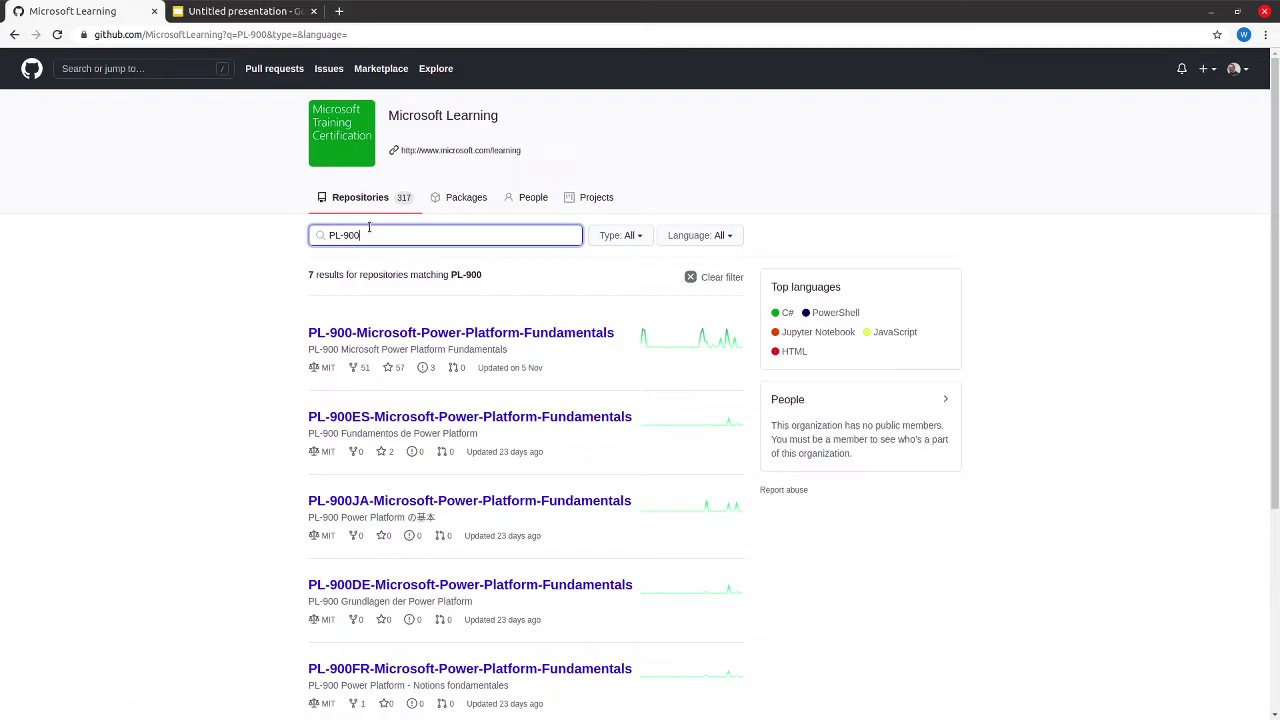
- Open the Module 0 setup lab instructions, LAB[PL-900]_M00Lab00_Setup.md, from the PL-900-Microsoft-Power-Platform-Fundamentals repository
click(377, 340)
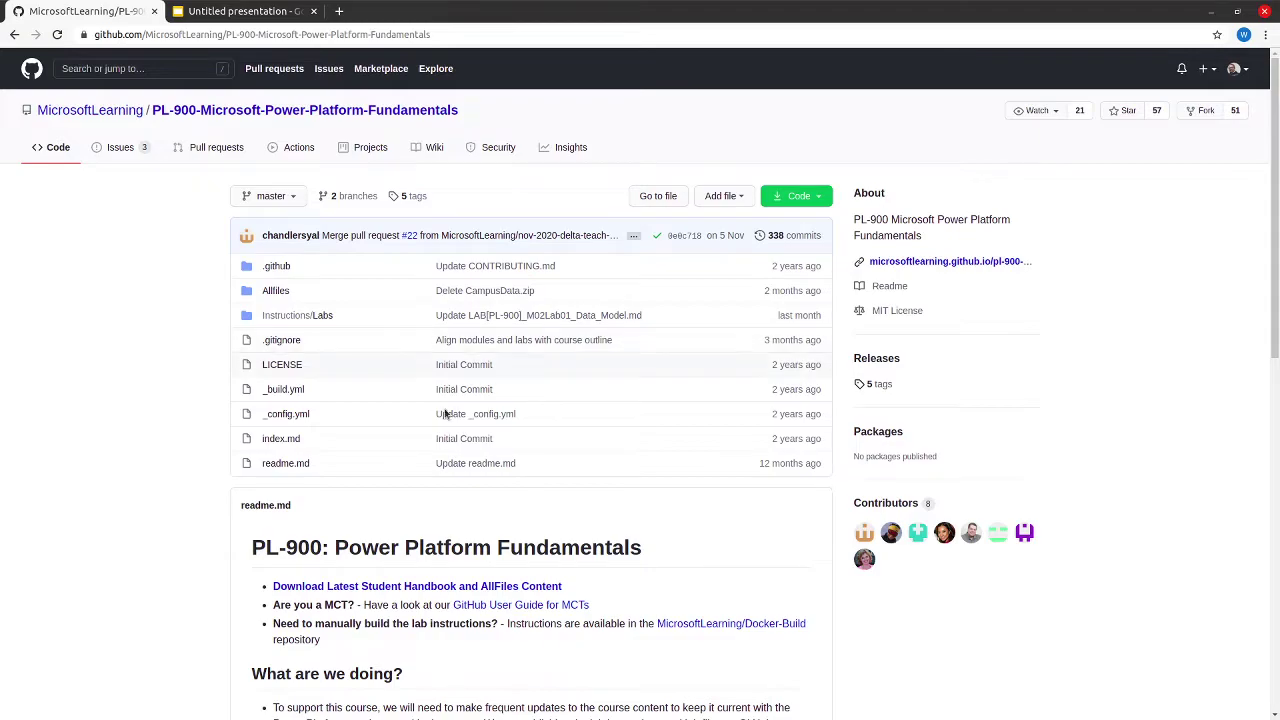
mouse_move(1277, 267)
mouse_down()
mouse_move(1263, 391)
mouse_move(1276, 242)
mouse_up()
click(300, 318)
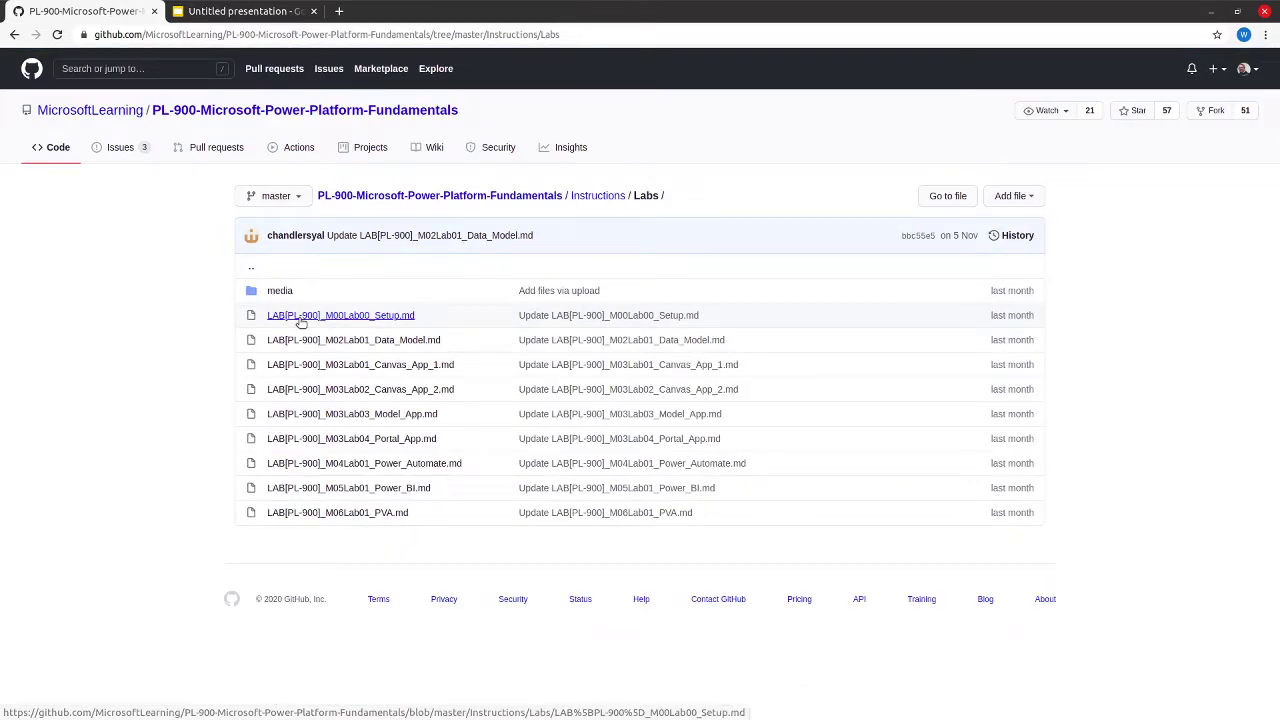
click(300, 318)
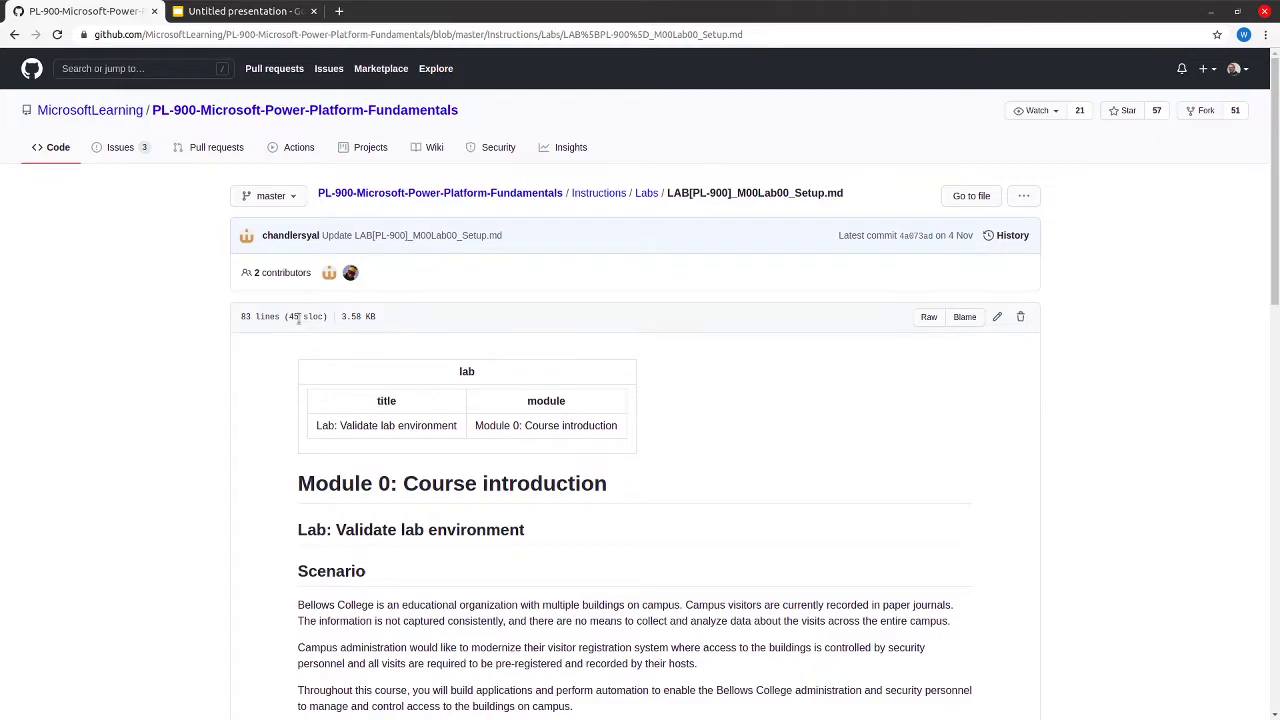
mouse_move(1276, 193)
mouse_down()
mouse_move(1276, 453)
mouse_move(1276, 196)
mouse_up()
- Switch to the Power Apps browser window and open make.powerapps.com in a new tab
click(1212, 12)
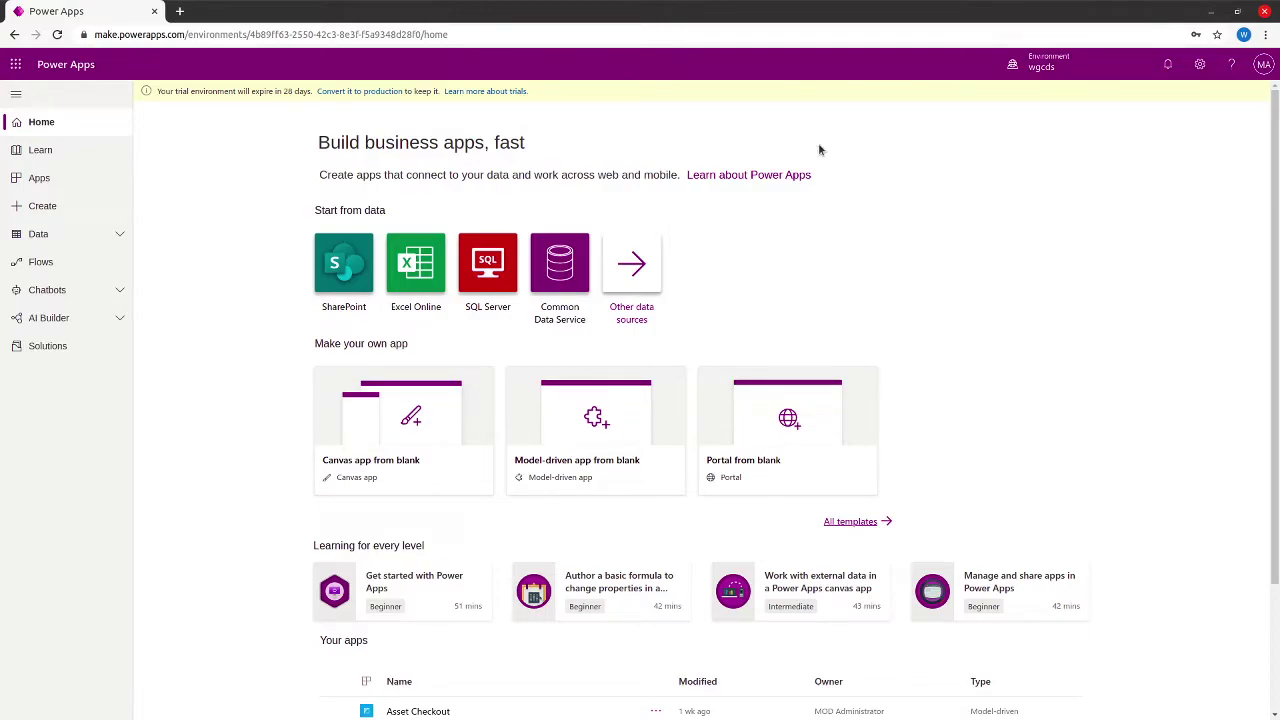
click(179, 12)
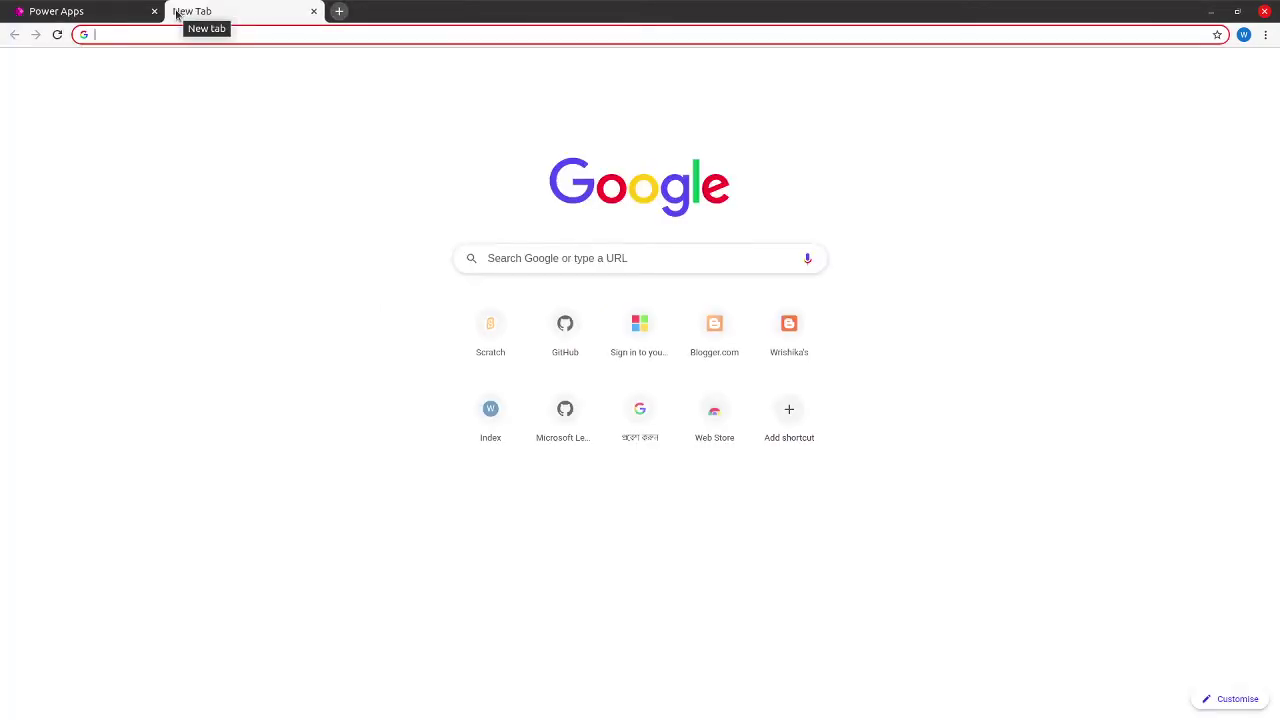
text(ma)
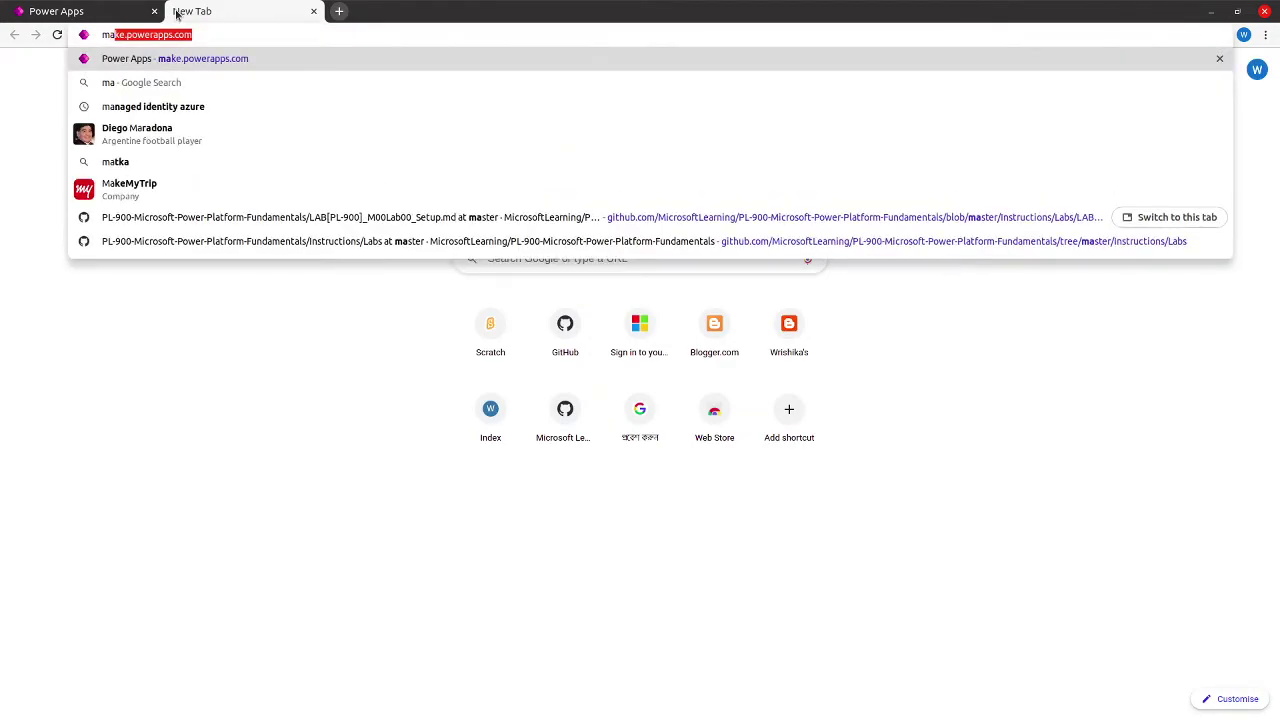
key(Return)
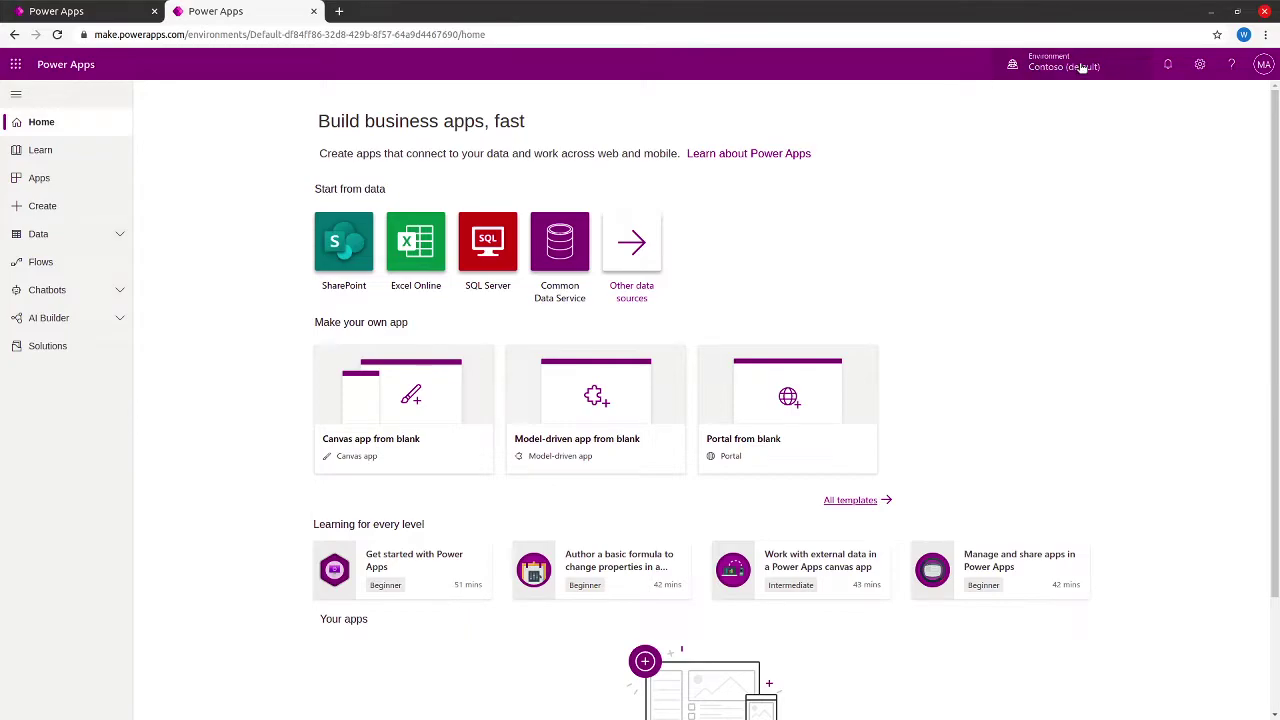
- Open the Power Platform admin center from the Power Apps settings and reload the page
click(1201, 65)
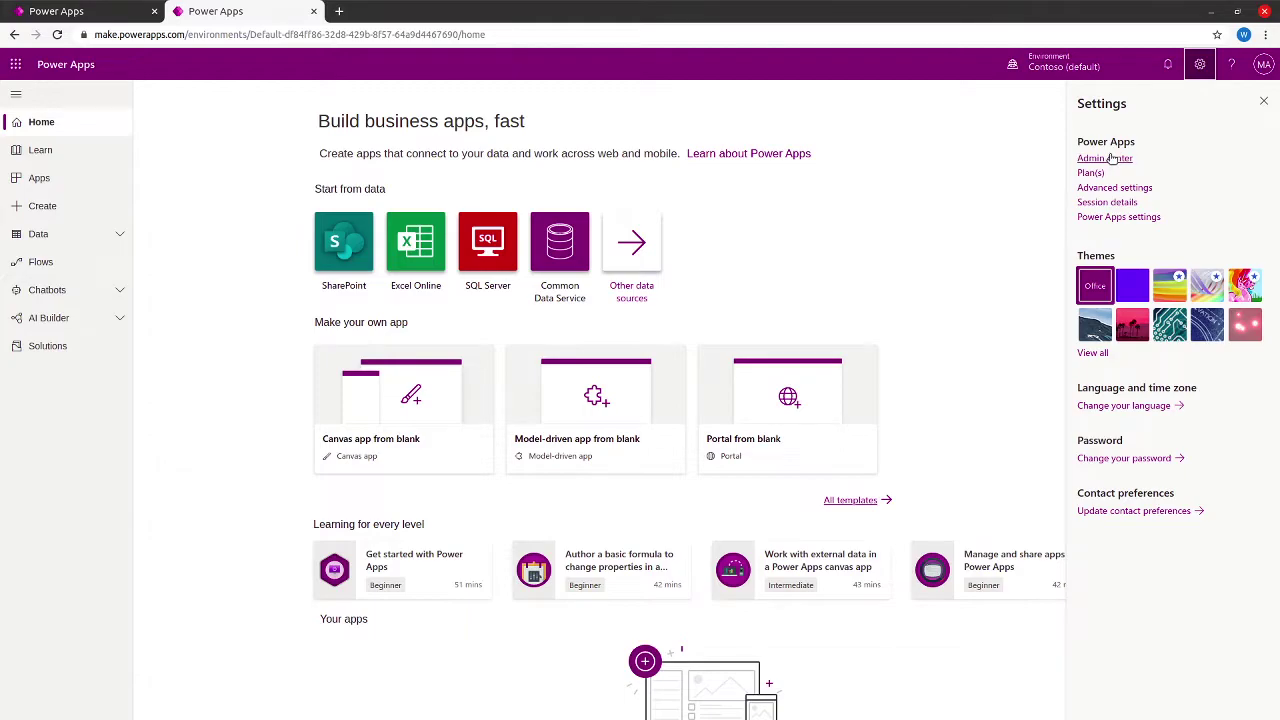
click(1110, 159)
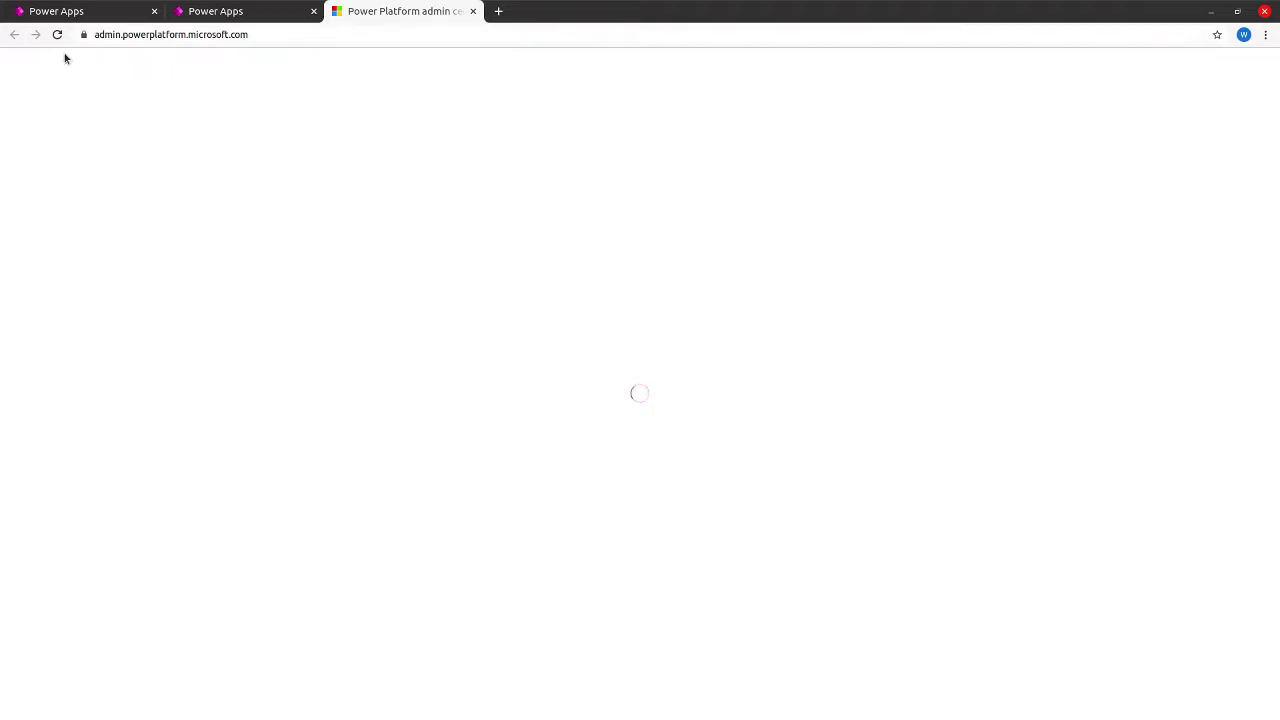
click(57, 35)
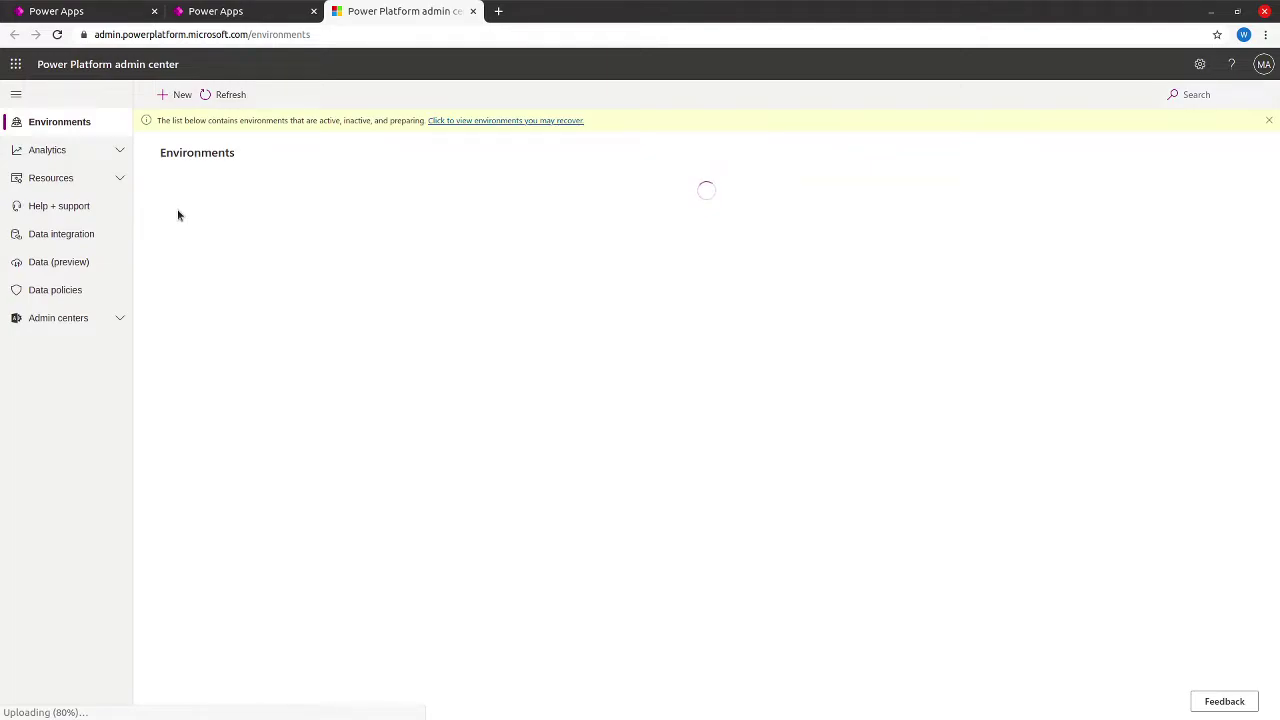
- Start a new environment named PL900Demo with type Trial and region United States - Default
click(180, 96)
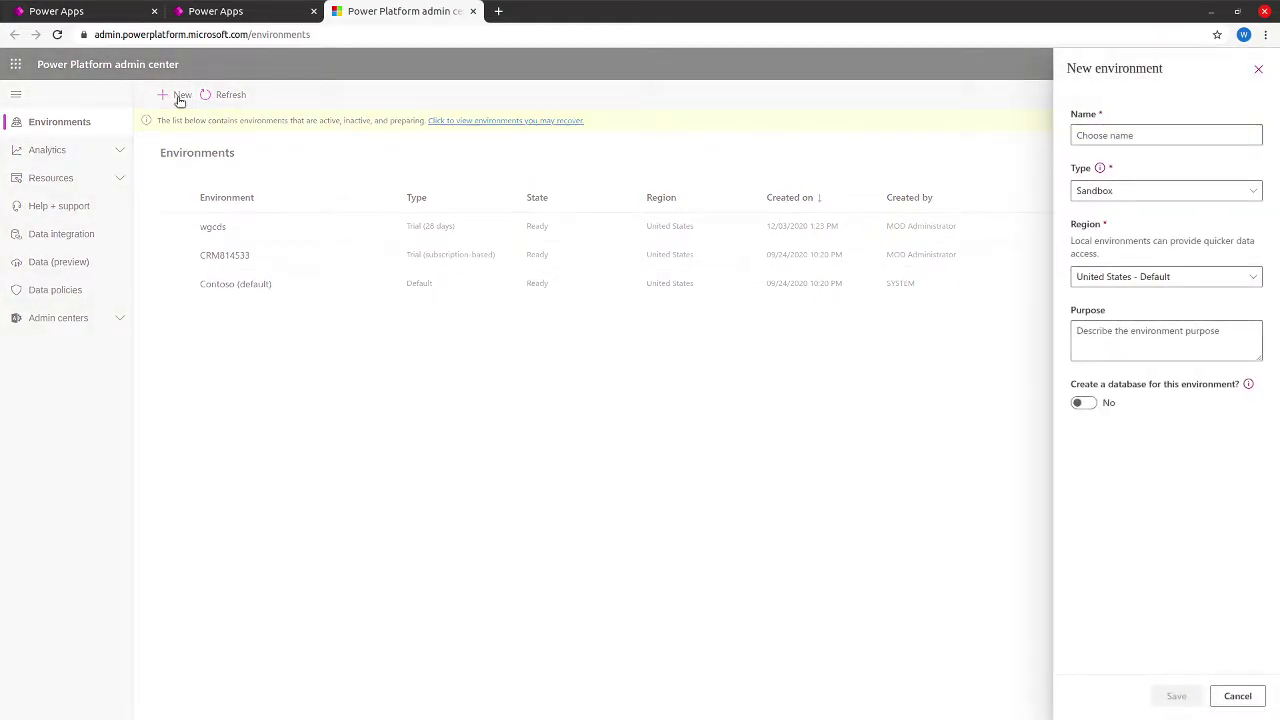
click(1121, 135)
text(PL900)
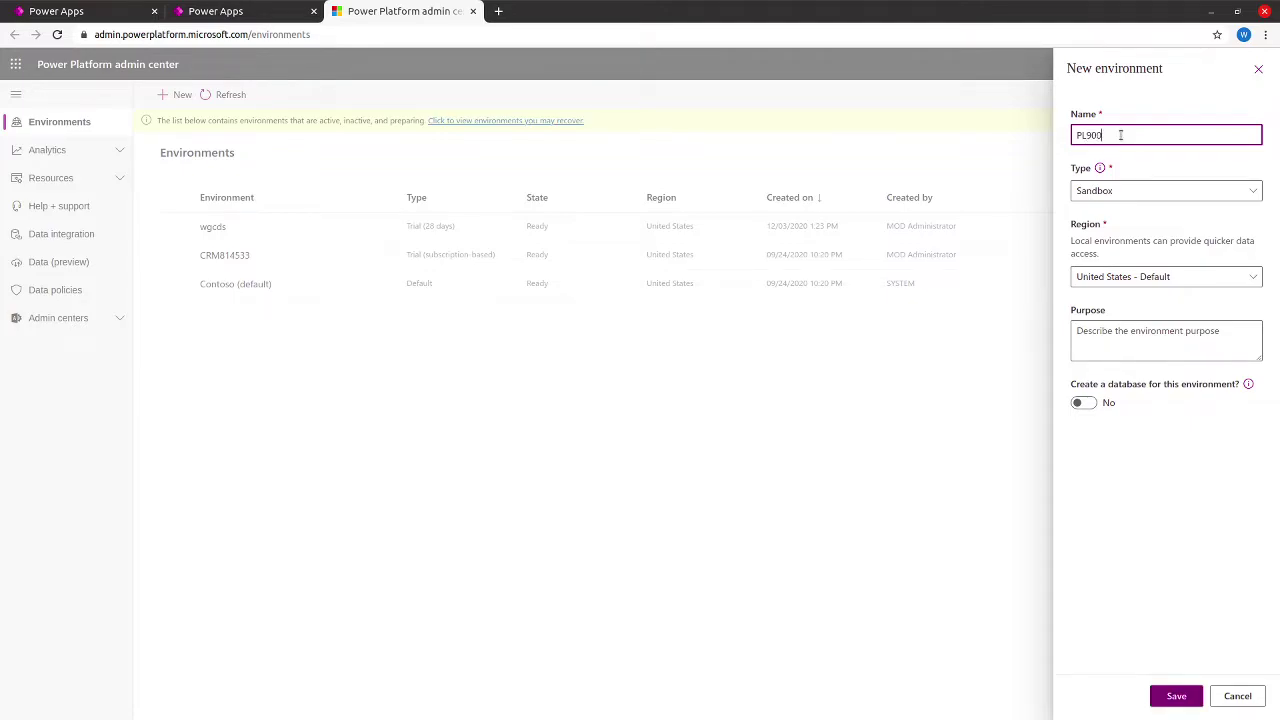
text(Demo)
click(1113, 190)
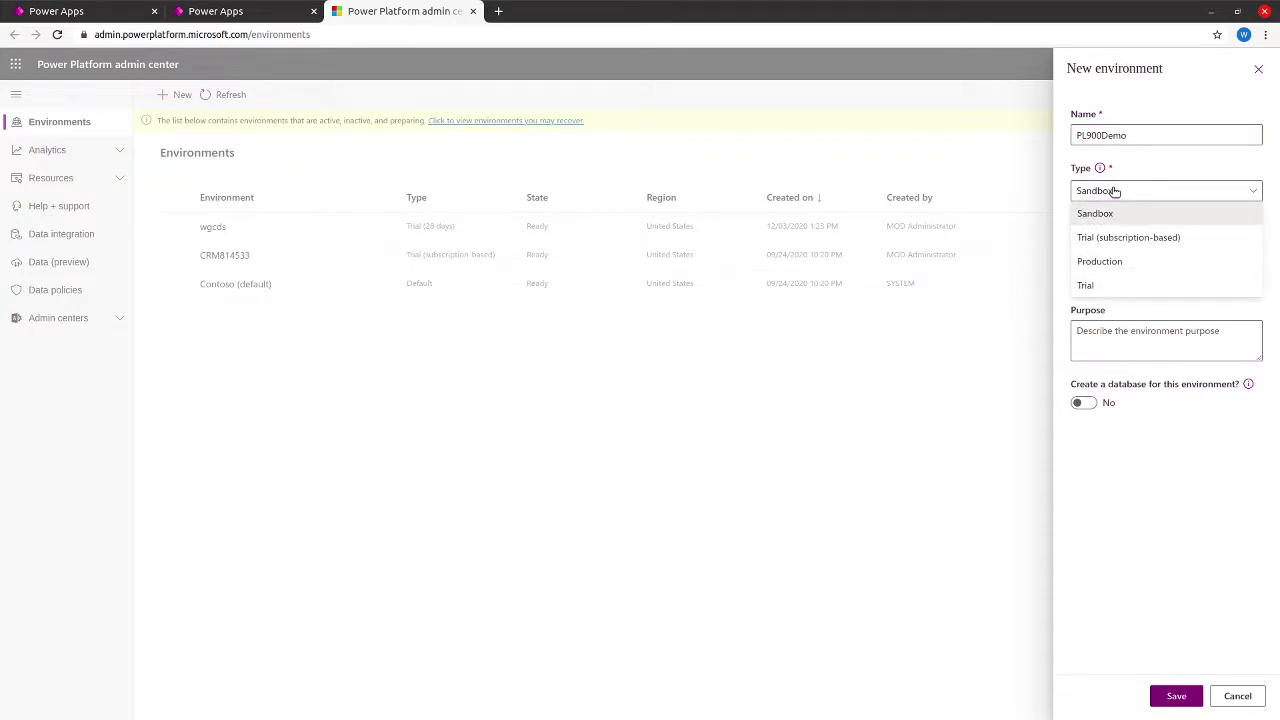
click(1086, 283)
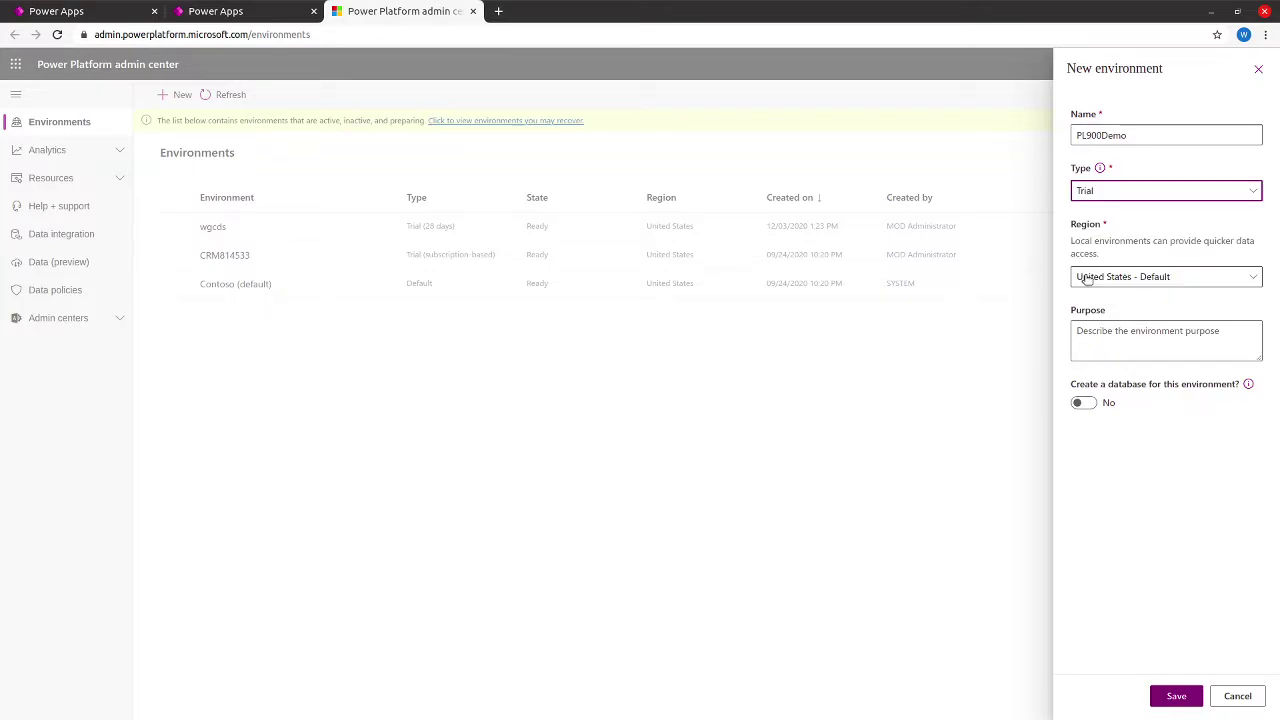
click(1087, 280)
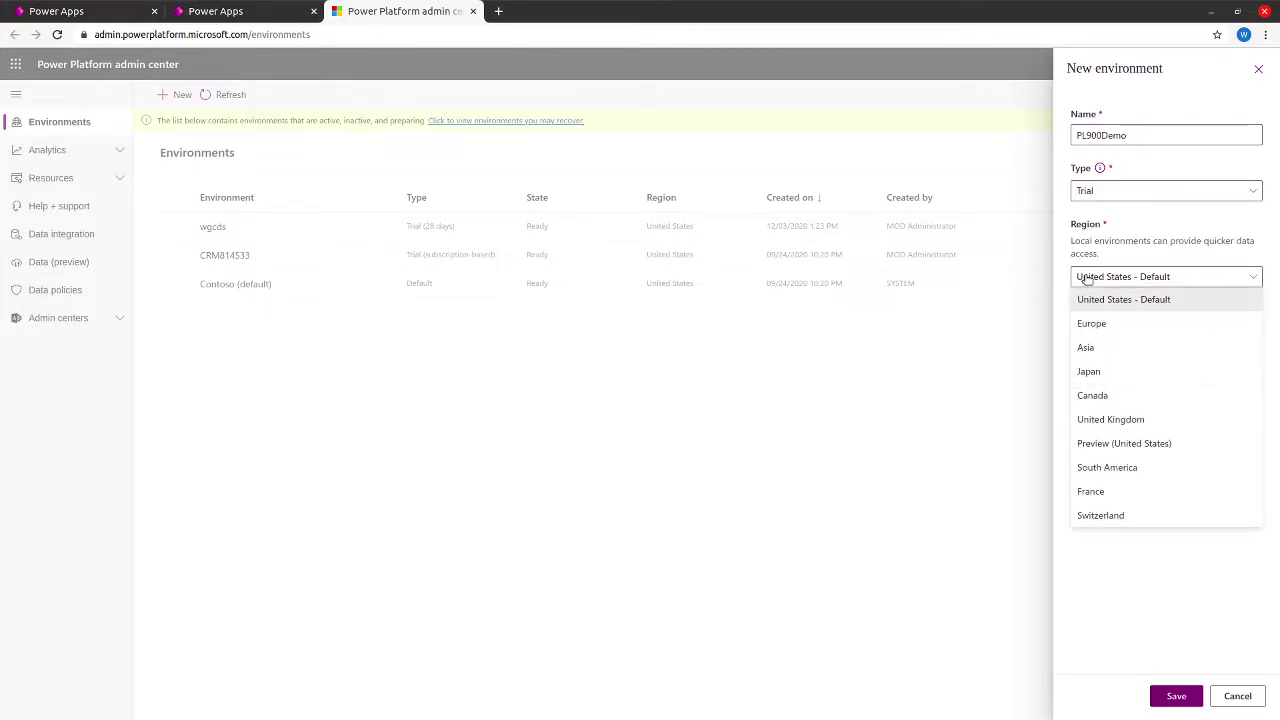
click(1087, 278)
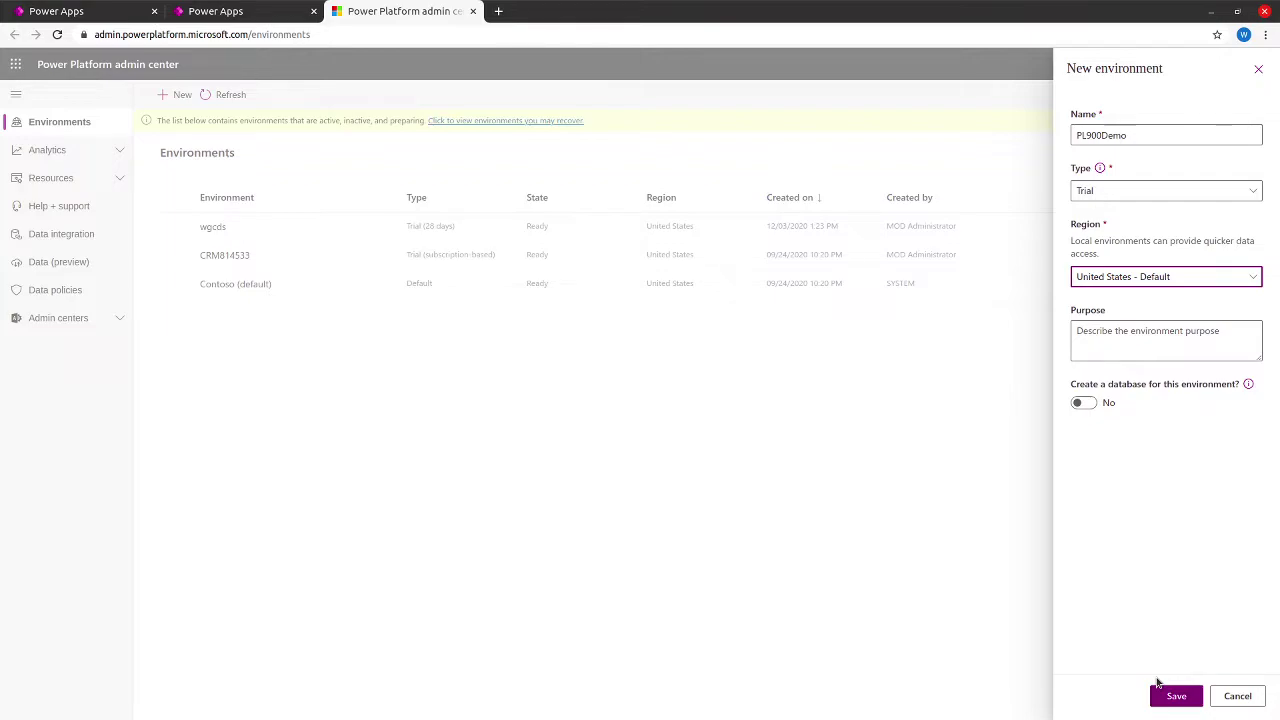
- Try to save the PL900Demo environment with a database in English and USD ($), and close the form
click(1093, 407)
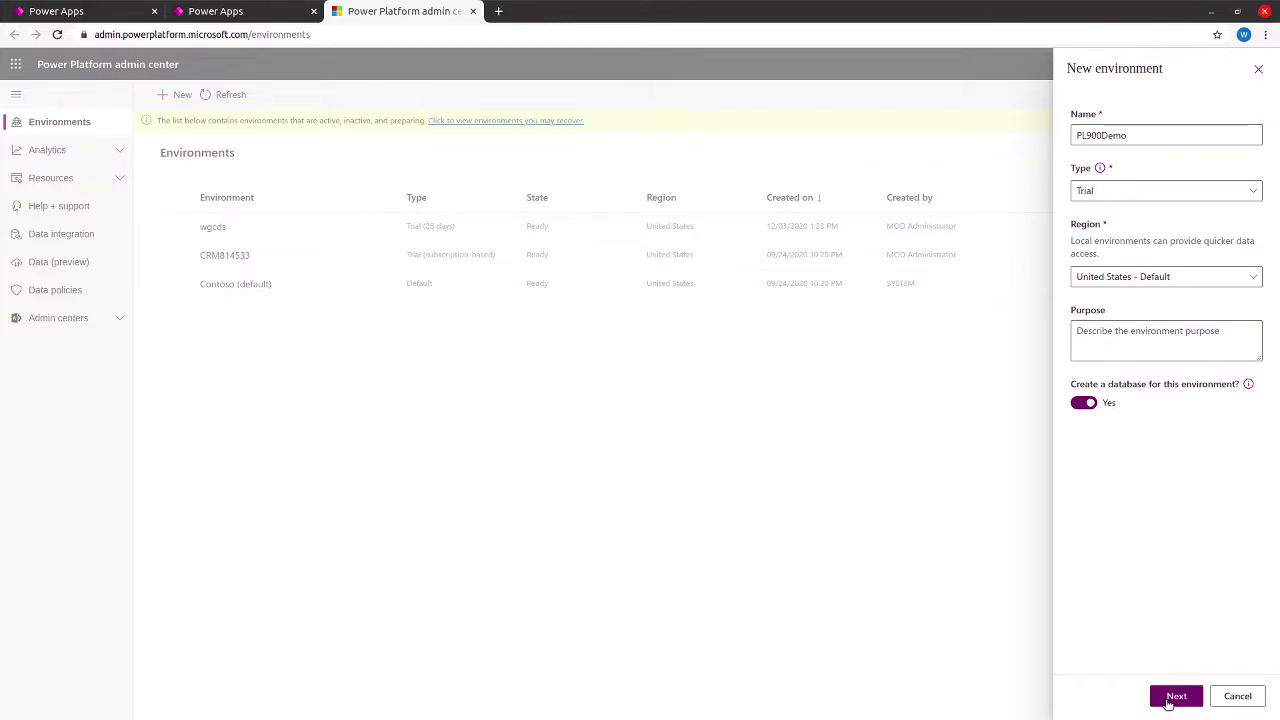
click(1168, 703)
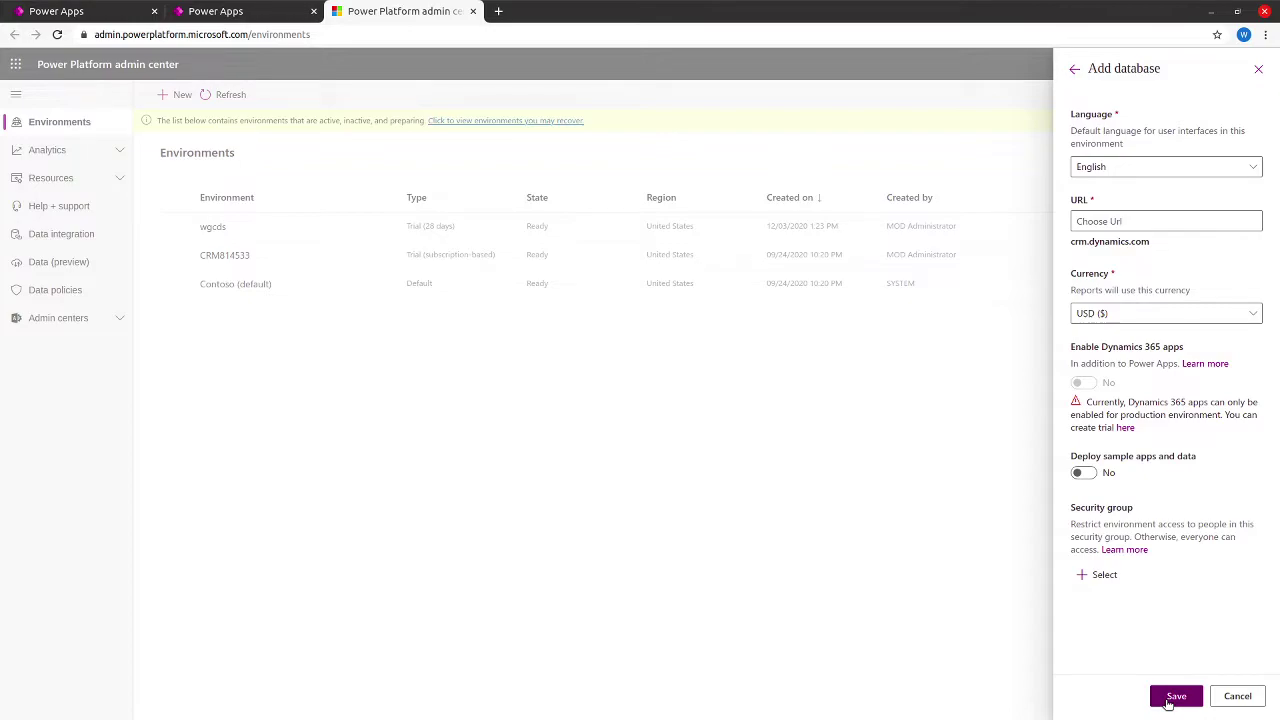
click(1168, 702)
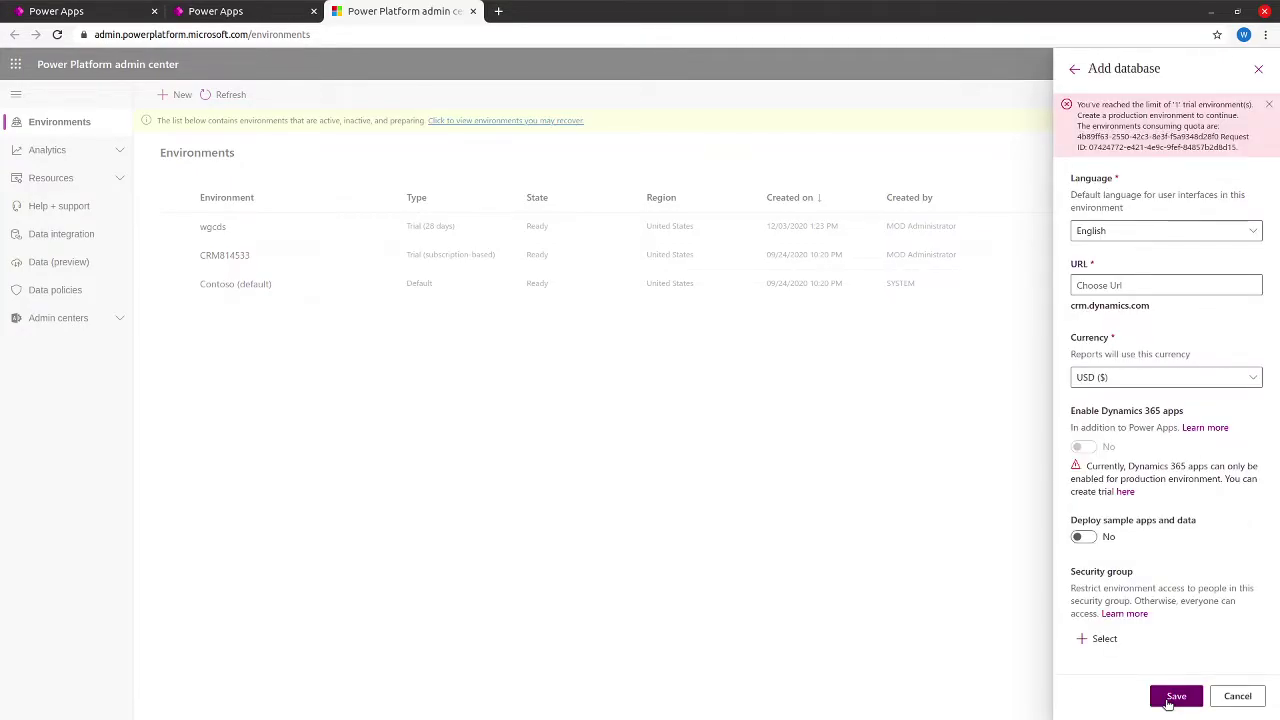
click(1076, 74)
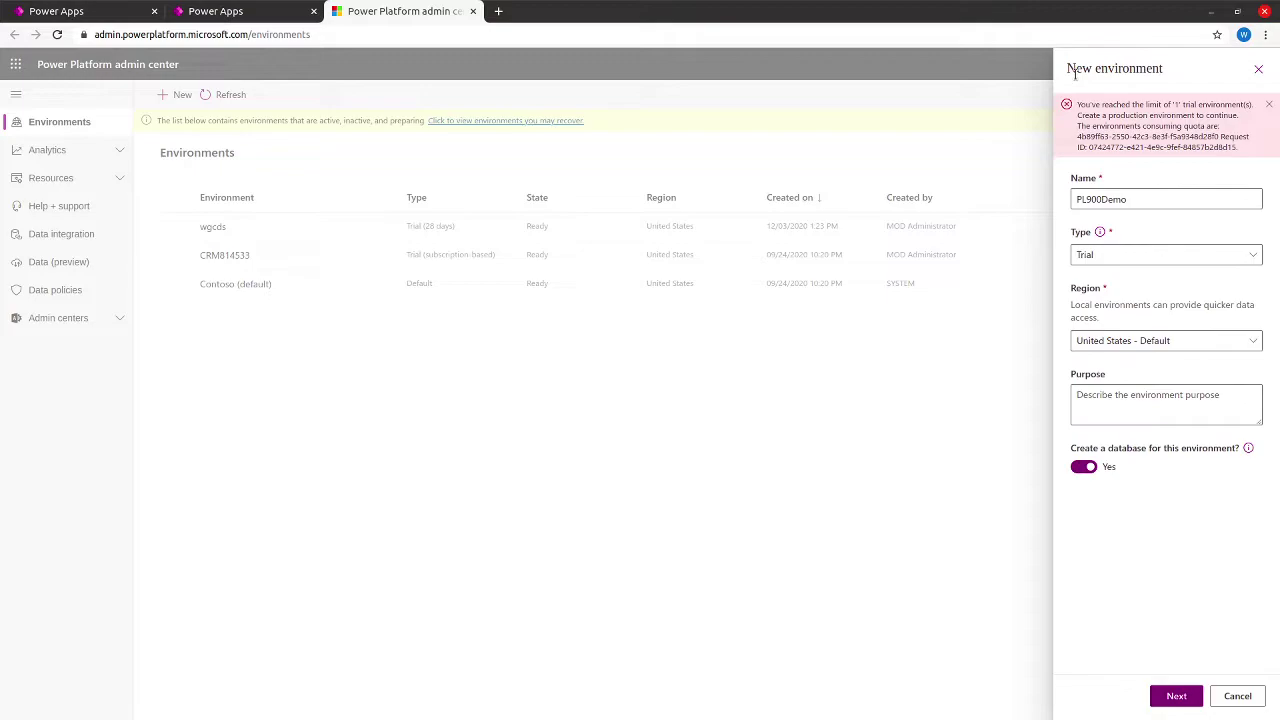
click(1258, 68)
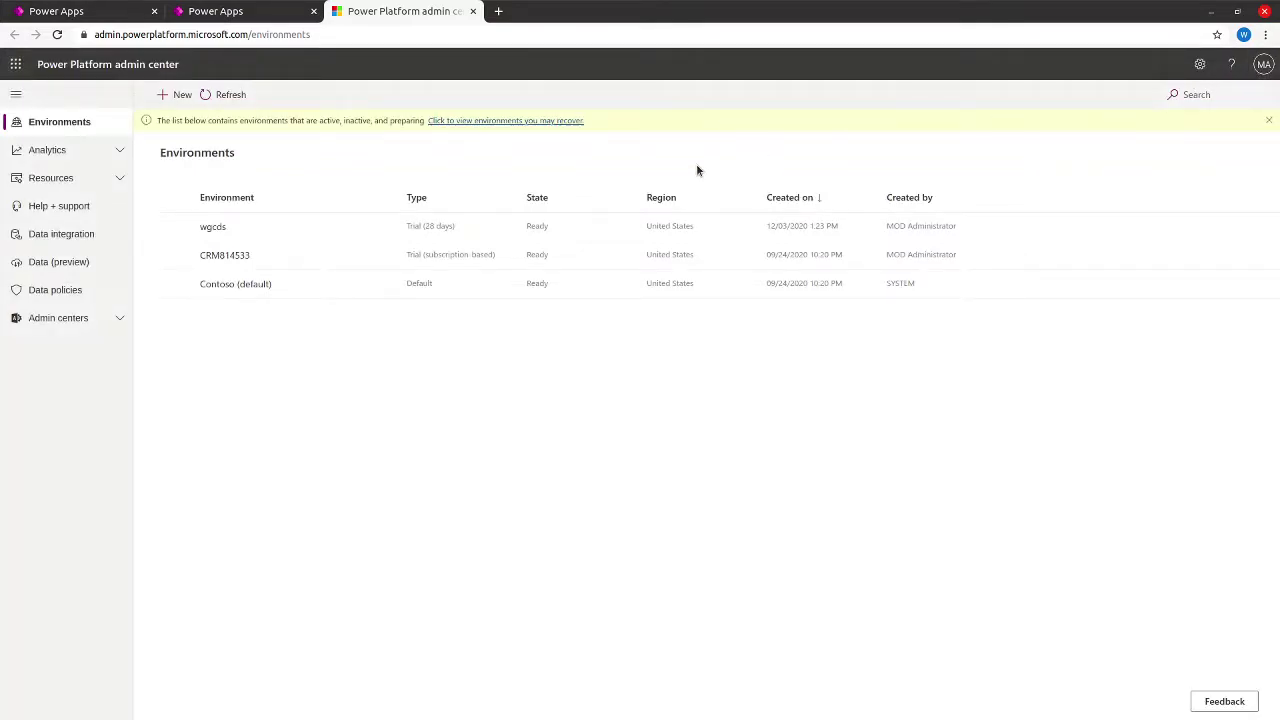
- Open the wgcds environment's details, return to Power Apps and switch its environment to wgcds
click(221, 231)
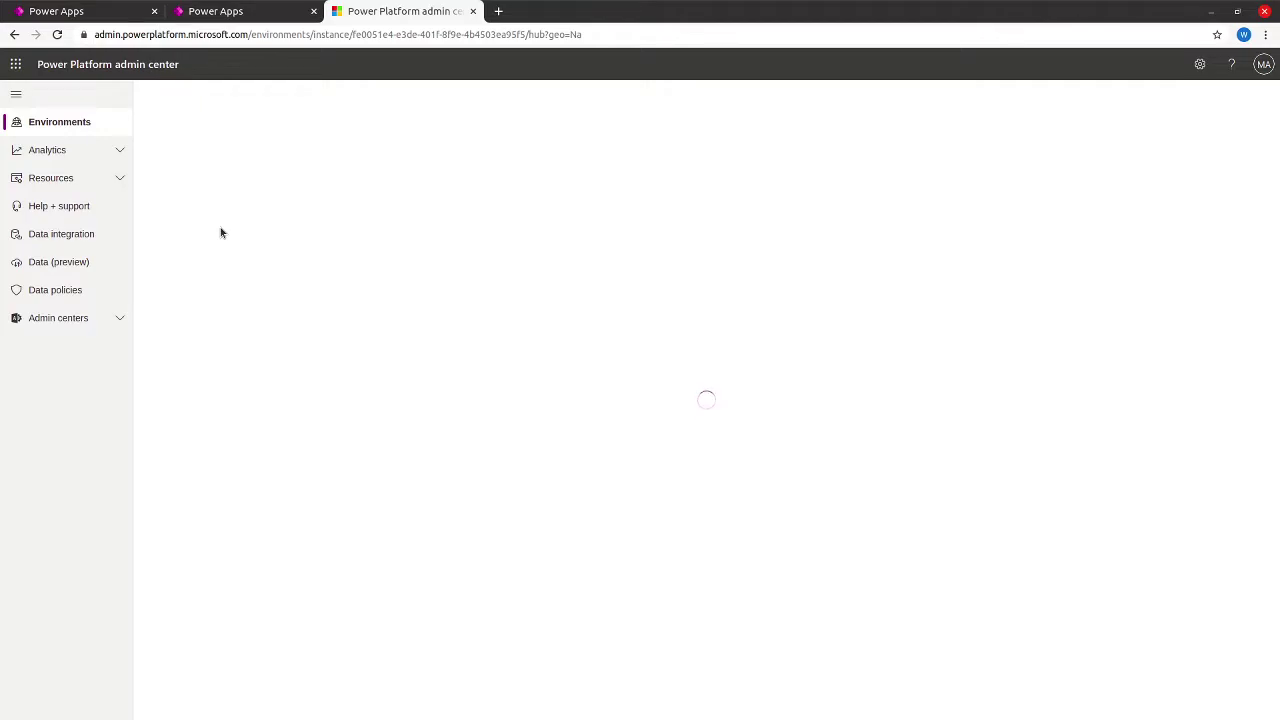
click(241, 12)
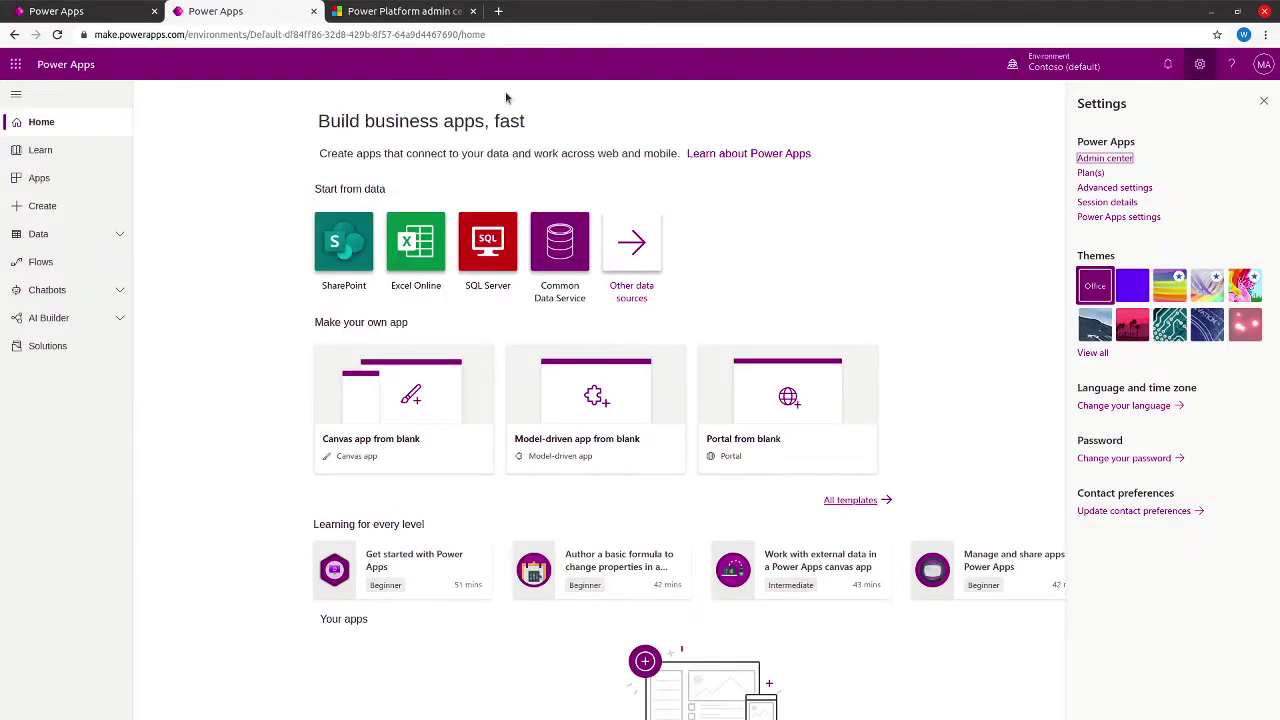
click(1058, 66)
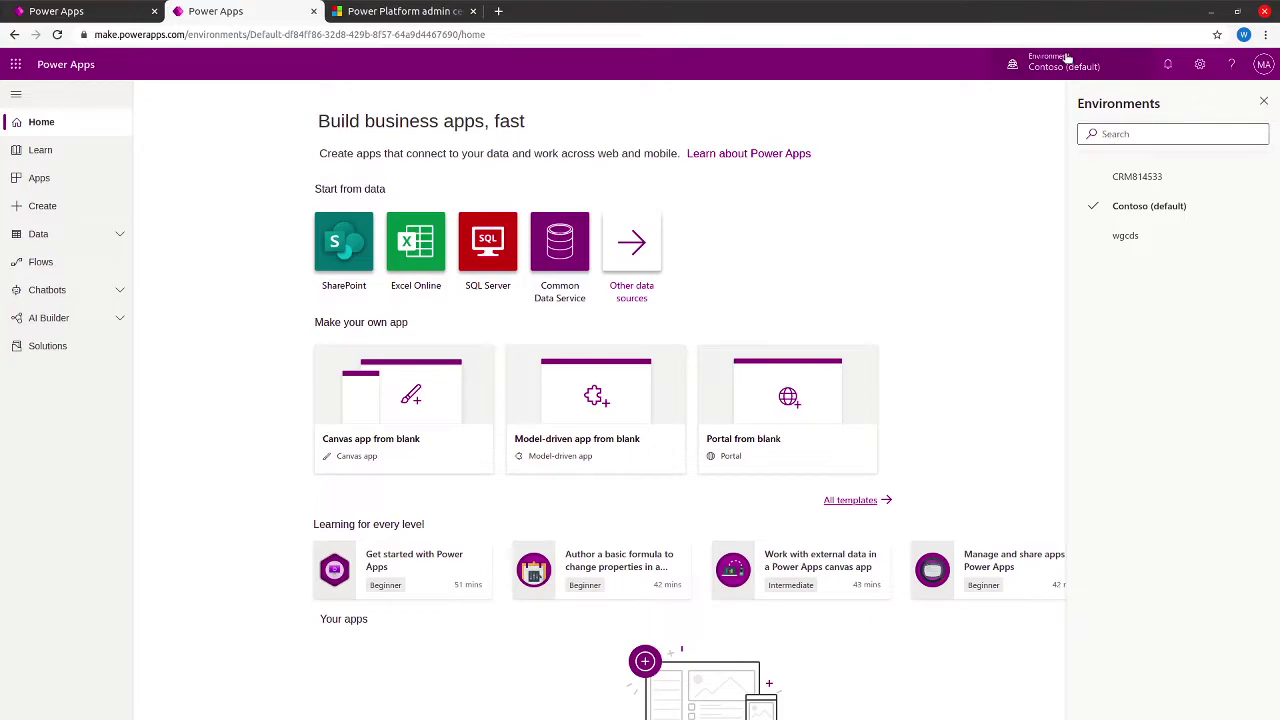
click(1125, 236)
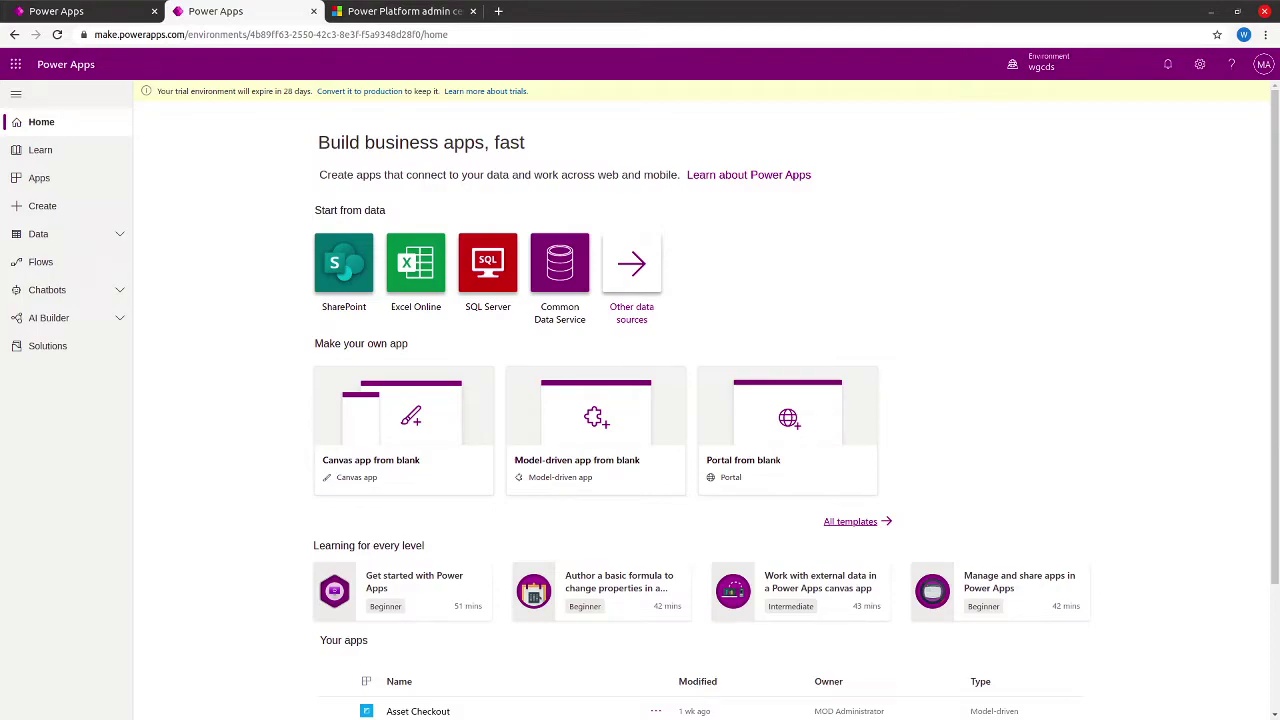
- Create a blank portal named Bellows College Visitors with the address pl900wg and English as the language
click(71, 209)
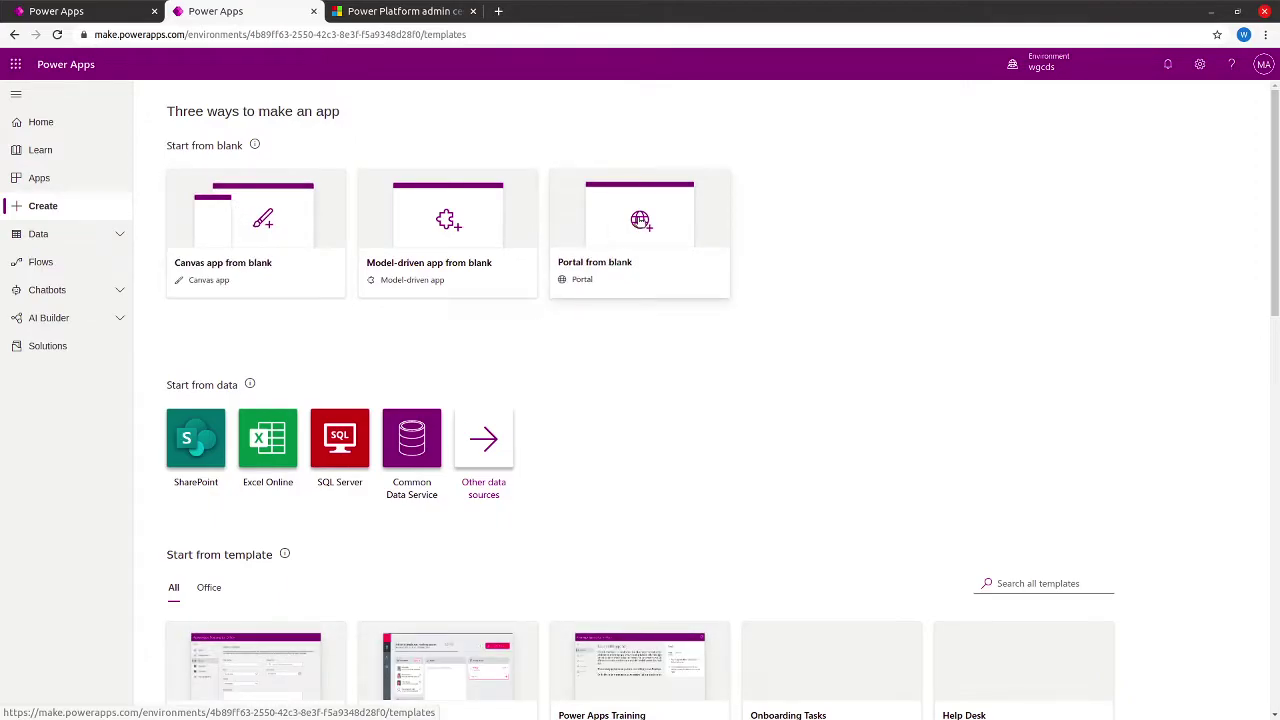
click(640, 220)
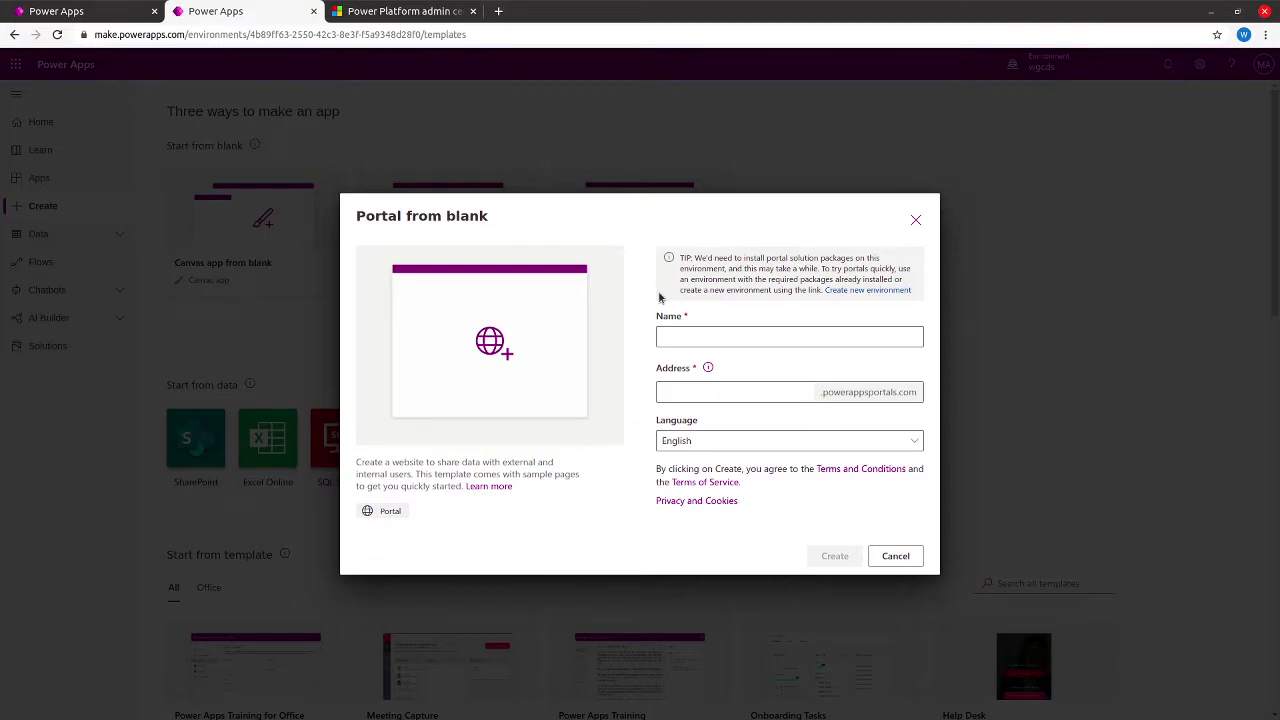
click(720, 330)
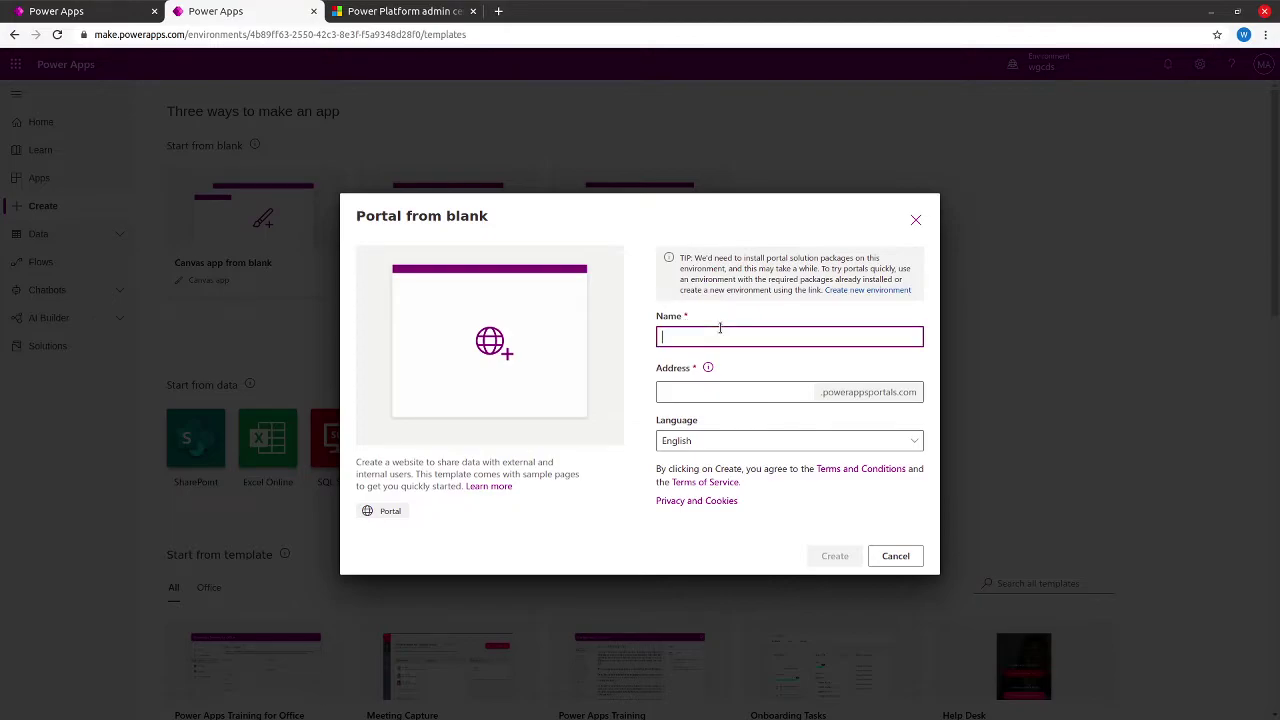
text(Bellows College Visitors)
click(725, 391)
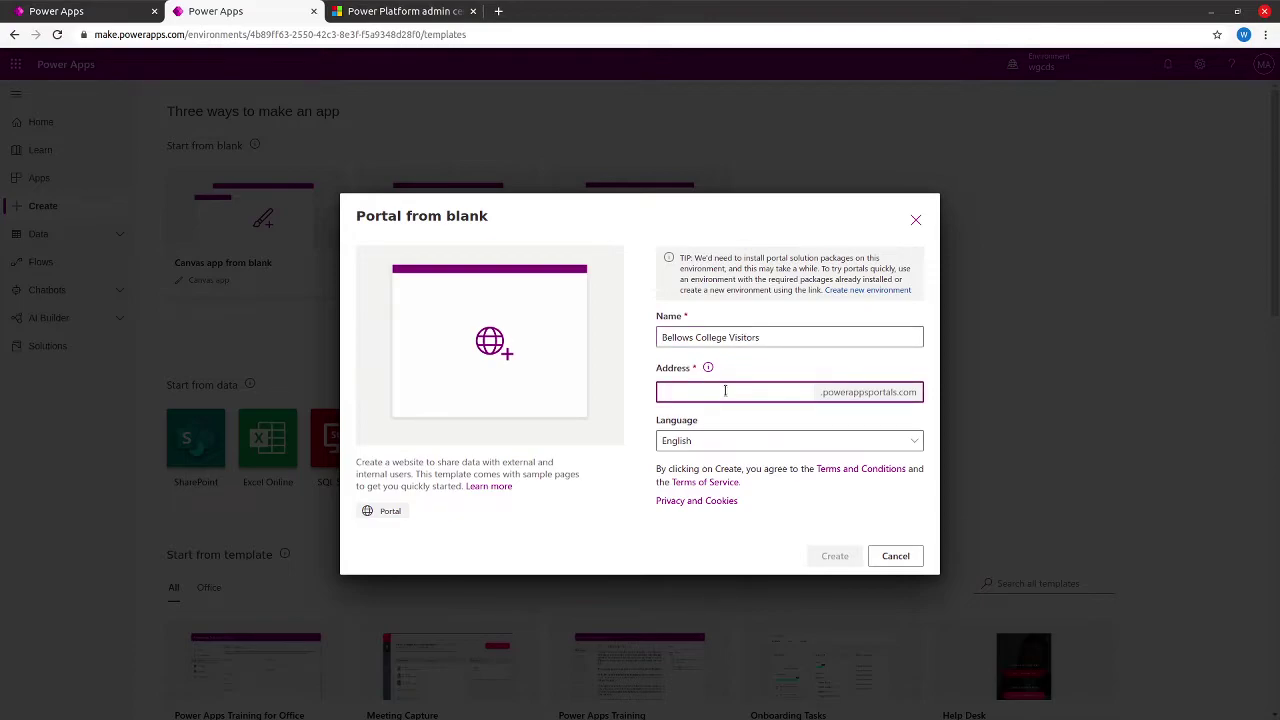
text(pl900vg)
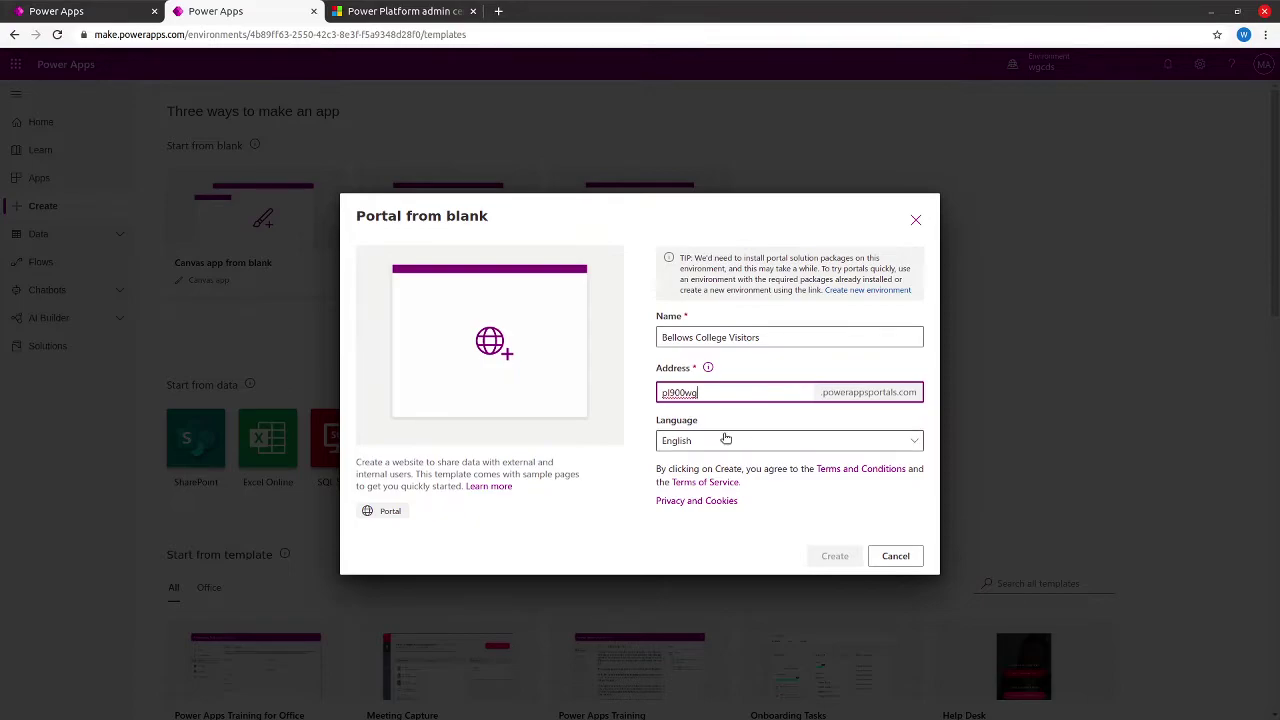
key(Tab)
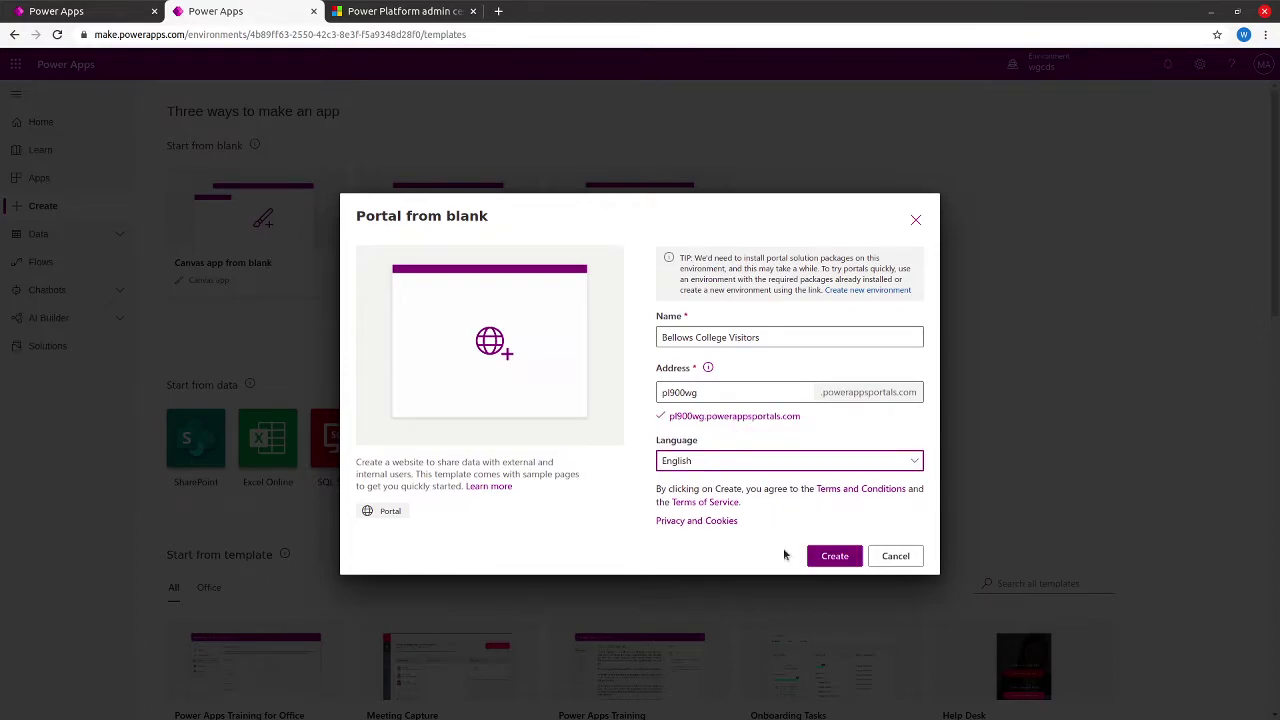
click(833, 556)
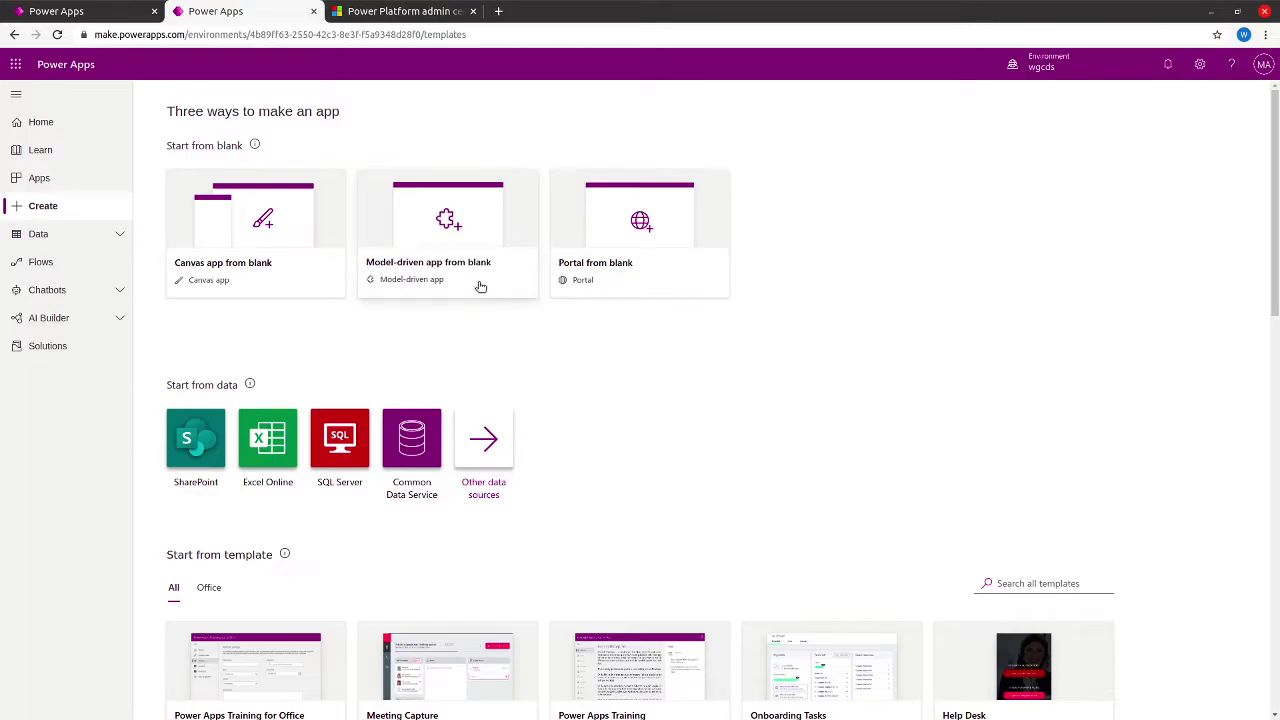
- Start a new solution whose display name is the author's first name followed by Campus Management, and expand its additional options
click(67, 342)
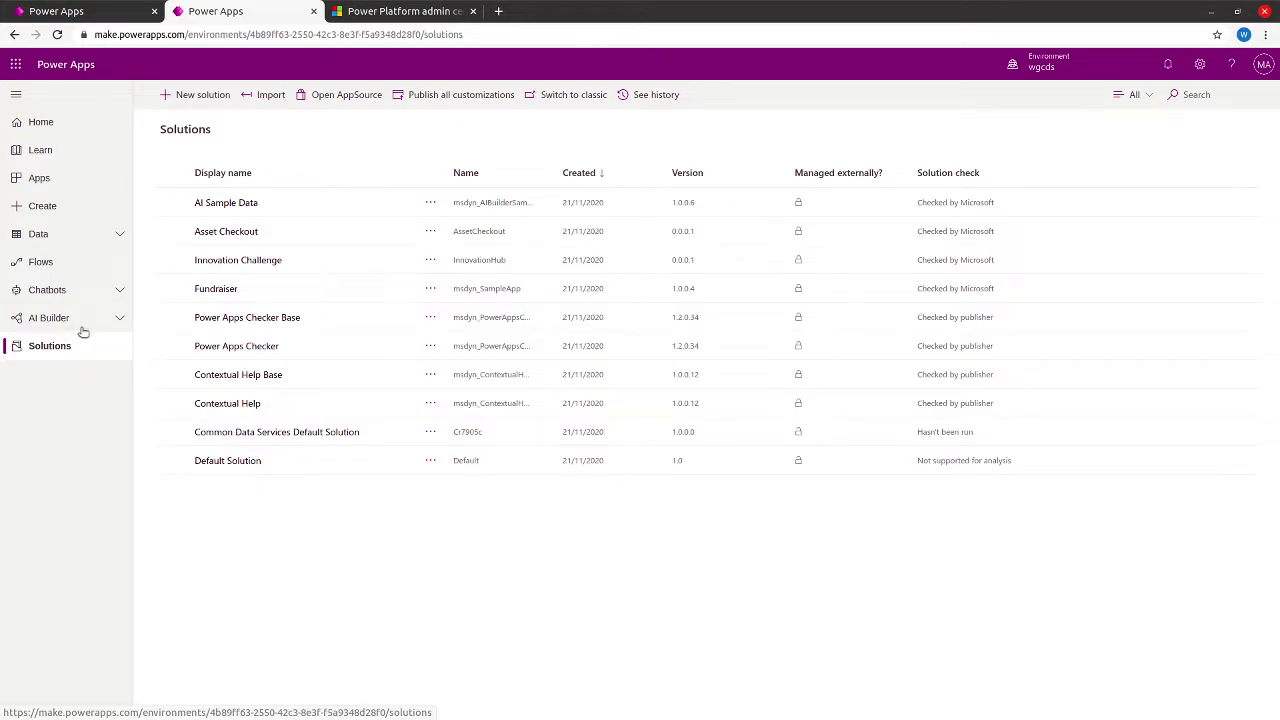
click(194, 95)
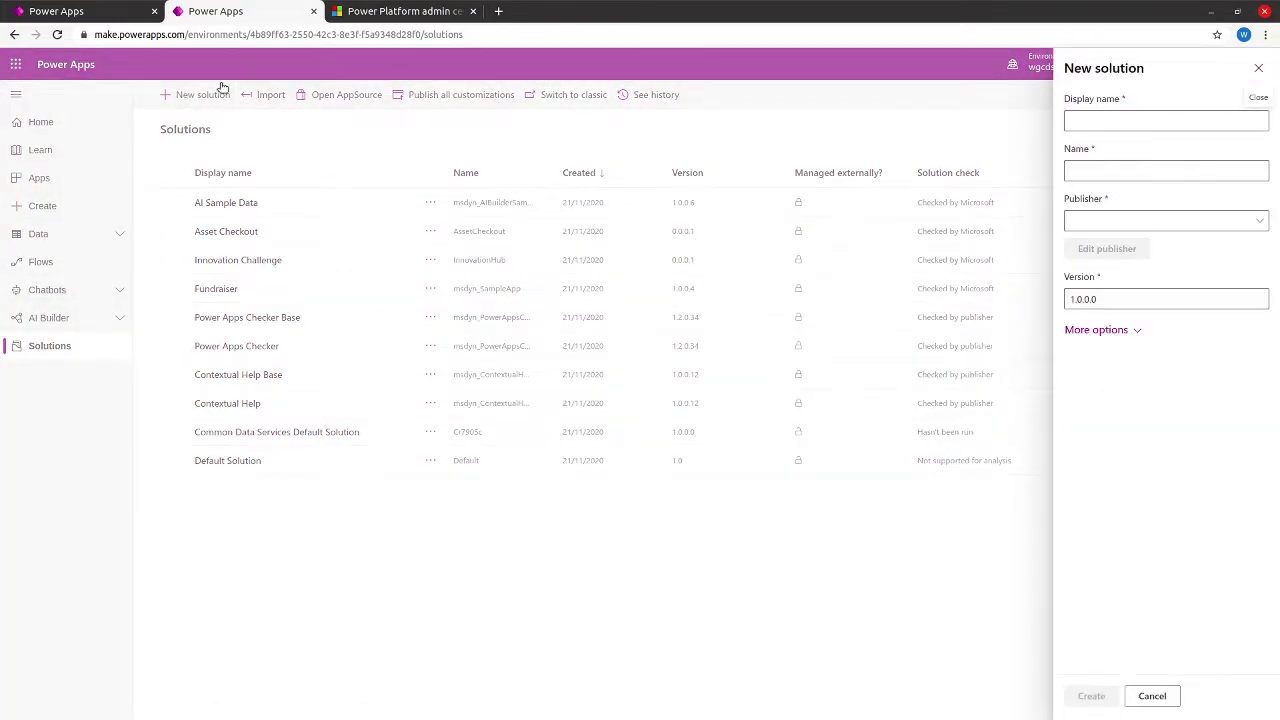
click(1239, 122)
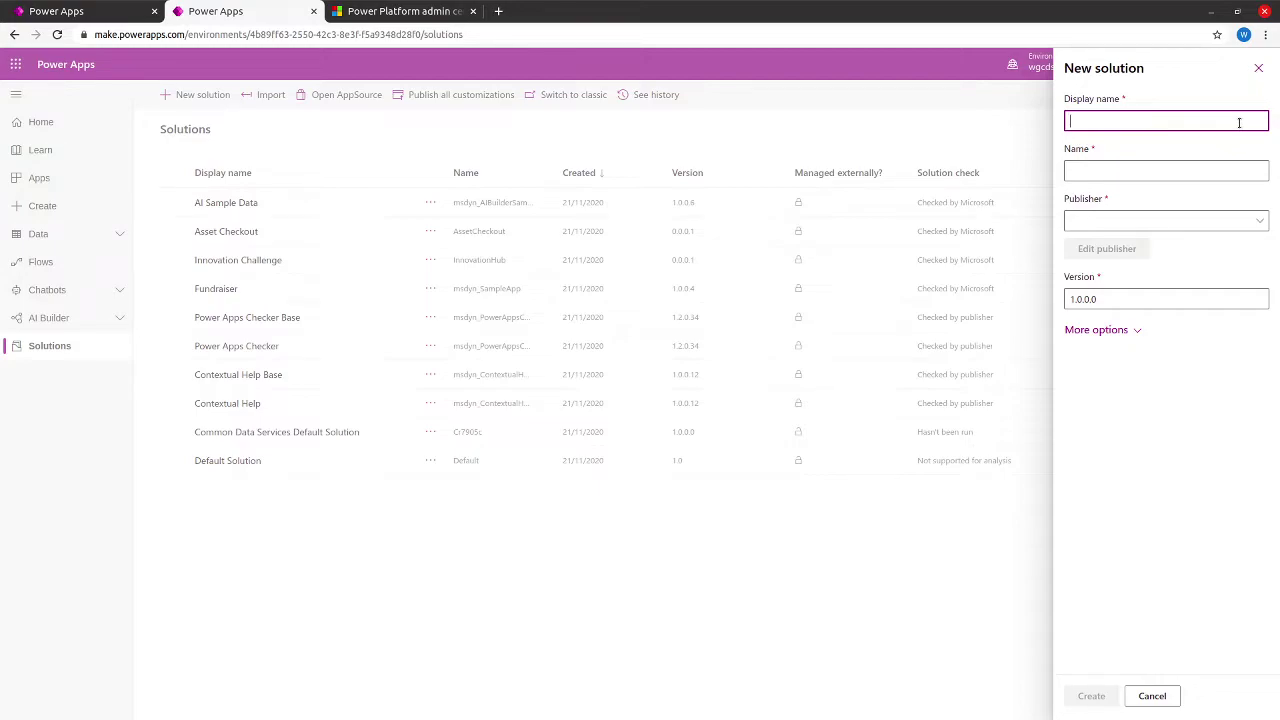
text(Wriju Campus Ma)
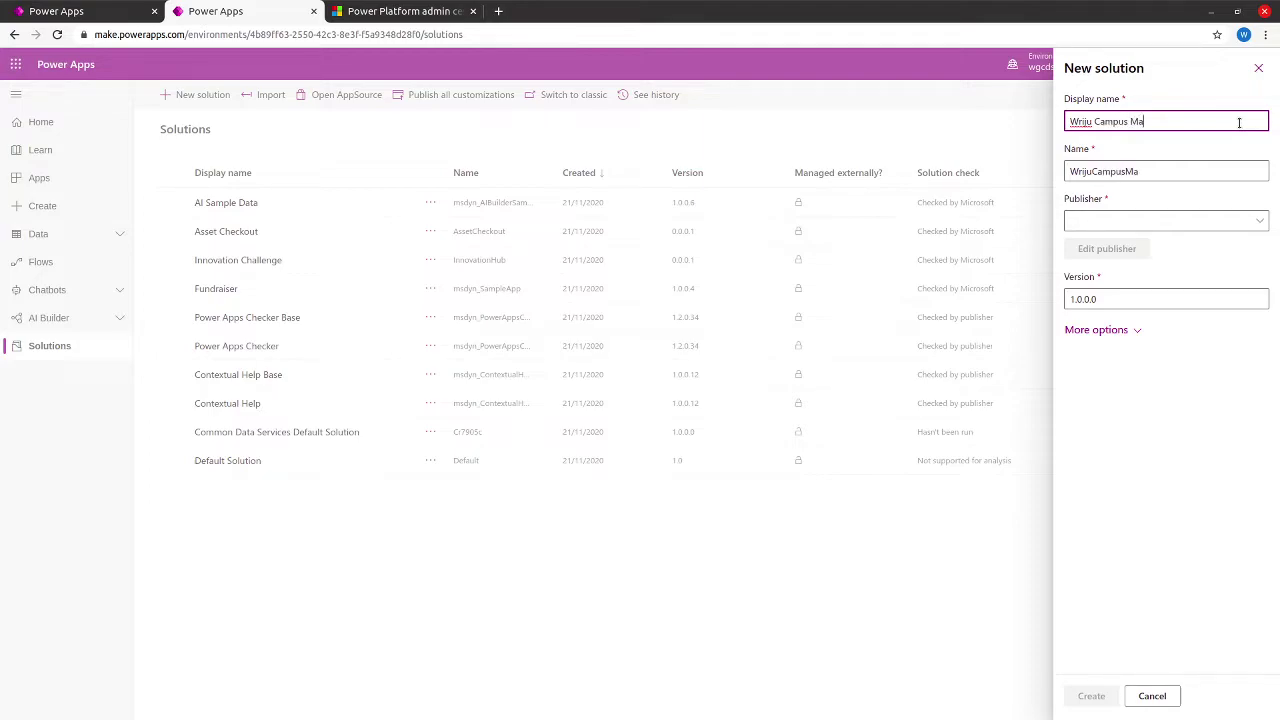
text(nagement)
click(1095, 331)
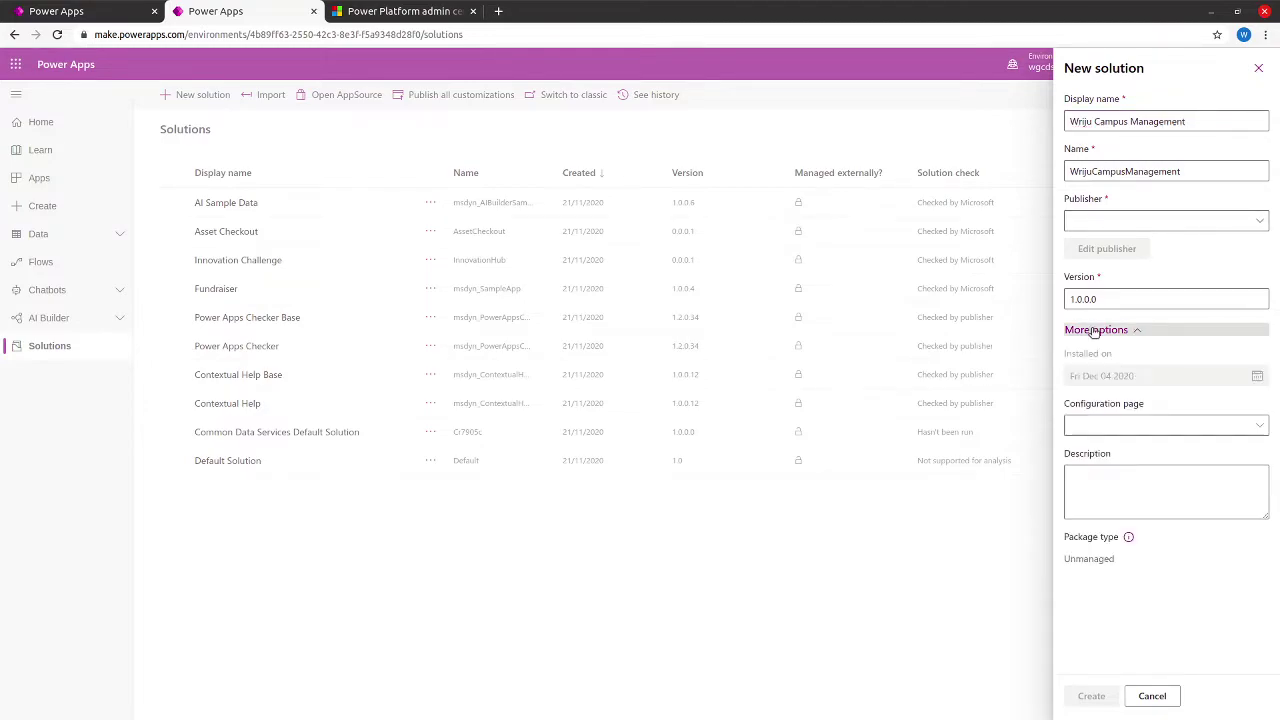
click(1094, 430)
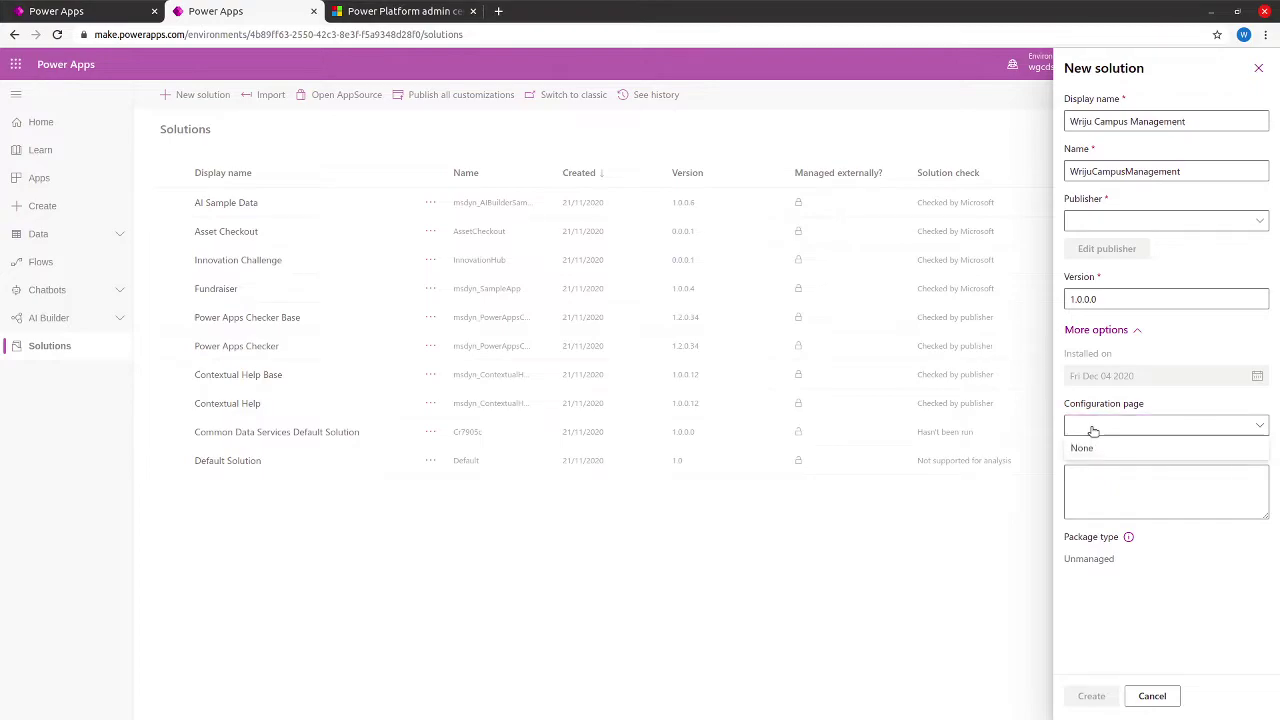
click(1094, 430)
- Try to add a new publisher for the solution, reloading the blank publisher page and confirming the form resubmission
click(1095, 220)
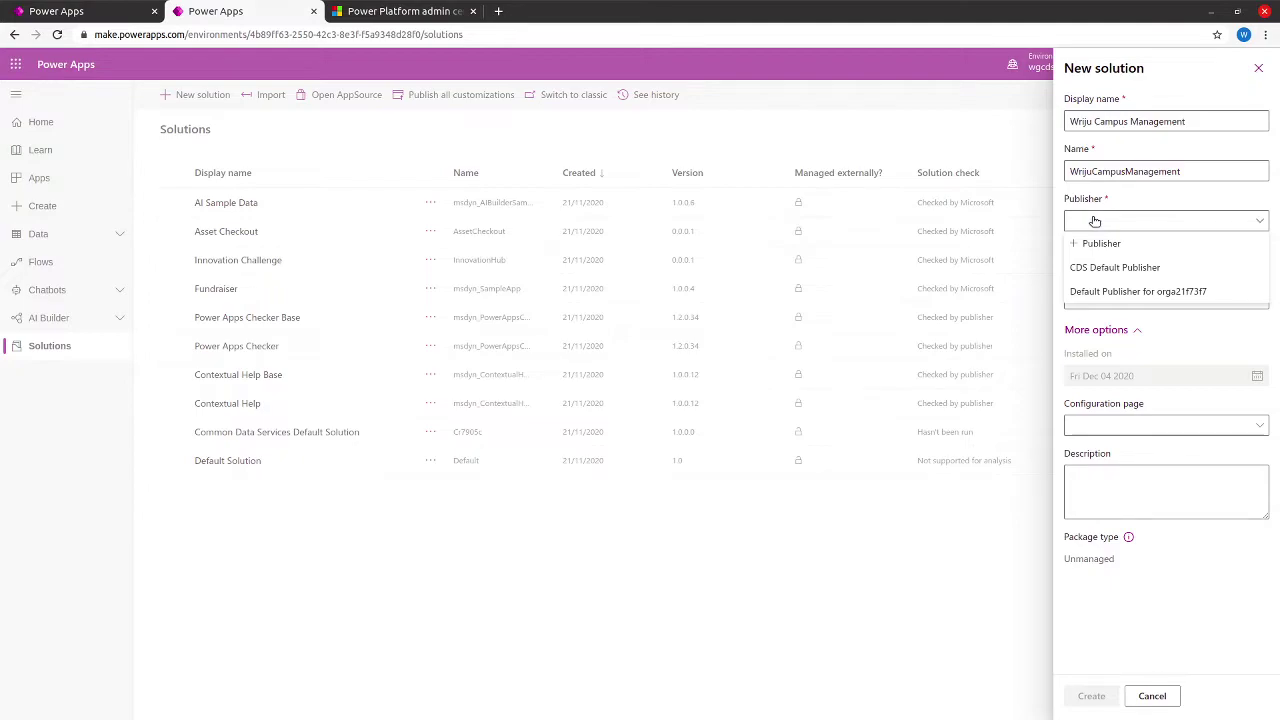
click(1090, 243)
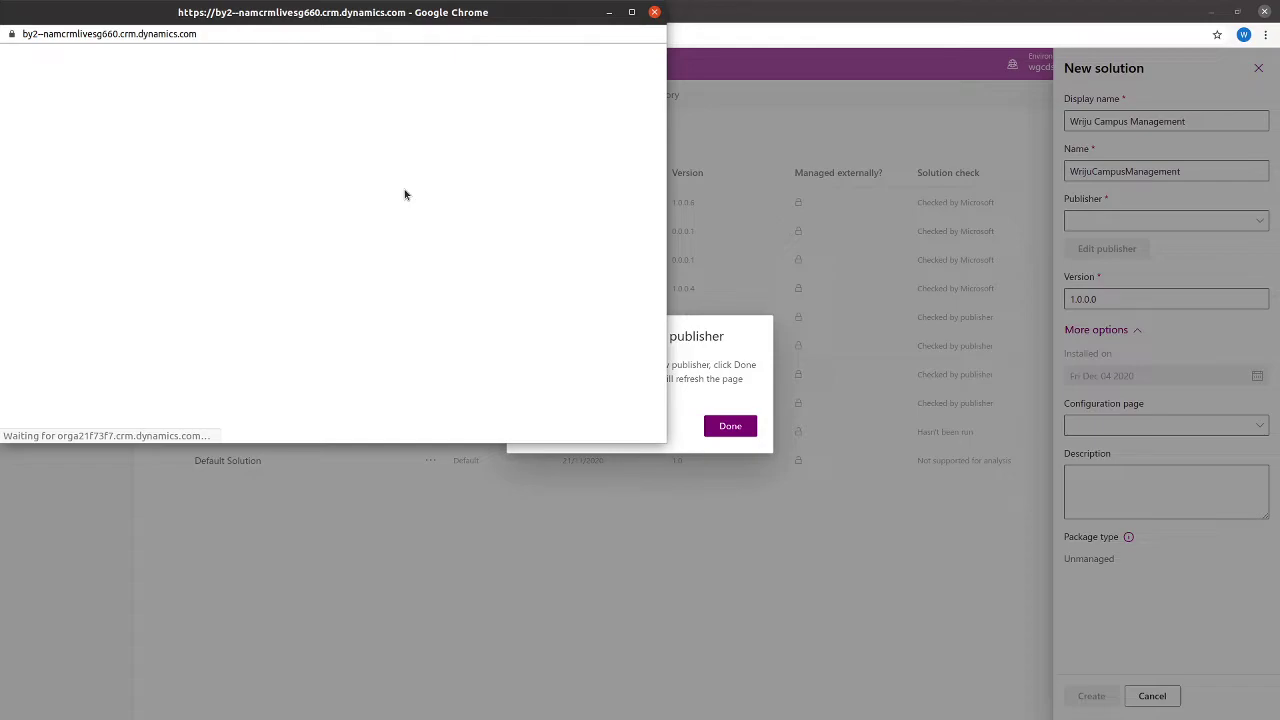
right_click(405, 195)
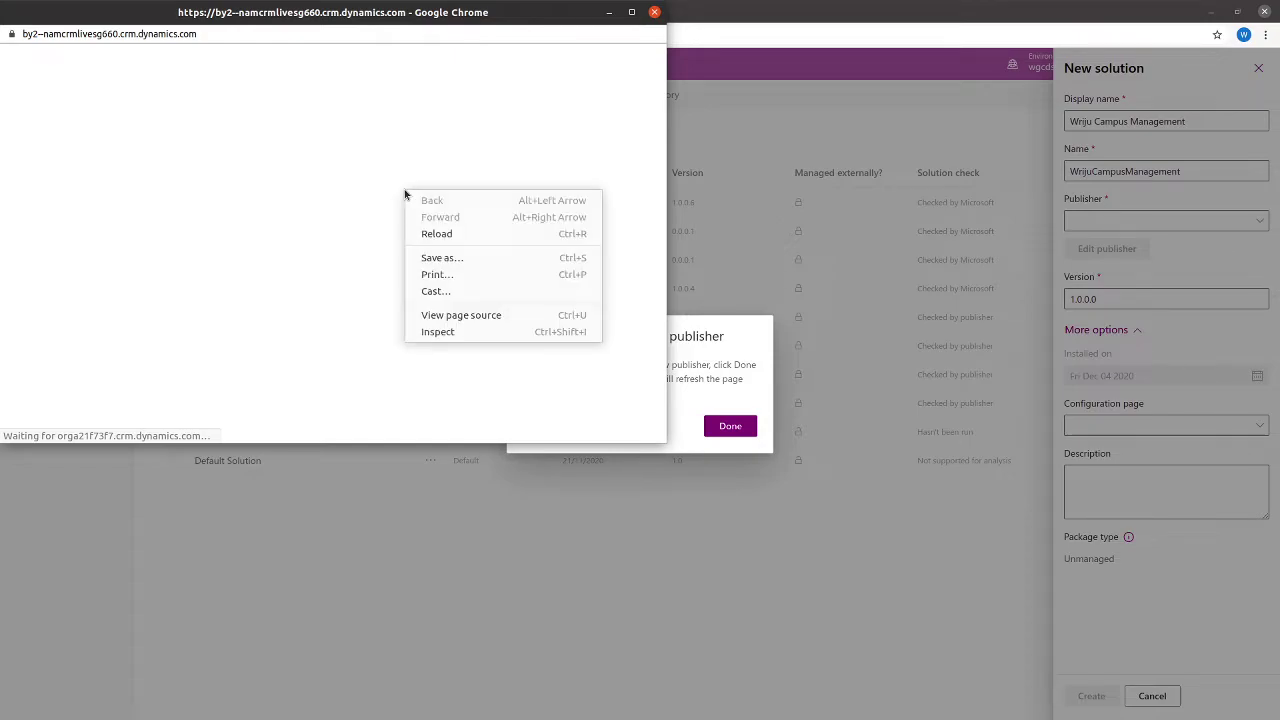
click(419, 232)
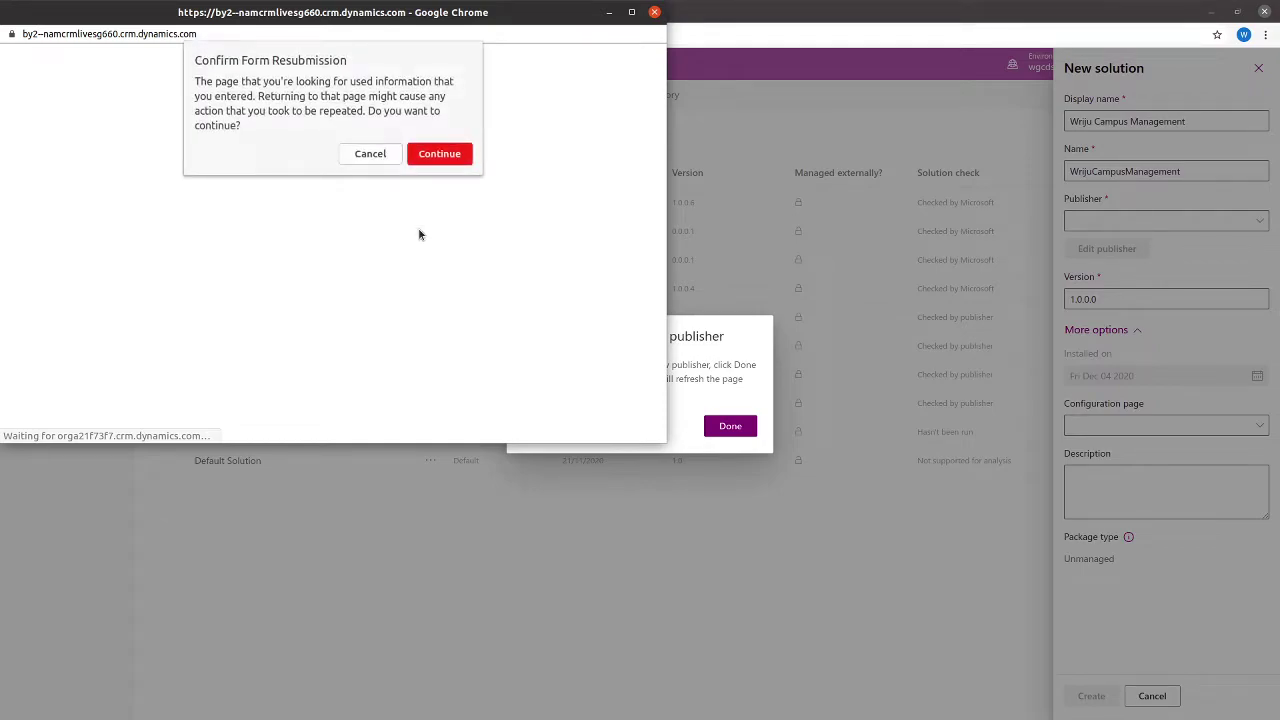
click(437, 154)
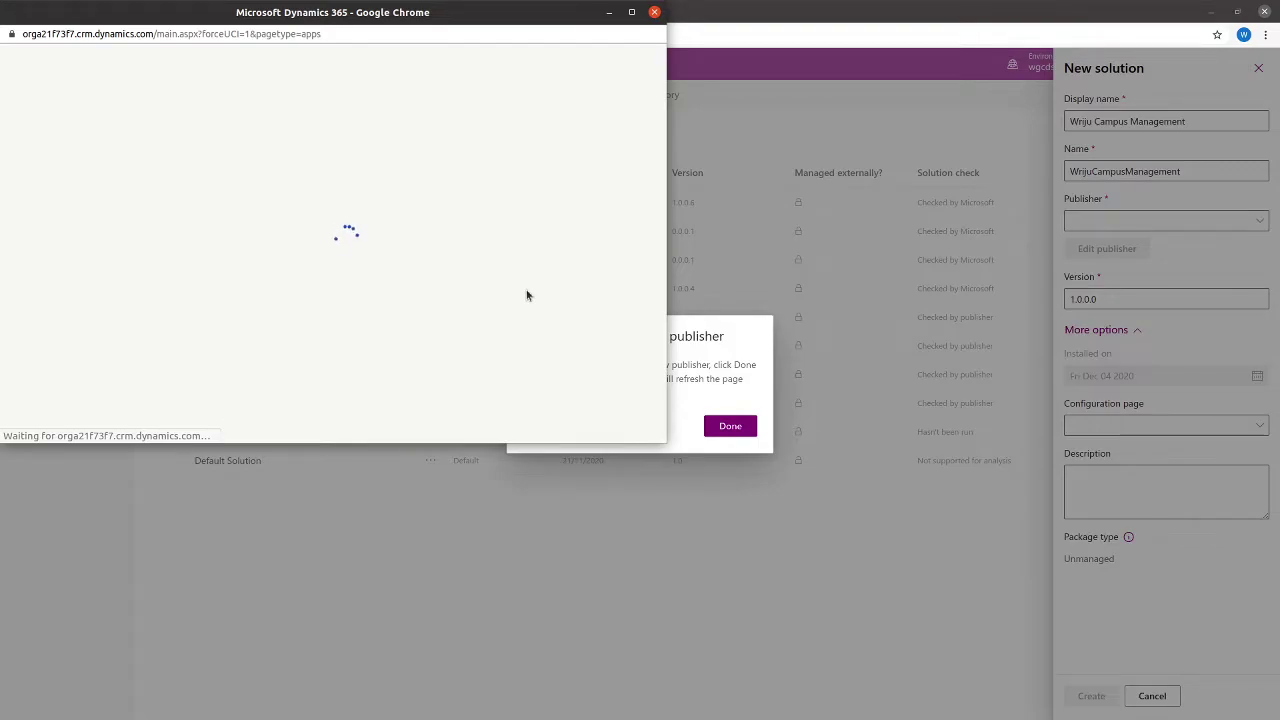
- Switch to the GitHub Labs folder, open LAB[PL-900]_M02Lab01_Data_Model.md, read its solution tasks and return to Power Apps
key(alt+Tab)
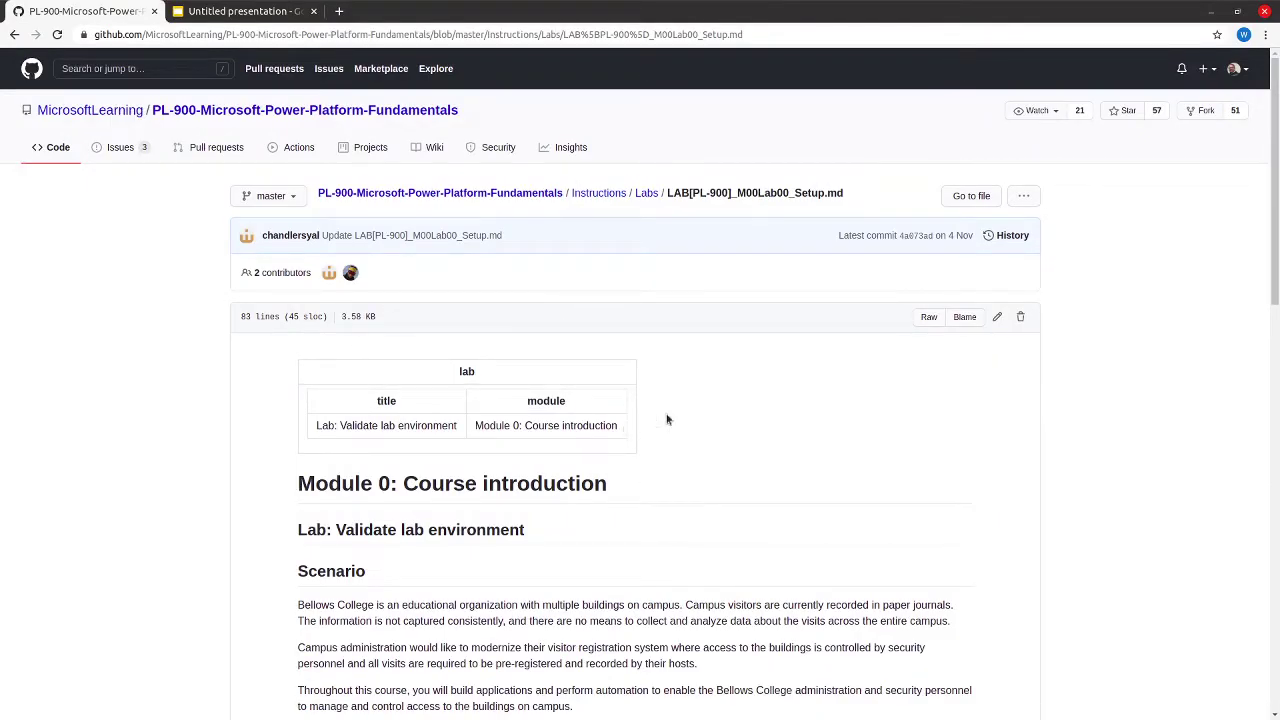
click(647, 194)
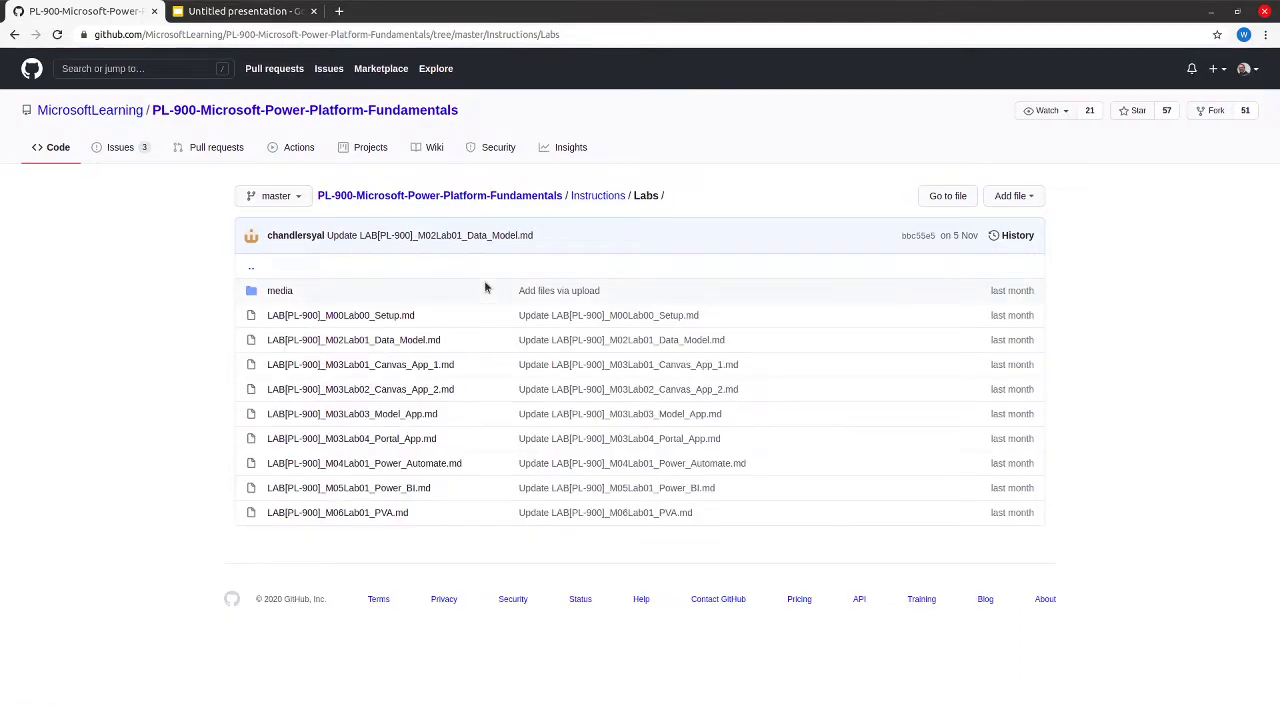
click(350, 342)
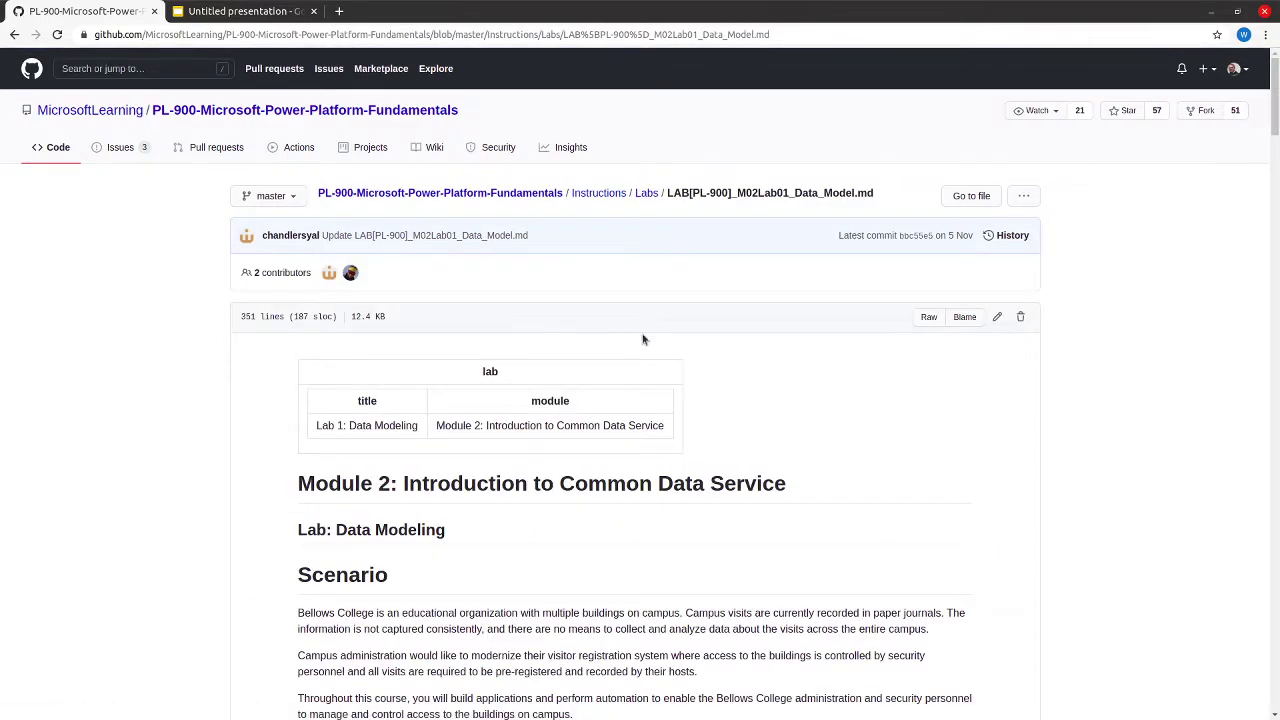
drag(1275, 118, 1263, 301)
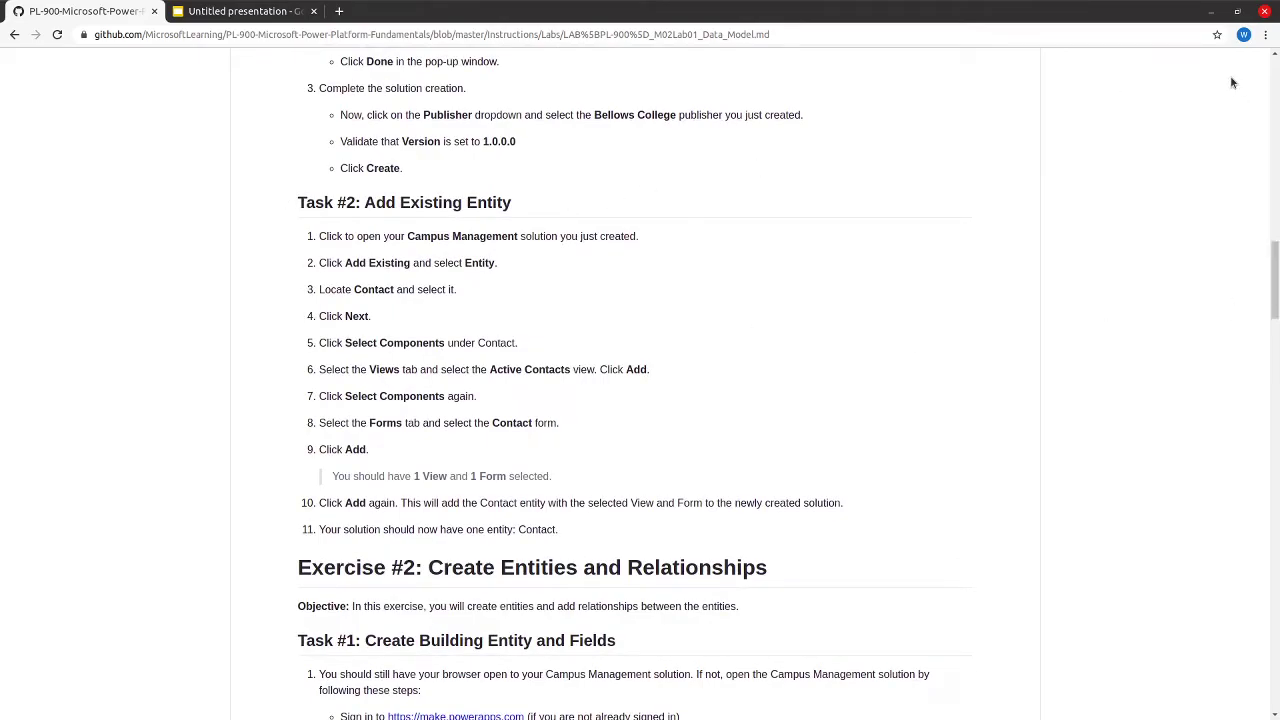
click(1206, 13)
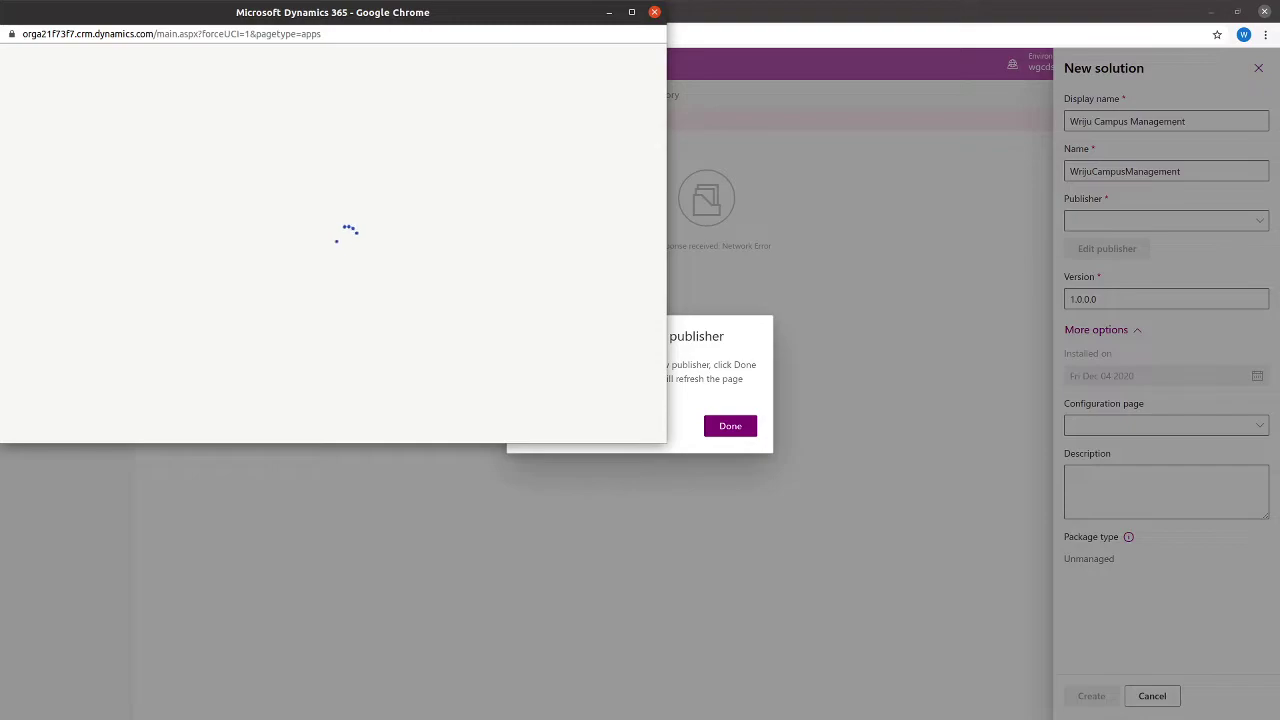
- Dismiss the pending publisher creation and retry adding a new publisher twice, closing the publisher window each time
click(656, 13)
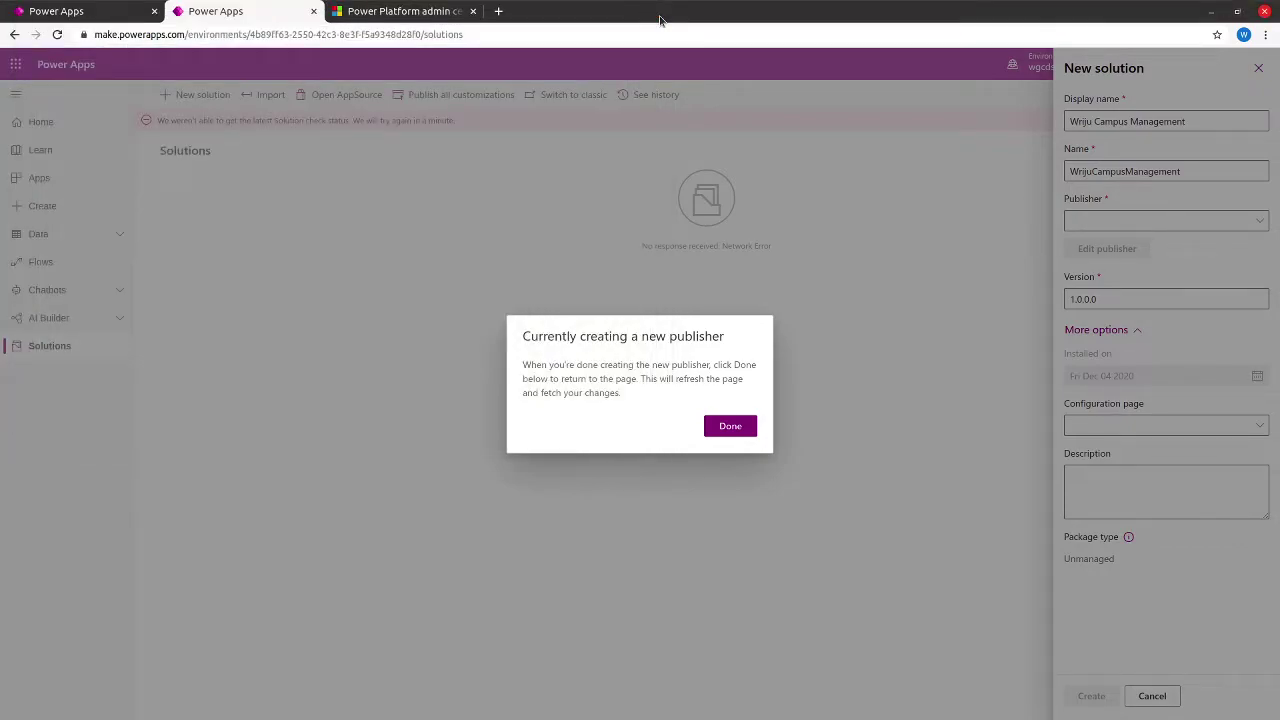
click(724, 424)
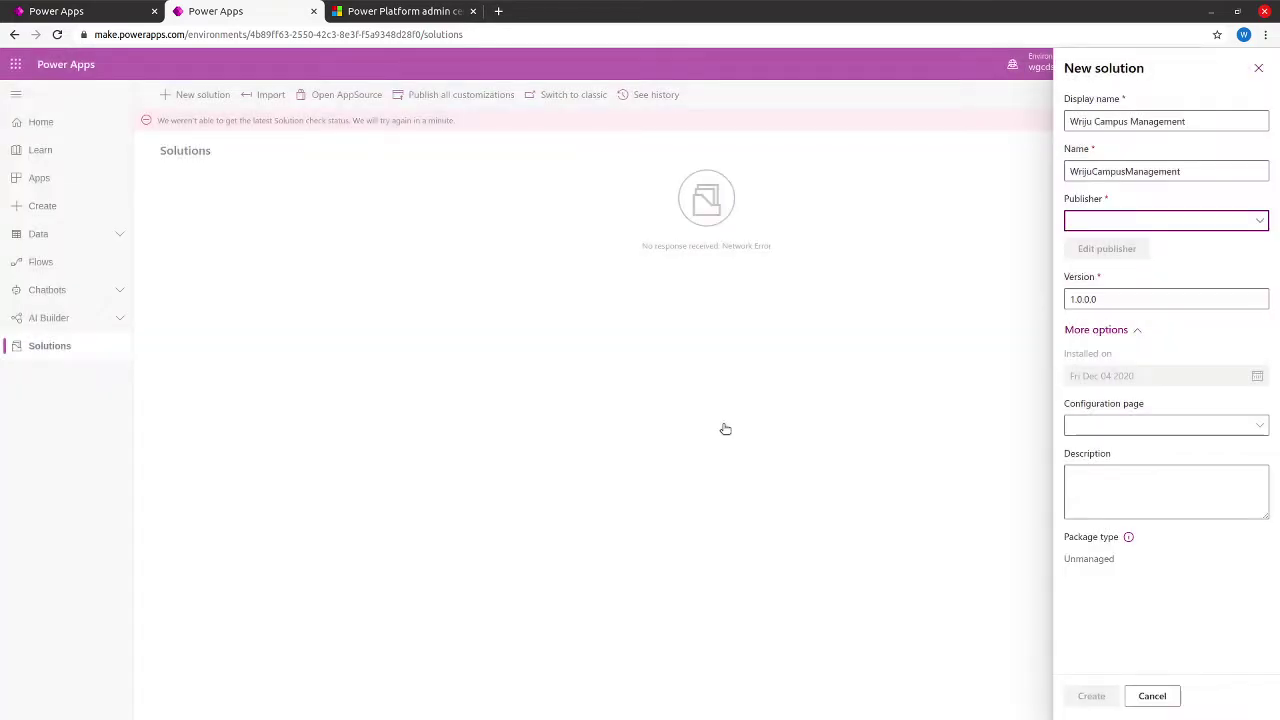
click(1111, 221)
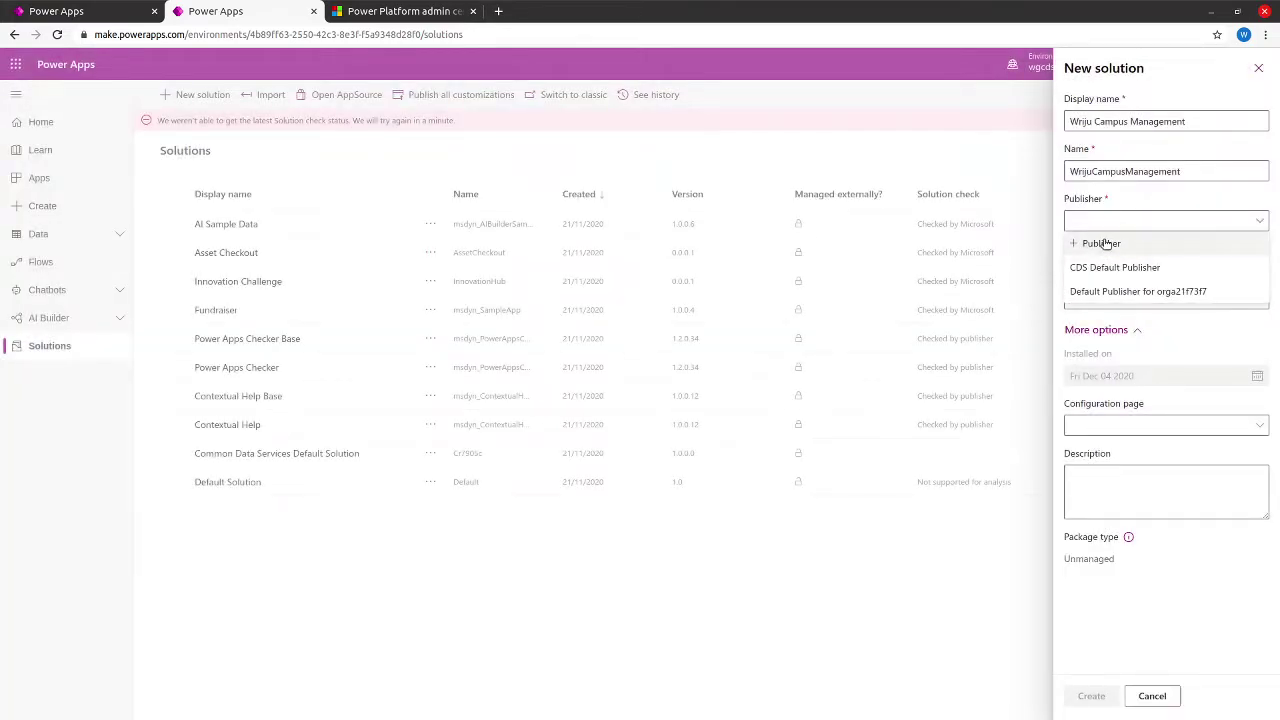
click(1104, 243)
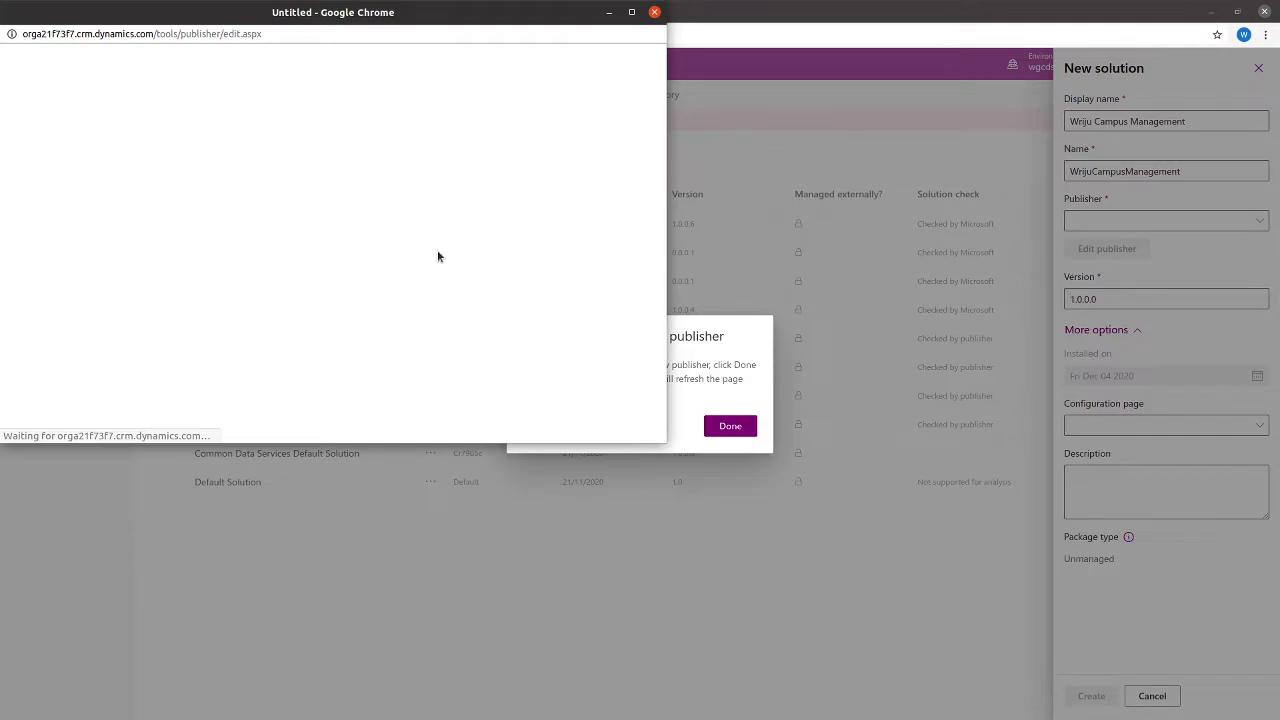
right_click(437, 257)
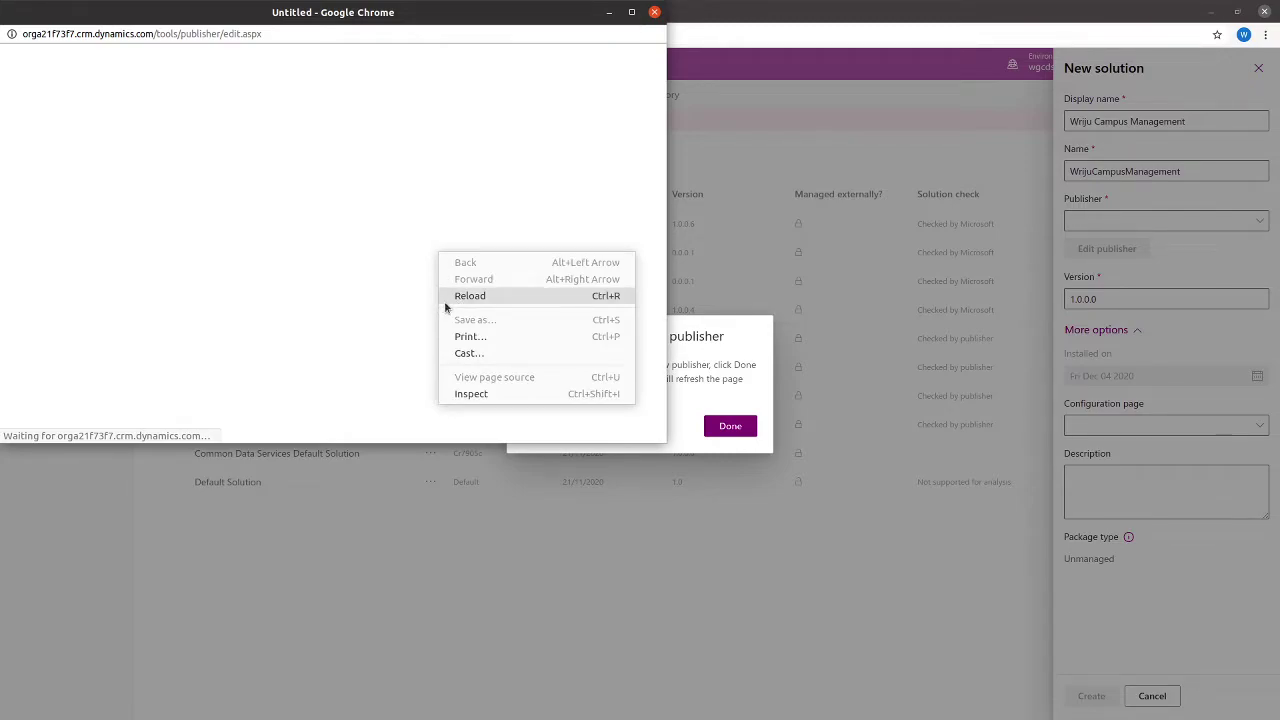
click(365, 314)
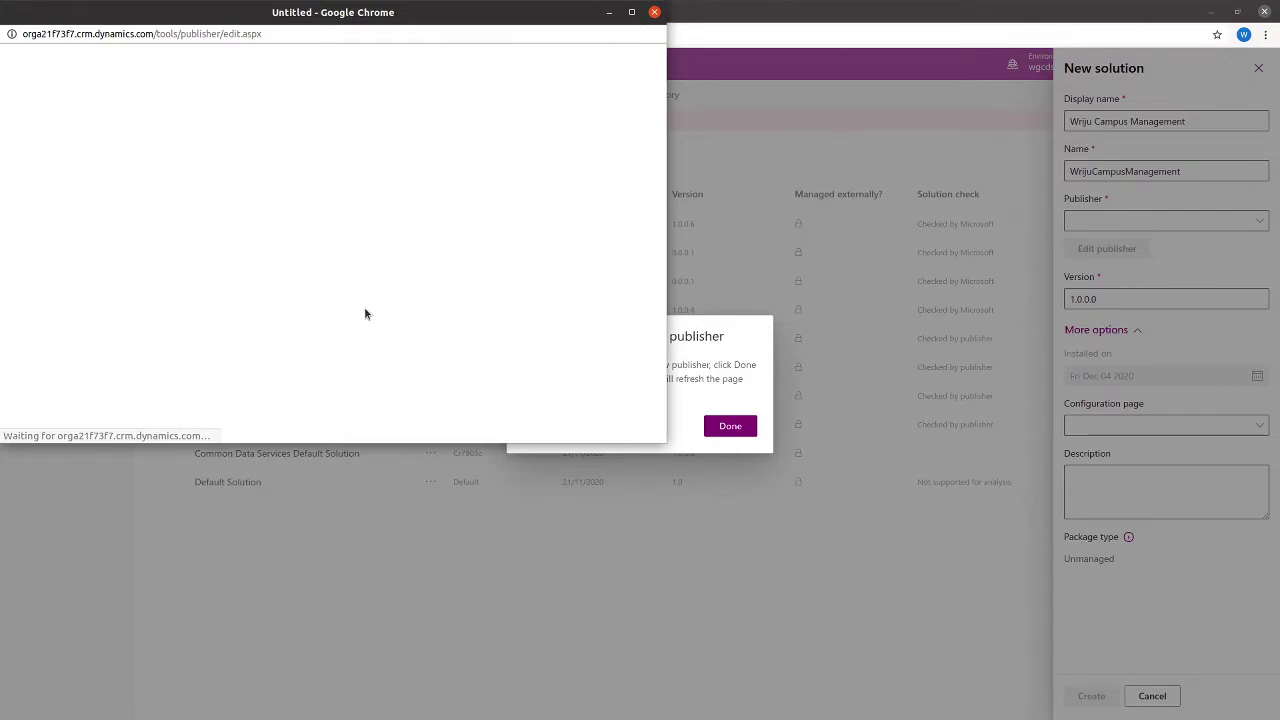
click(655, 12)
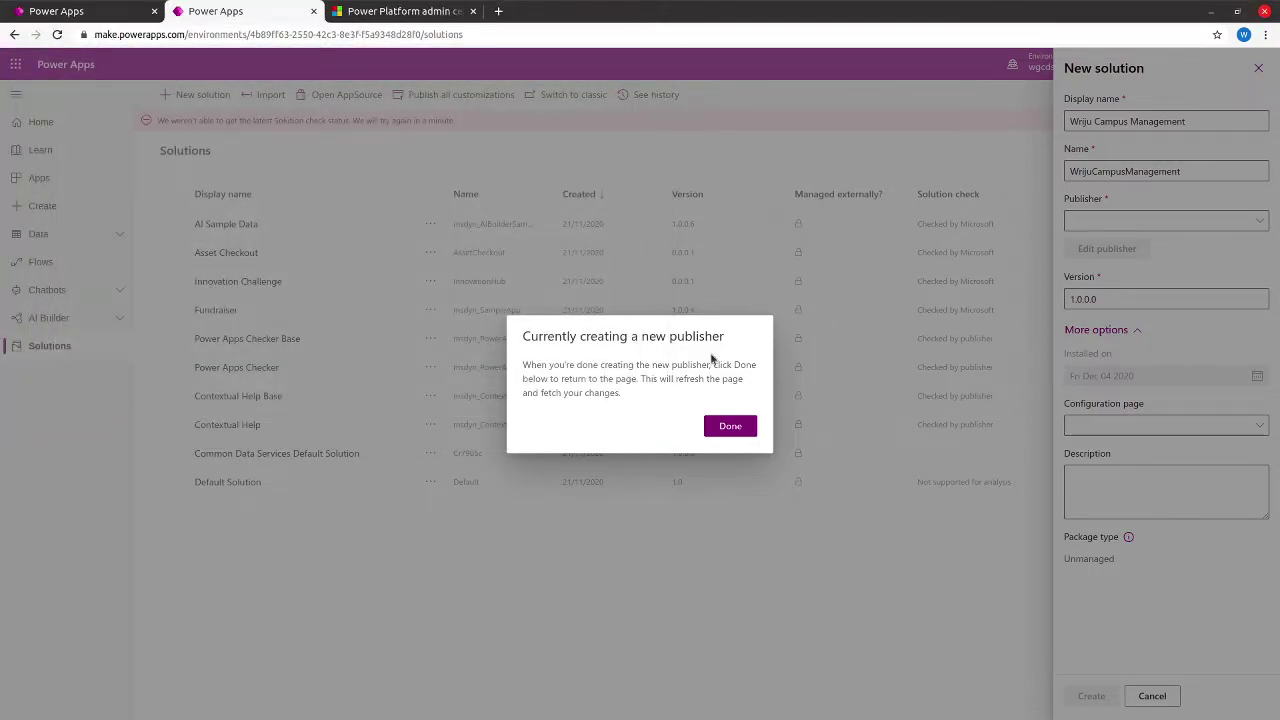
click(725, 429)
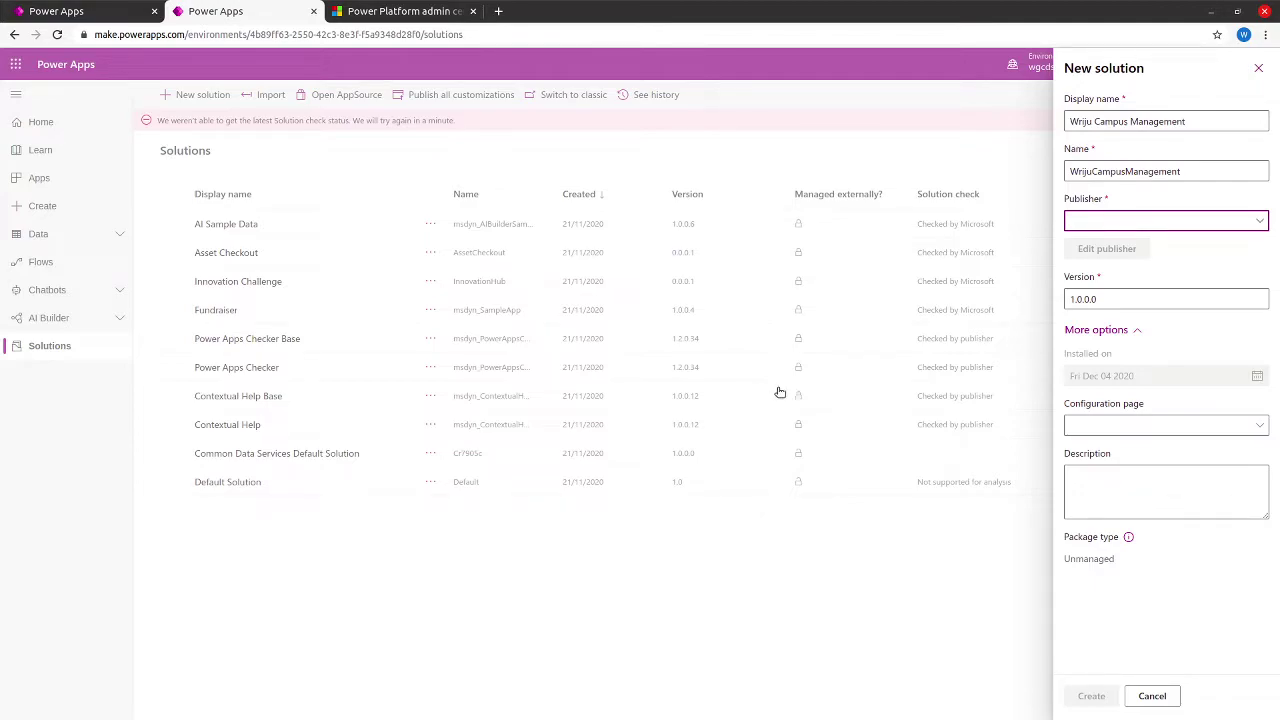
click(1150, 224)
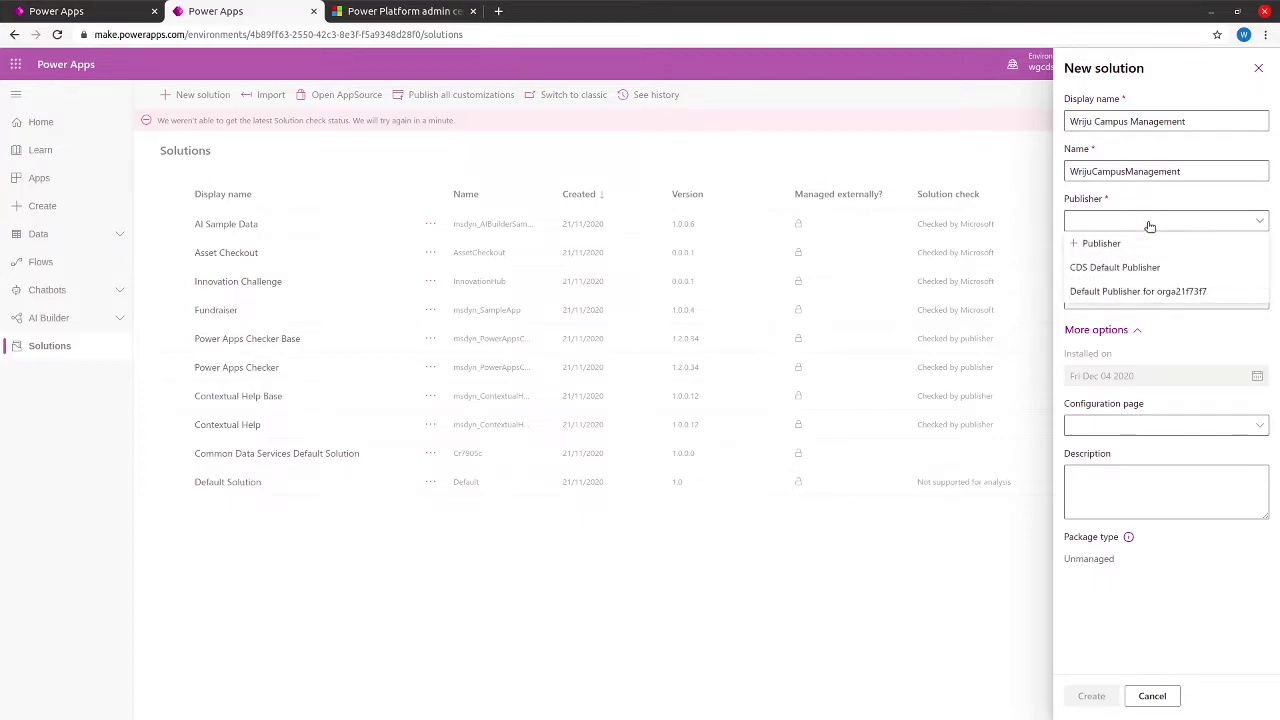
click(1138, 244)
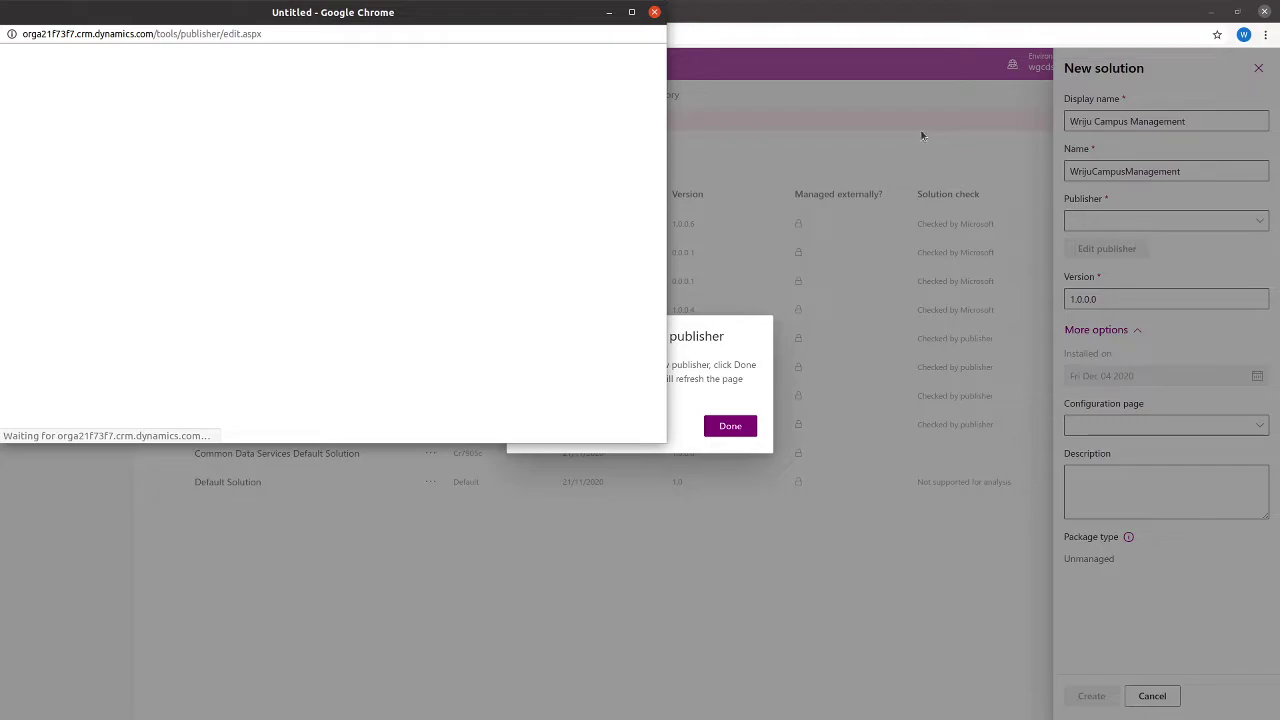
click(655, 12)
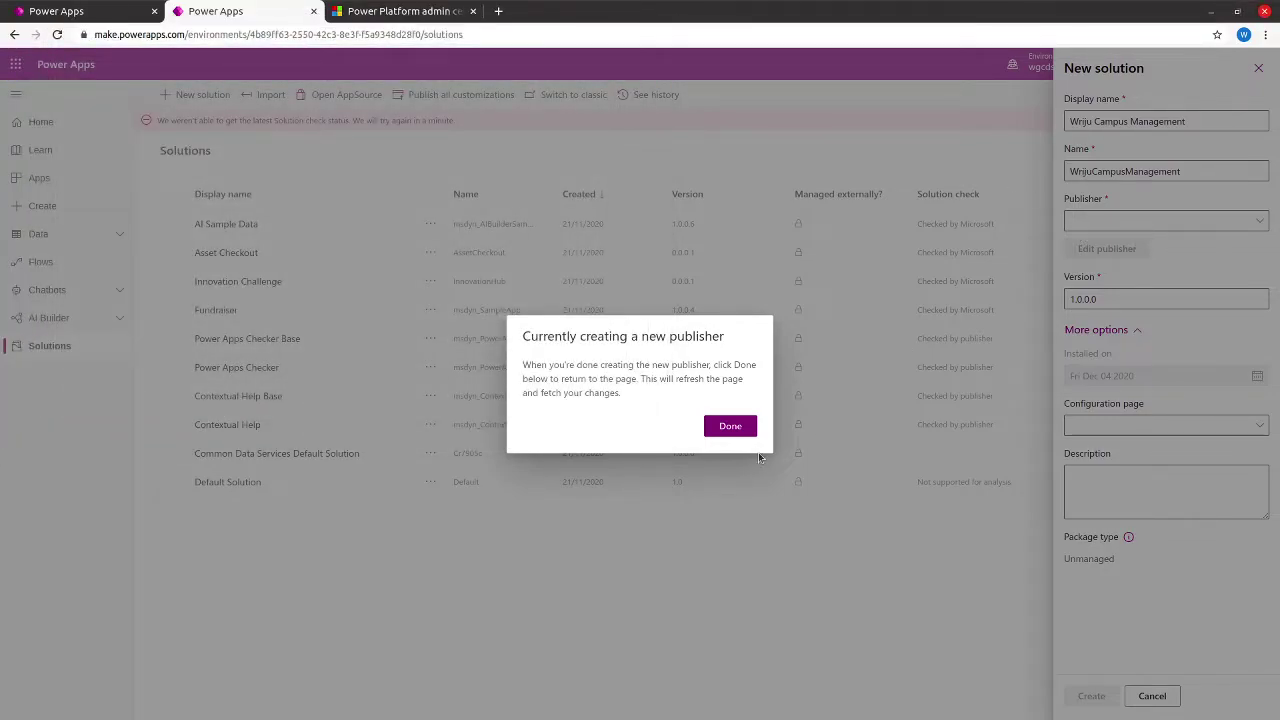
click(714, 426)
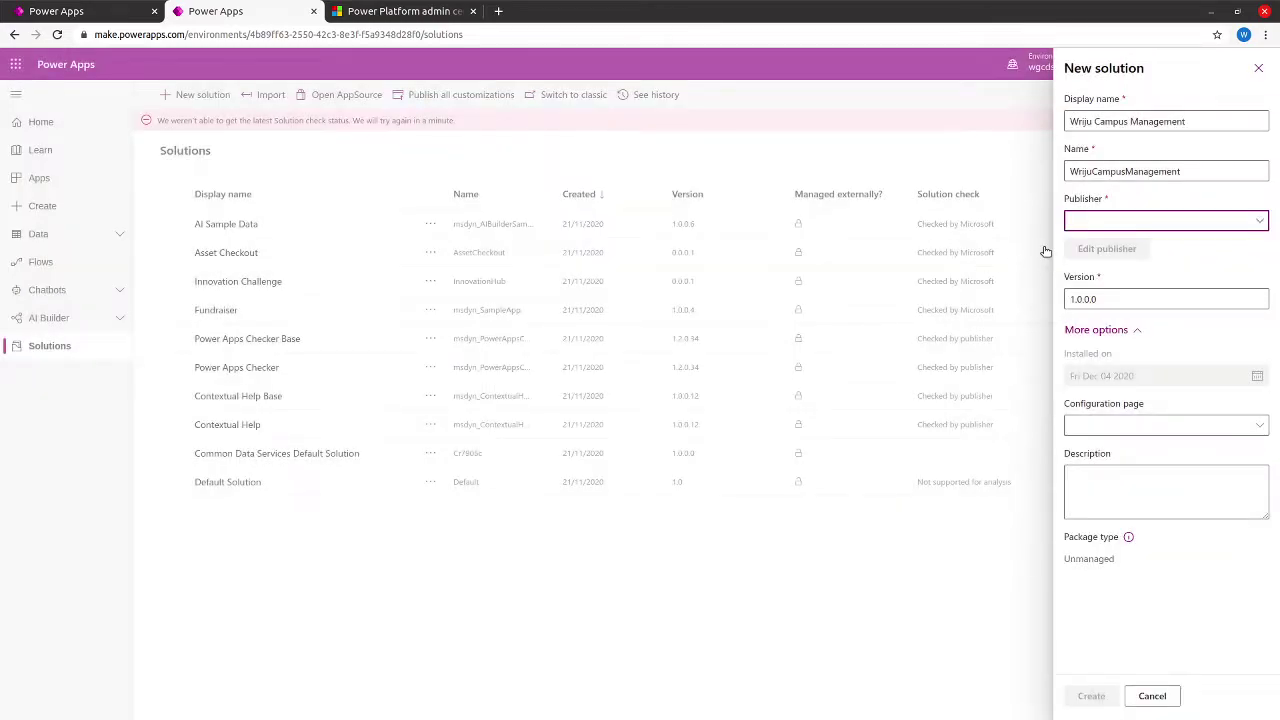
- Choose Default Publisher for orga21f73f7 as the solution's publisher, open it for editing and return to the solution form
click(1097, 221)
click(1107, 292)
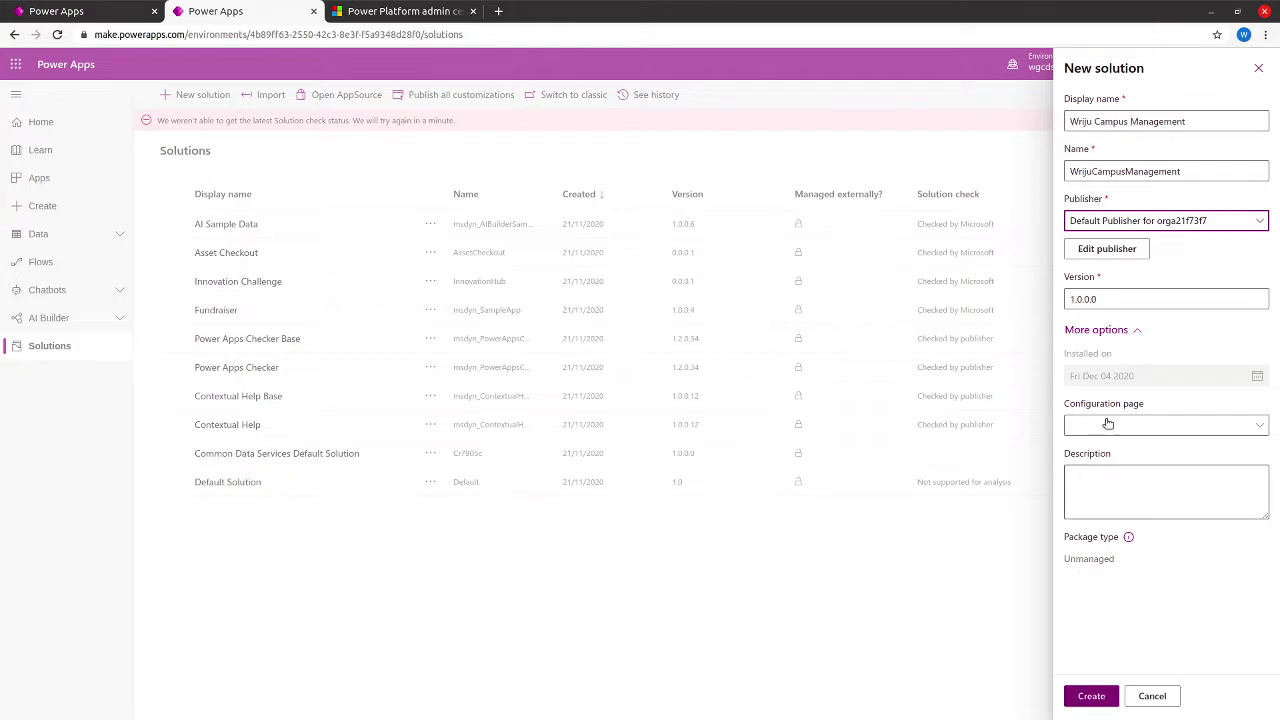
click(1105, 249)
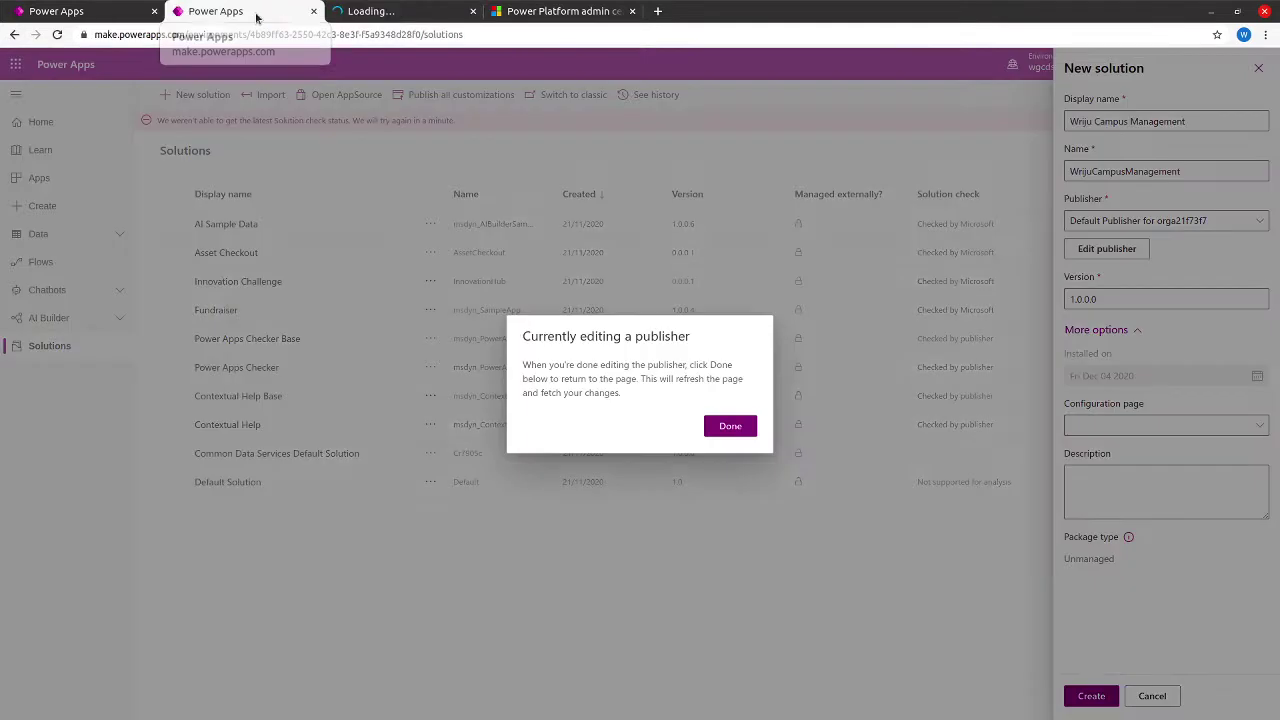
click(256, 17)
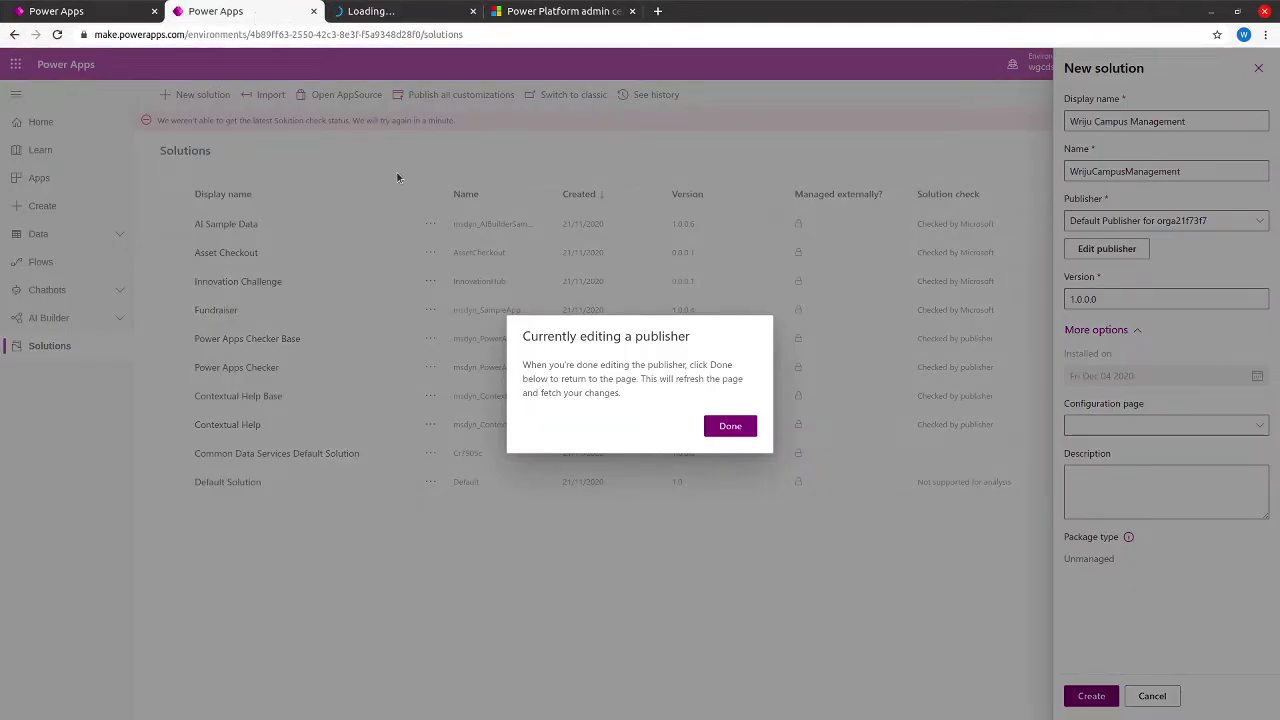
click(741, 436)
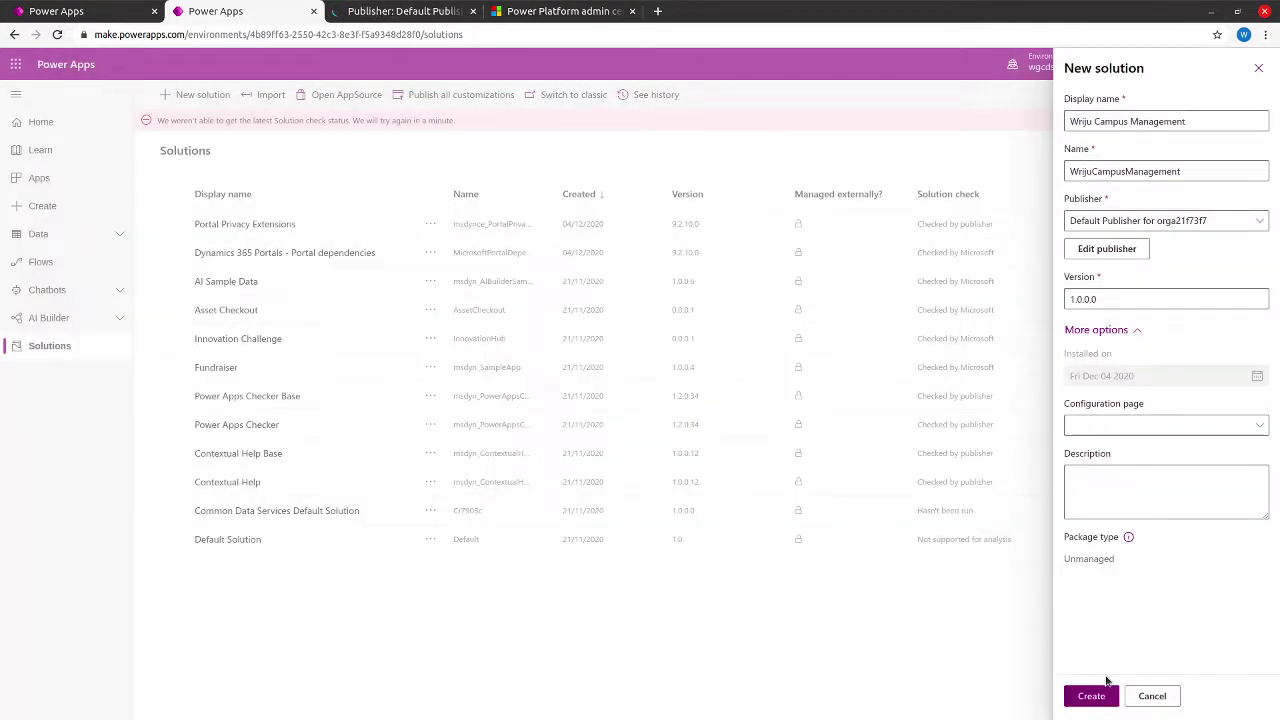
- Check the configuration page choices without selecting one and try to create the Campus Management solution
click(1119, 430)
click(1120, 428)
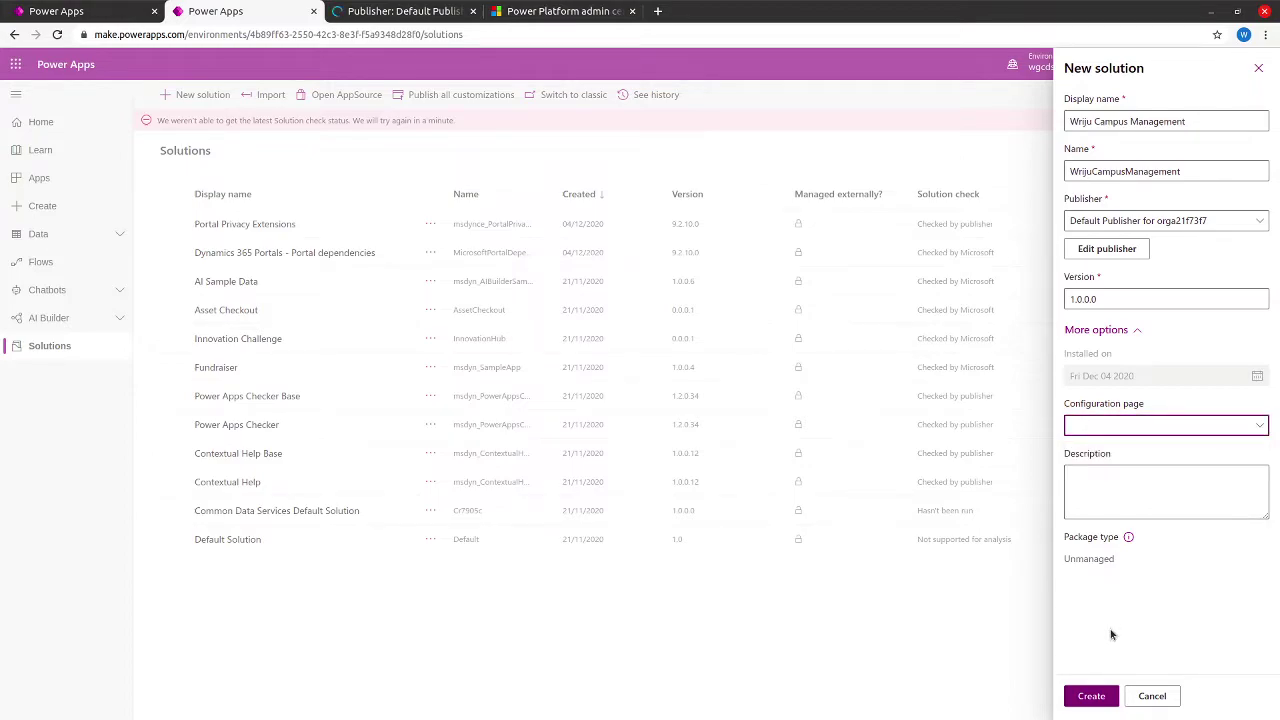
click(1093, 697)
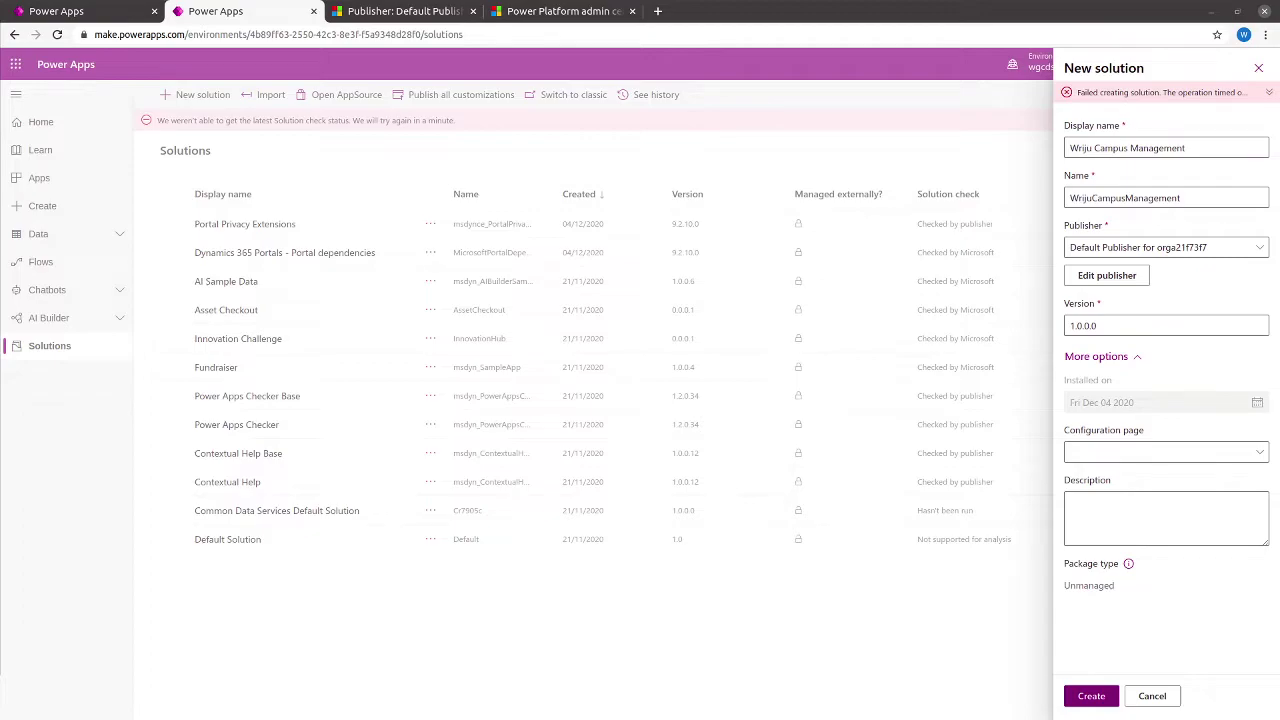
- Try to create a new publisher with display name Bellows College and prefix bc, saving twice before returning to the solution form
click(1153, 247)
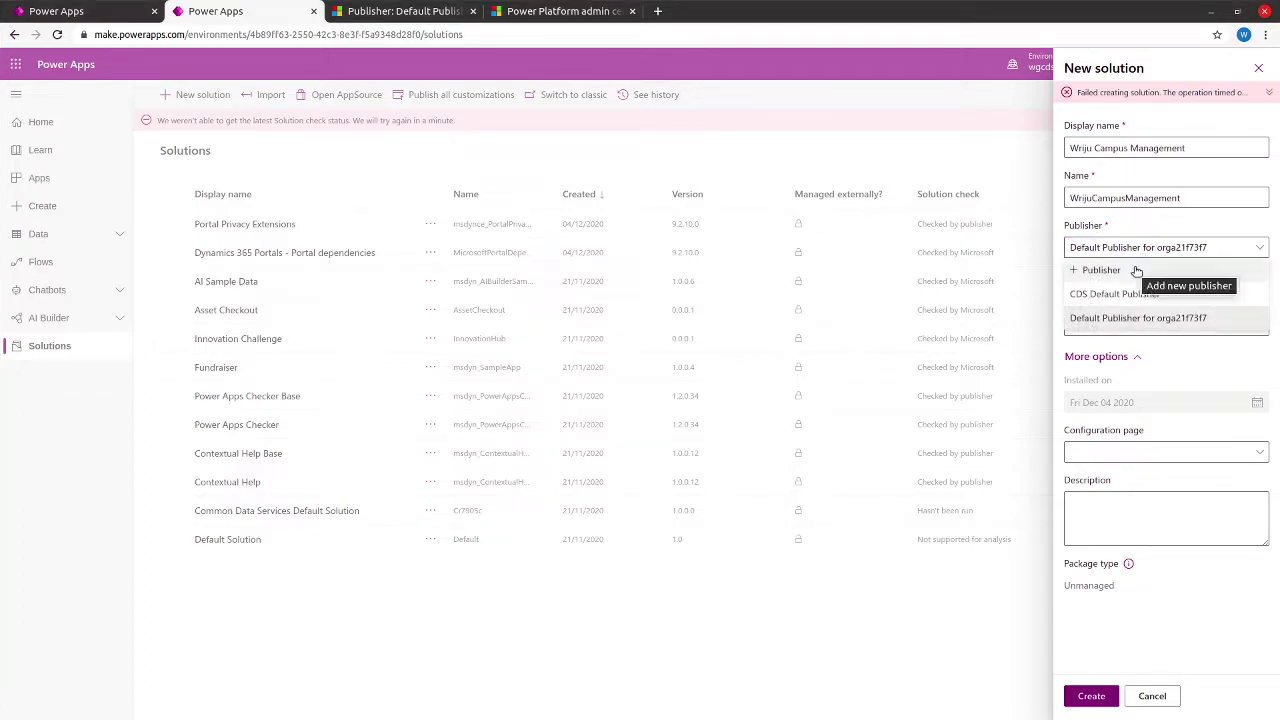
click(1134, 267)
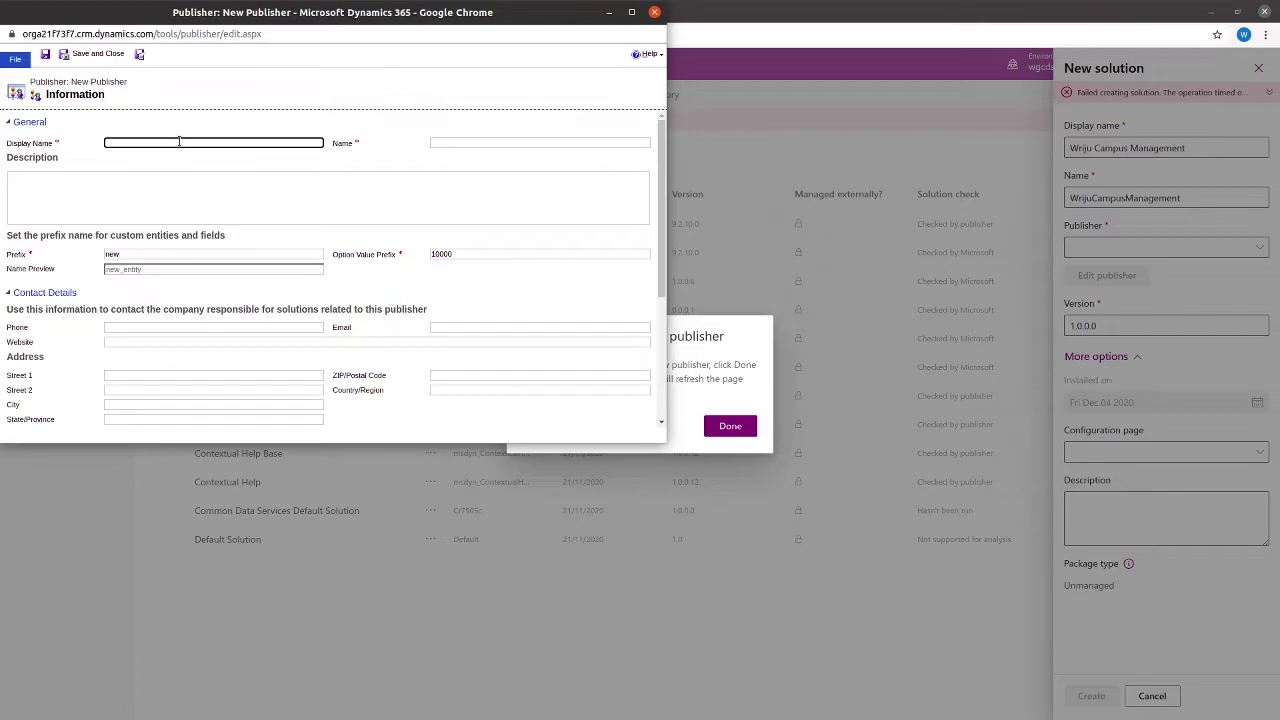
text(Rellows College)
key(Tab)
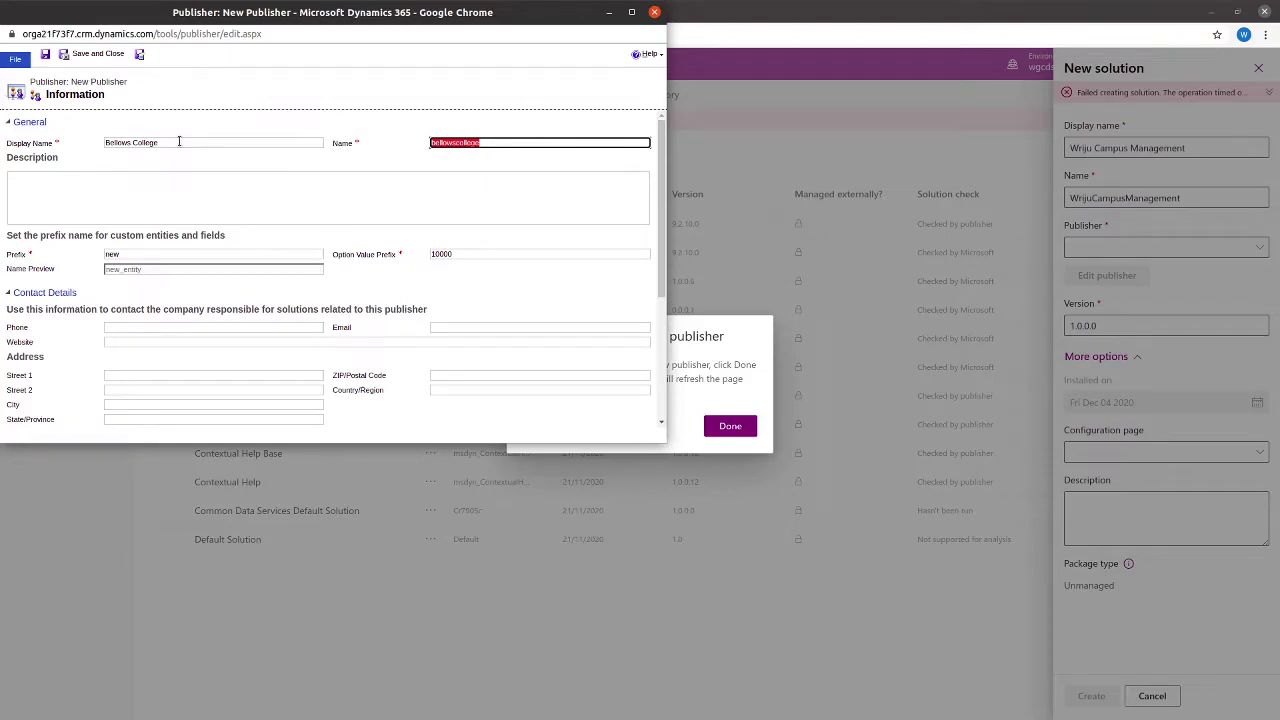
key(Tab)
key(Tab)
key(BackSpace)
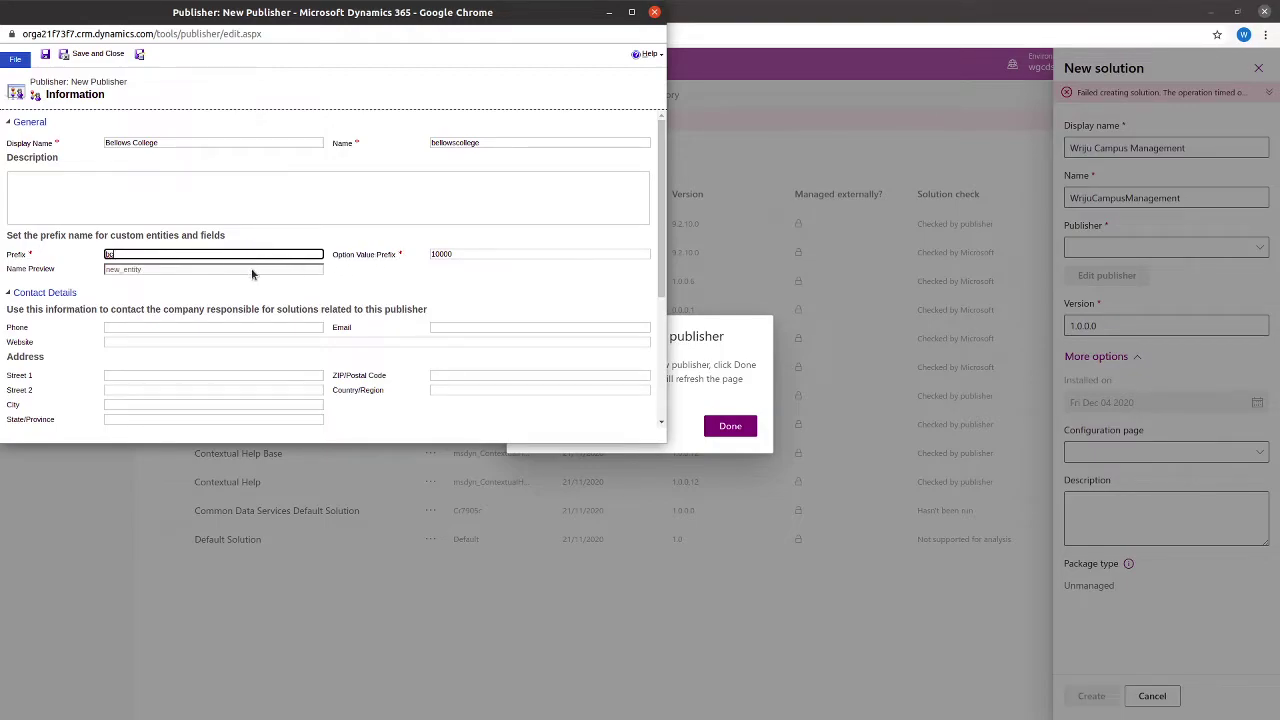
key(Tab)
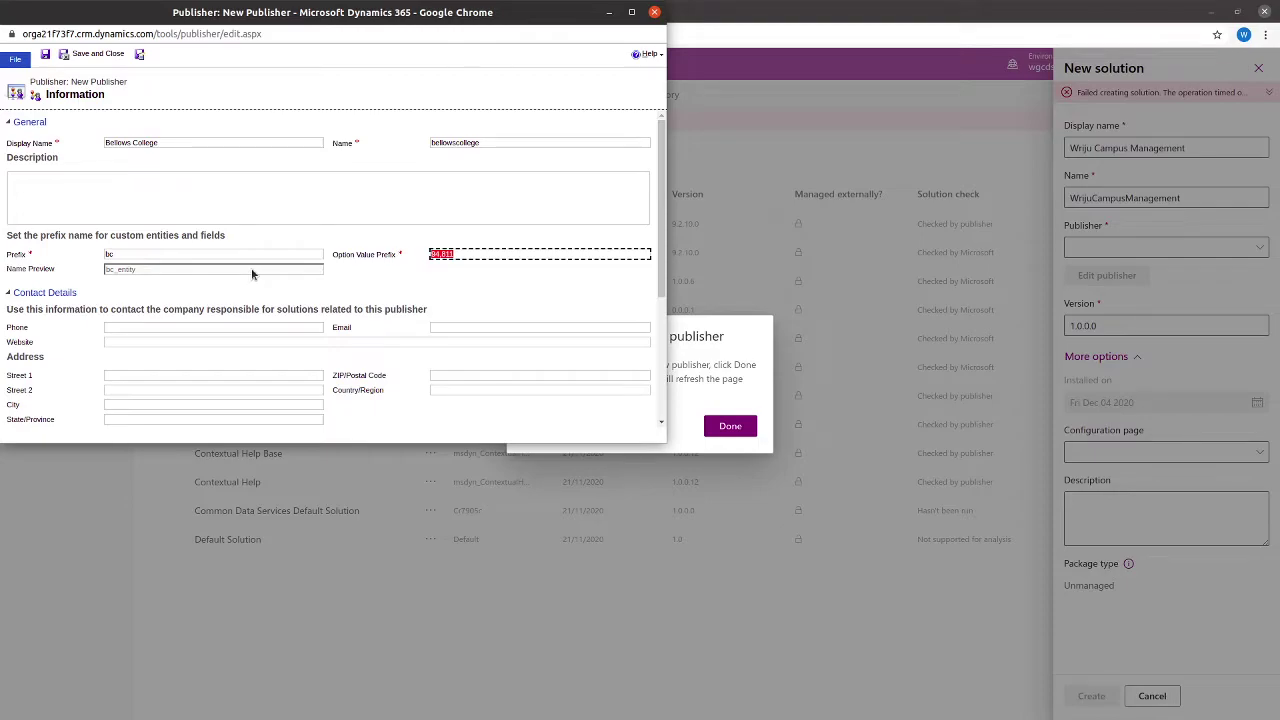
click(82, 58)
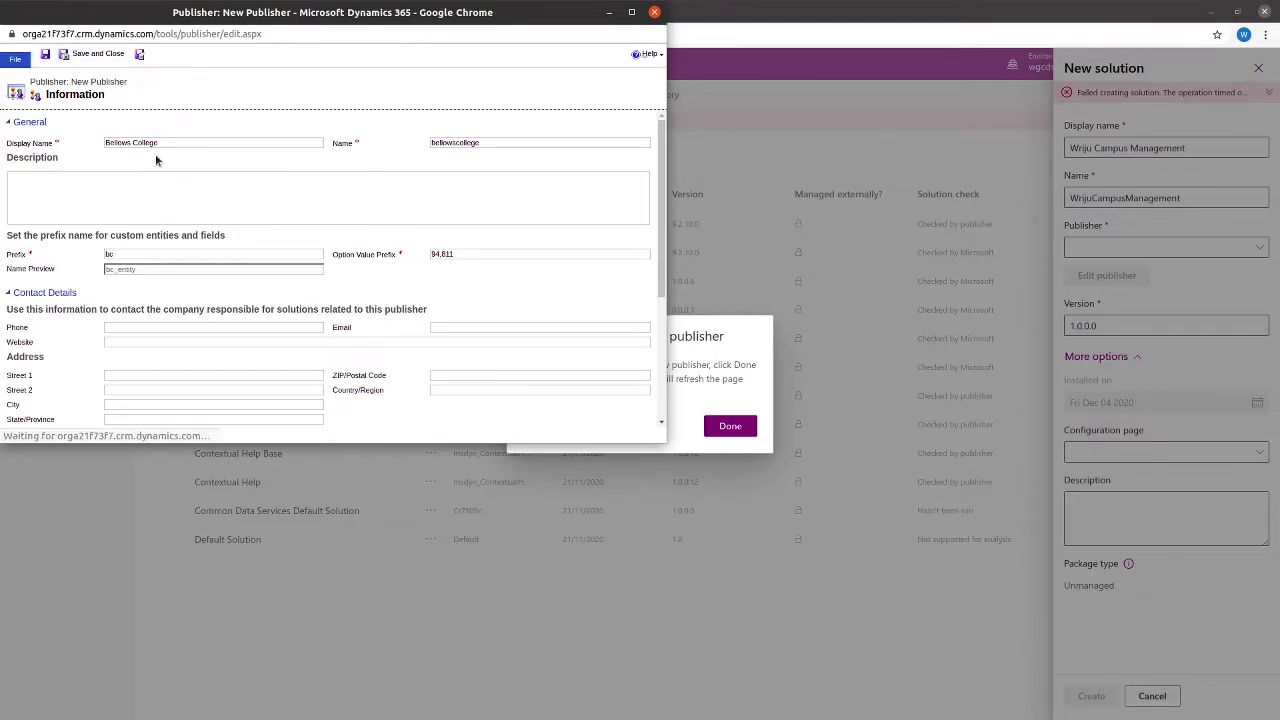
drag(665, 172, 676, 135)
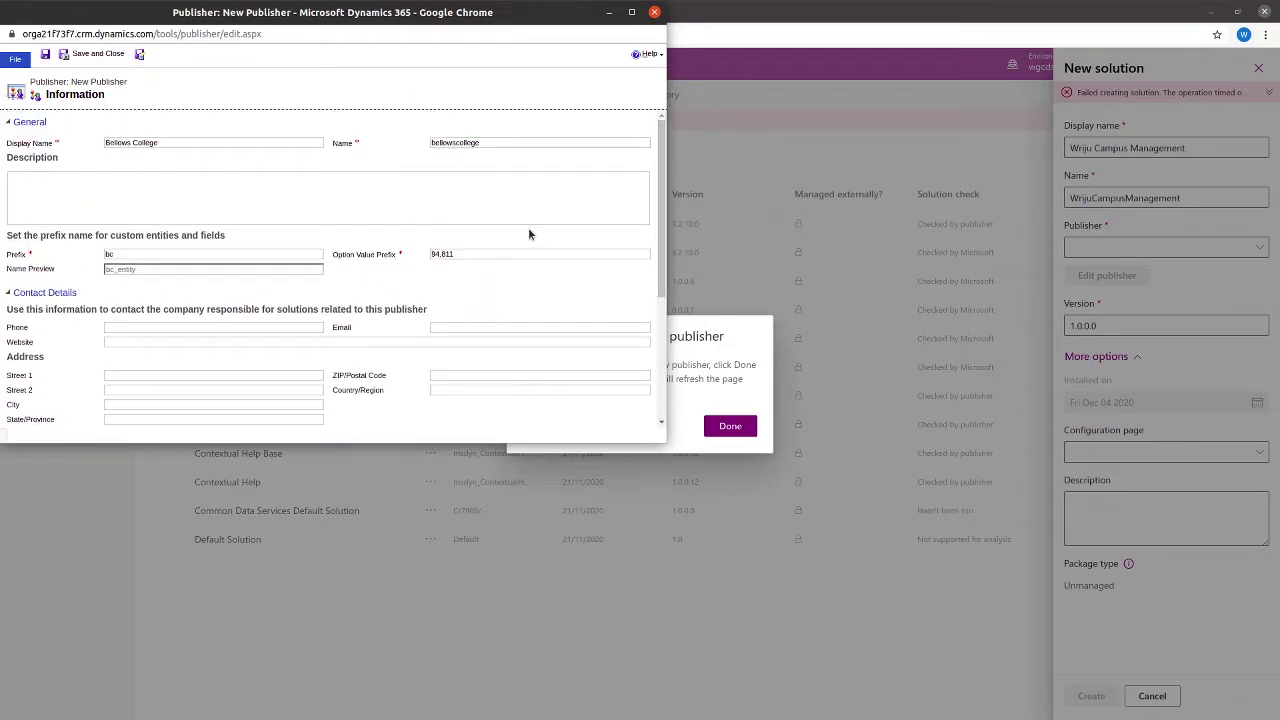
click(75, 60)
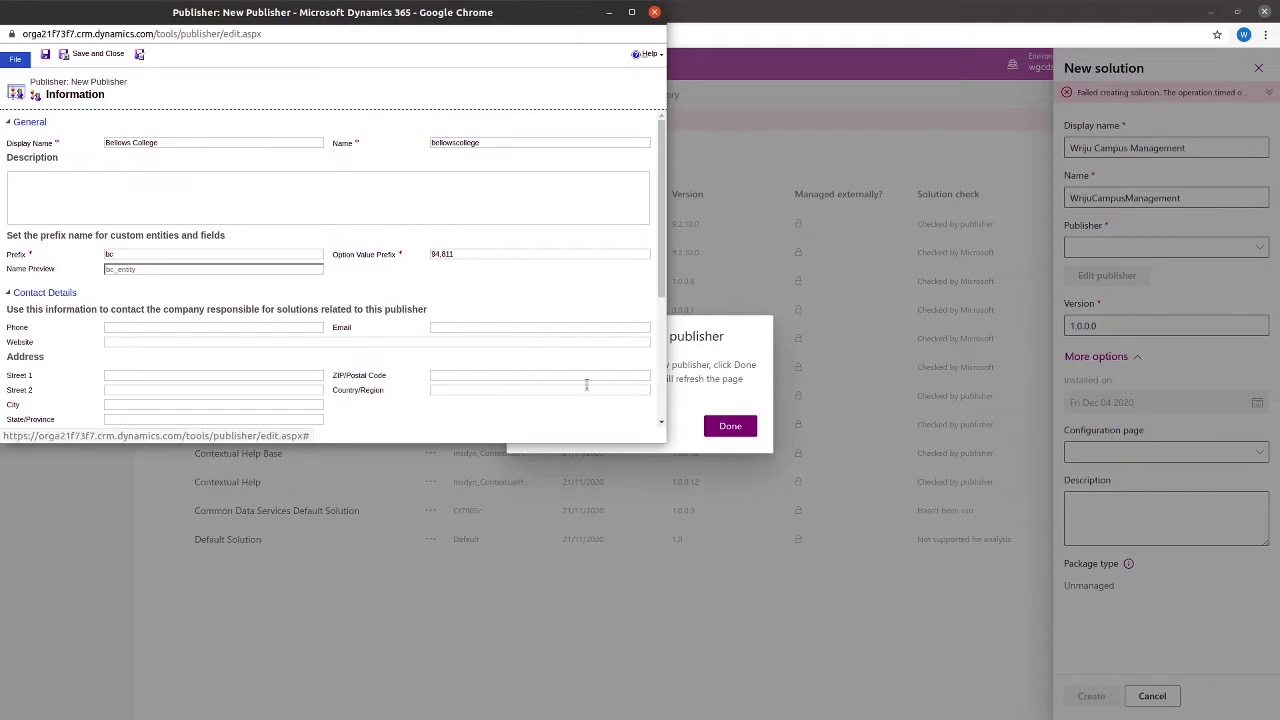
click(730, 430)
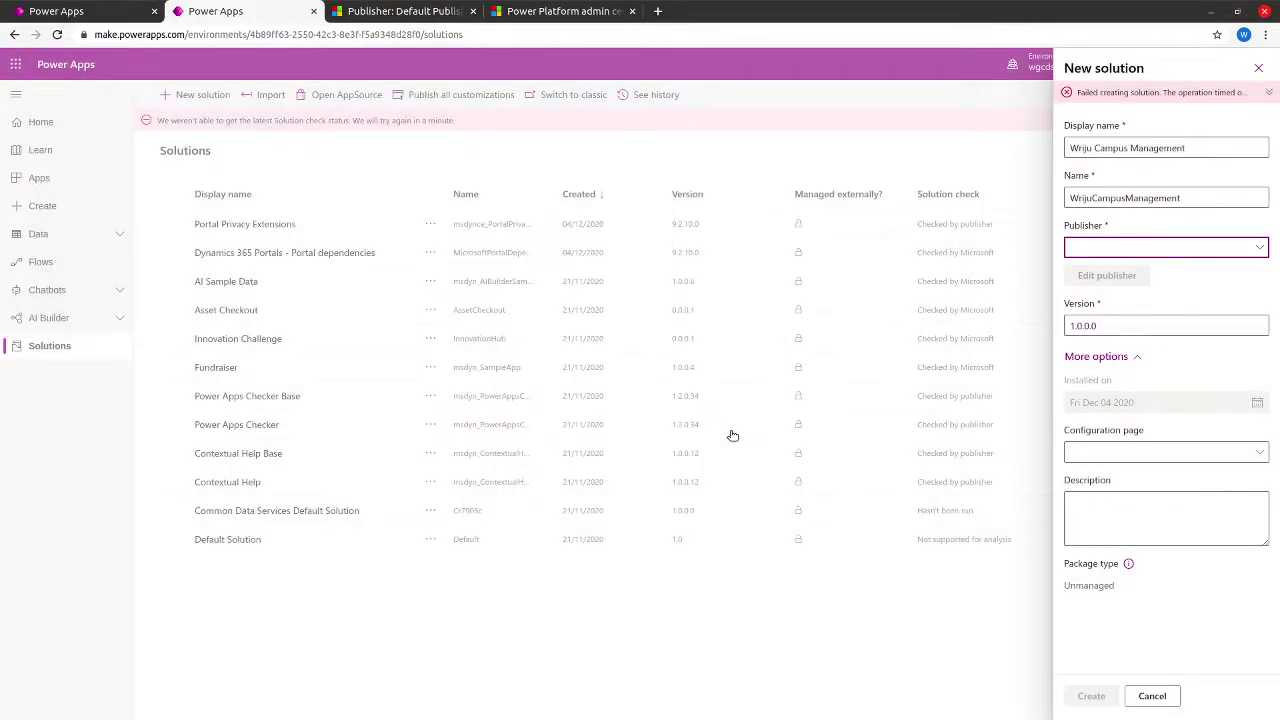
- Create a new publisher with display name bellows college and prefix bc, save it and return to the solution form
click(1103, 253)
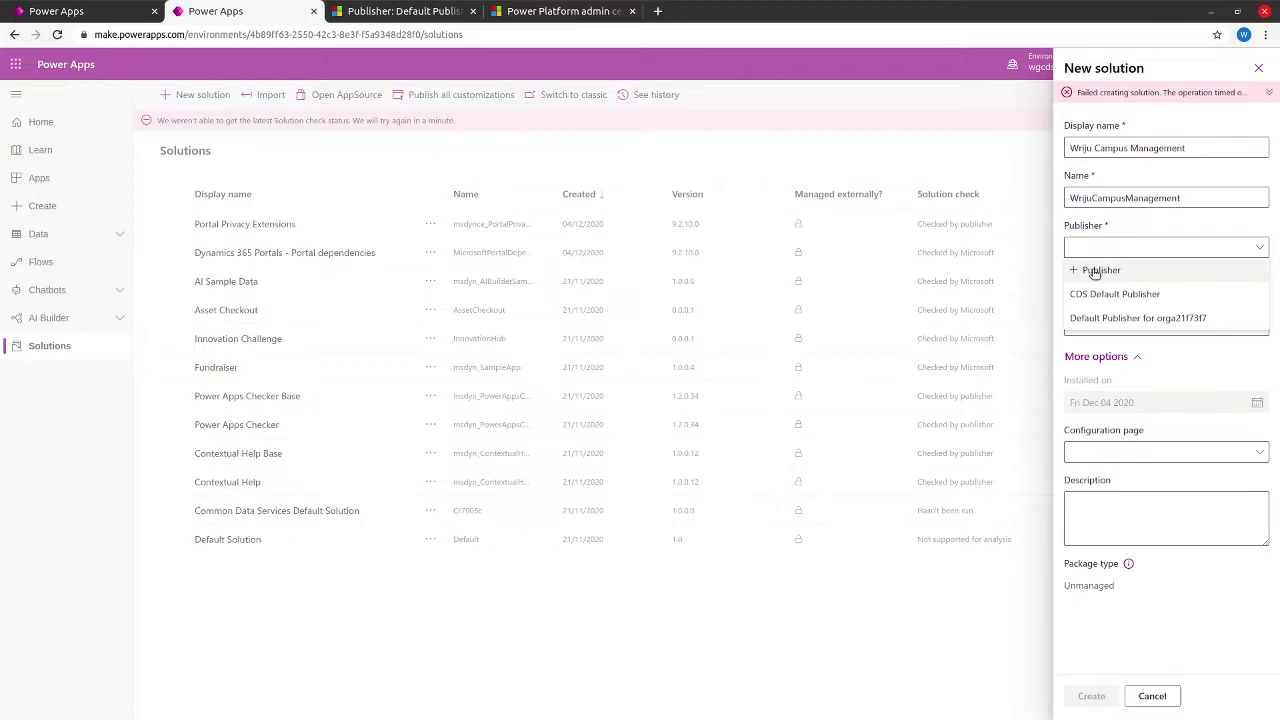
click(1100, 270)
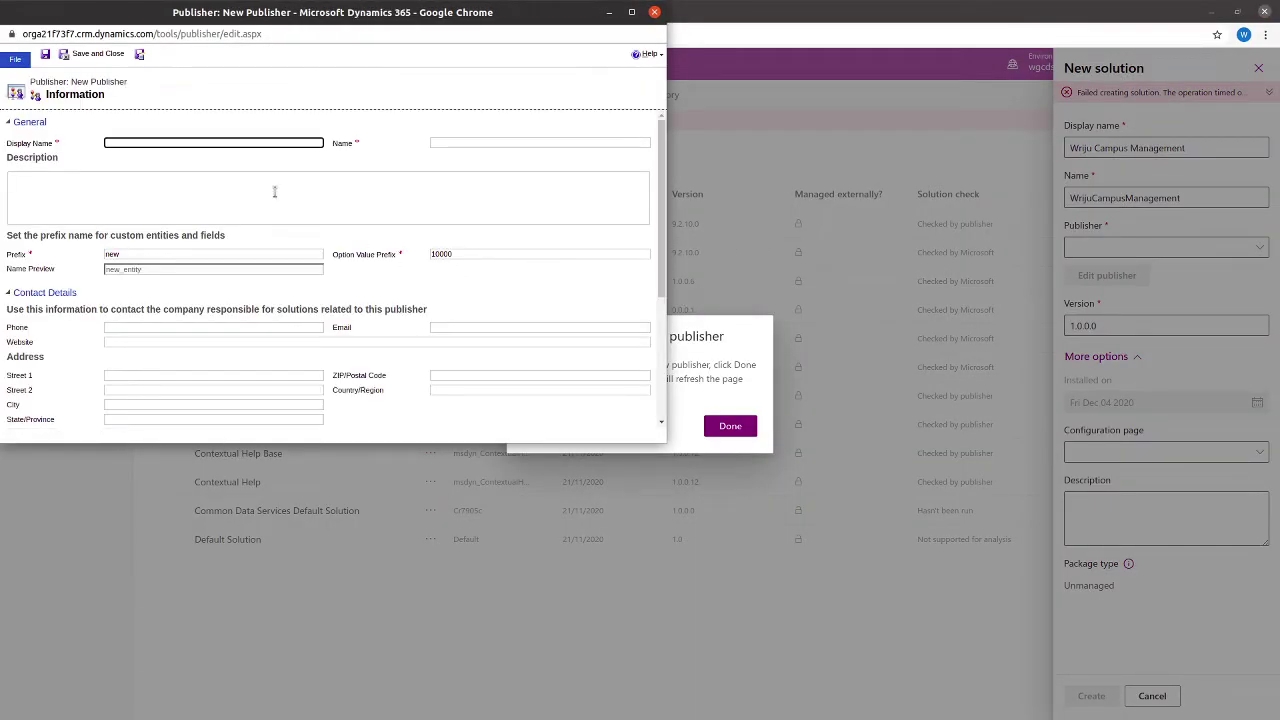
text(hellows college)
key(Tab)
key(Tab)
key(Tab)
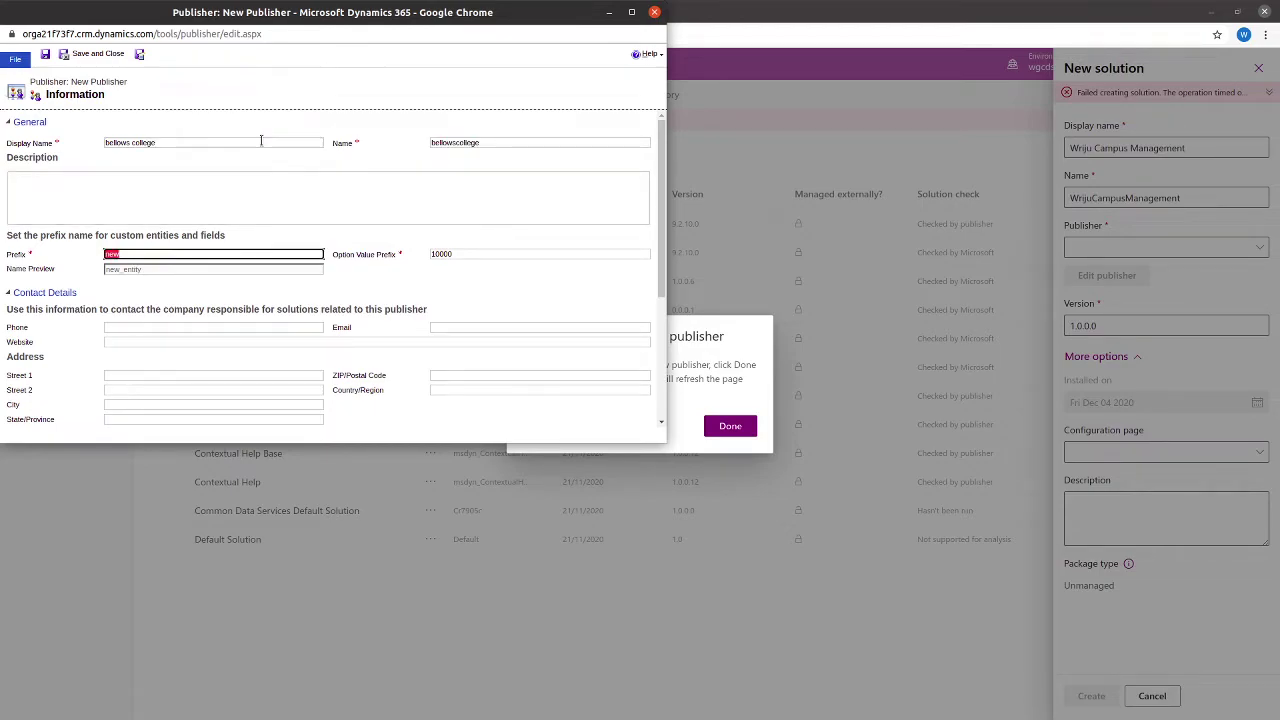
text(bc)
click(95, 57)
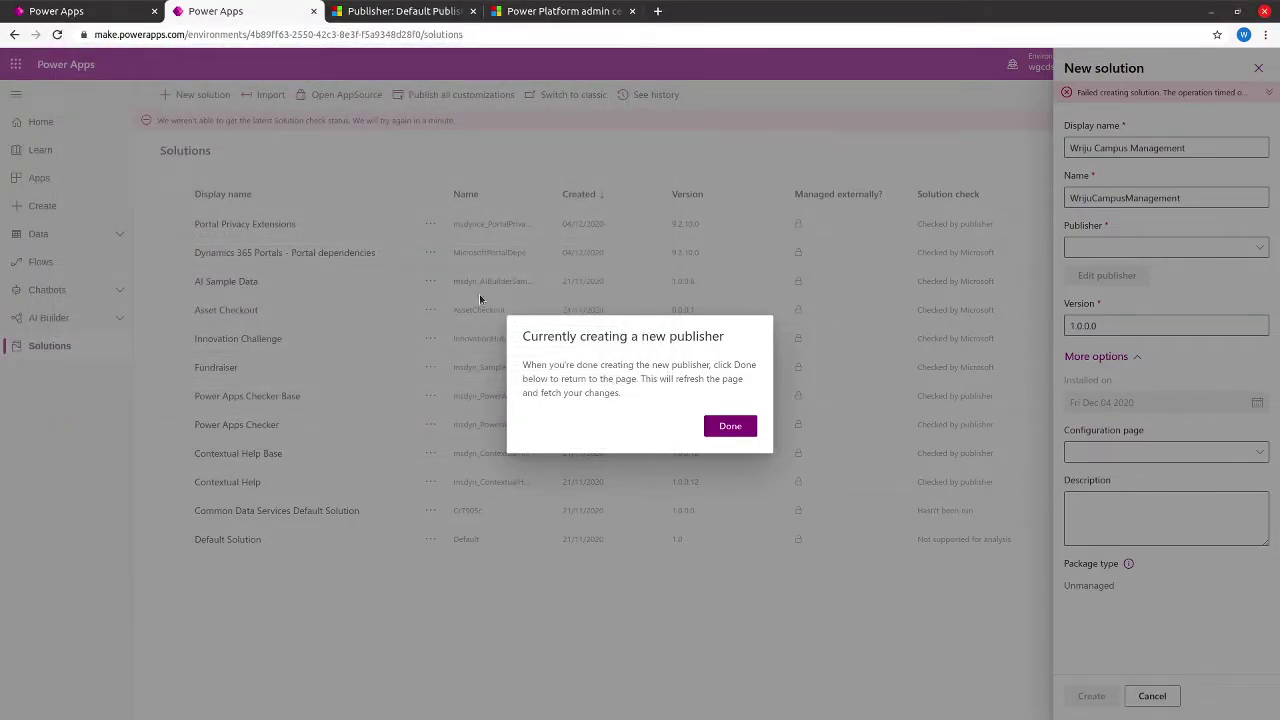
click(737, 426)
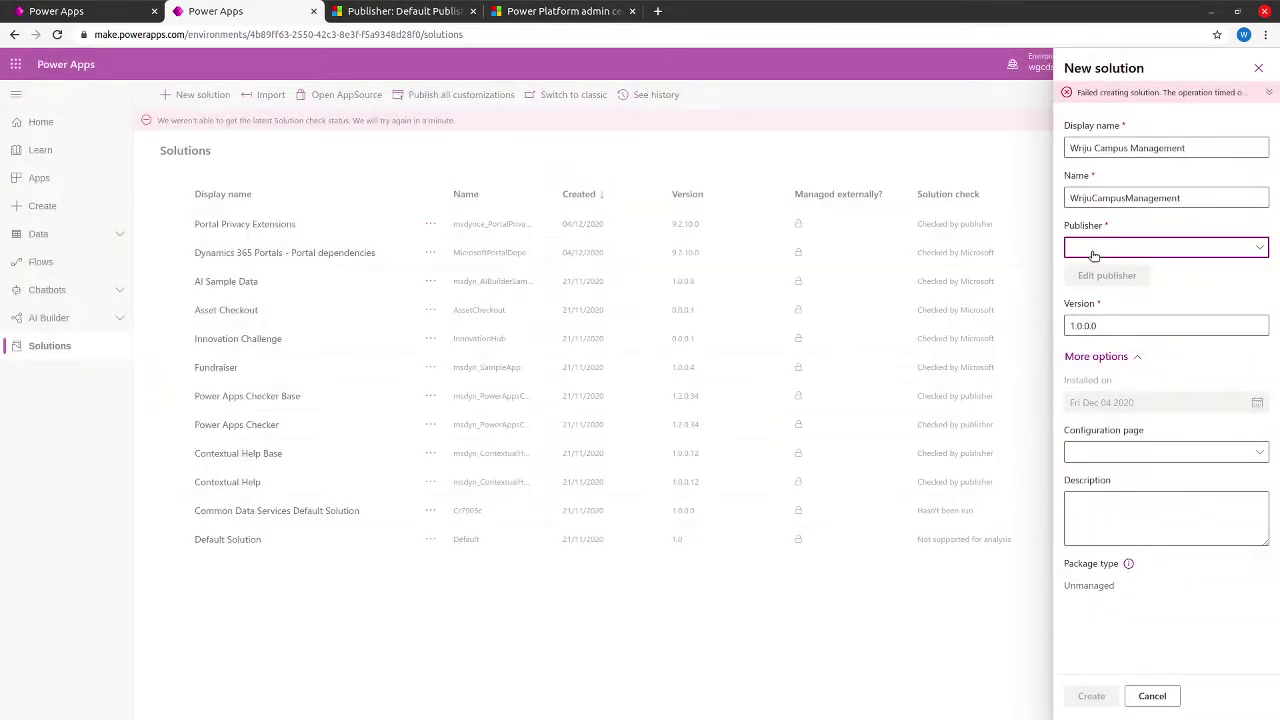
- Choose bellows college as the publisher and create the Campus Management solution
click(1261, 249)
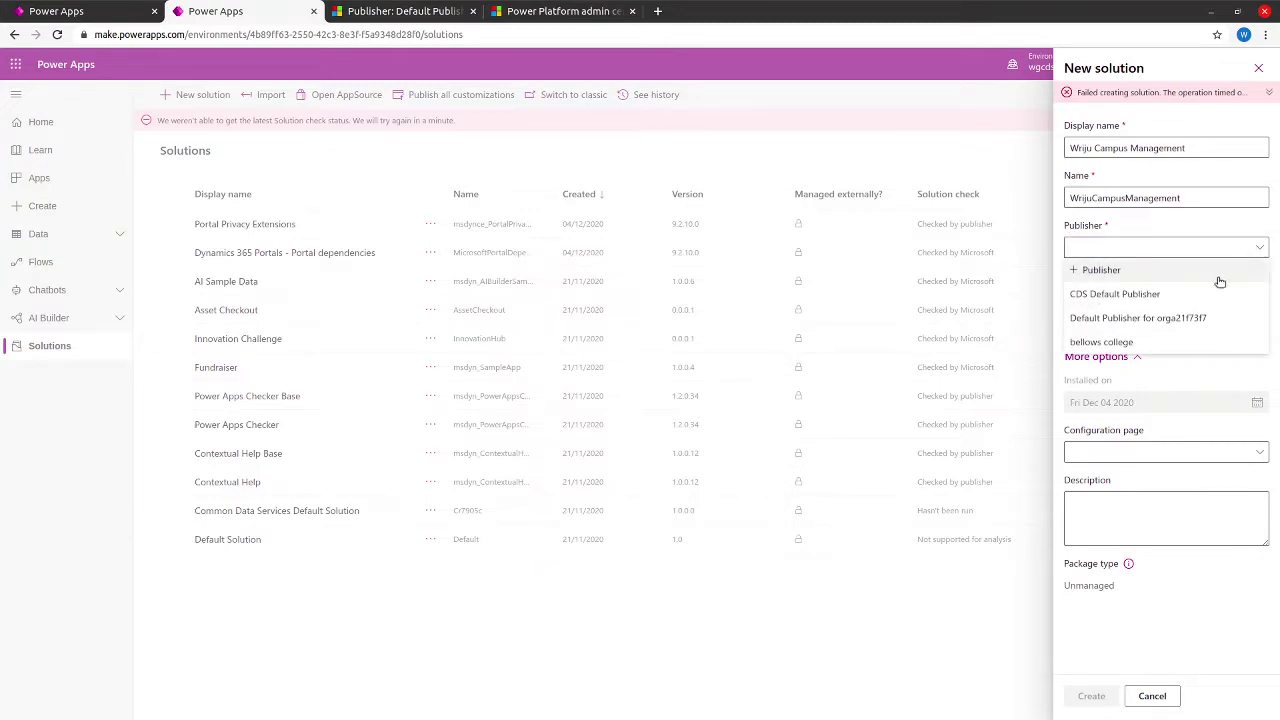
click(1167, 343)
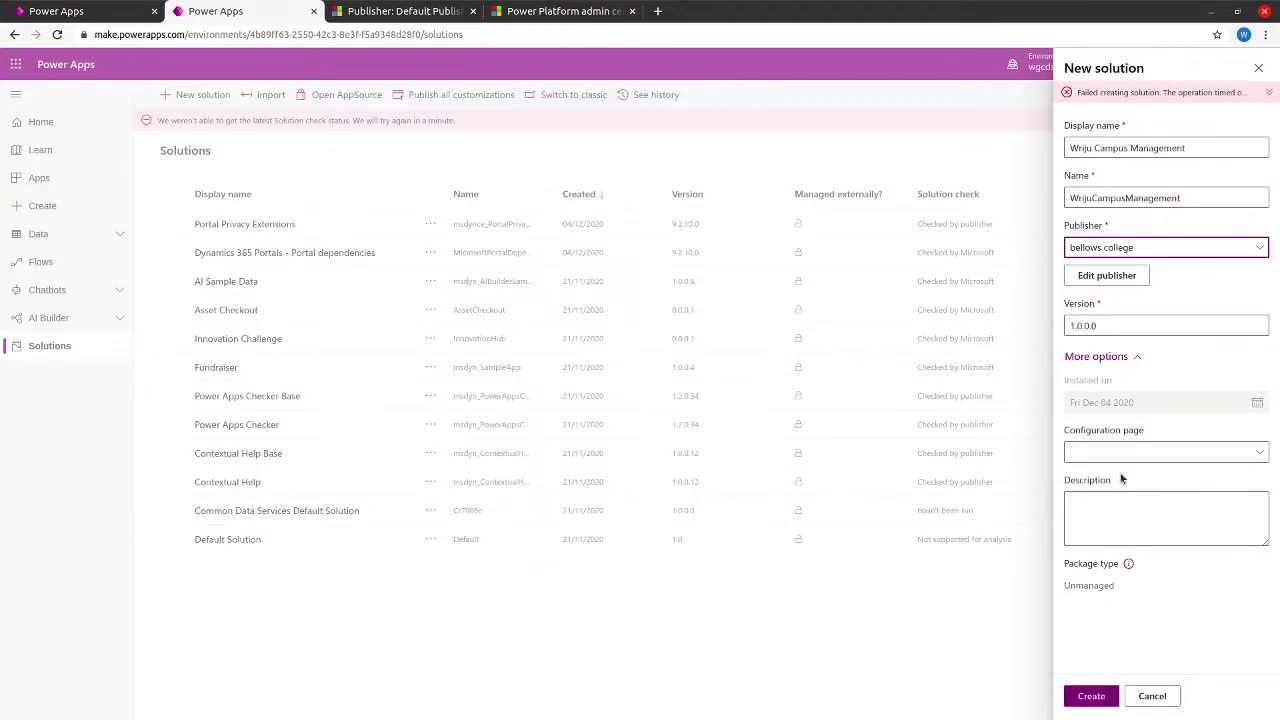
click(1084, 699)
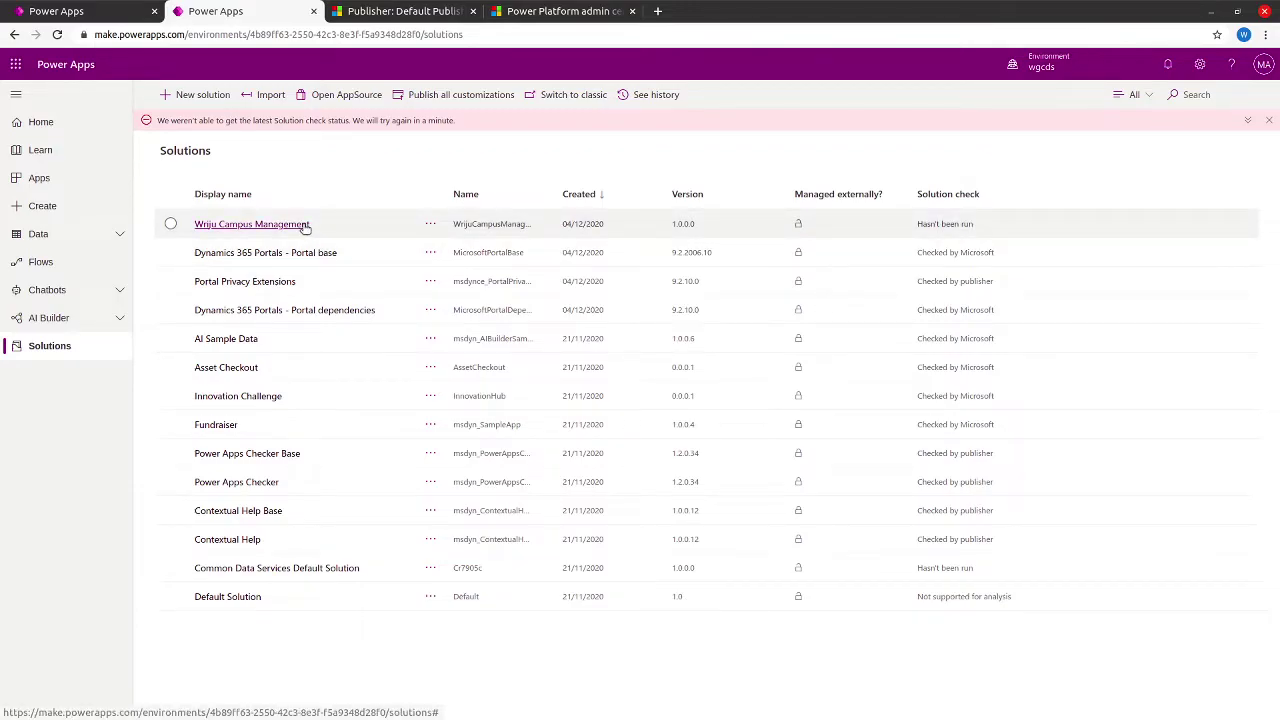
- Open the Campus Management solution and select the existing Contact table for adding, searching the tables for Conta
click(305, 226)
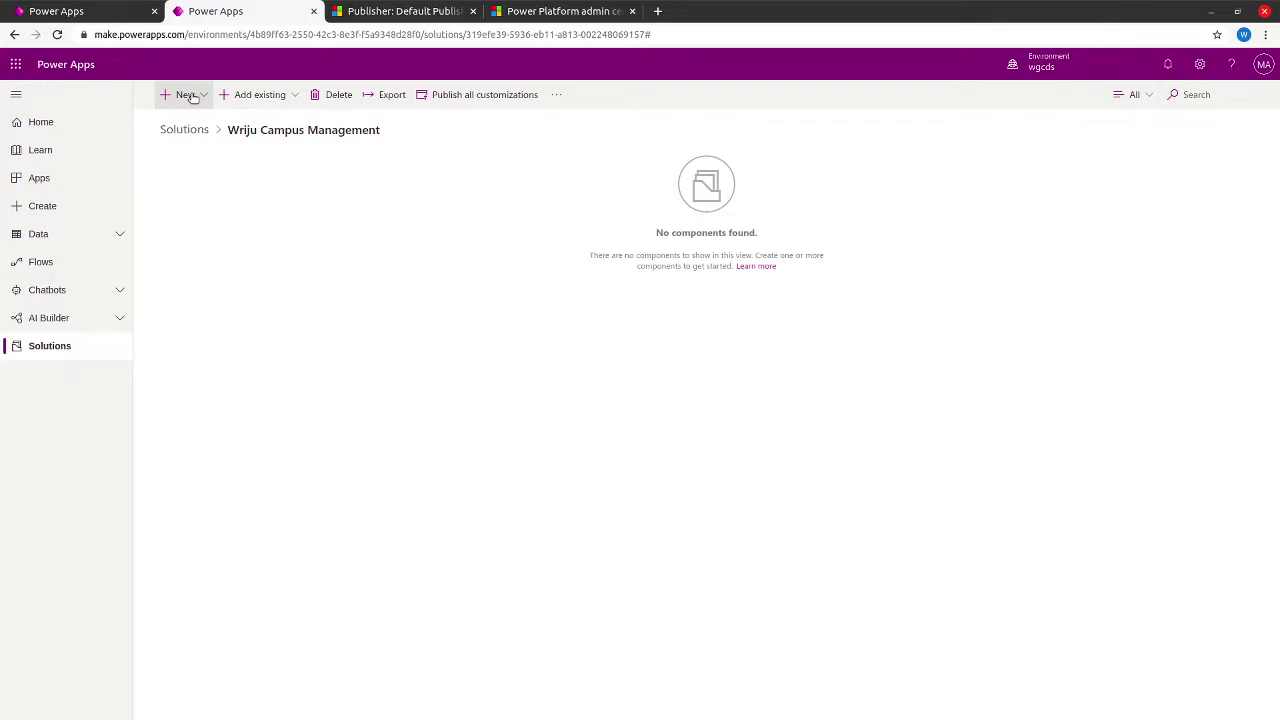
click(250, 94)
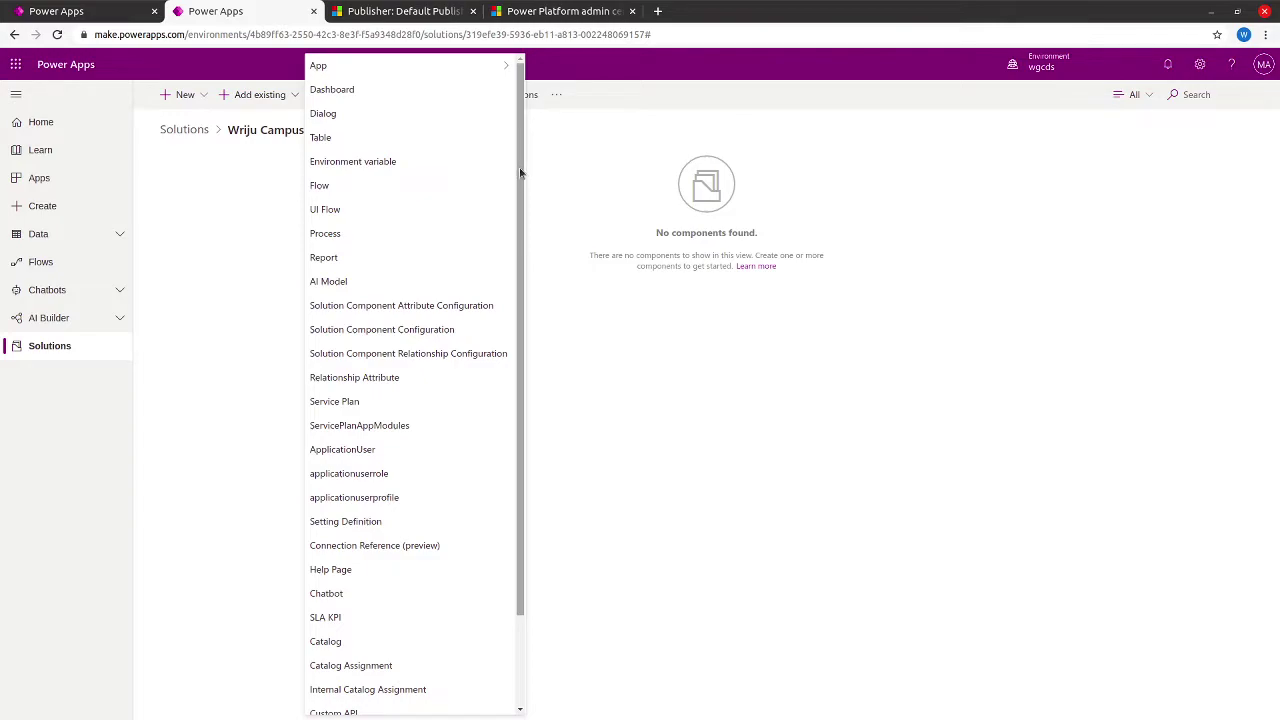
click(423, 137)
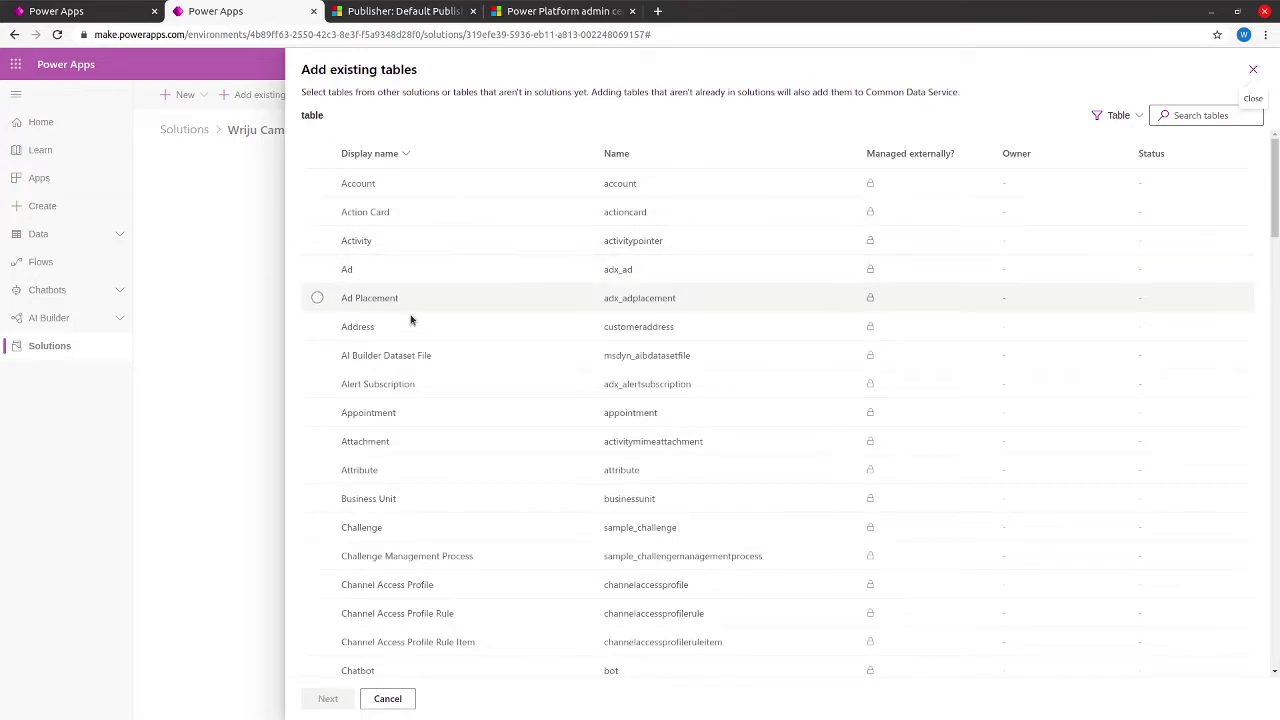
click(1178, 115)
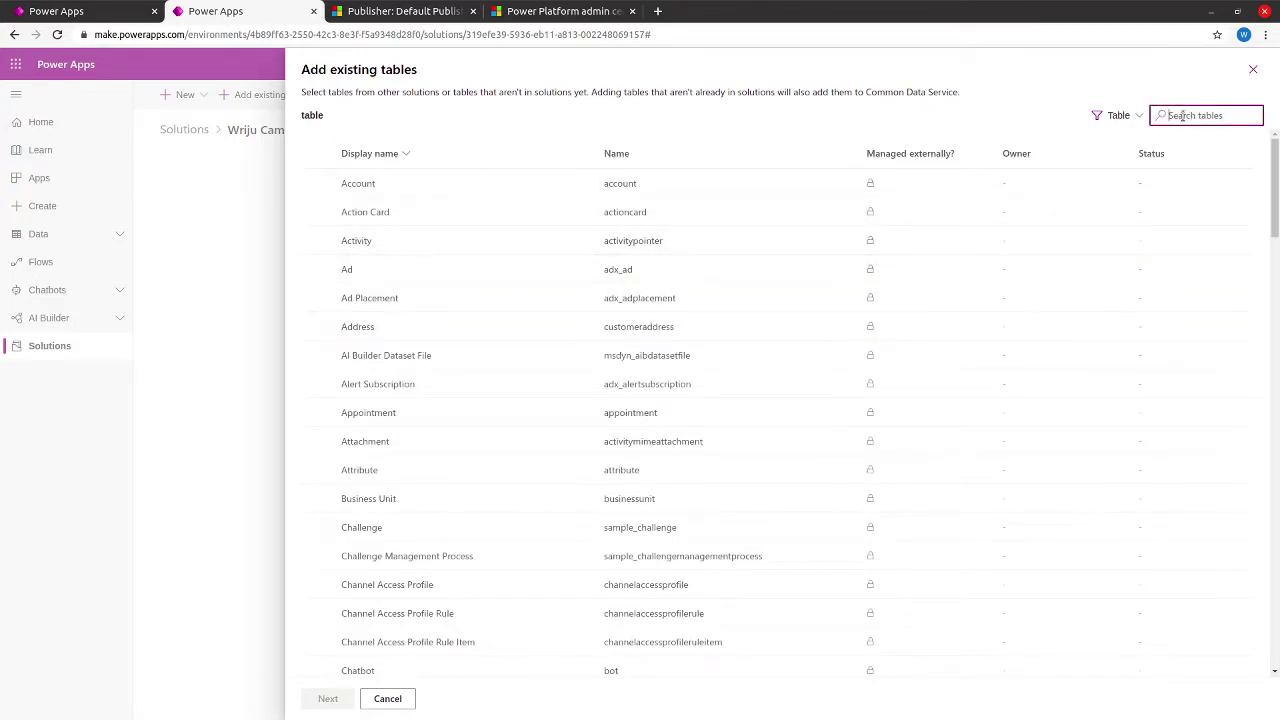
text(Conta)
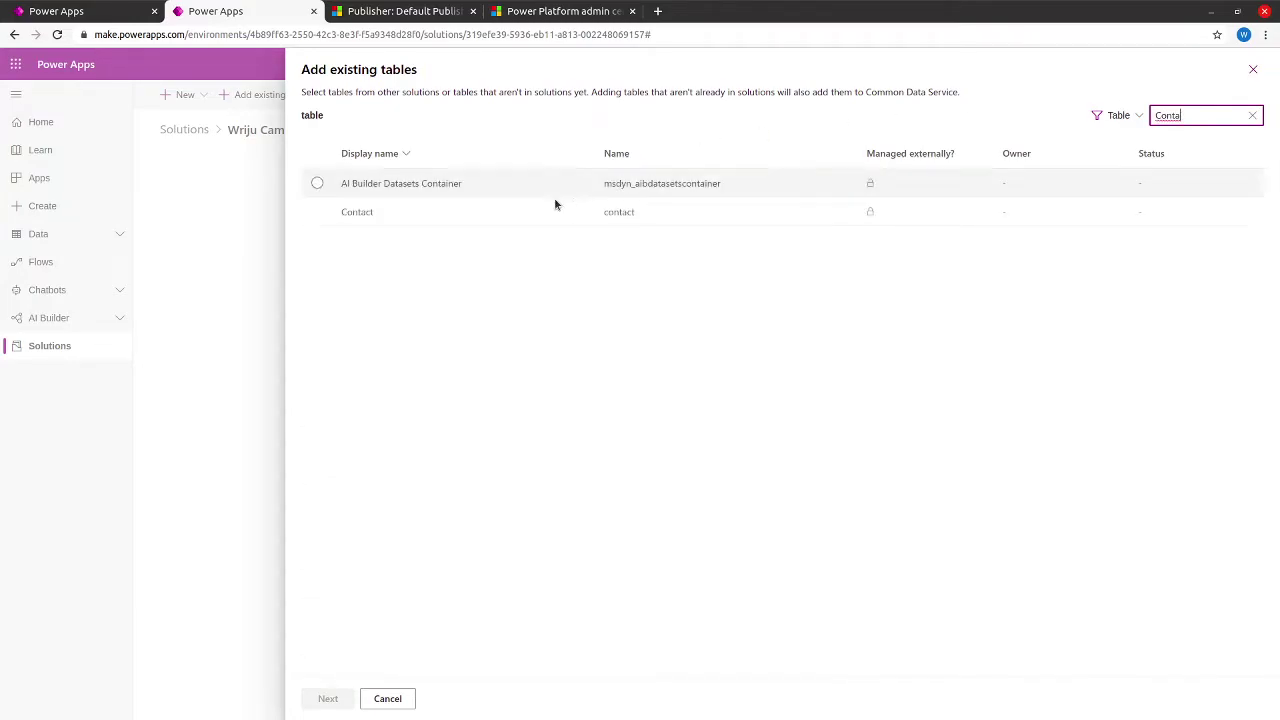
click(317, 211)
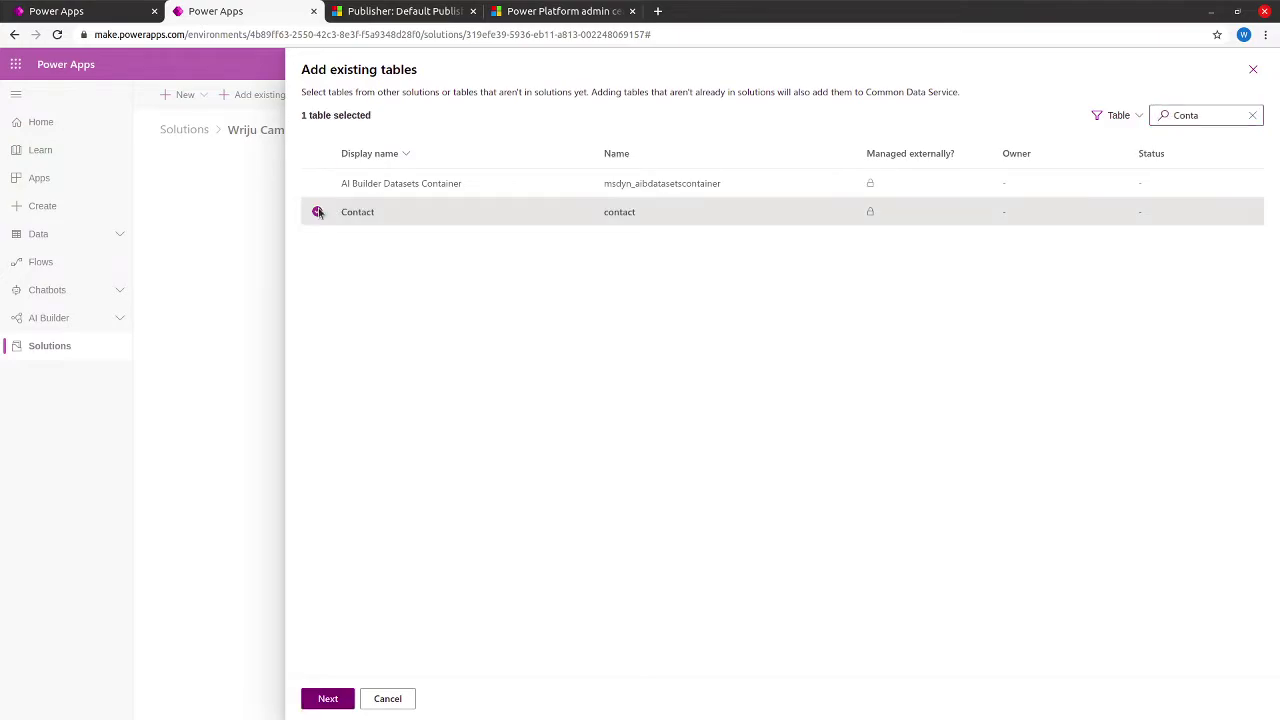
click(326, 704)
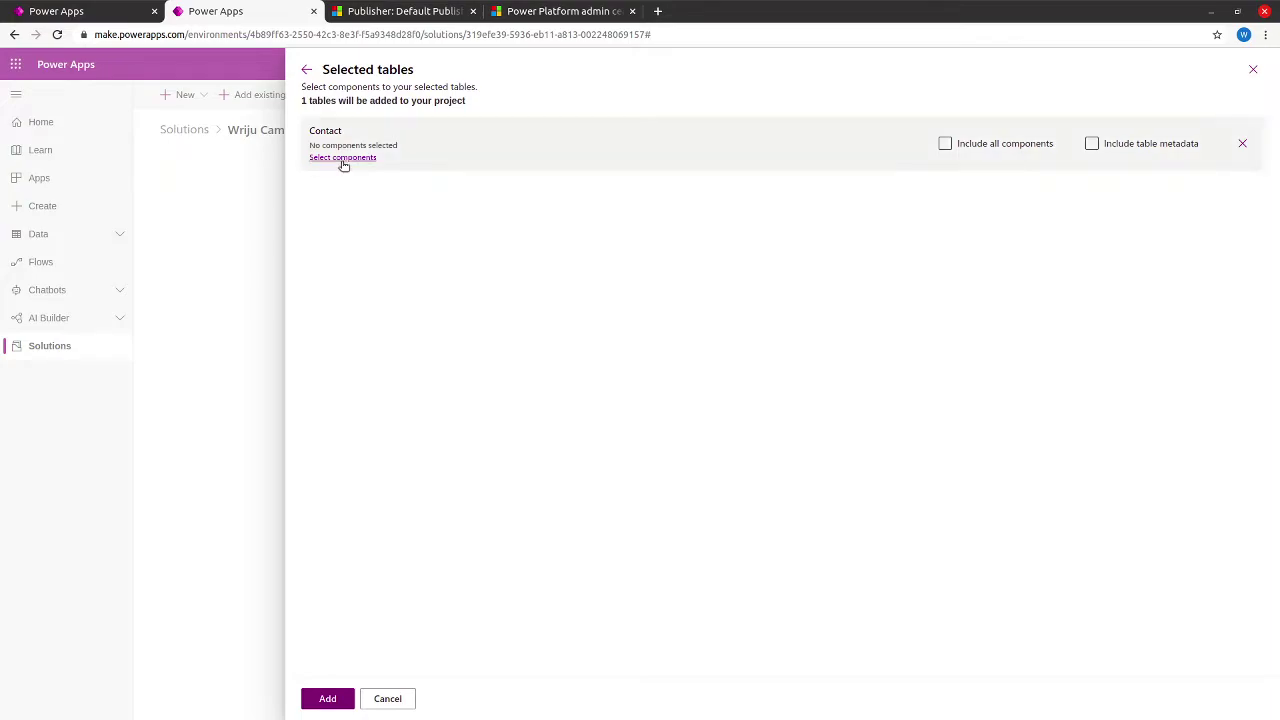
- Recheck the Contact table selection, include all of its components and add it to the solution
click(305, 69)
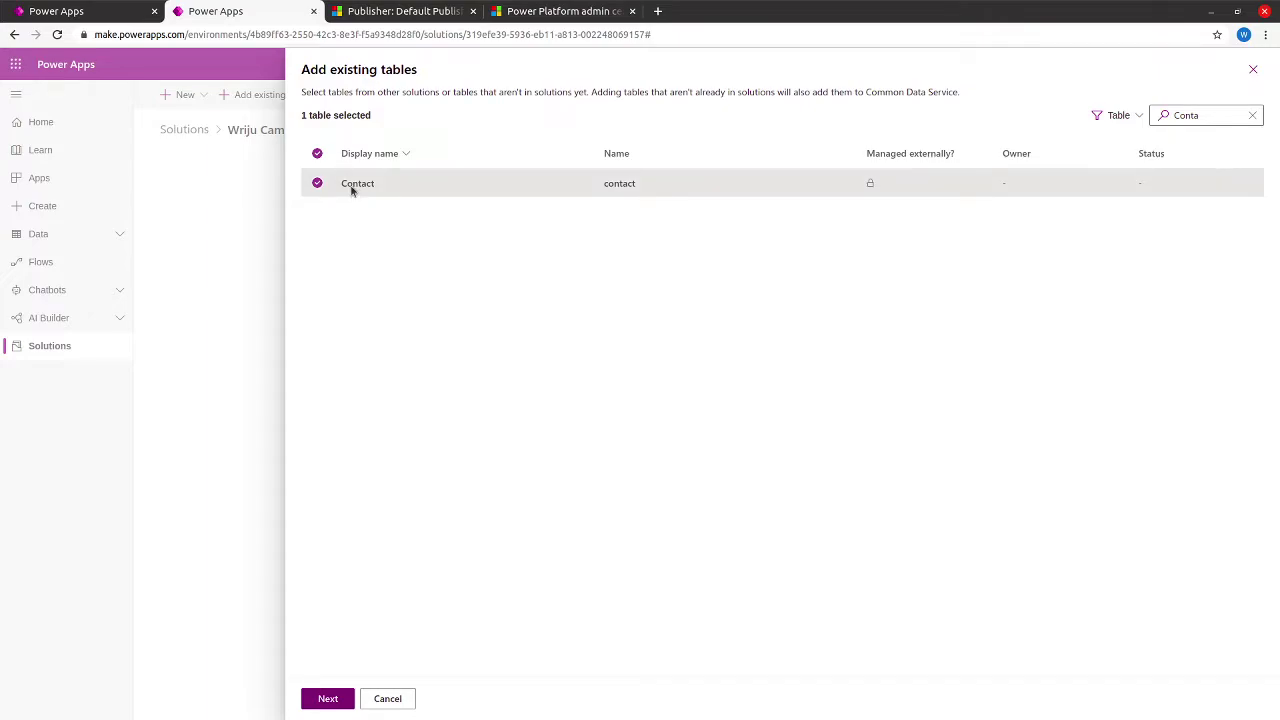
click(325, 699)
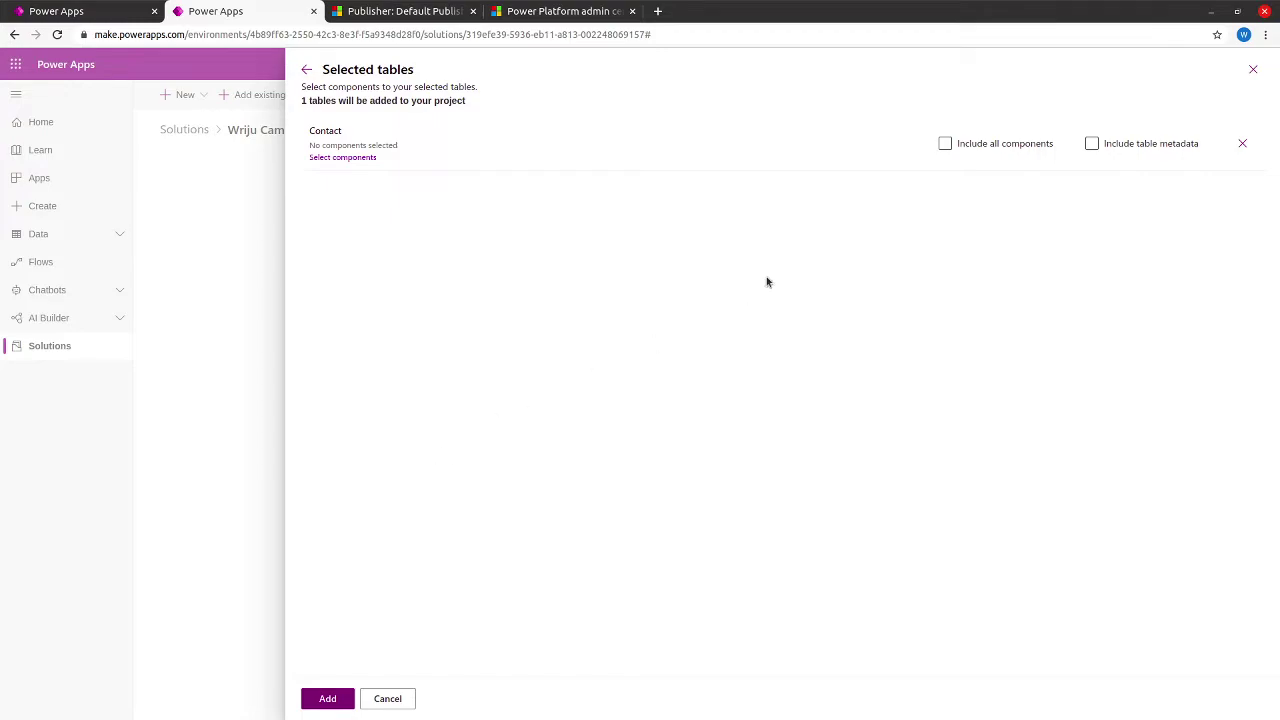
click(946, 144)
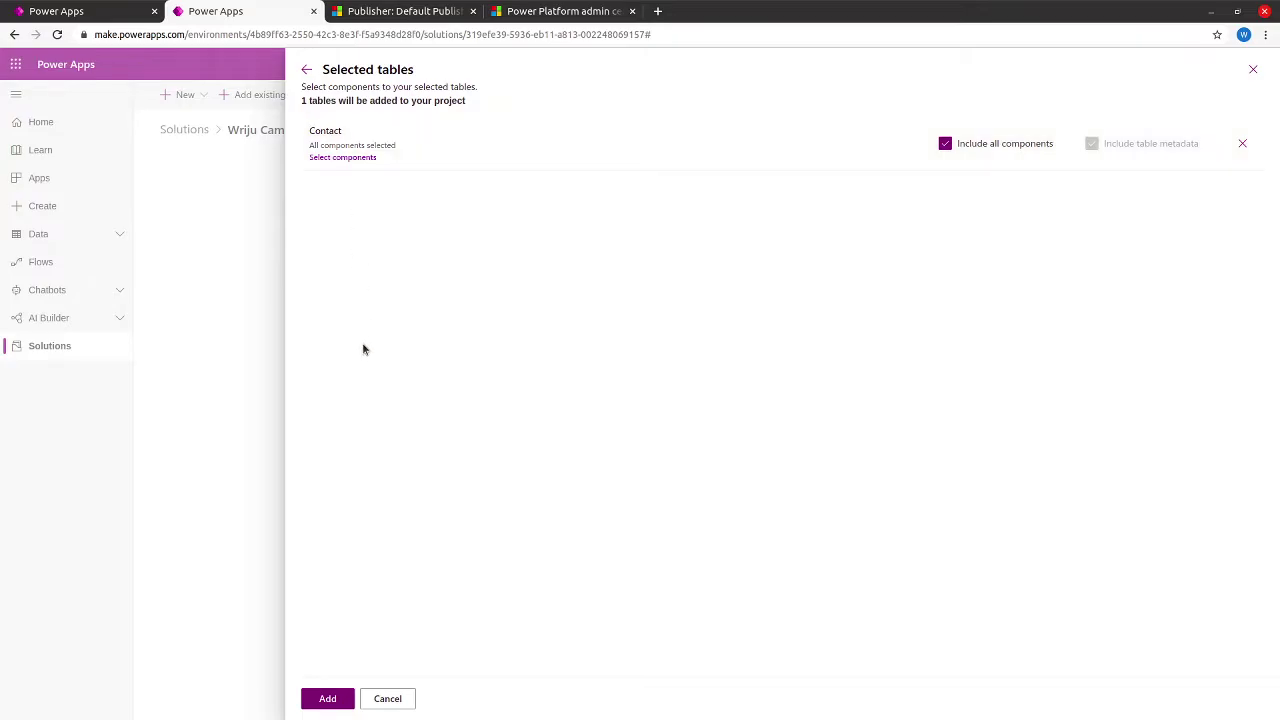
click(320, 702)
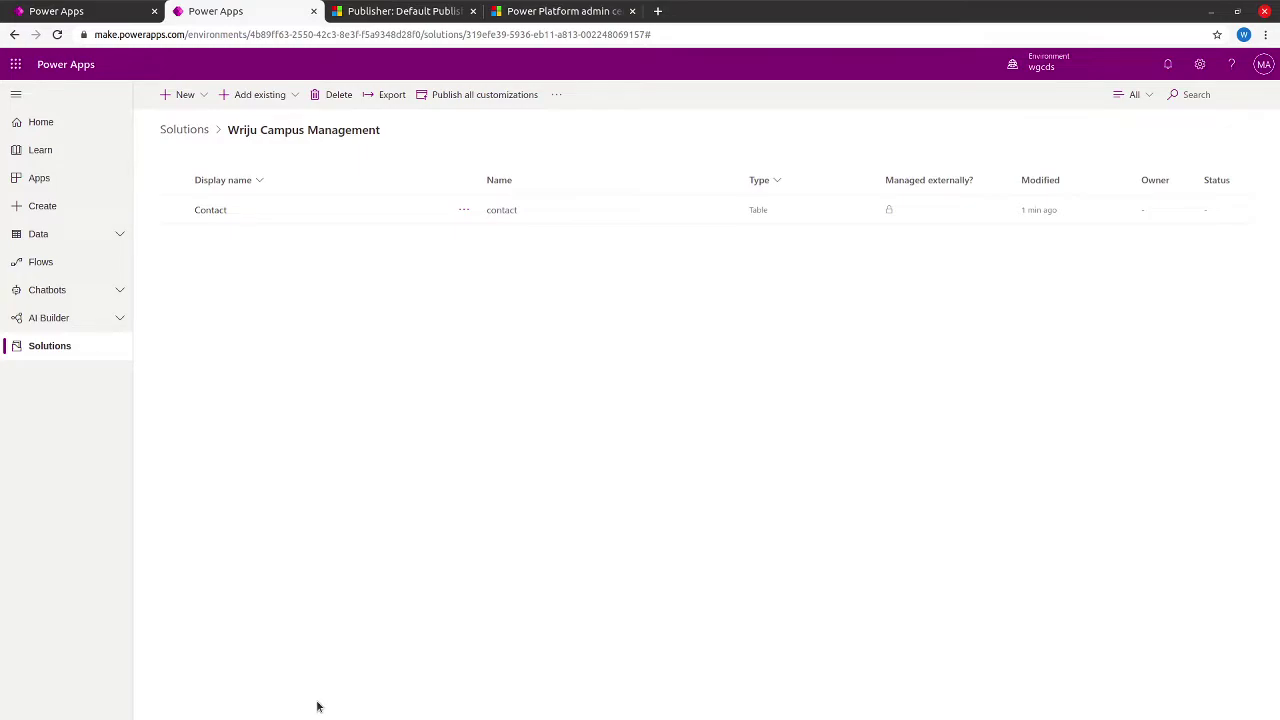
- Open the Contact table and review its lists of views and forms
click(211, 212)
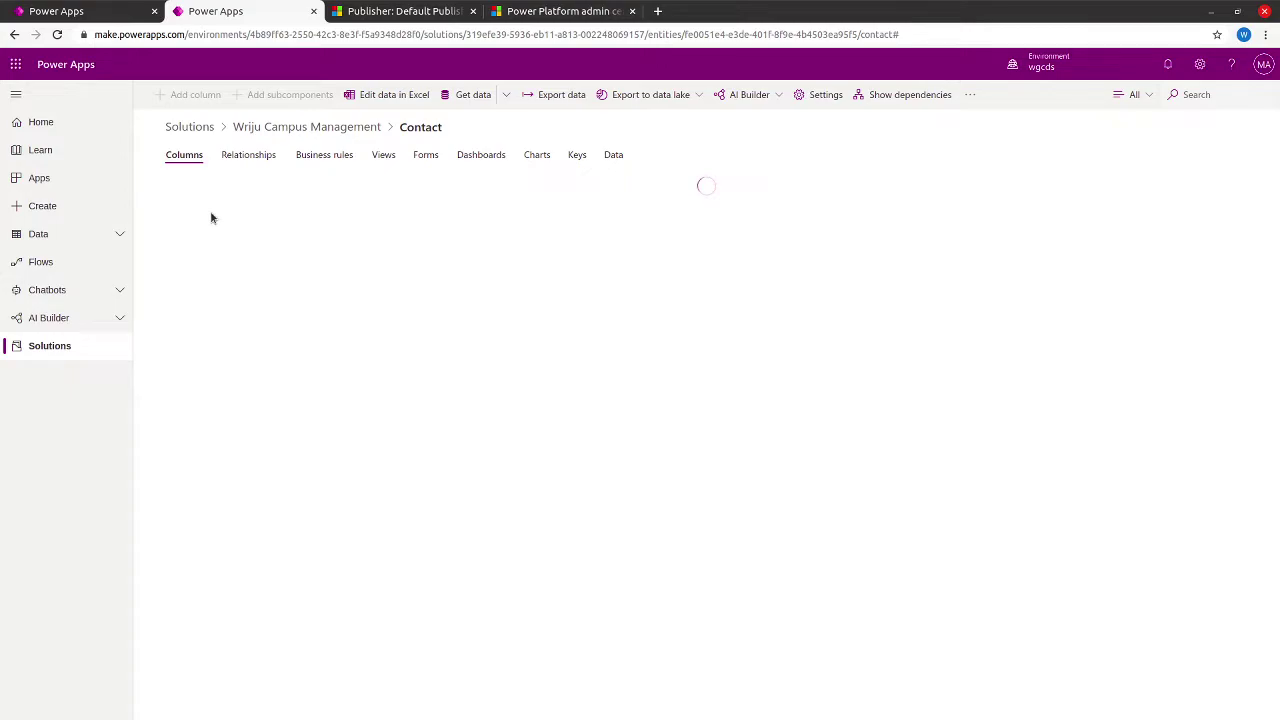
click(383, 158)
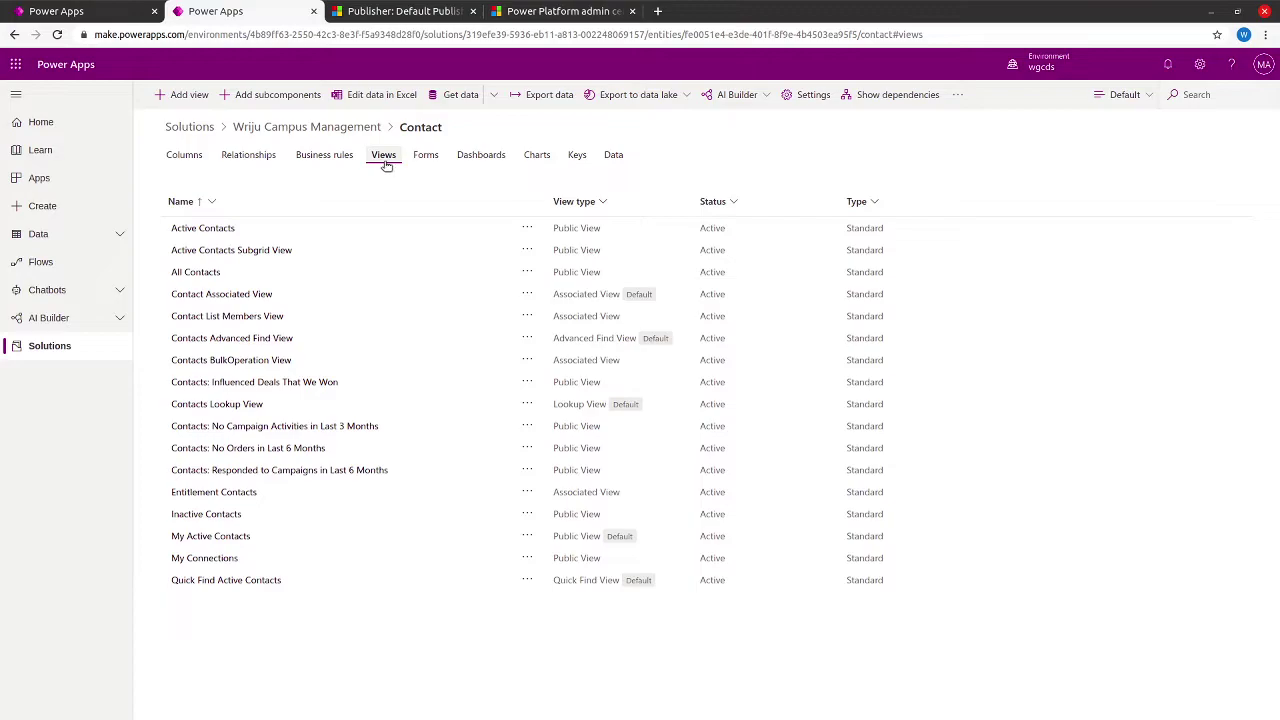
click(432, 158)
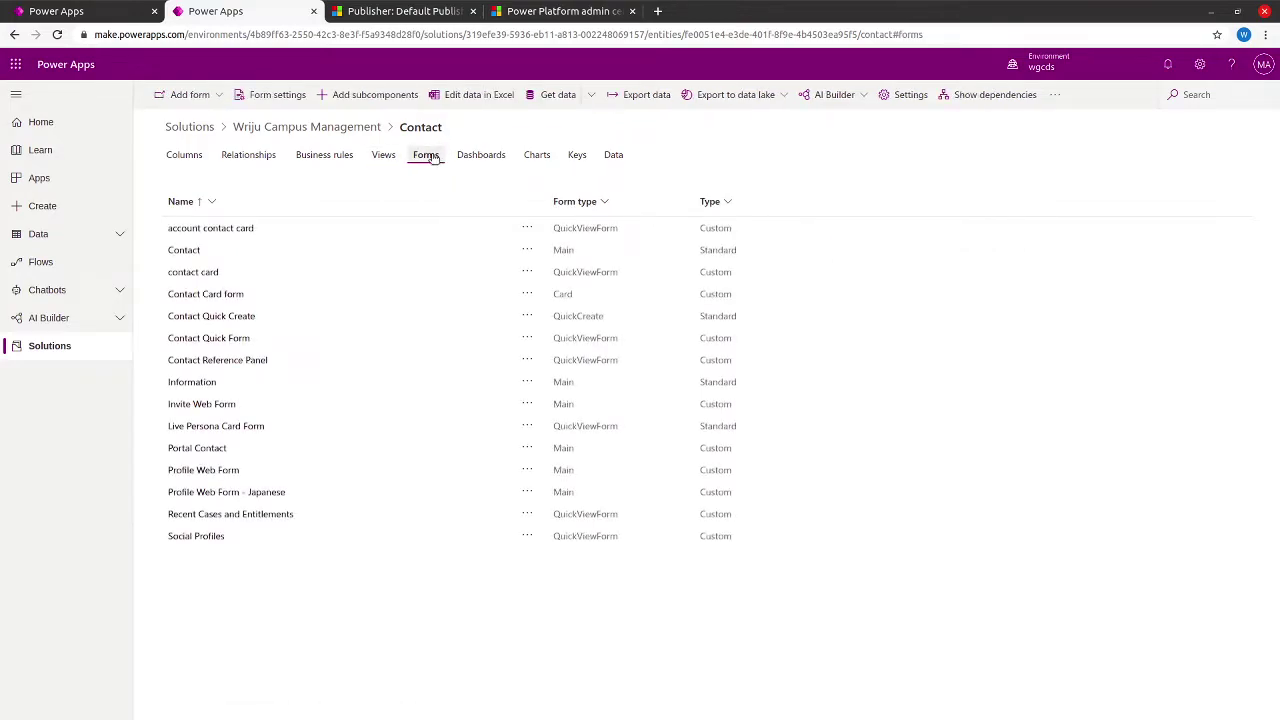
click(382, 162)
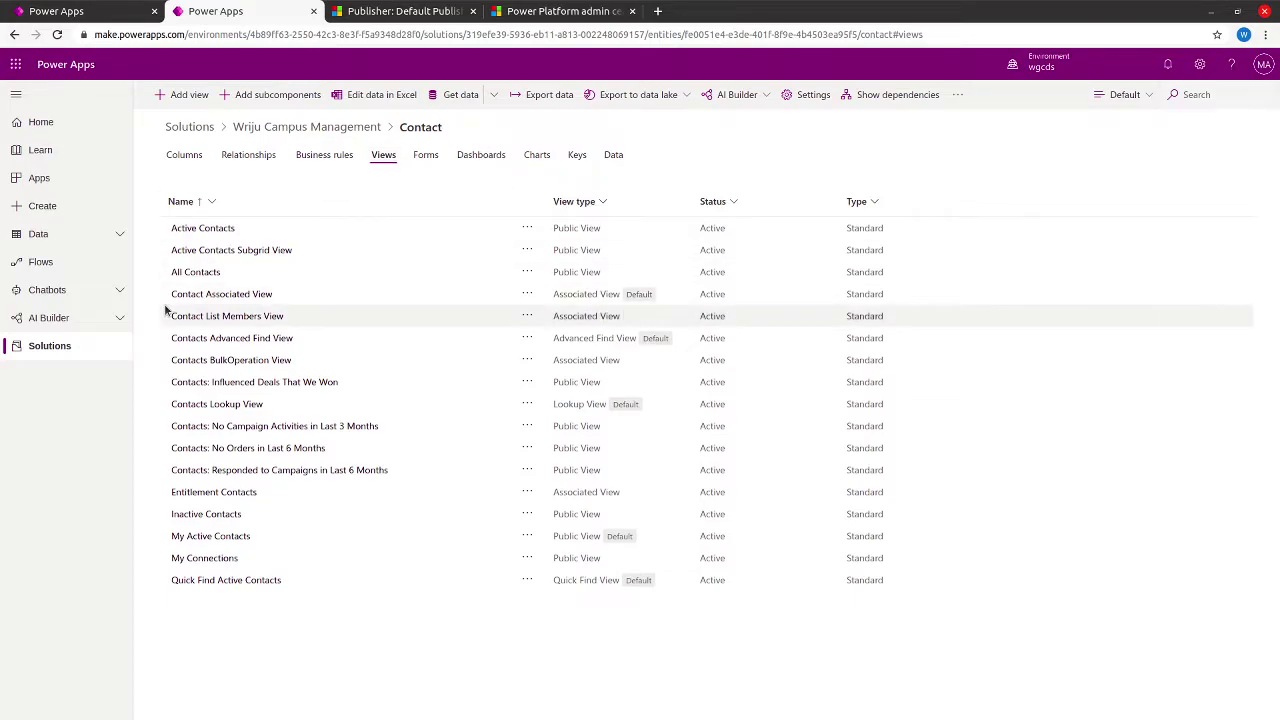
- Return to the solutions list and reopen the Campus Management solution
click(59, 350)
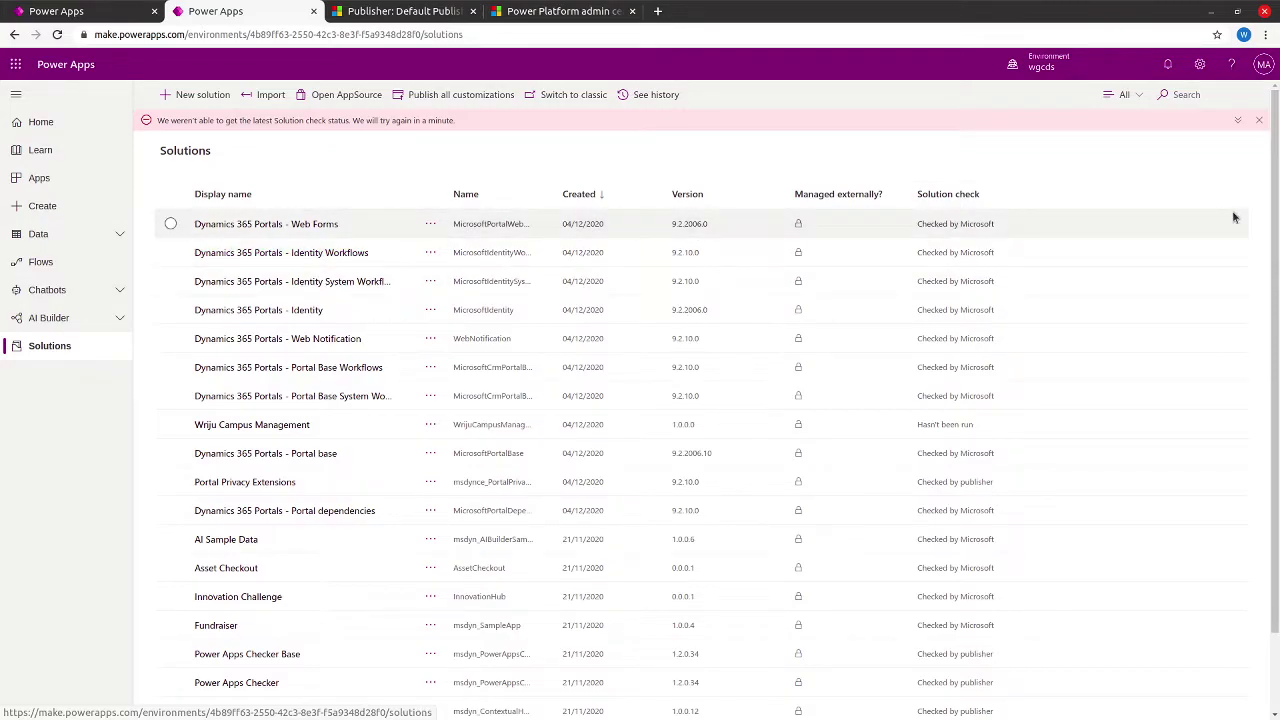
drag(1277, 205, 1277, 318)
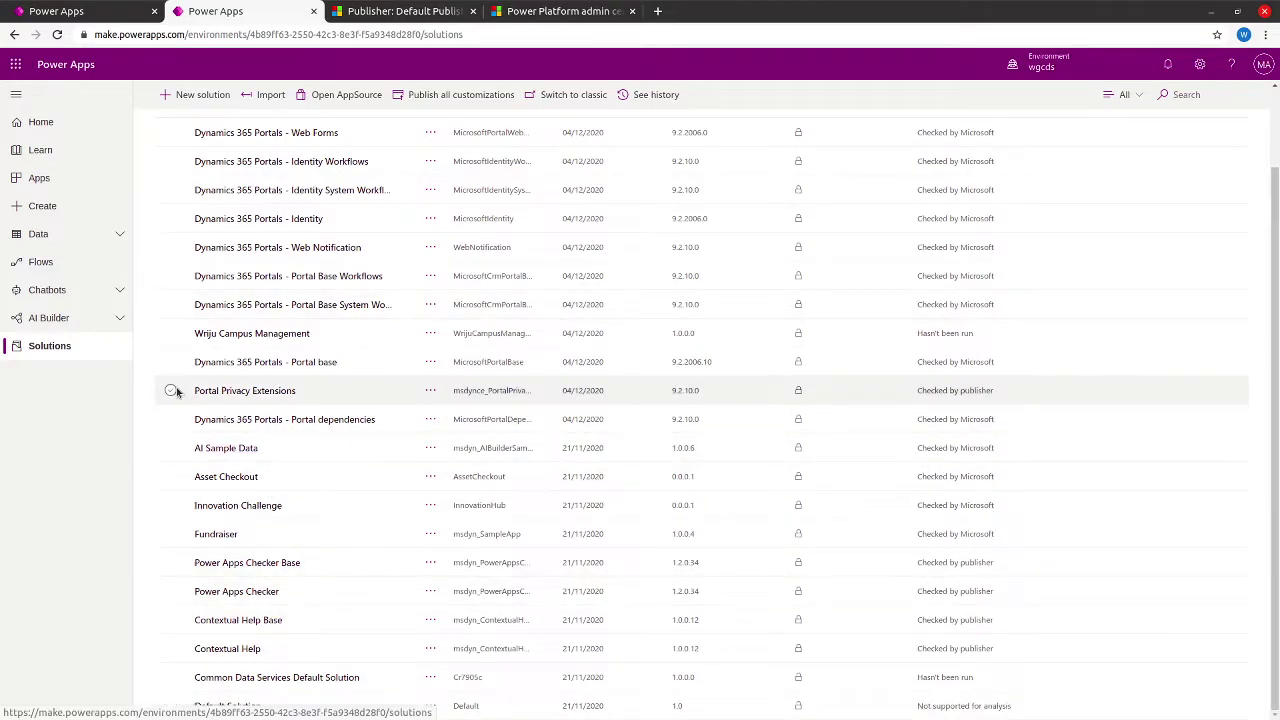
click(223, 339)
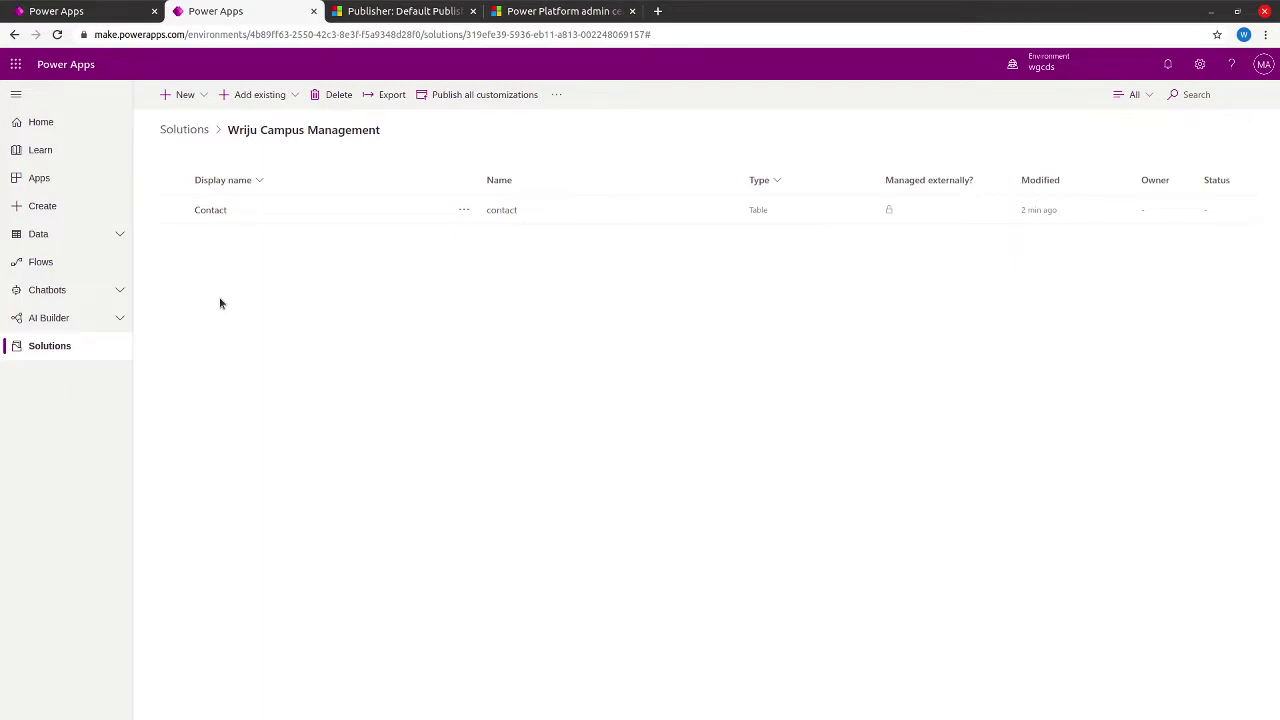
- Create a new table named Visit in the Campus Management solution
click(187, 100)
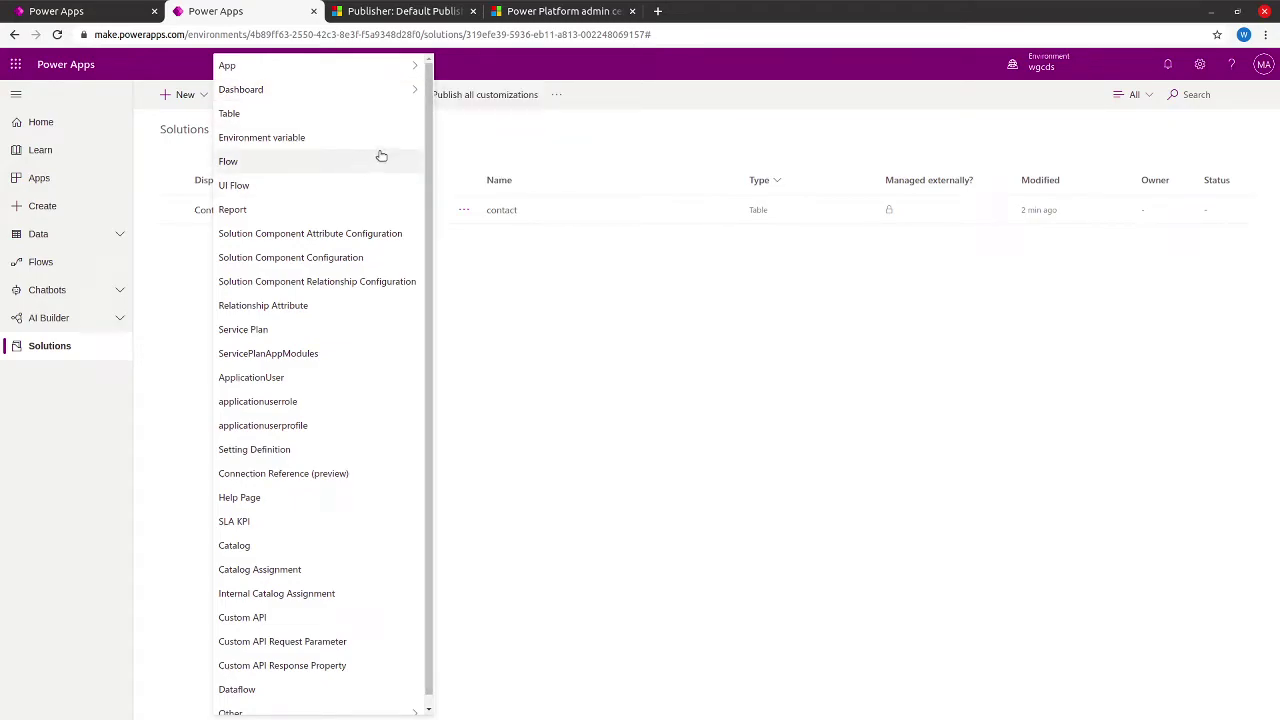
click(331, 115)
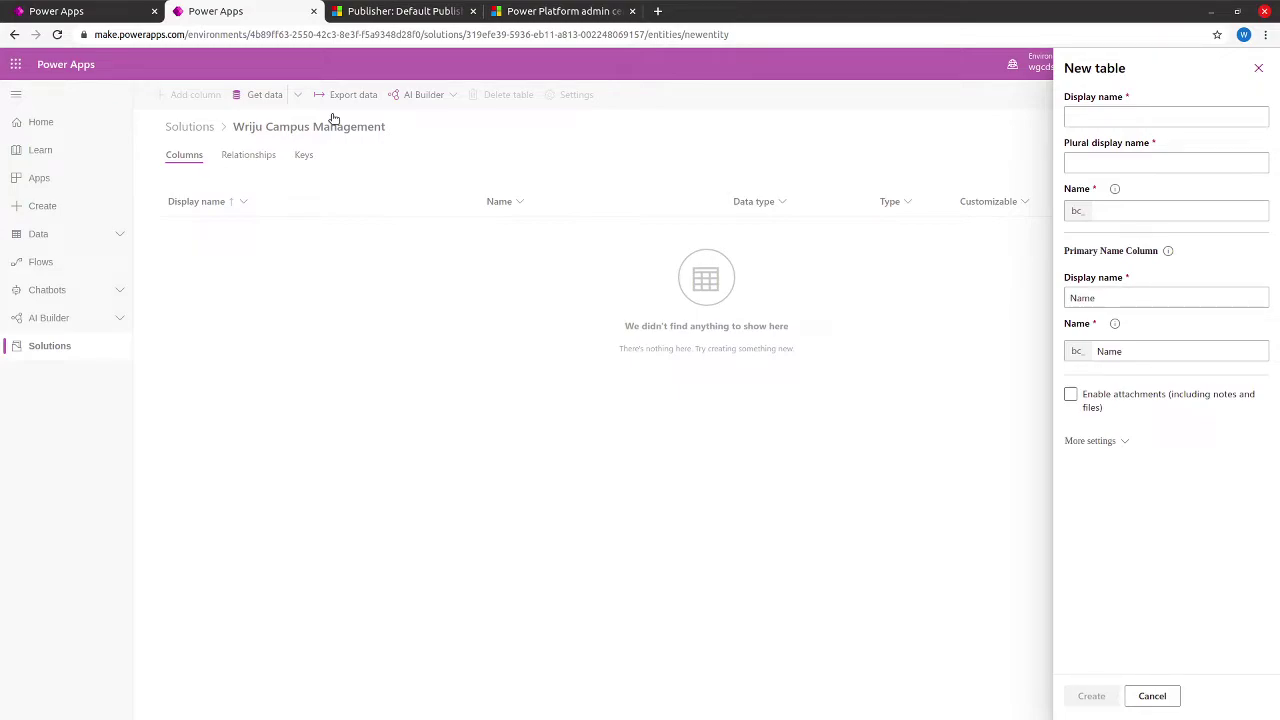
click(1089, 117)
text(Vi)
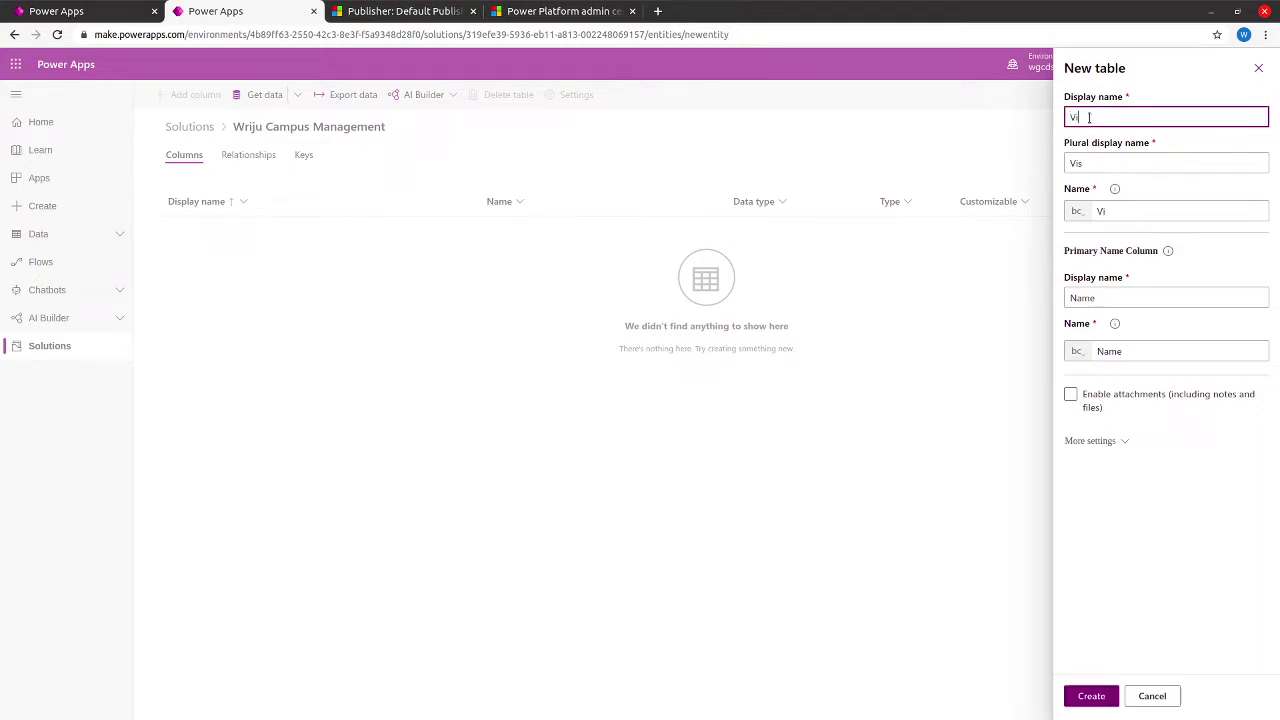
text(sit)
click(1091, 698)
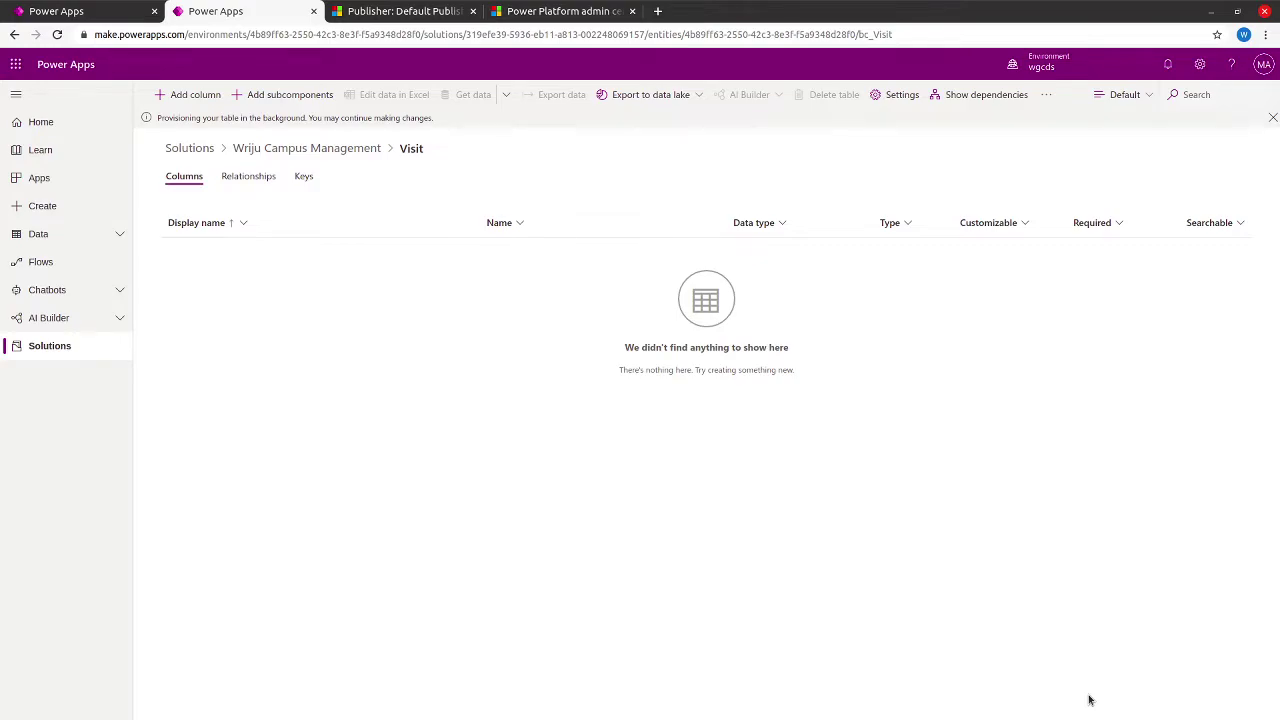
- Start a Schedule Start column in the Visit table with data type Date and Time, and make it Required
click(195, 95)
click(1086, 112)
text(Sc)
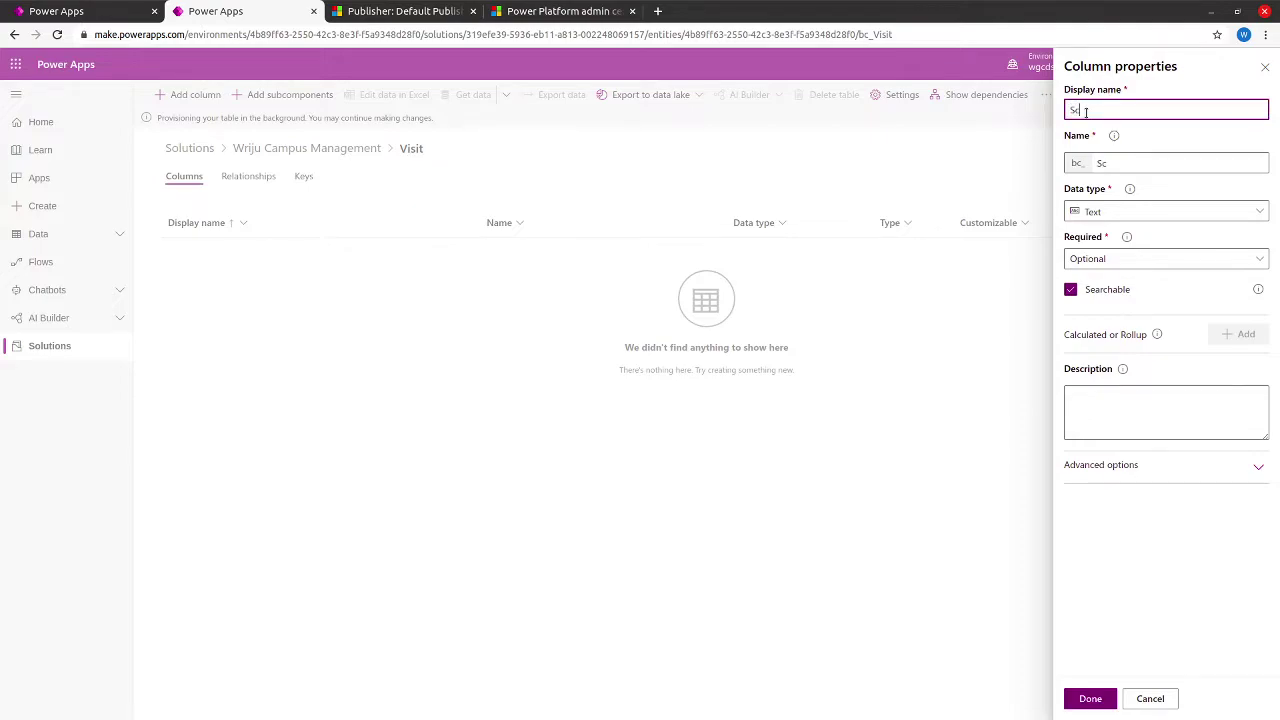
text(hedu)
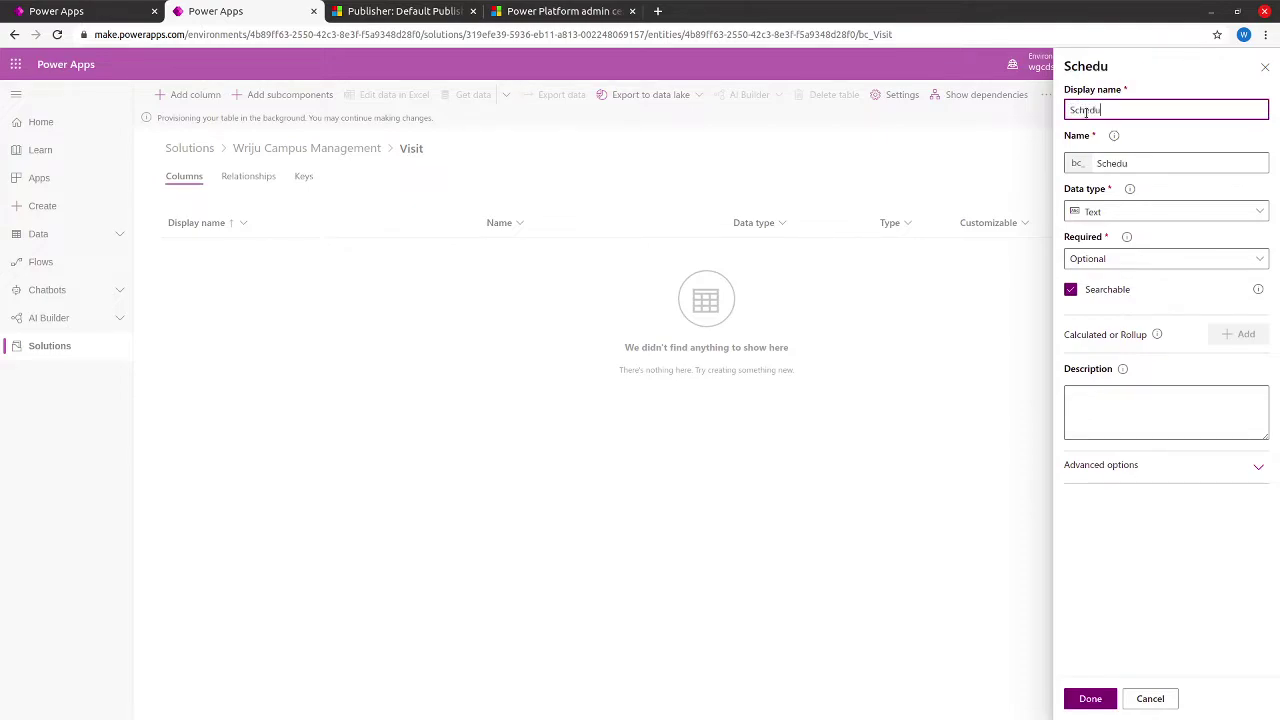
text(le Start)
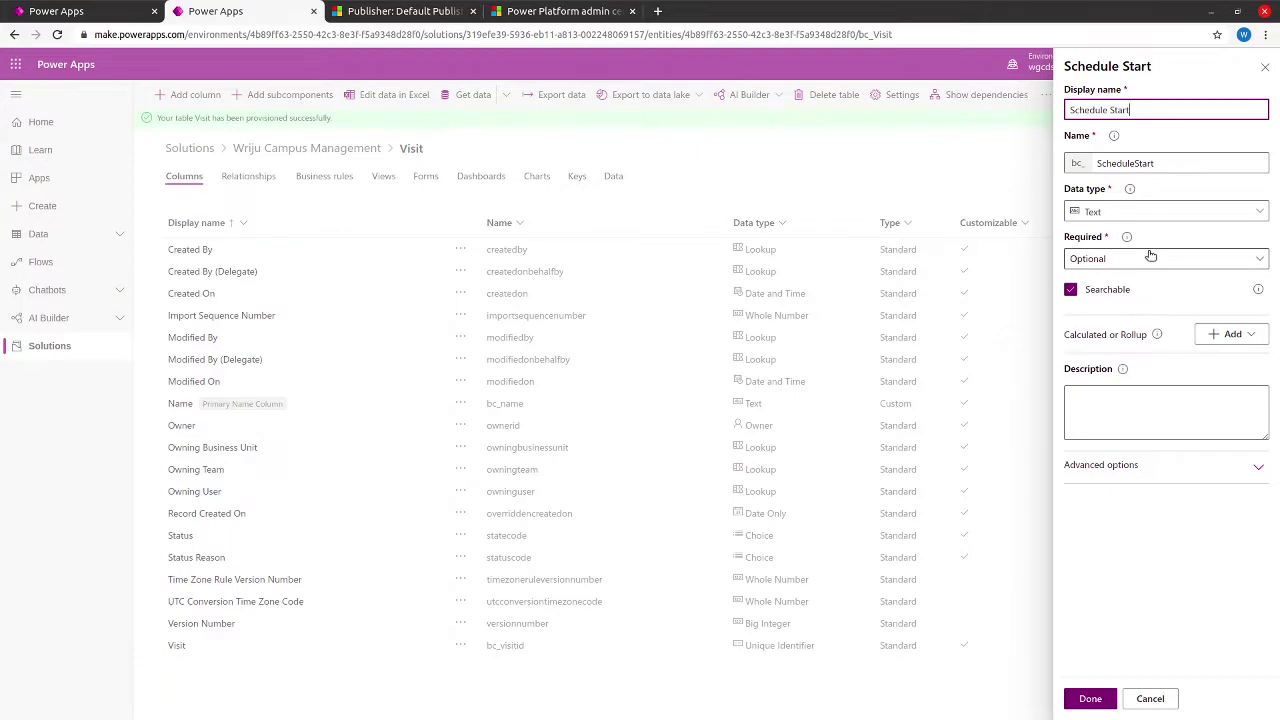
click(1137, 211)
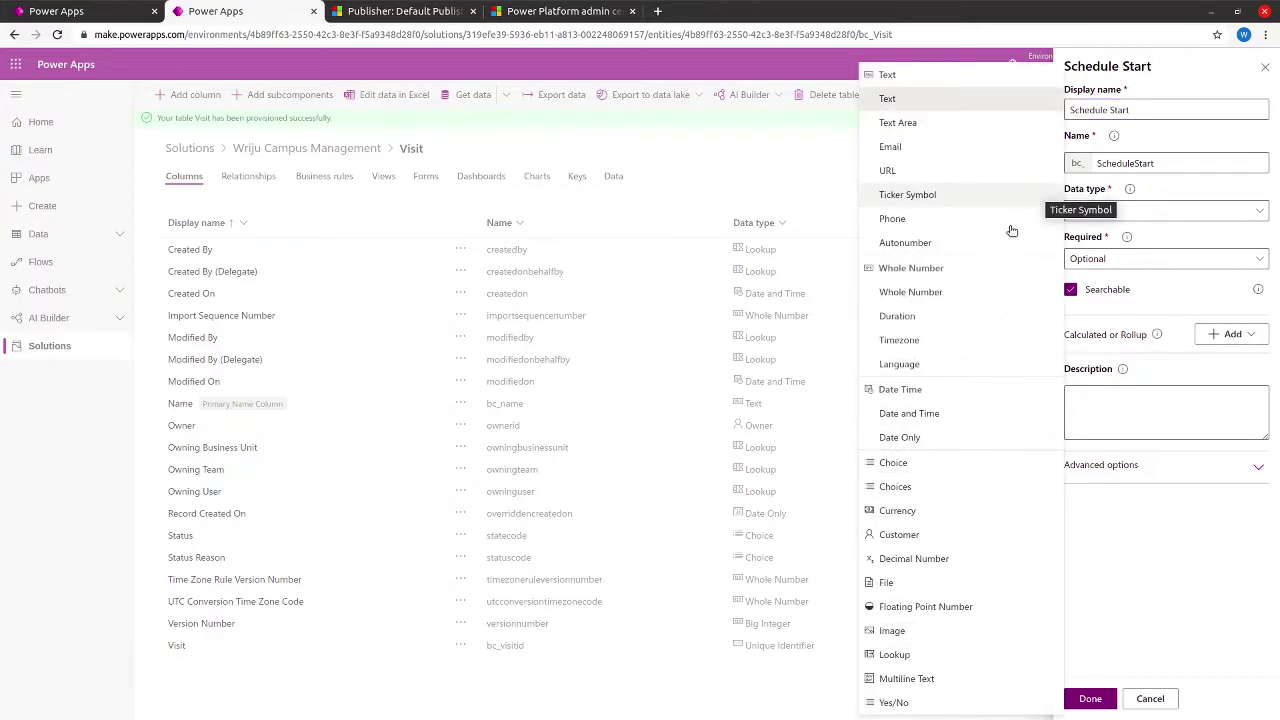
click(906, 413)
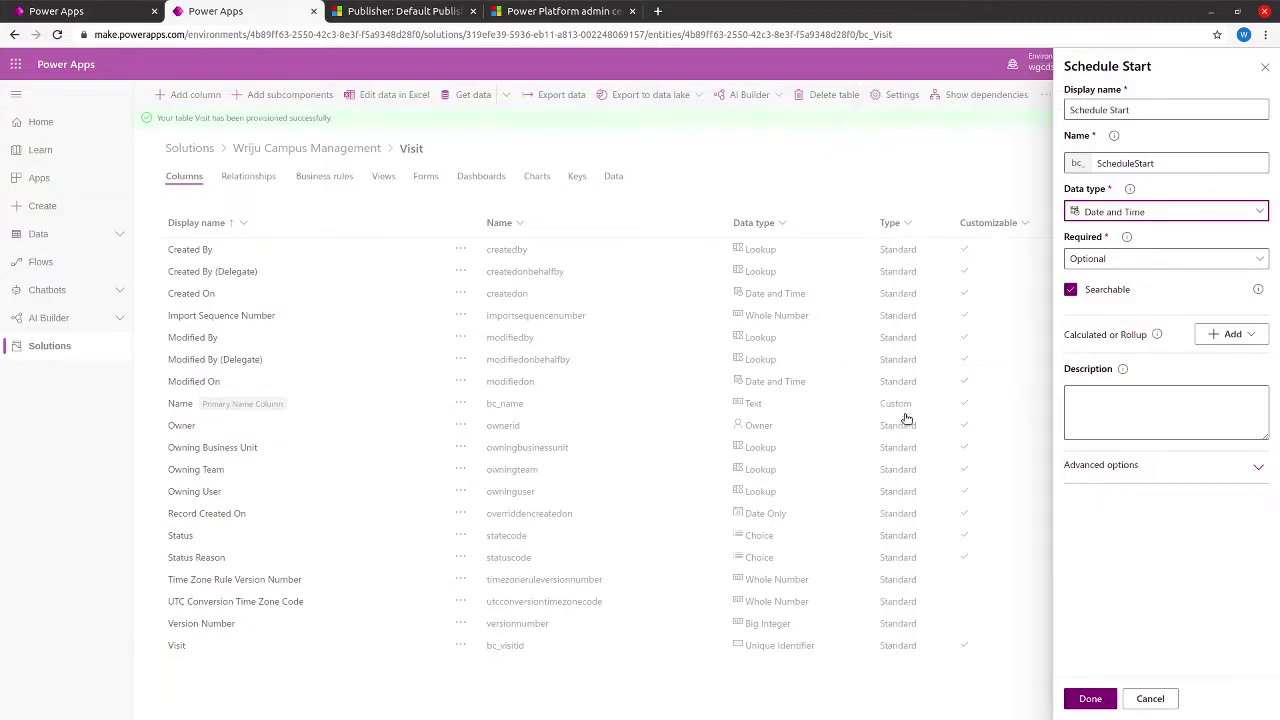
click(1100, 259)
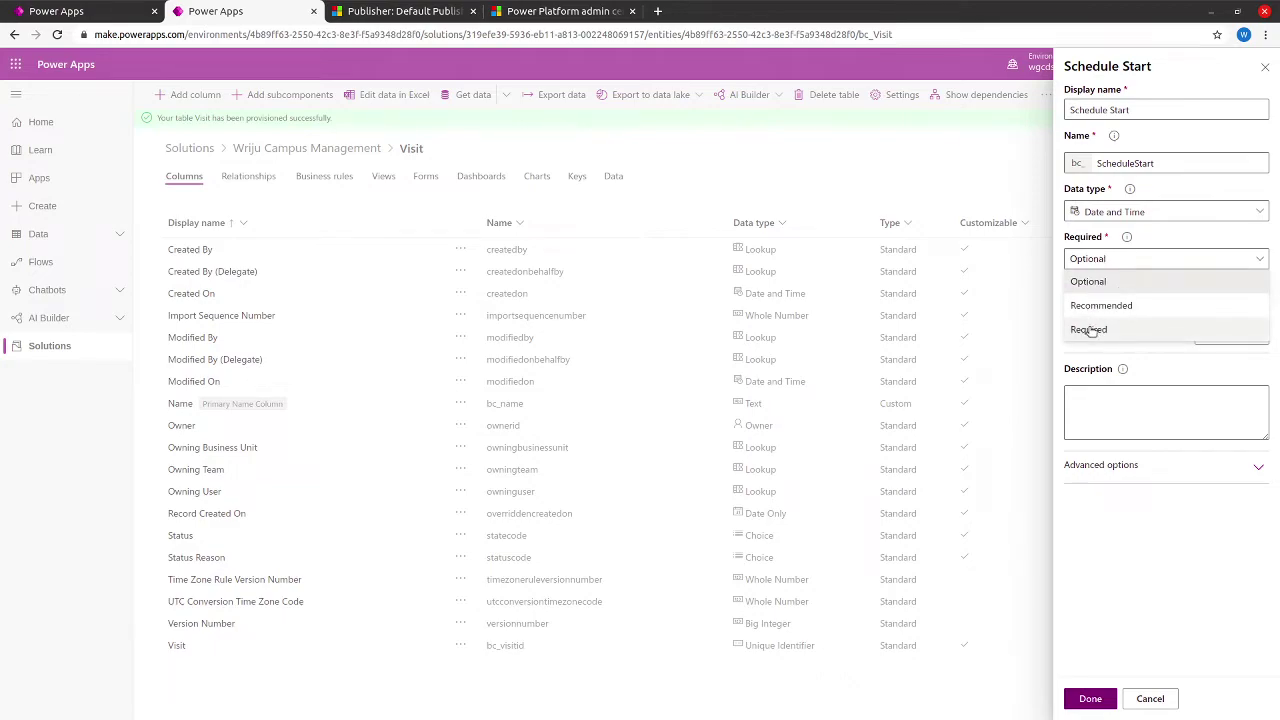
click(1090, 329)
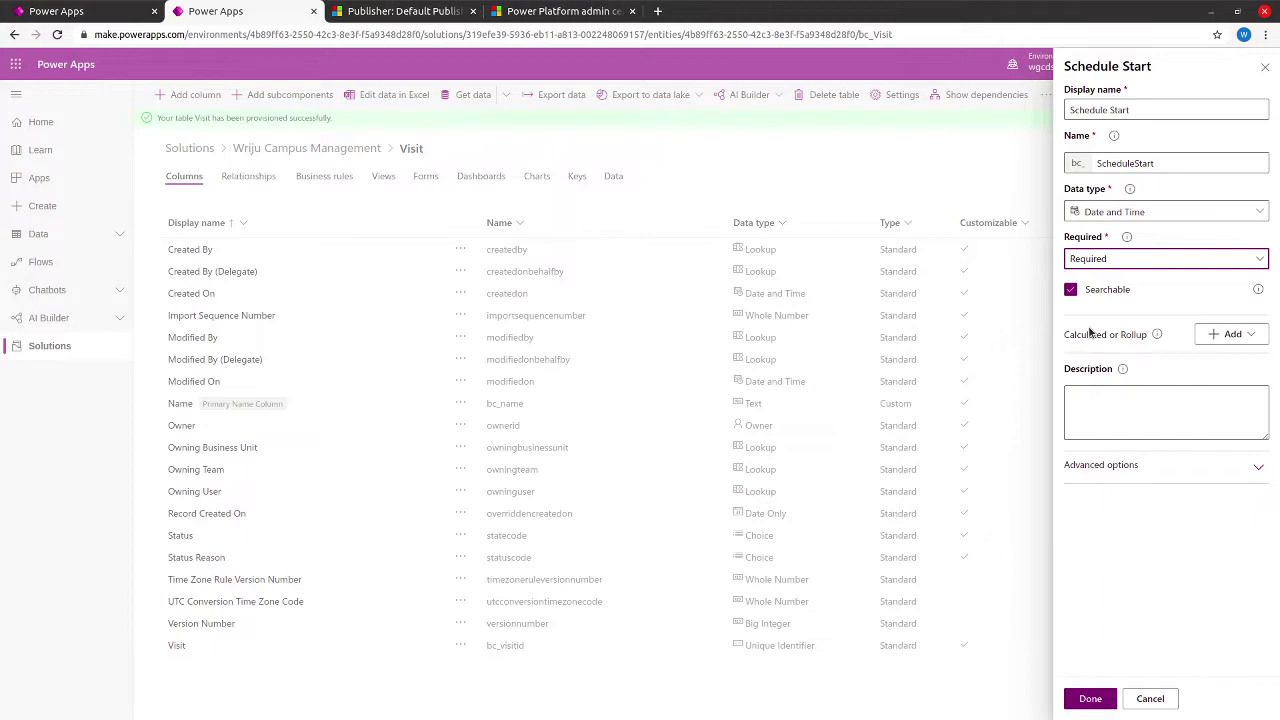
- Set the Schedule Start column's behavior to Time zone independent and add the column to the table
click(1102, 470)
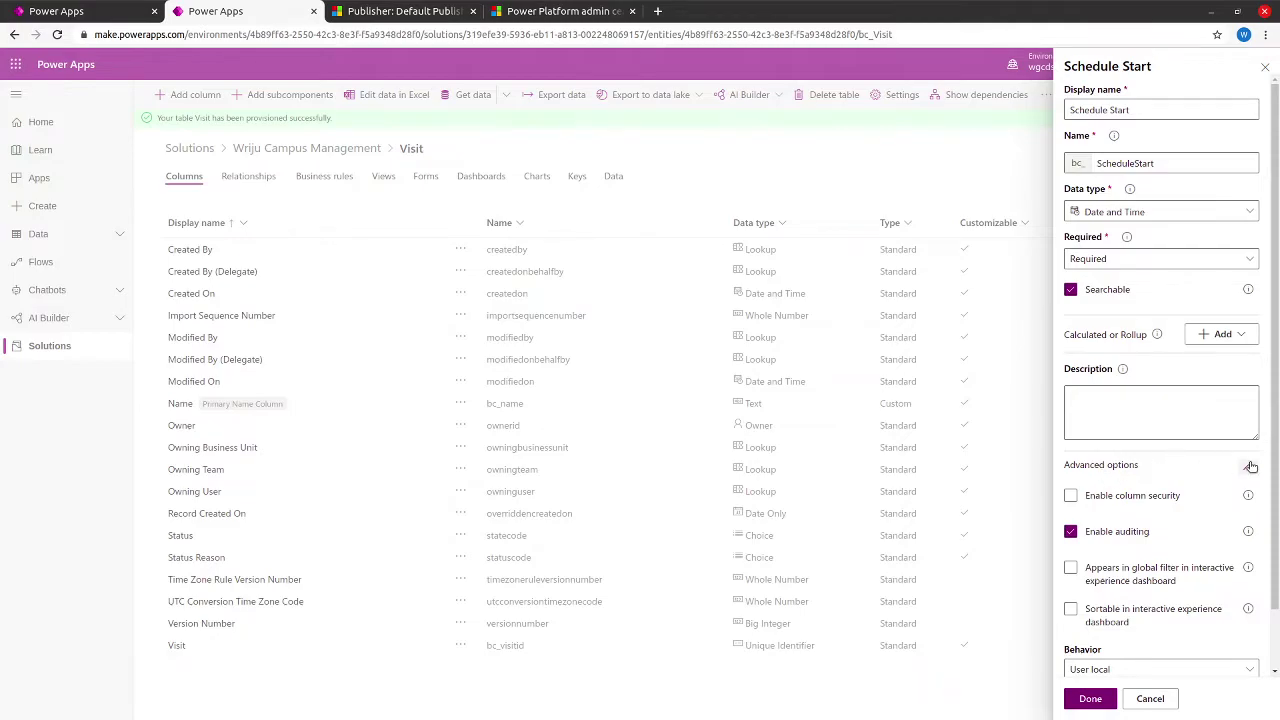
drag(1276, 382, 1275, 530)
click(1170, 603)
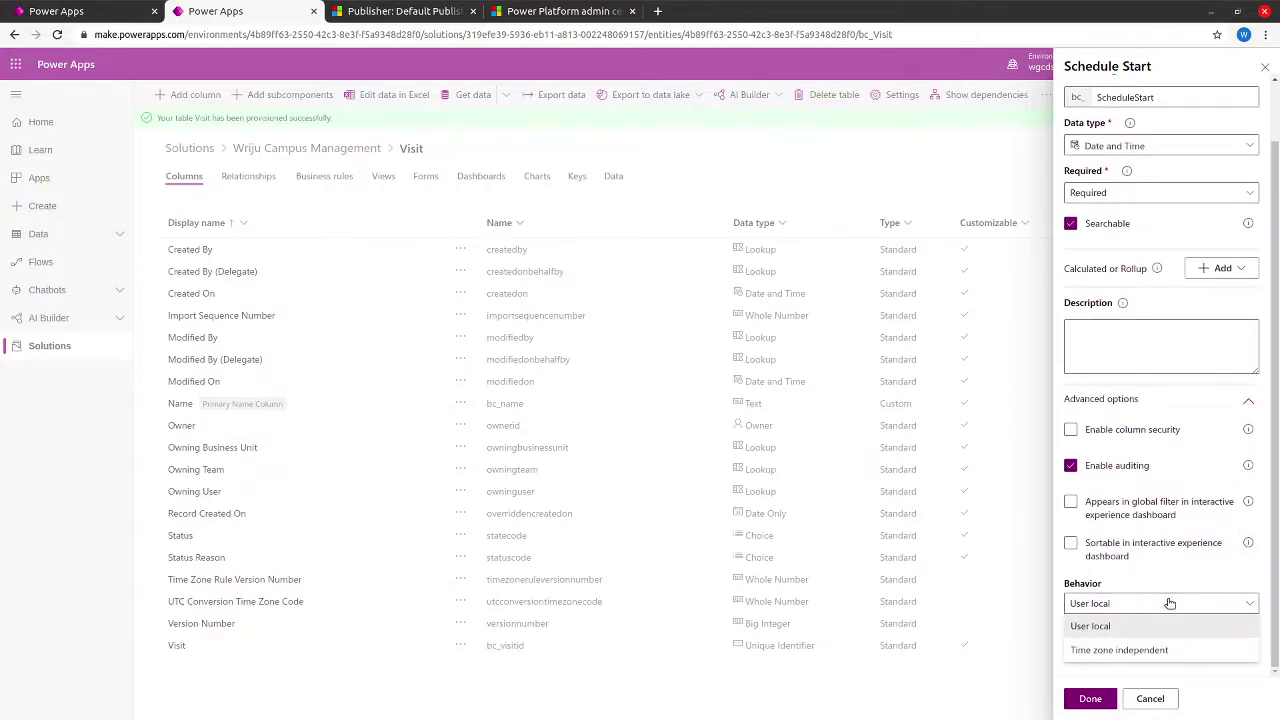
click(1137, 656)
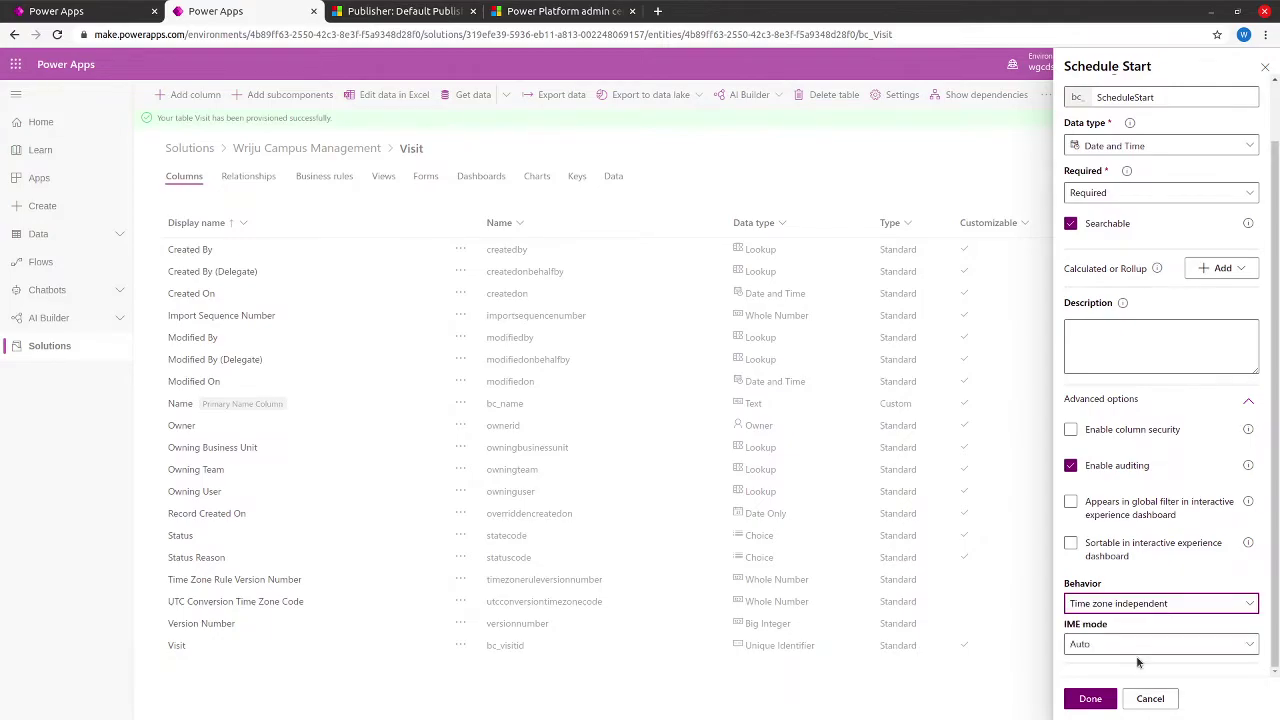
click(1090, 700)
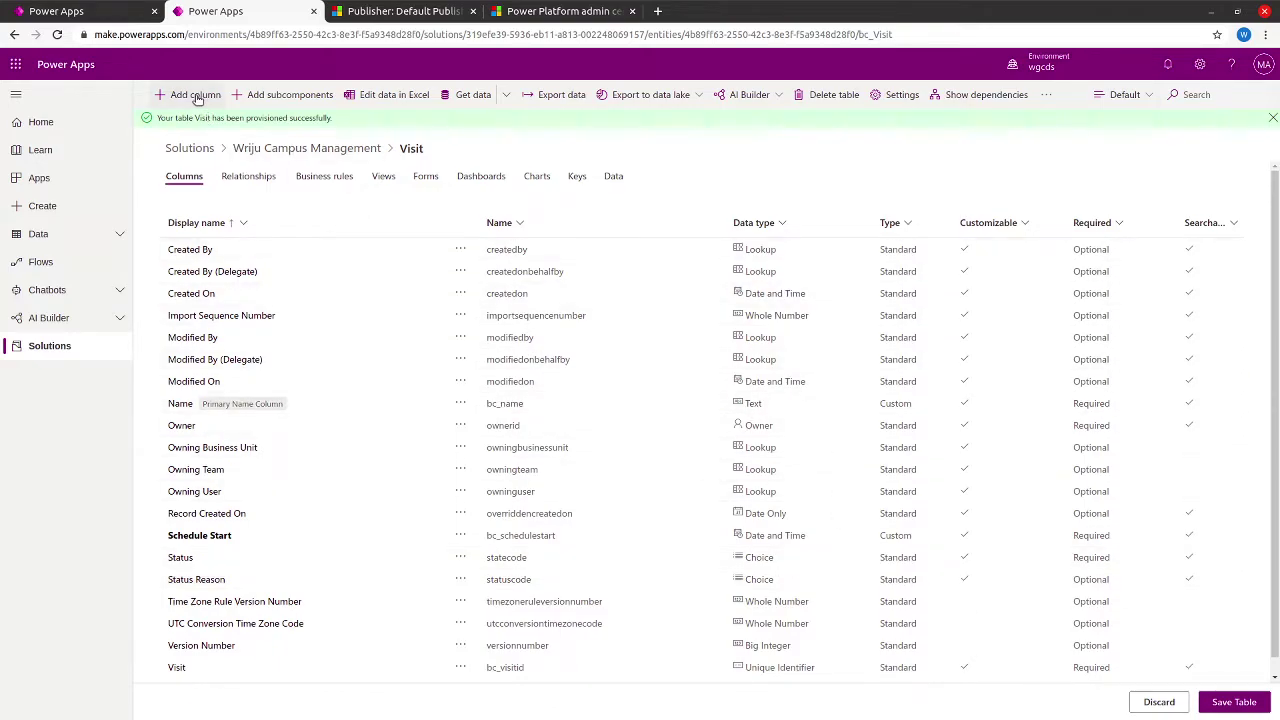
- Start a Schedule End column in the Visit table with data type Date and Time, and make it Required
click(197, 96)
click(1143, 100)
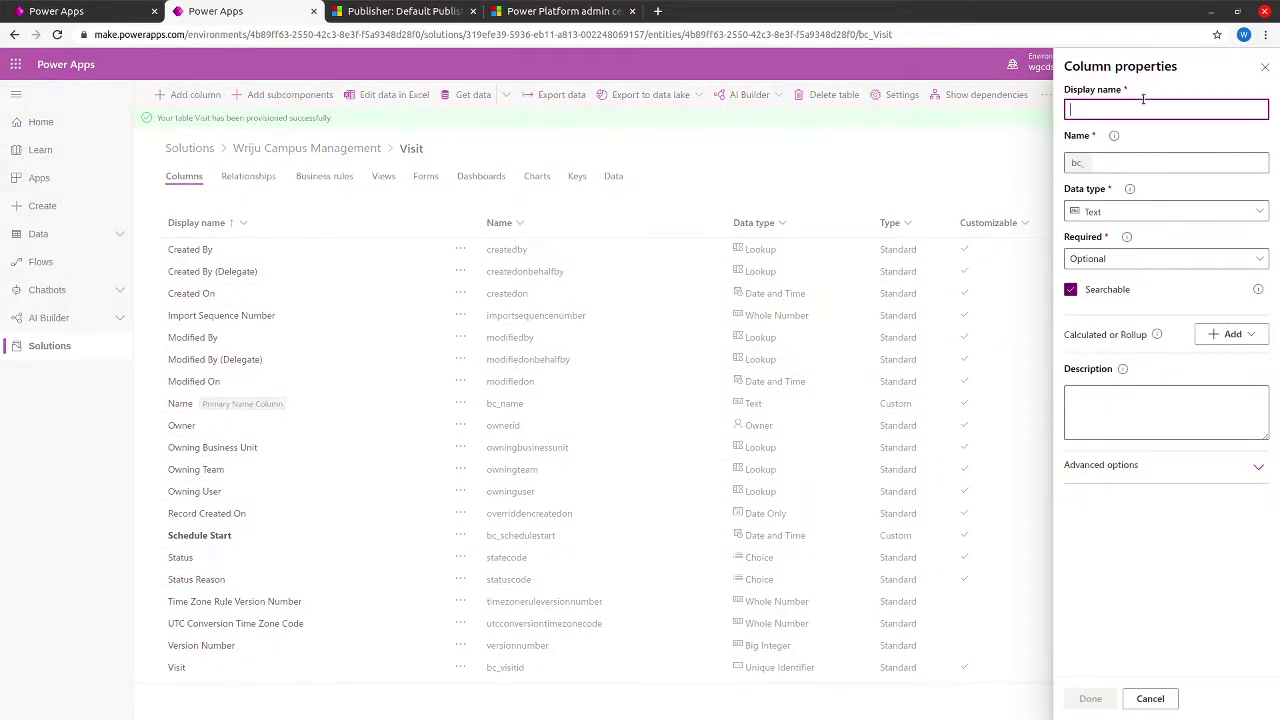
text(Sched)
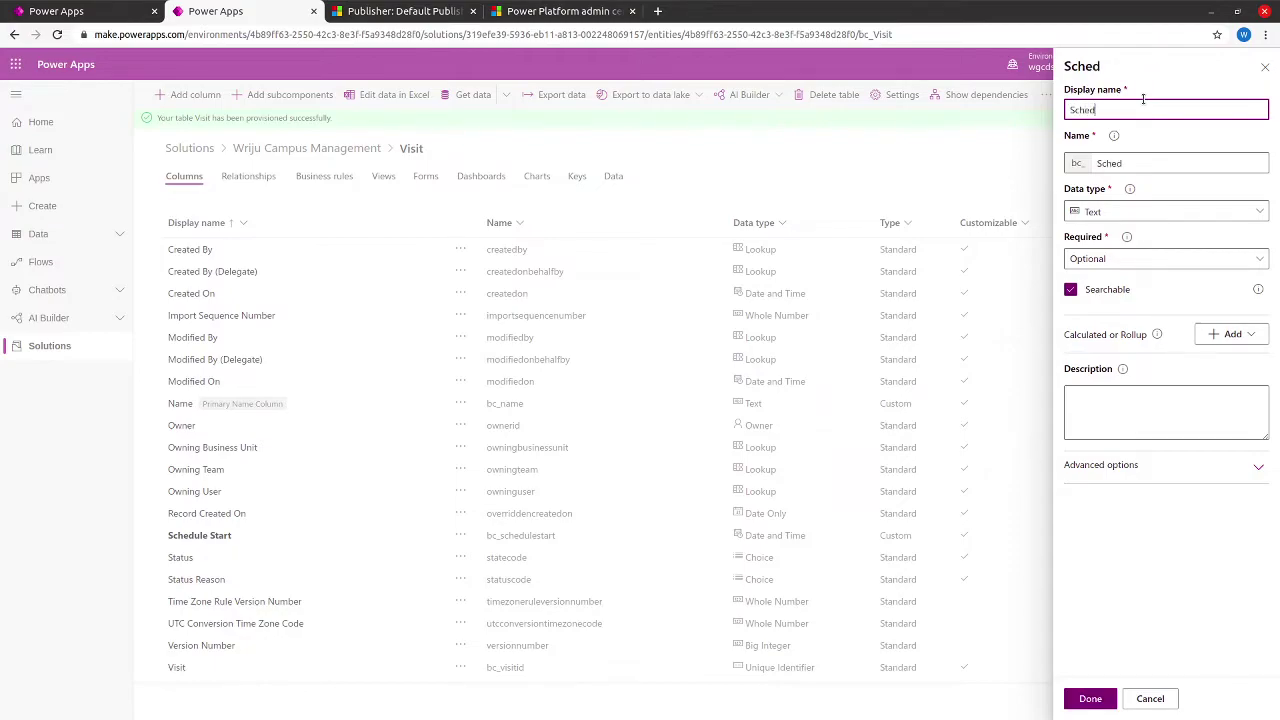
text(ule End)
click(1138, 213)
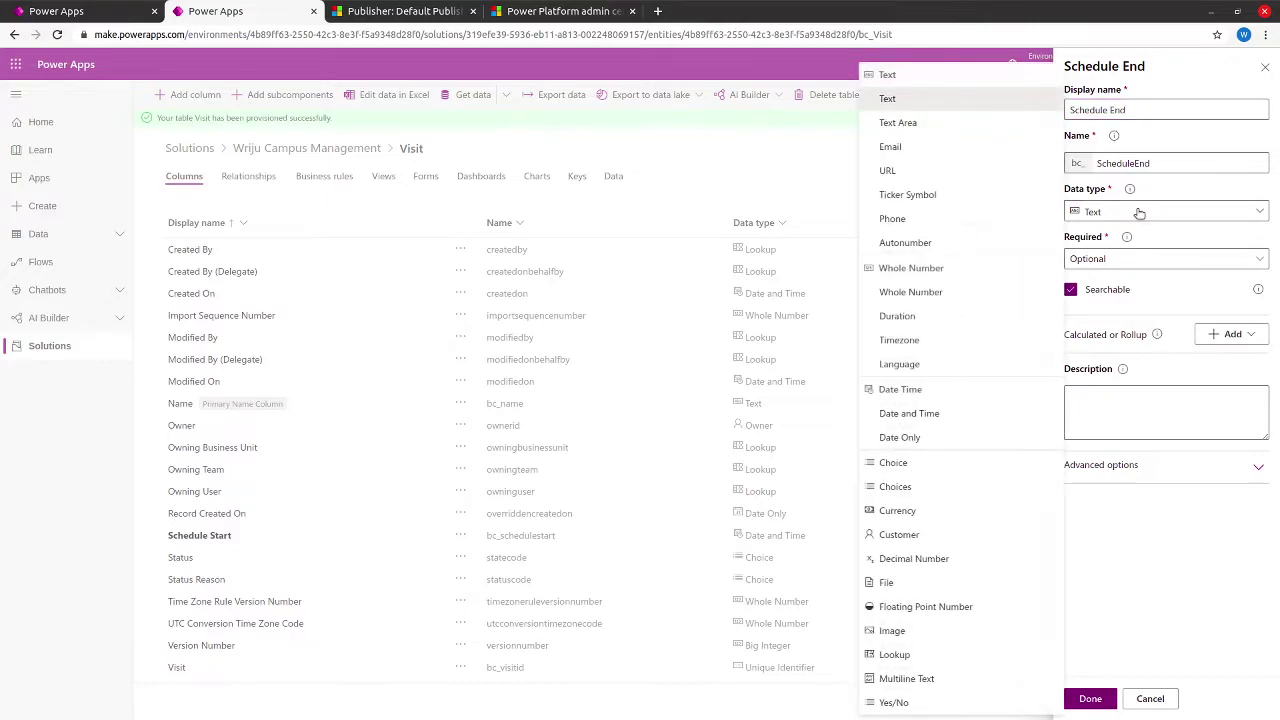
click(962, 414)
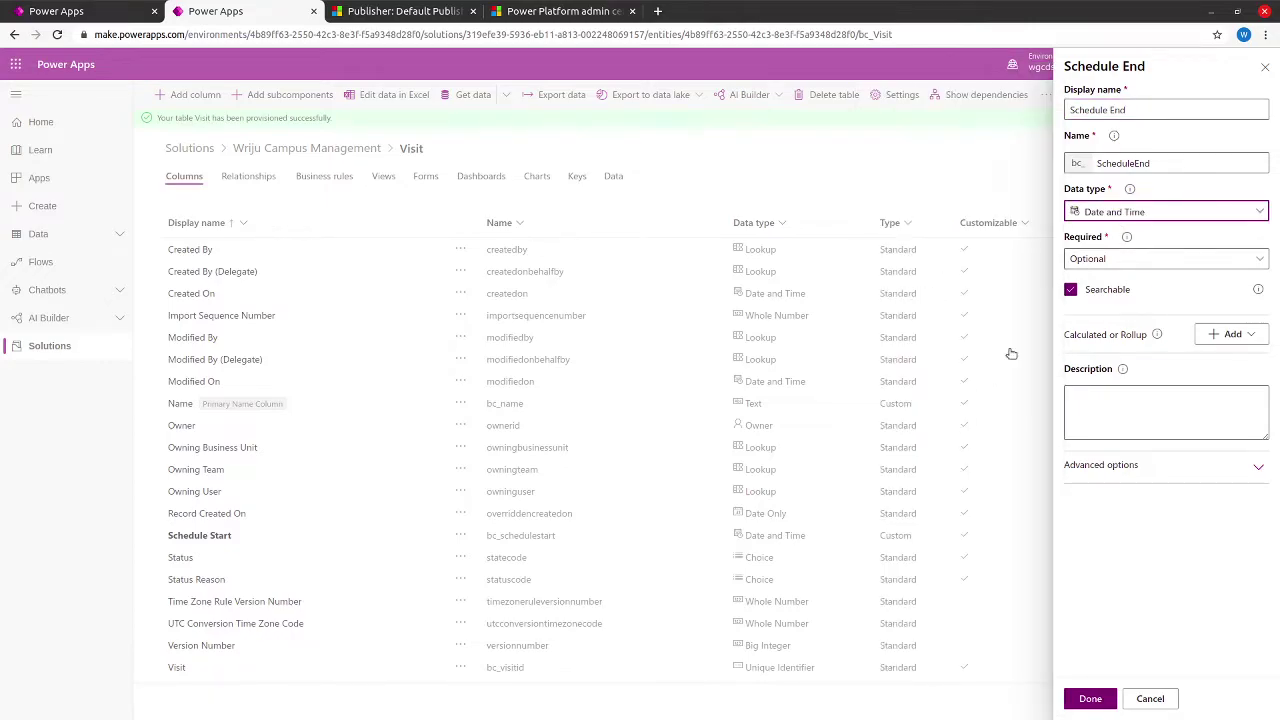
click(1086, 262)
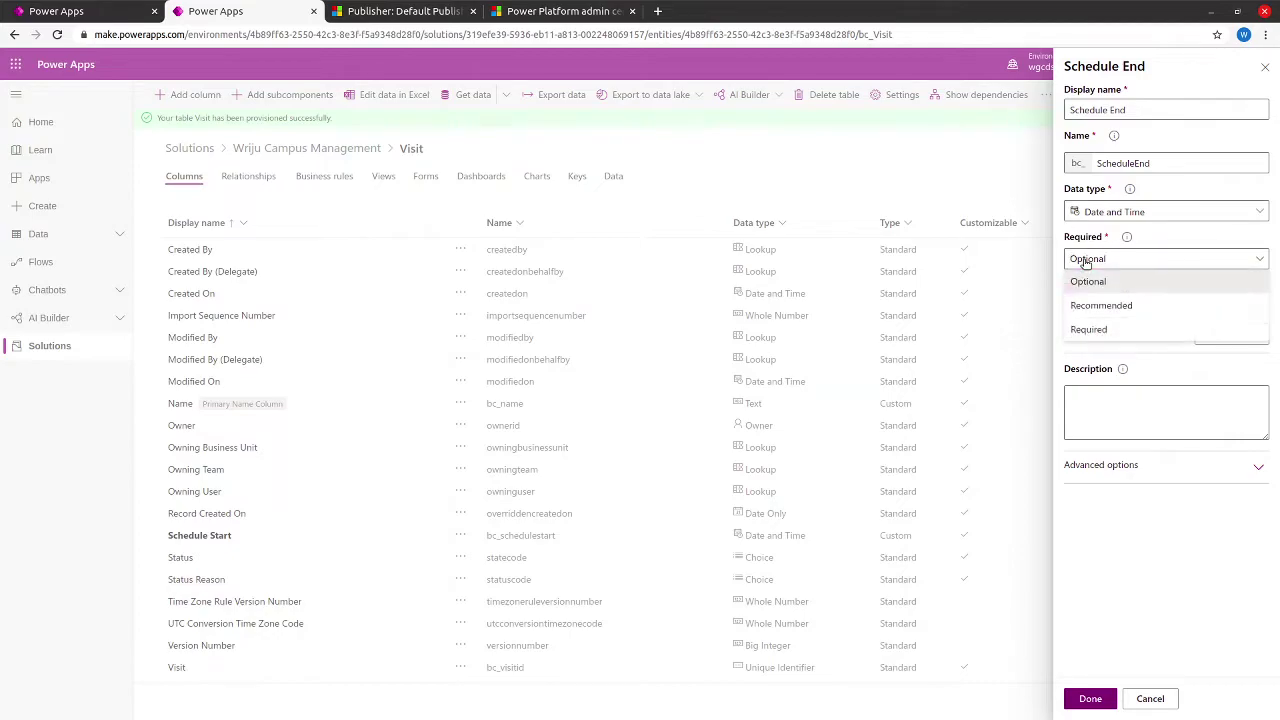
click(1082, 328)
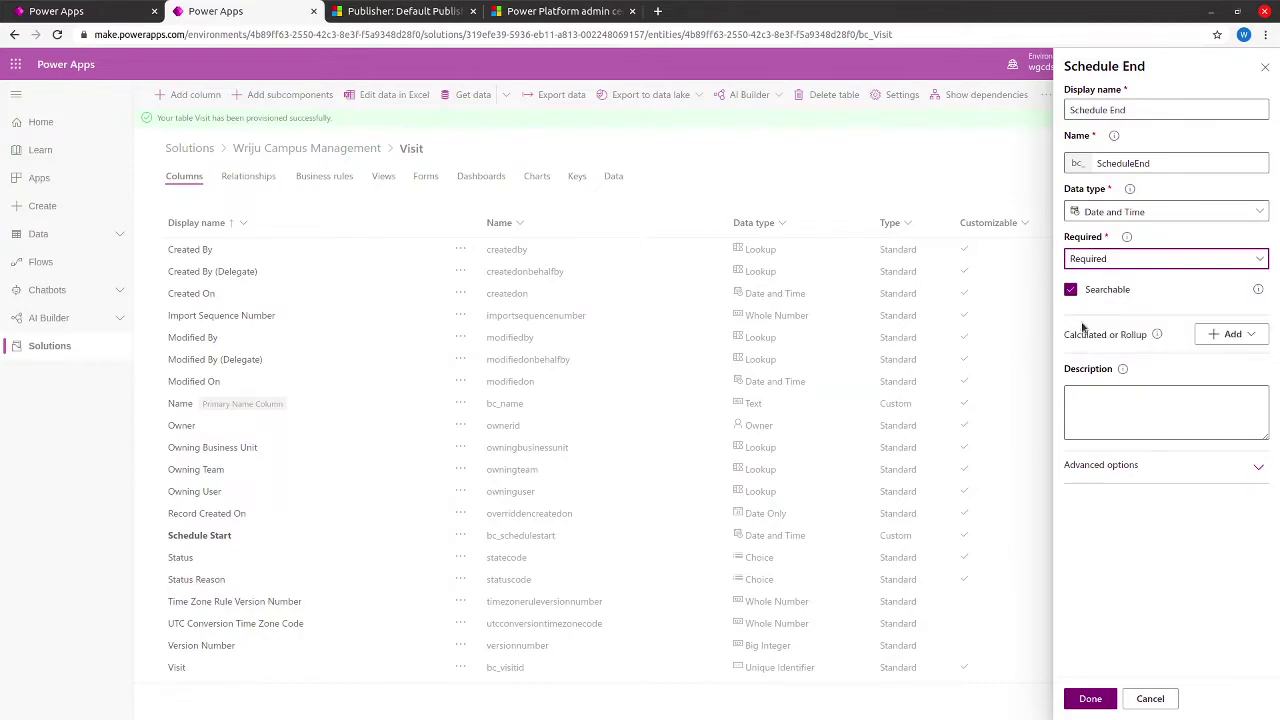
- Set the Schedule End column's behavior to Time zone independent and add the column to the table
click(1093, 467)
drag(1277, 452, 1277, 565)
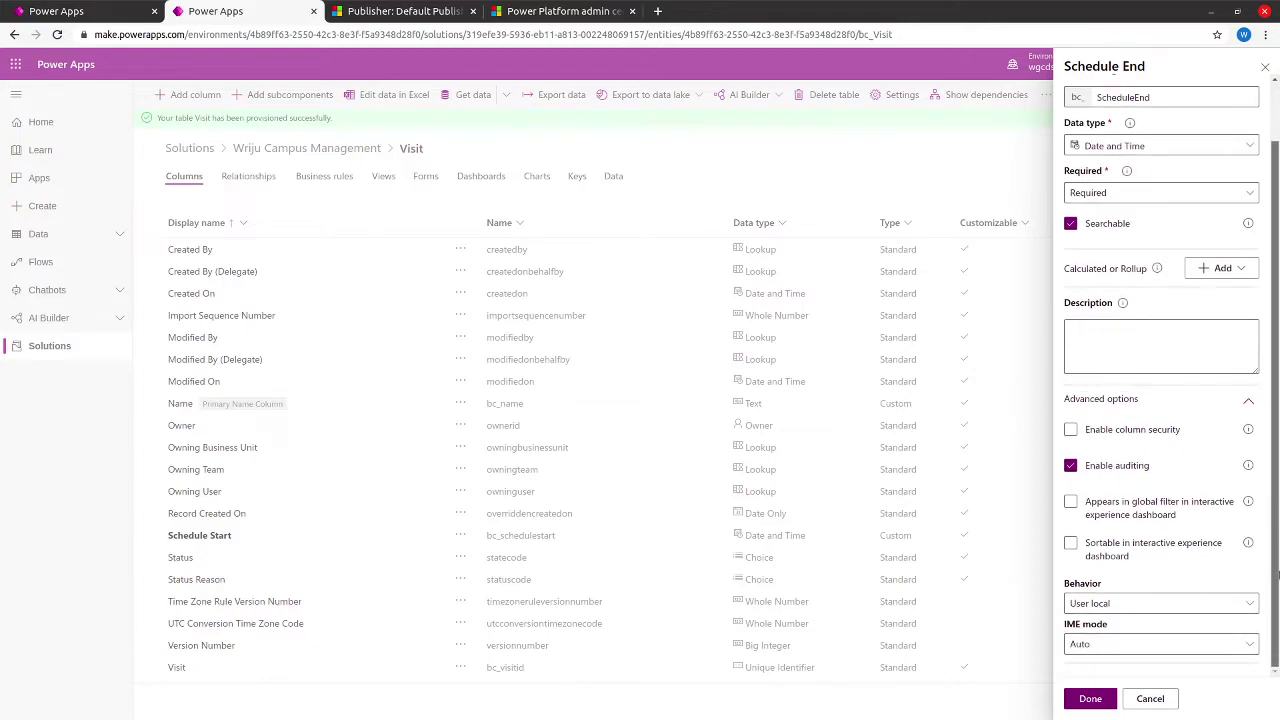
click(1178, 605)
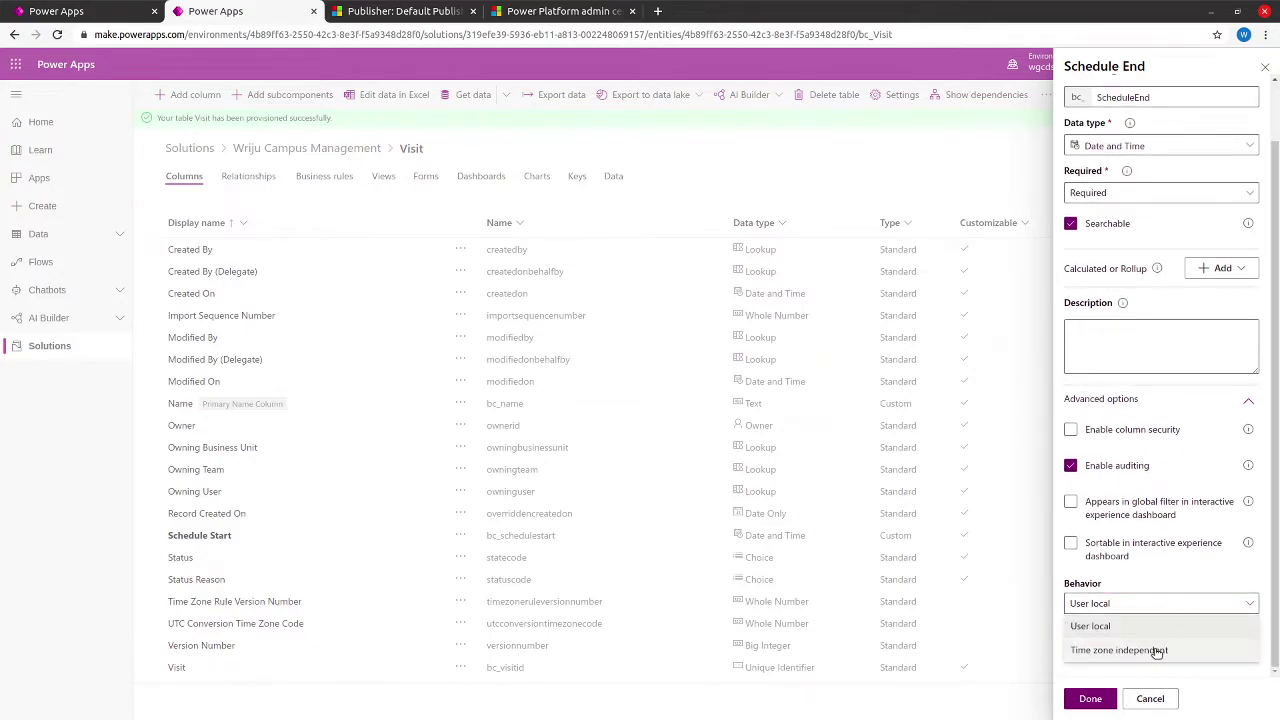
click(1157, 648)
click(1094, 699)
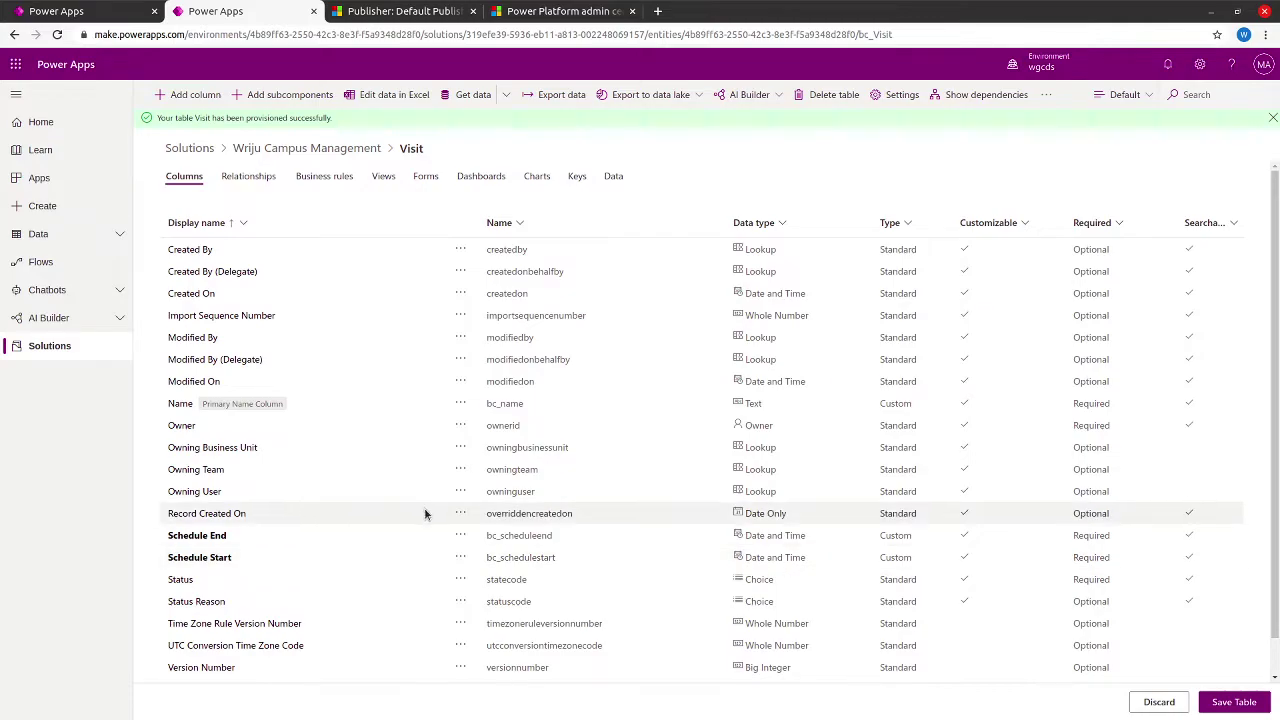
- Discard the unsaved column changes in the Visit table and reopen the table from the solution
scroll(1277, 343, down, 1)
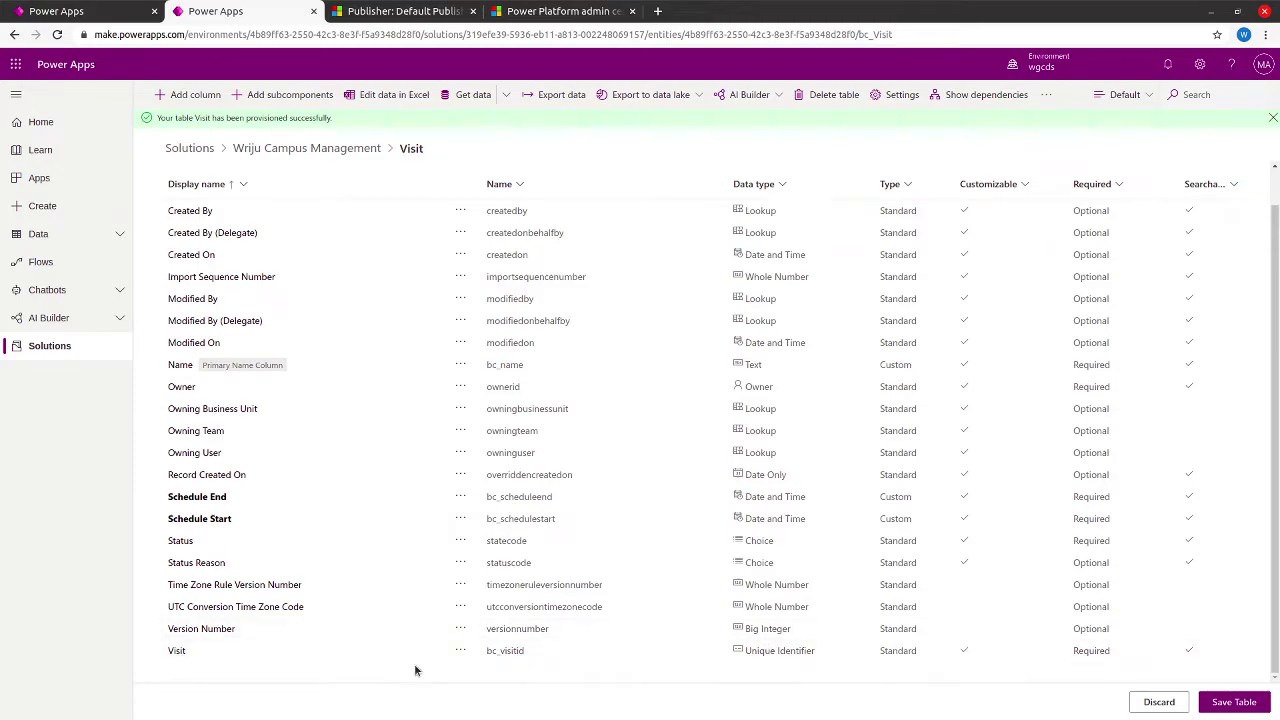
click(397, 644)
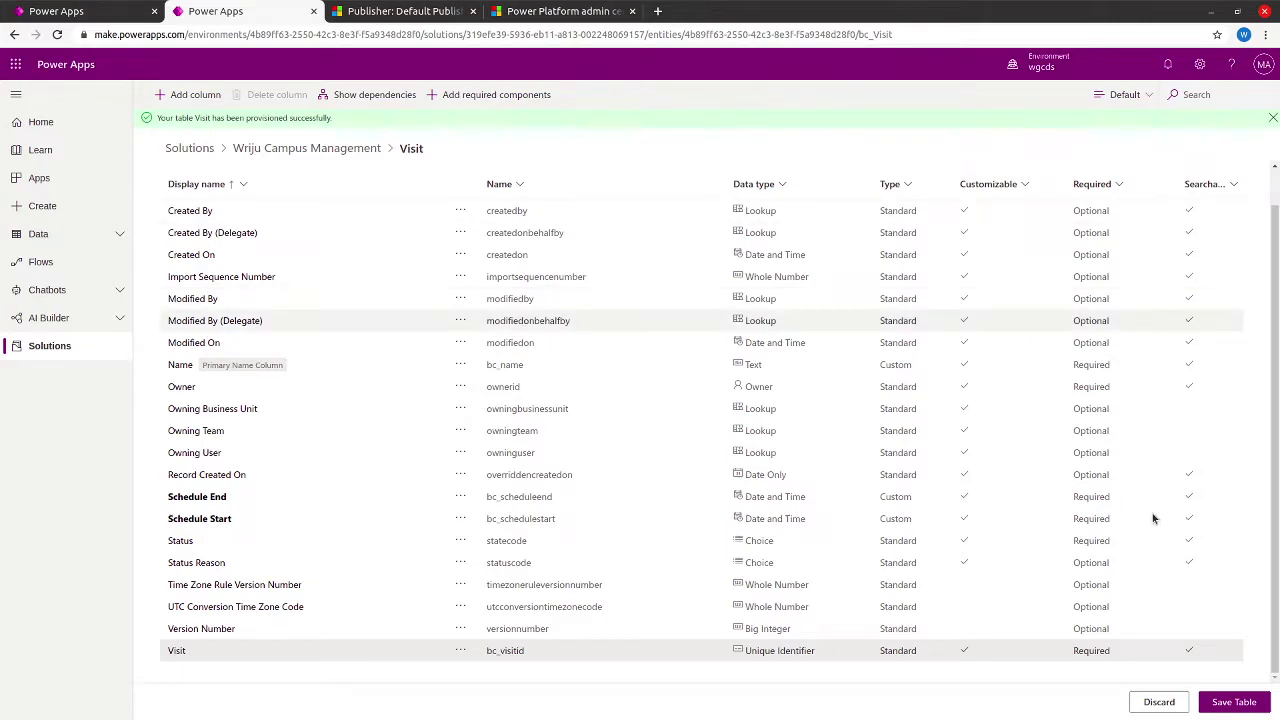
click(1159, 702)
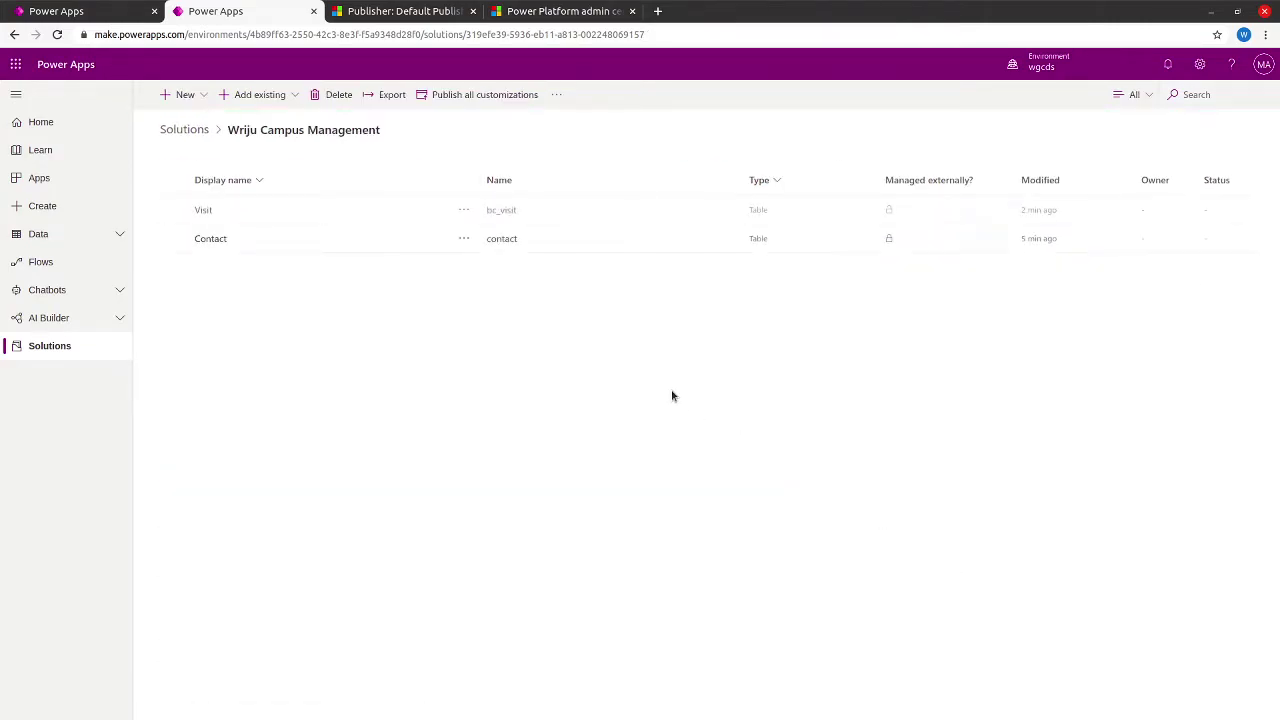
click(202, 211)
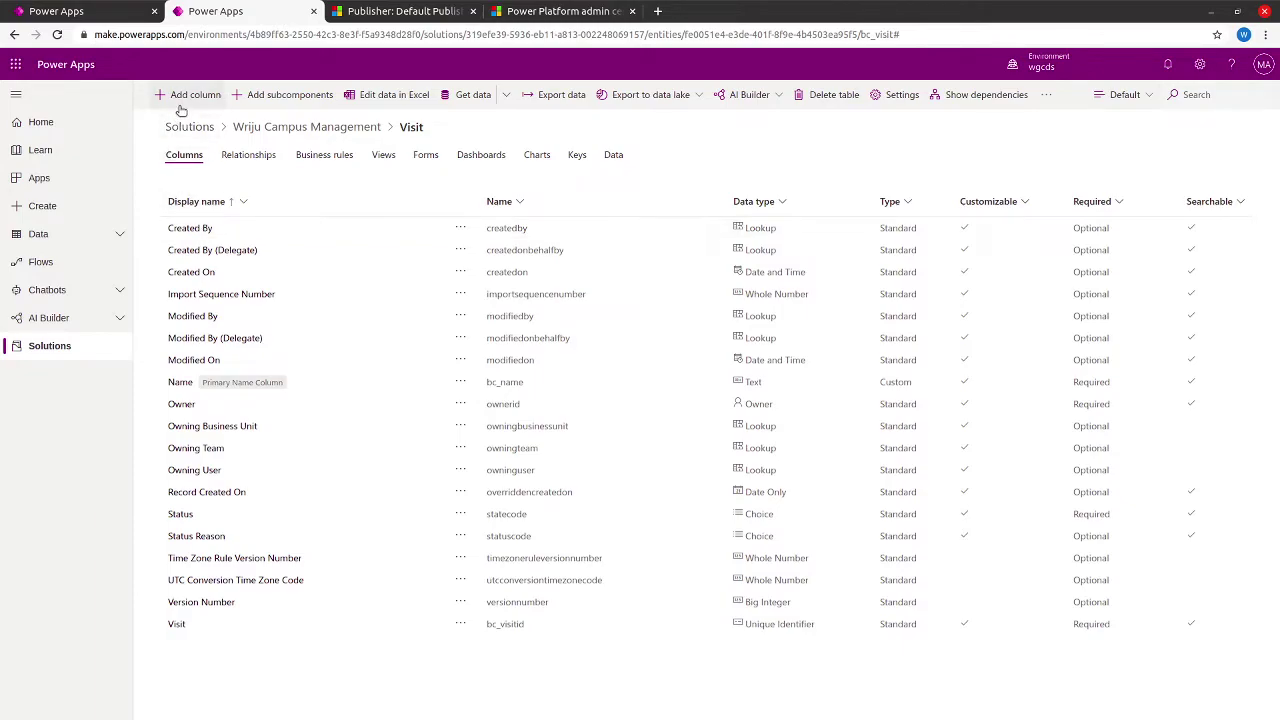
- Start a new Visit column named Schedule Start with data type Date and Time, and mark it as Required
click(183, 98)
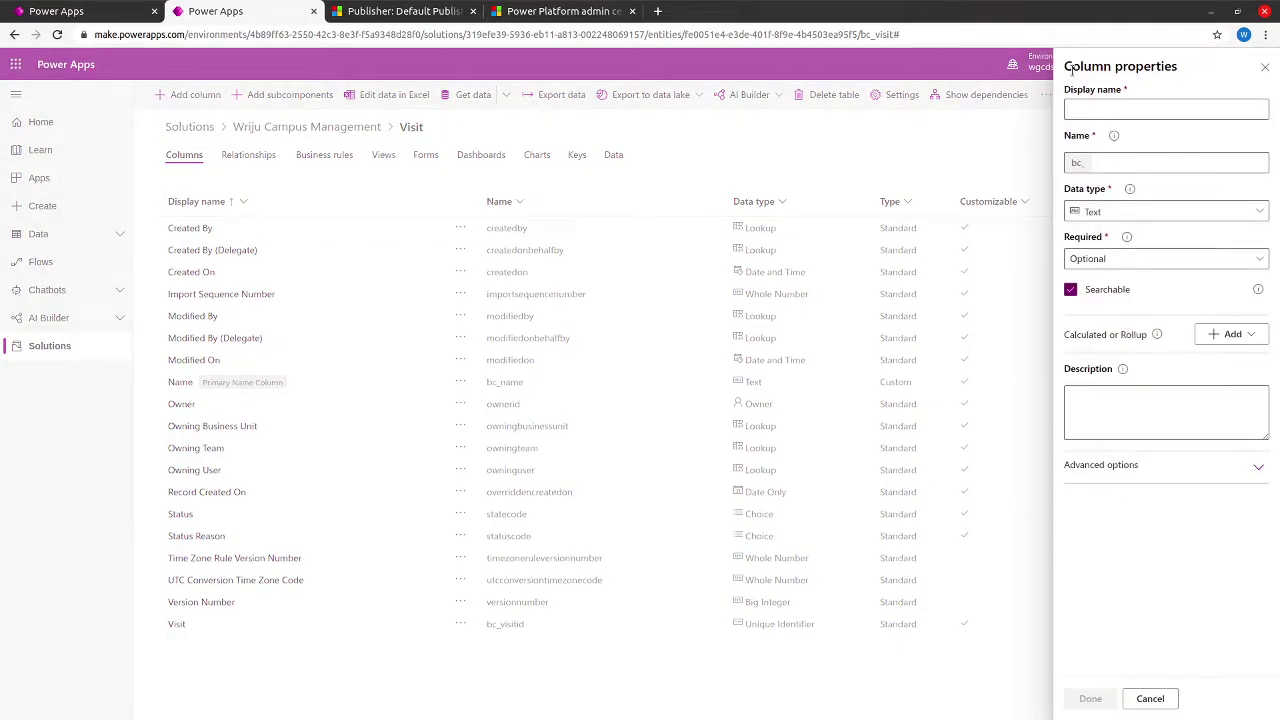
click(1098, 108)
text(Schedule)
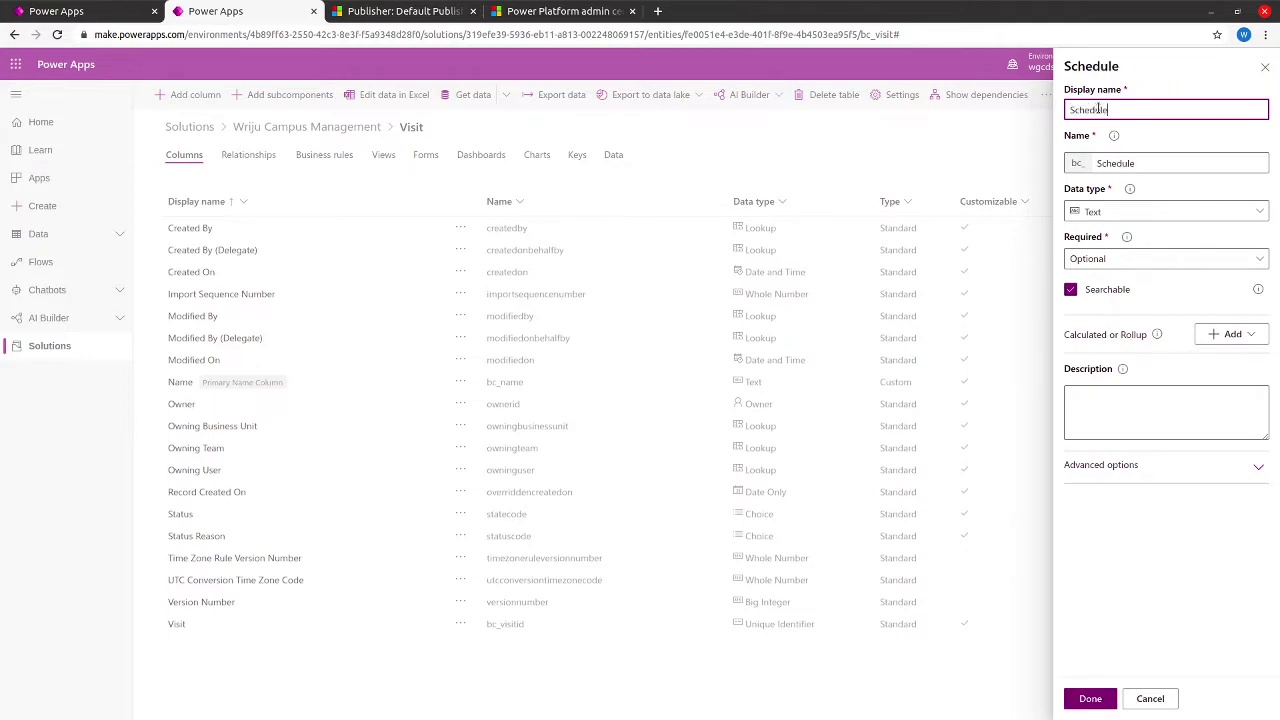
text( Start)
click(1131, 211)
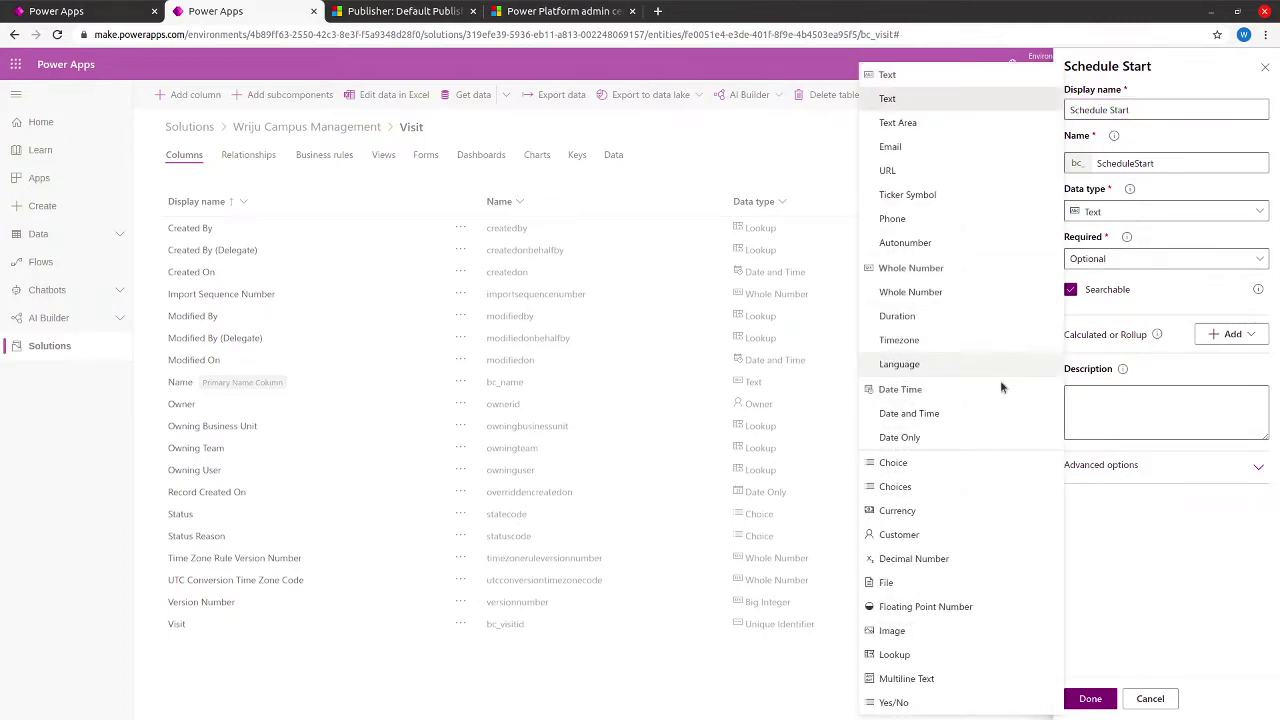
click(993, 411)
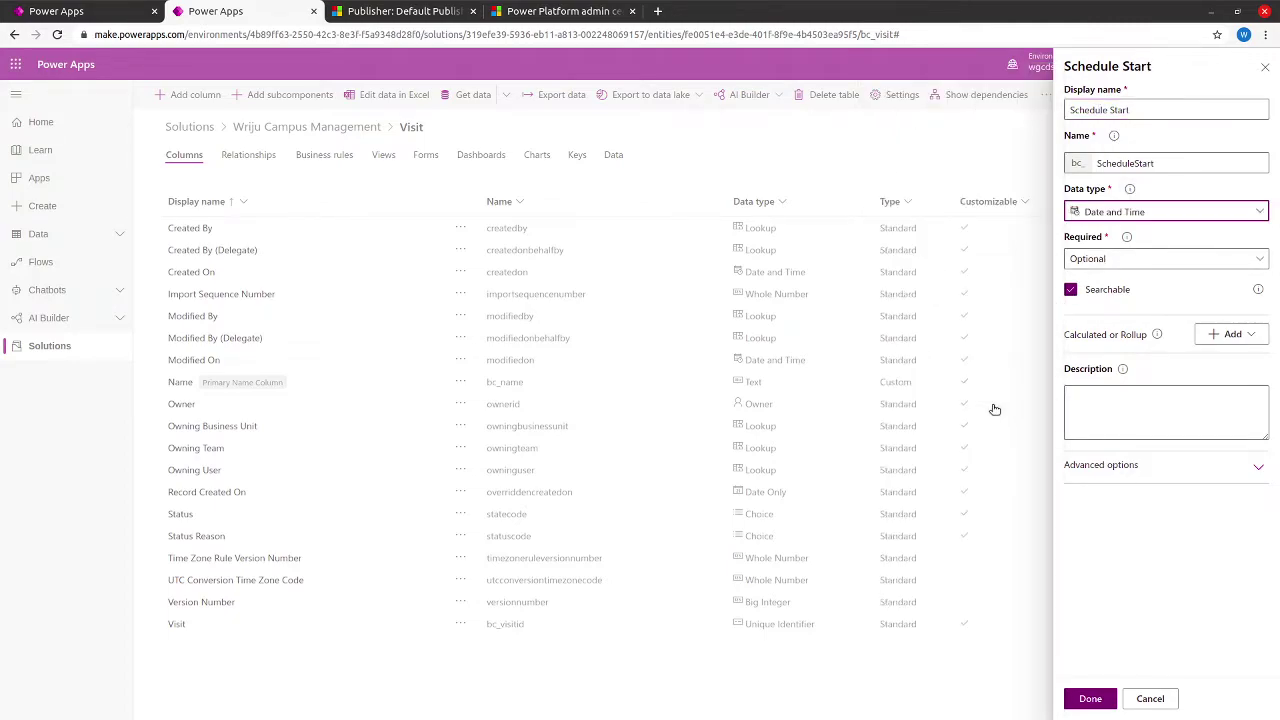
click(1115, 260)
click(1099, 329)
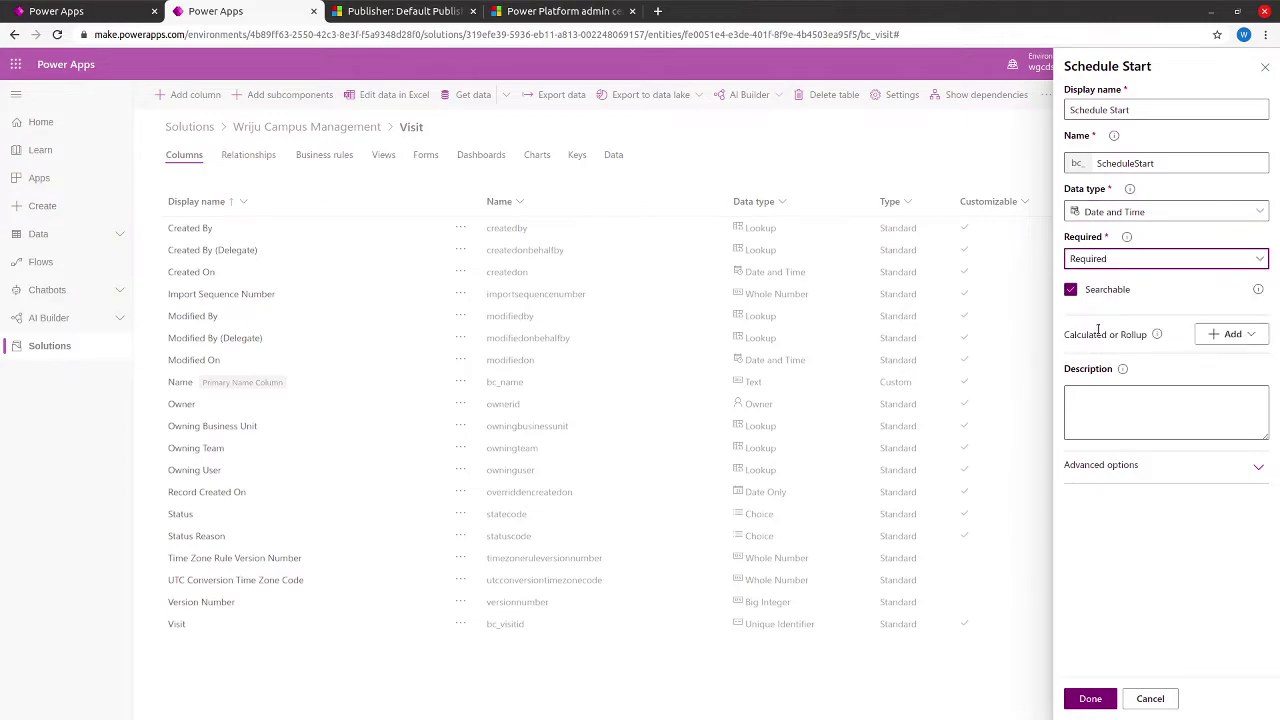
- Set the behavior of the Schedule Start column to Time zone independent in its advanced options
click(1102, 465)
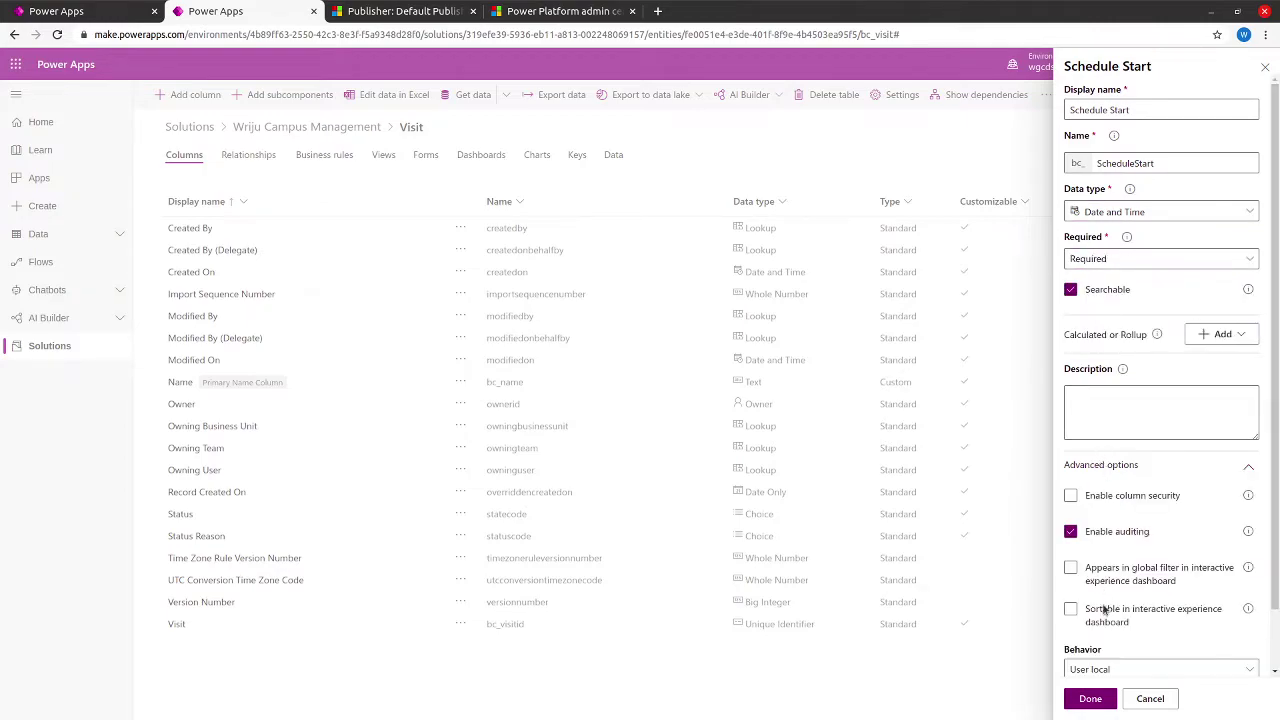
click(1090, 669)
click(1095, 645)
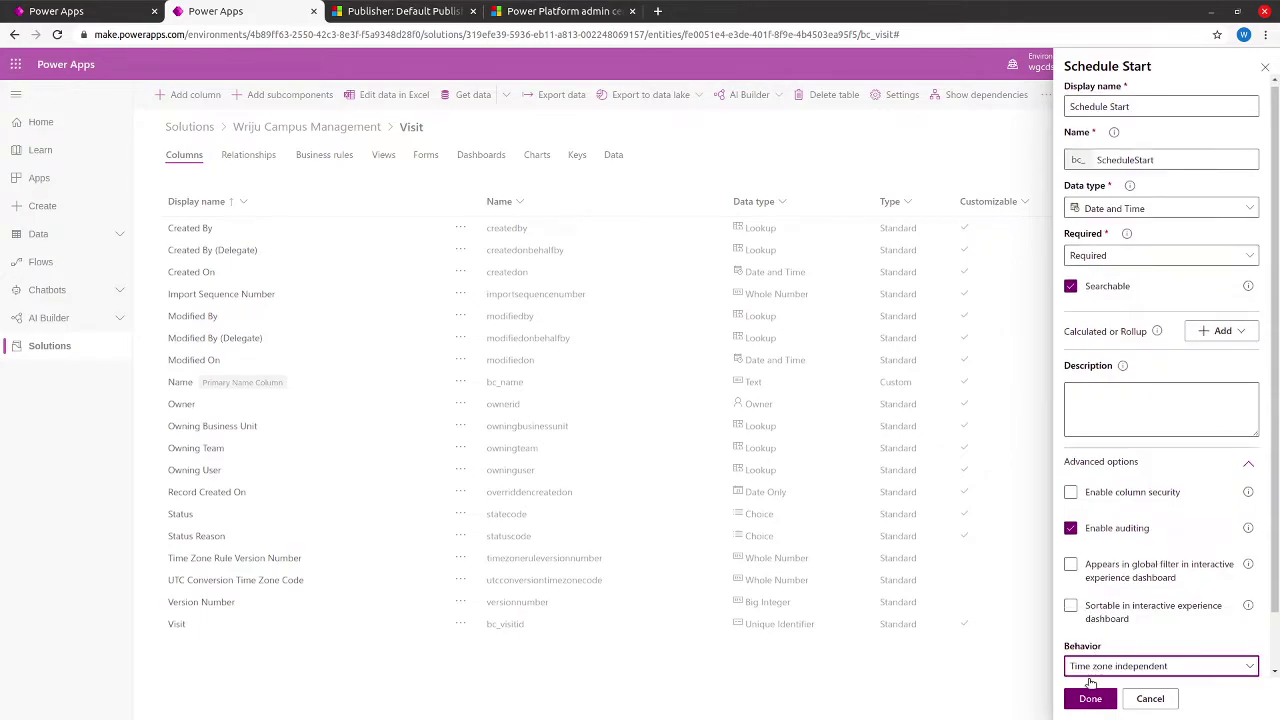
- Add the Schedule Start column to the table, and start a Date and Time column named Schedule End marked as Required
click(1090, 698)
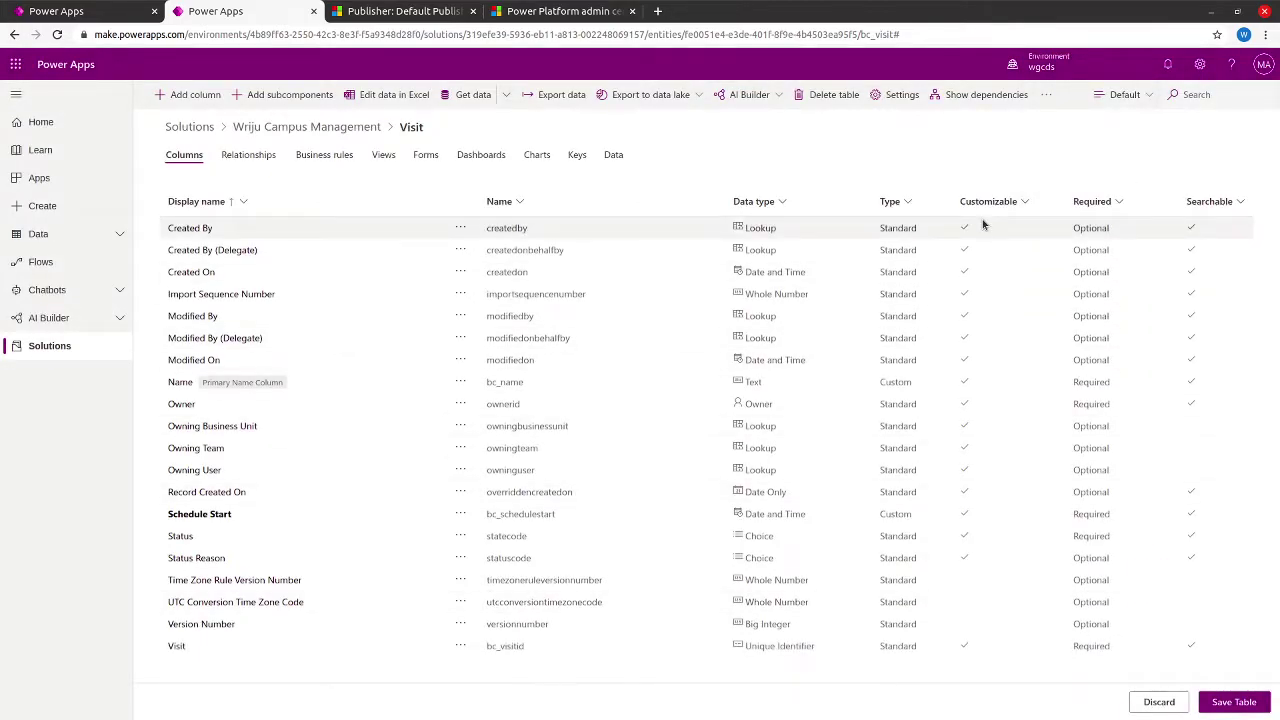
click(188, 94)
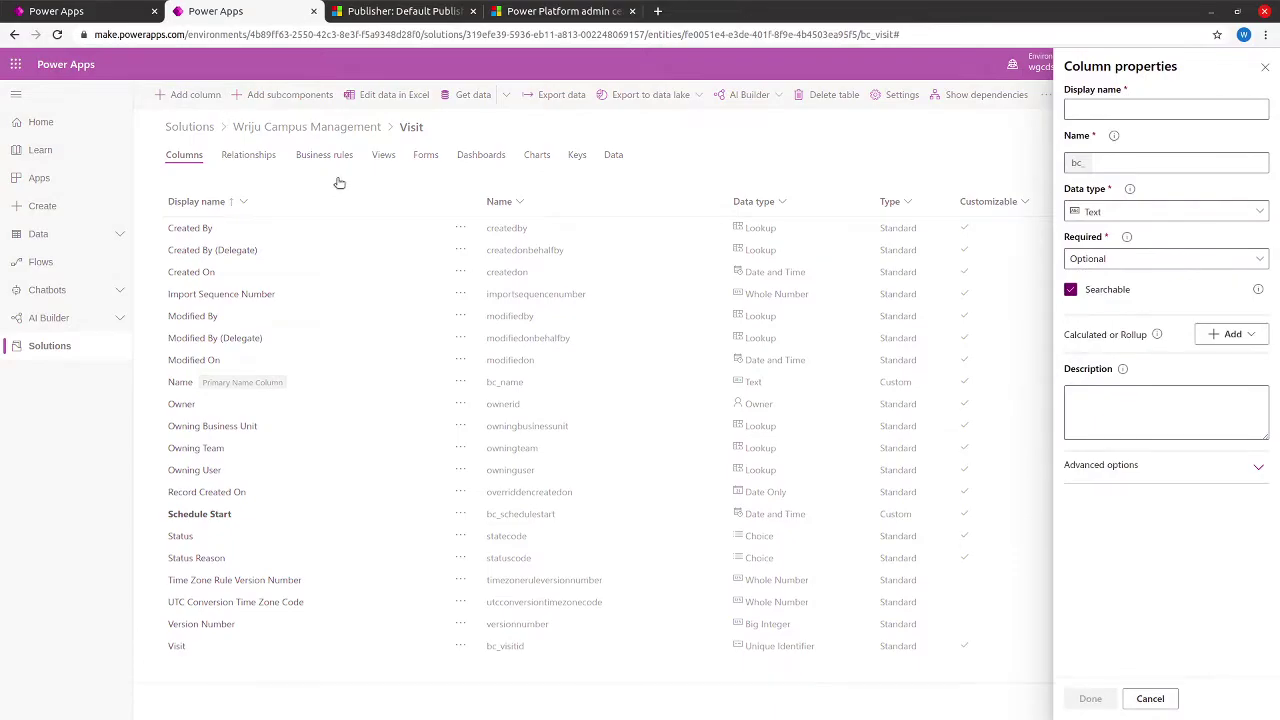
click(1131, 112)
text(Schedule End)
click(1121, 214)
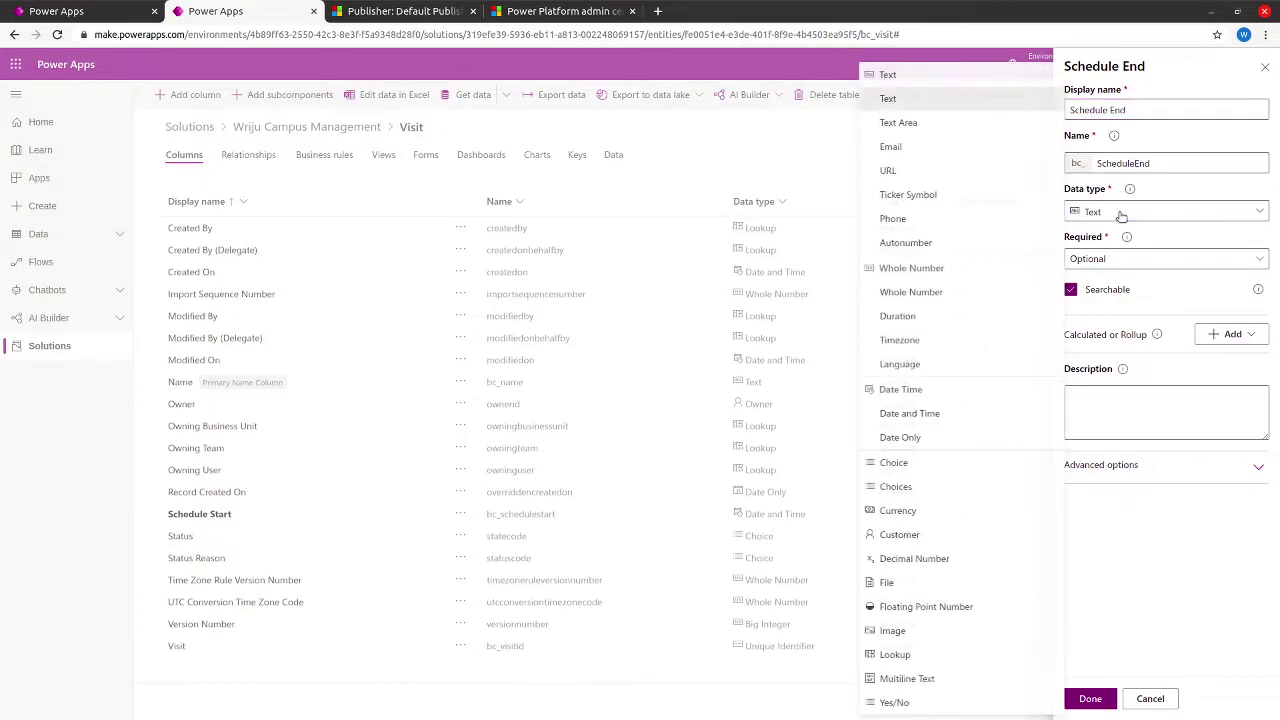
click(943, 413)
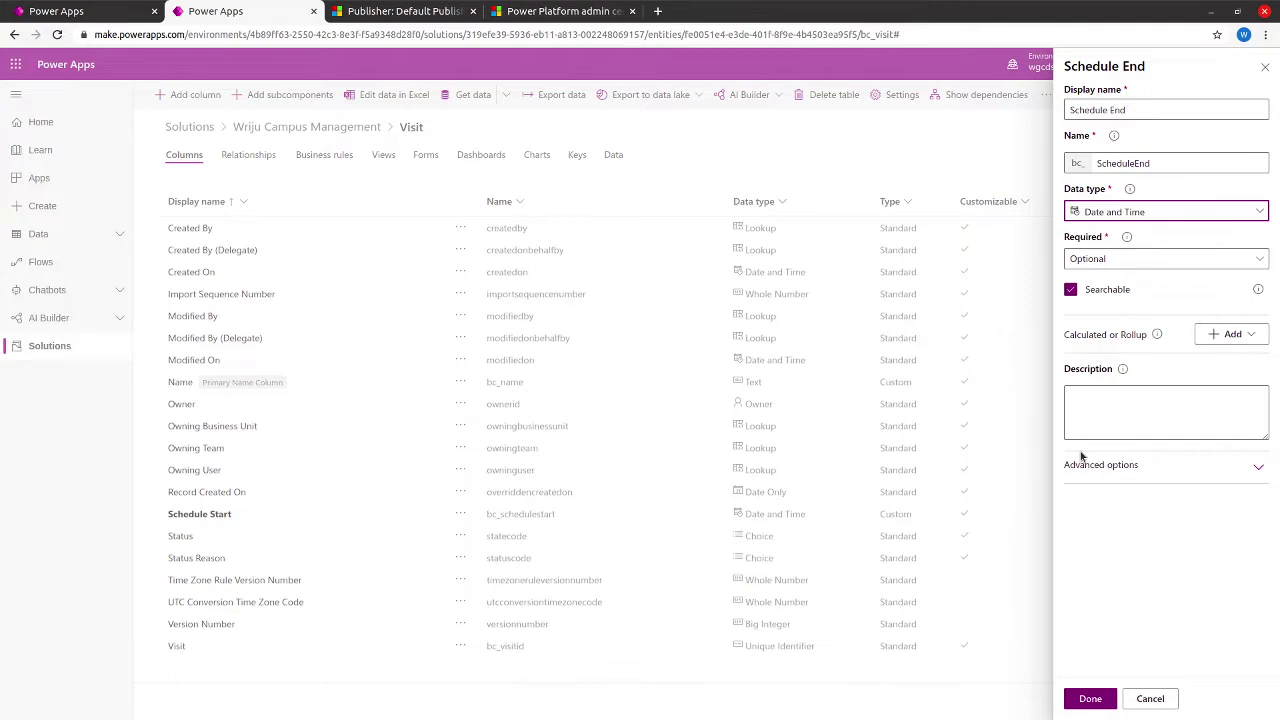
click(1104, 264)
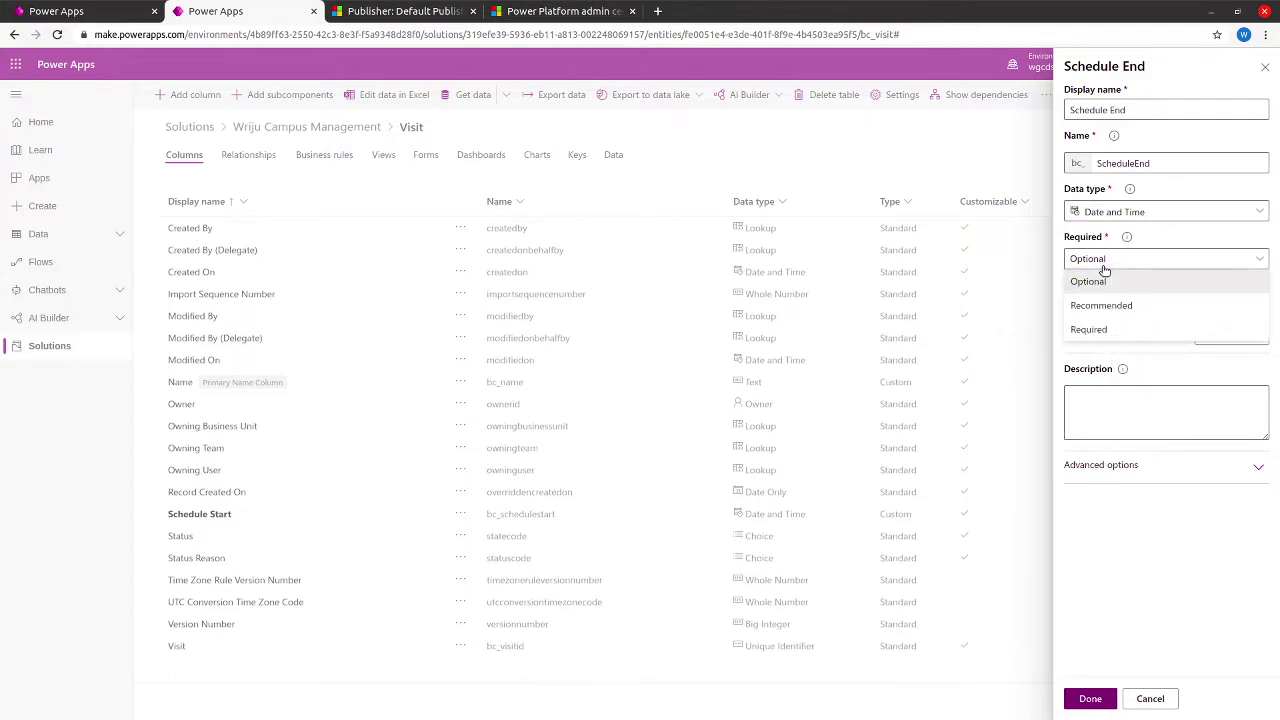
click(1095, 329)
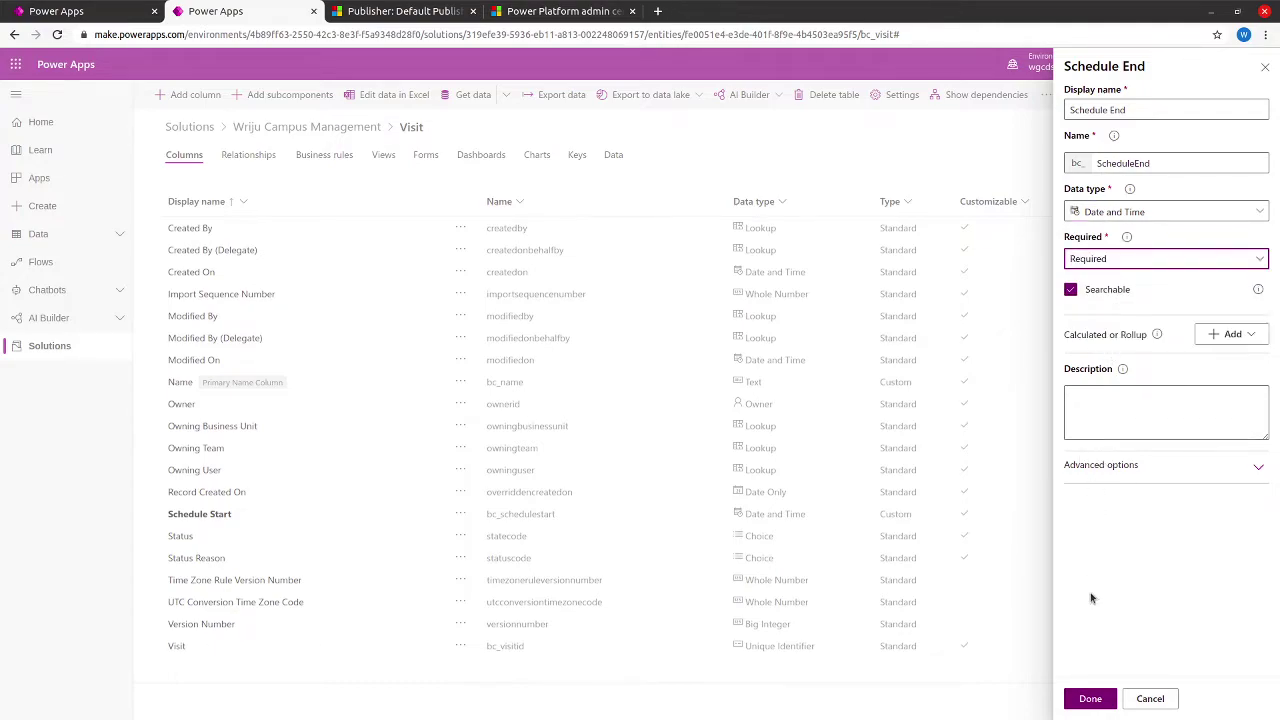
- Set the Schedule End column's behavior to Time zone independent and add the column to the Visit table
click(1110, 476)
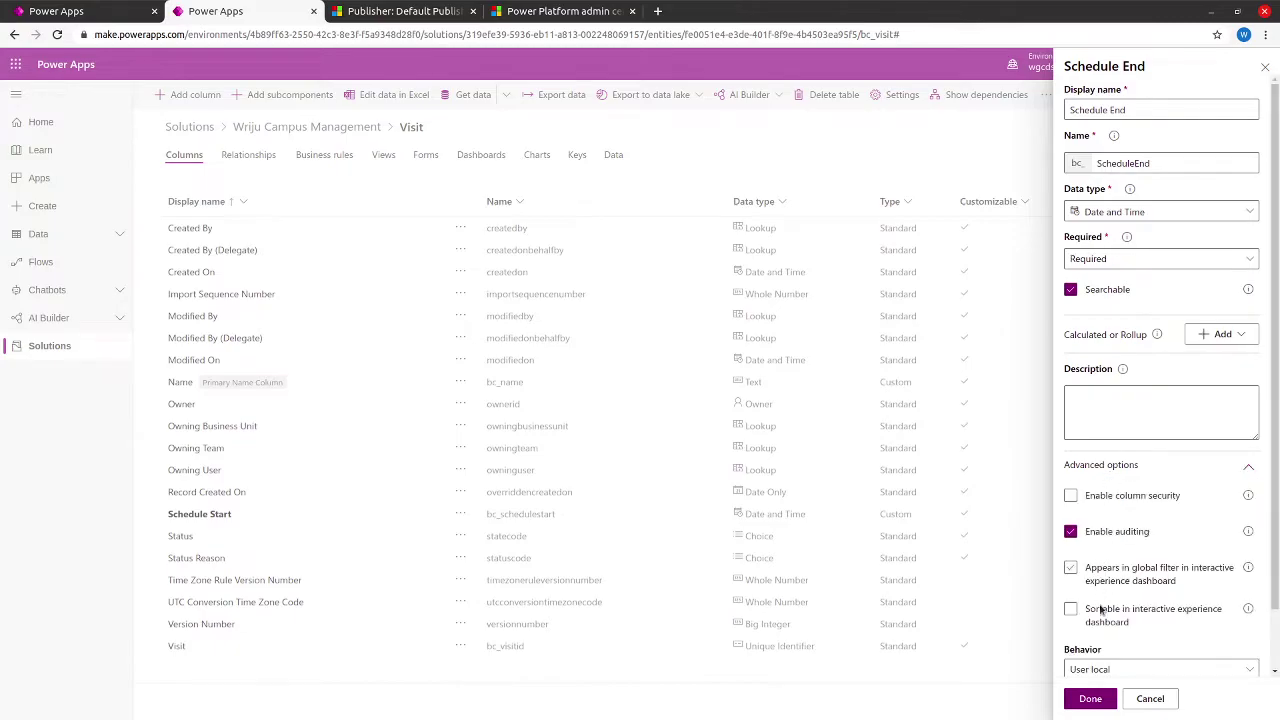
click(1104, 669)
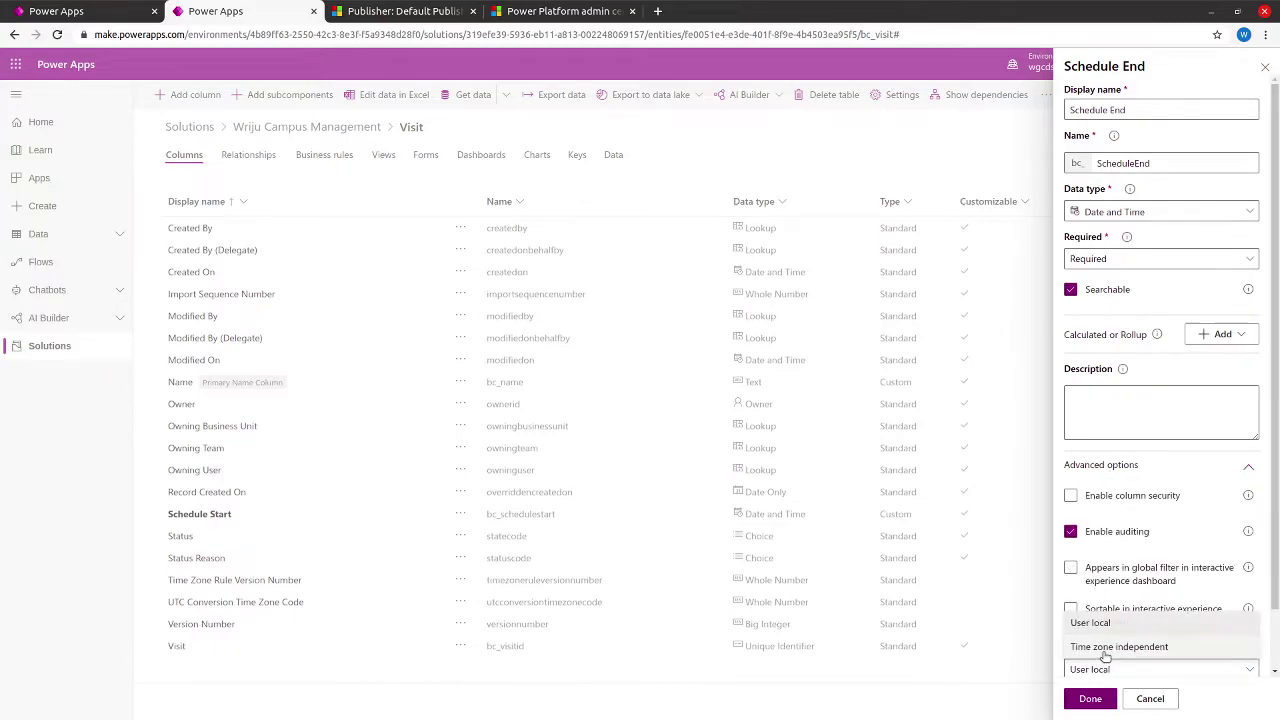
click(1105, 649)
click(1091, 699)
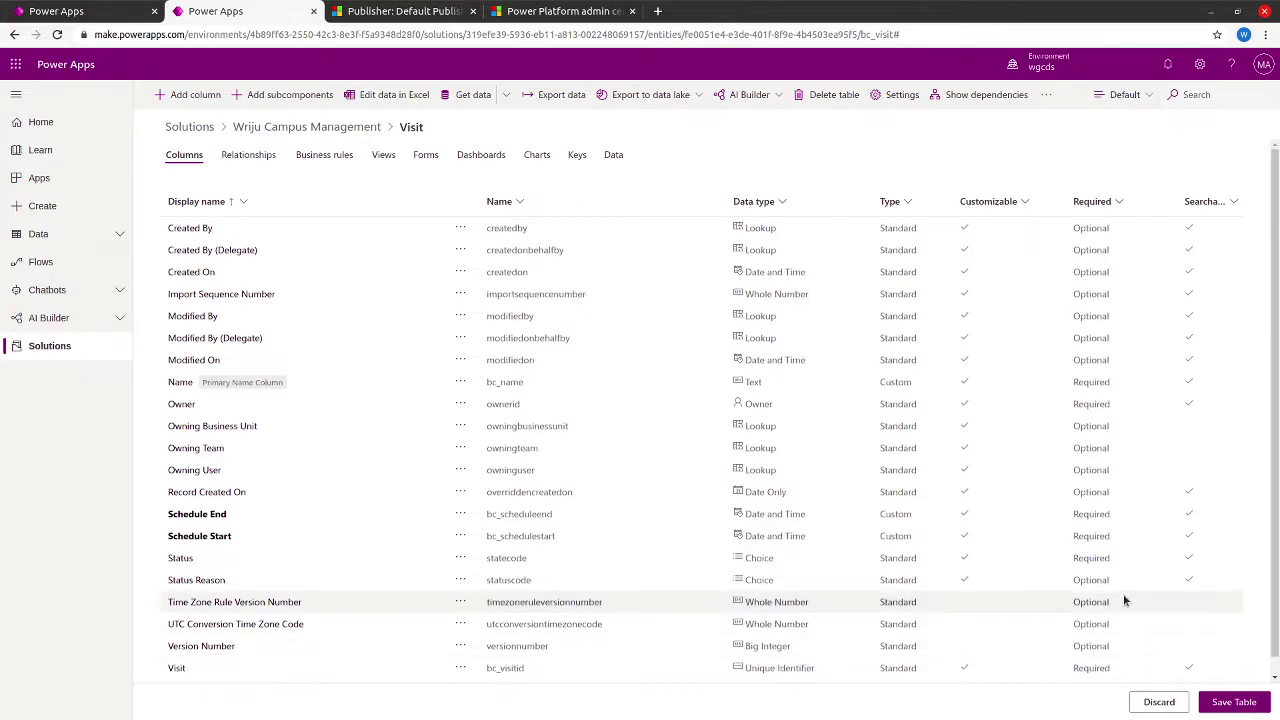
- Start a new Visit column named Actual Start with data type Date and Time
click(204, 101)
click(1094, 111)
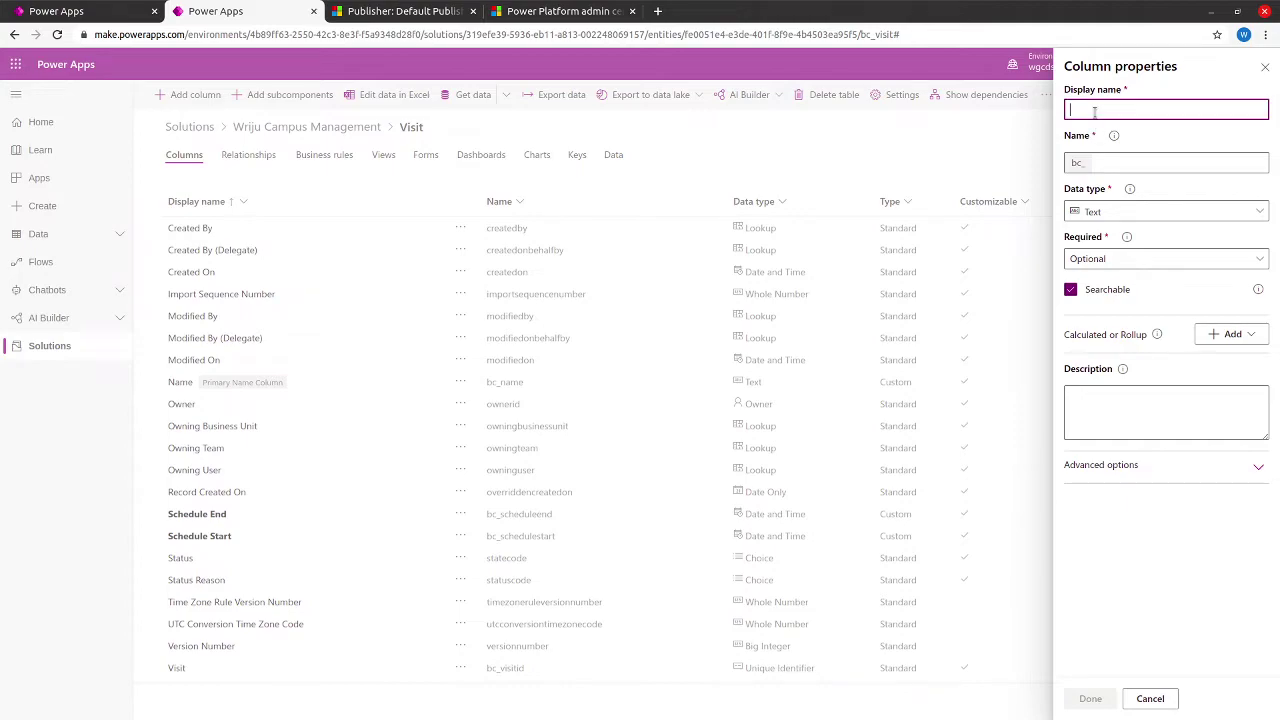
text(Actua)
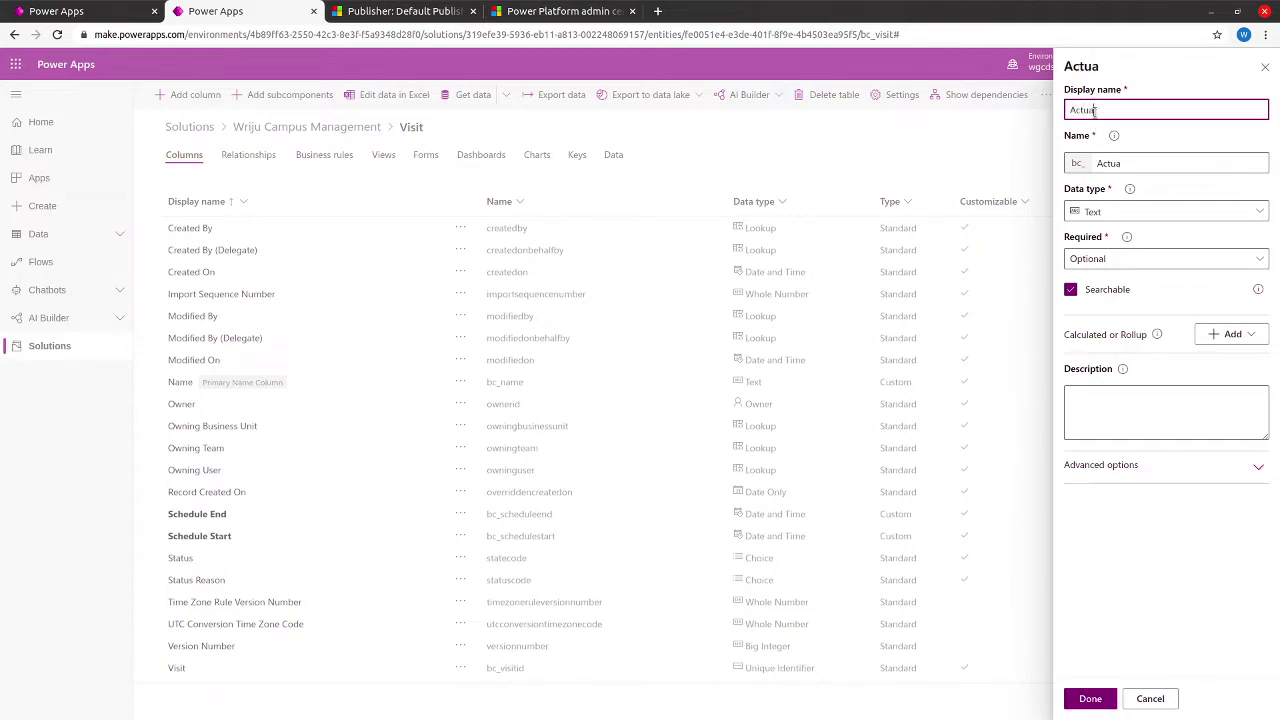
text(l Start)
click(1188, 212)
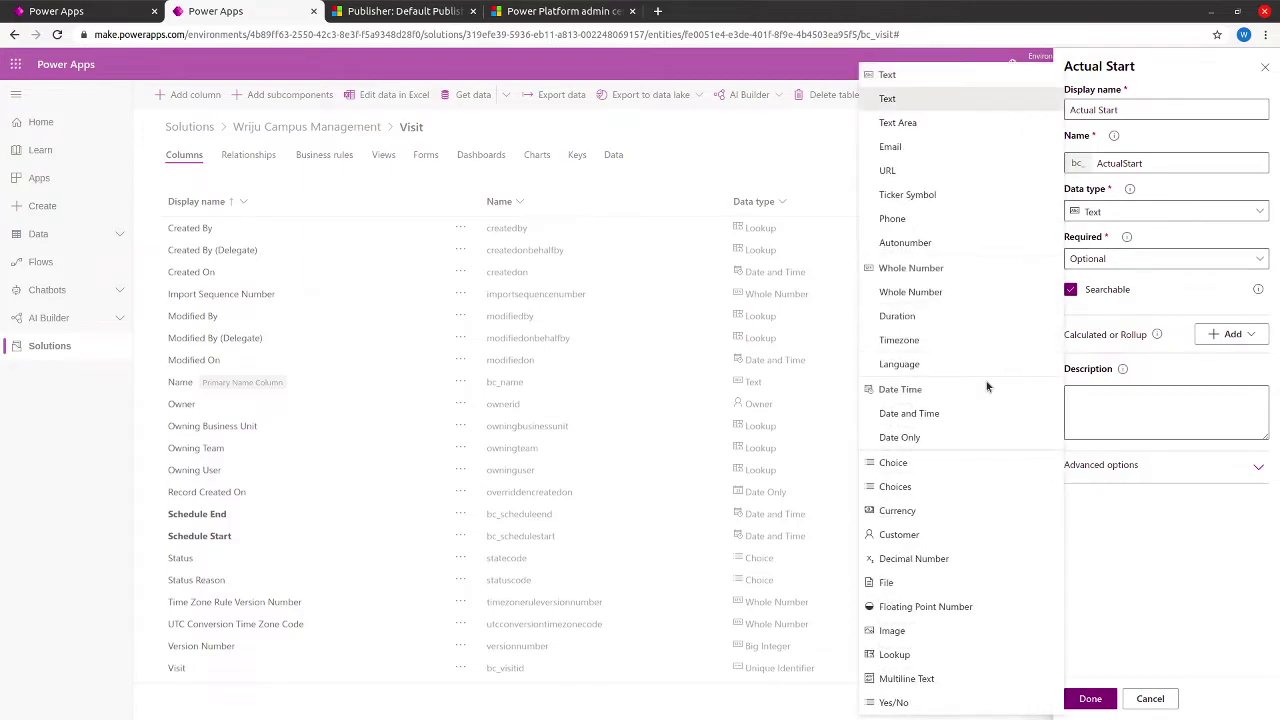
click(966, 414)
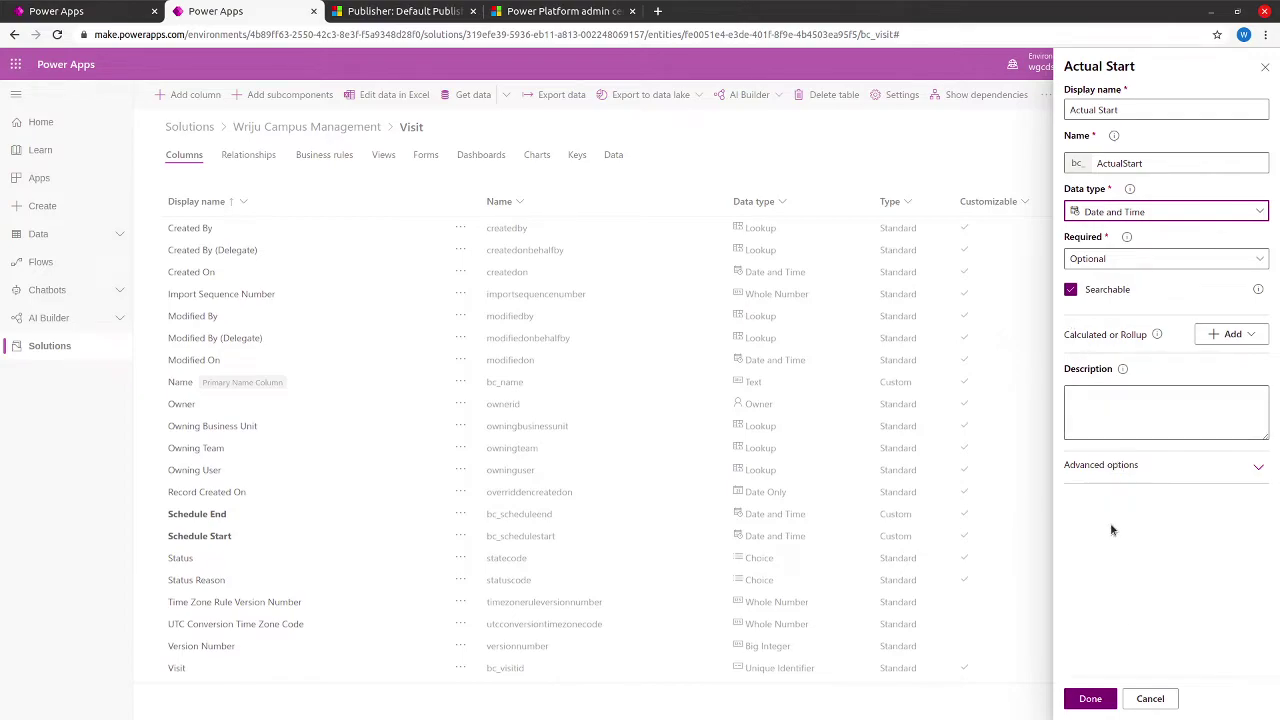
- Set the Actual Start column's behavior to Time zone independent and add the column to the Visit table
click(1104, 464)
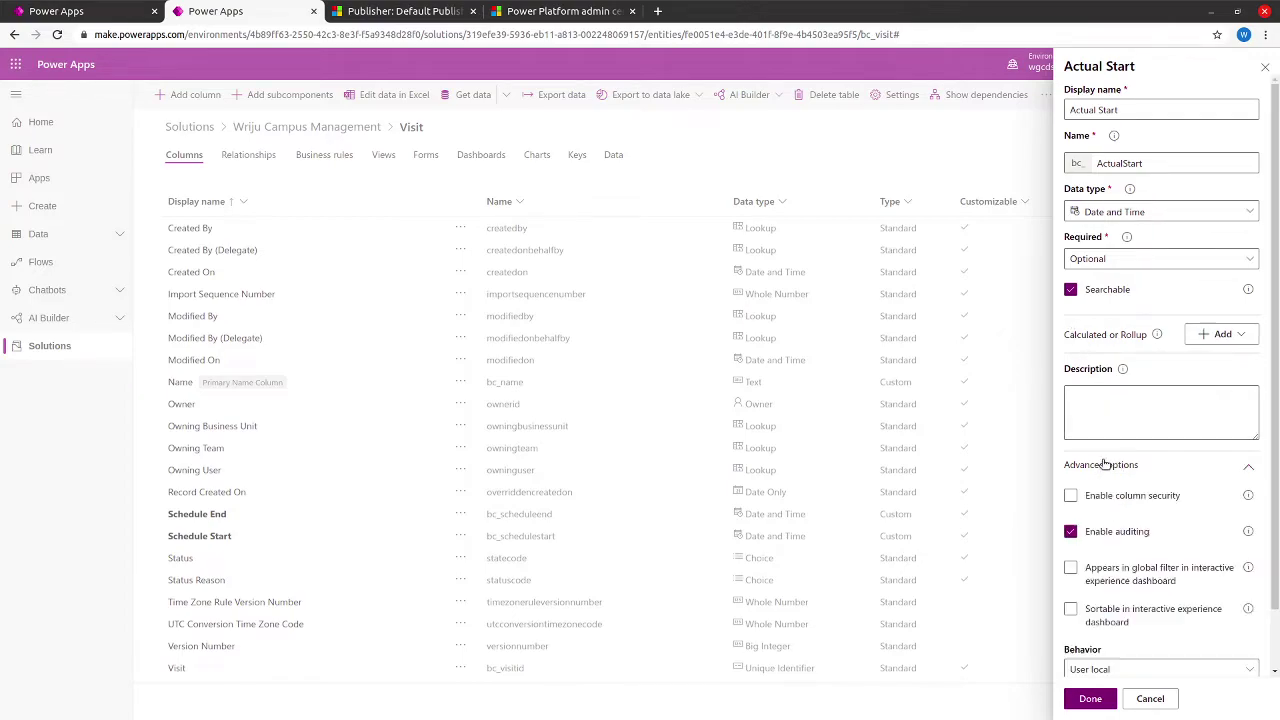
click(1090, 668)
click(1101, 648)
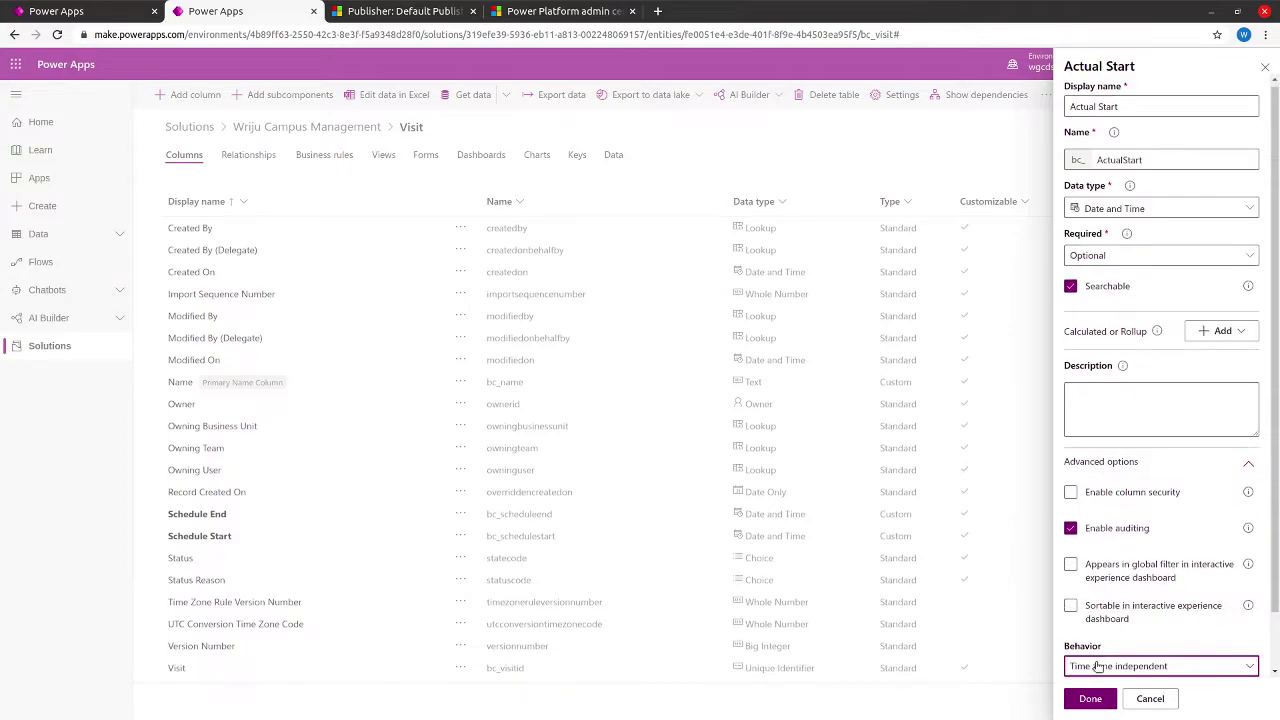
click(1088, 699)
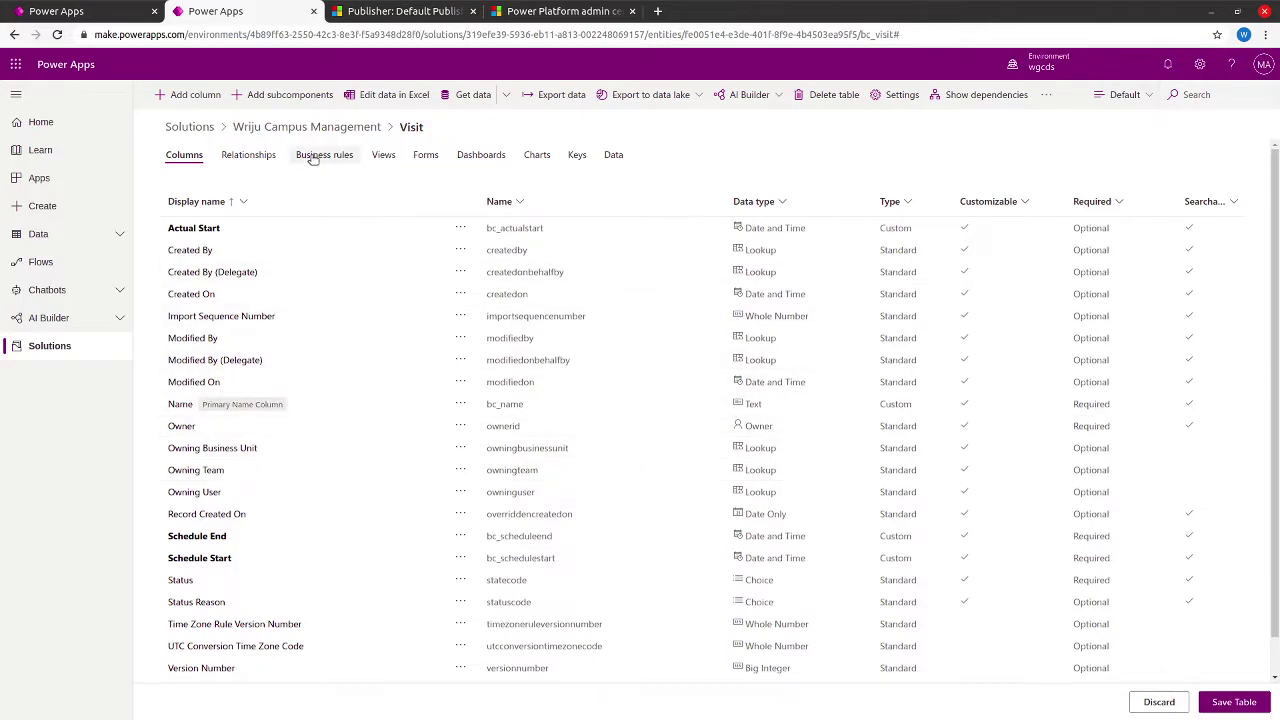
- Start a new Visit column named Code with data type Autonumber
click(198, 96)
click(1097, 108)
text(Code)
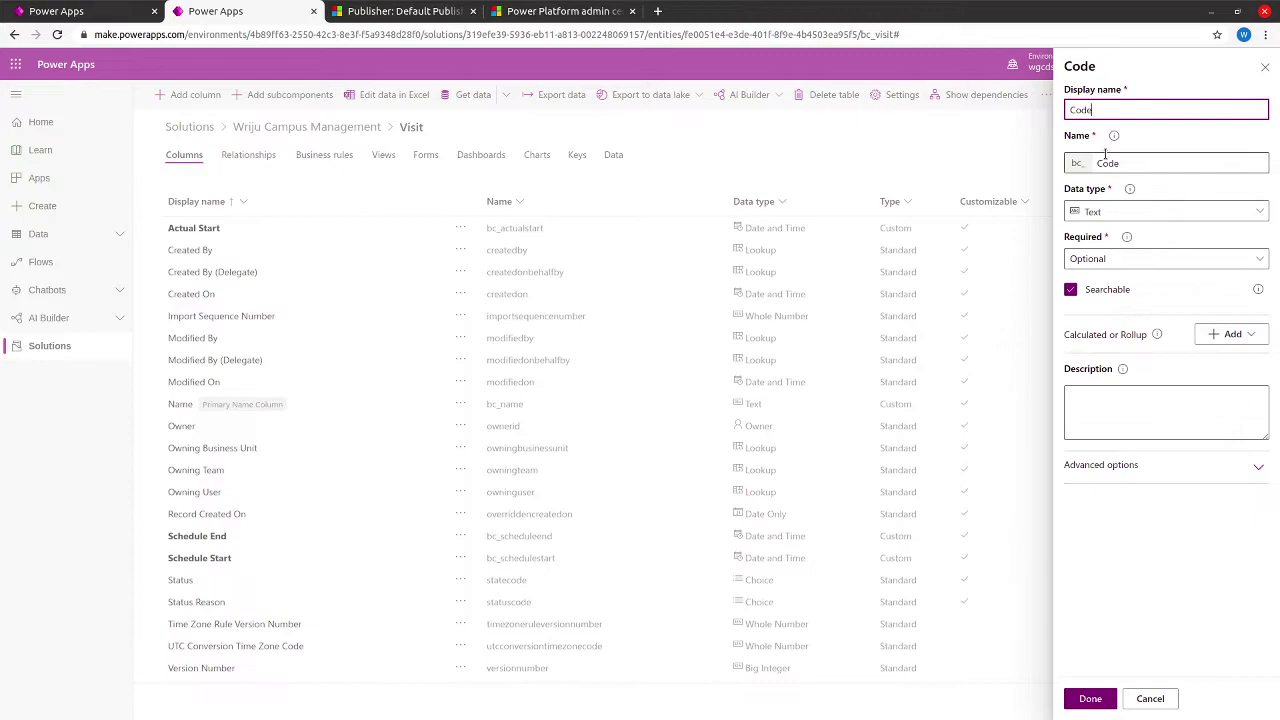
click(1121, 211)
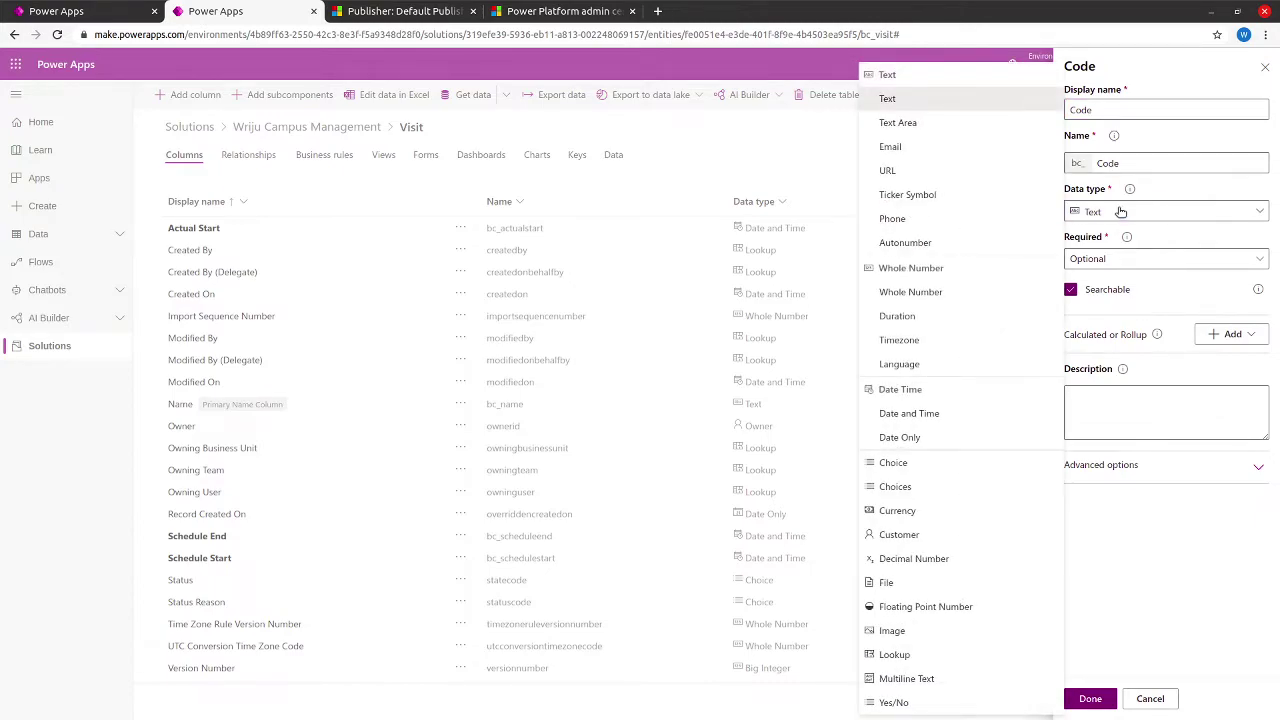
click(975, 244)
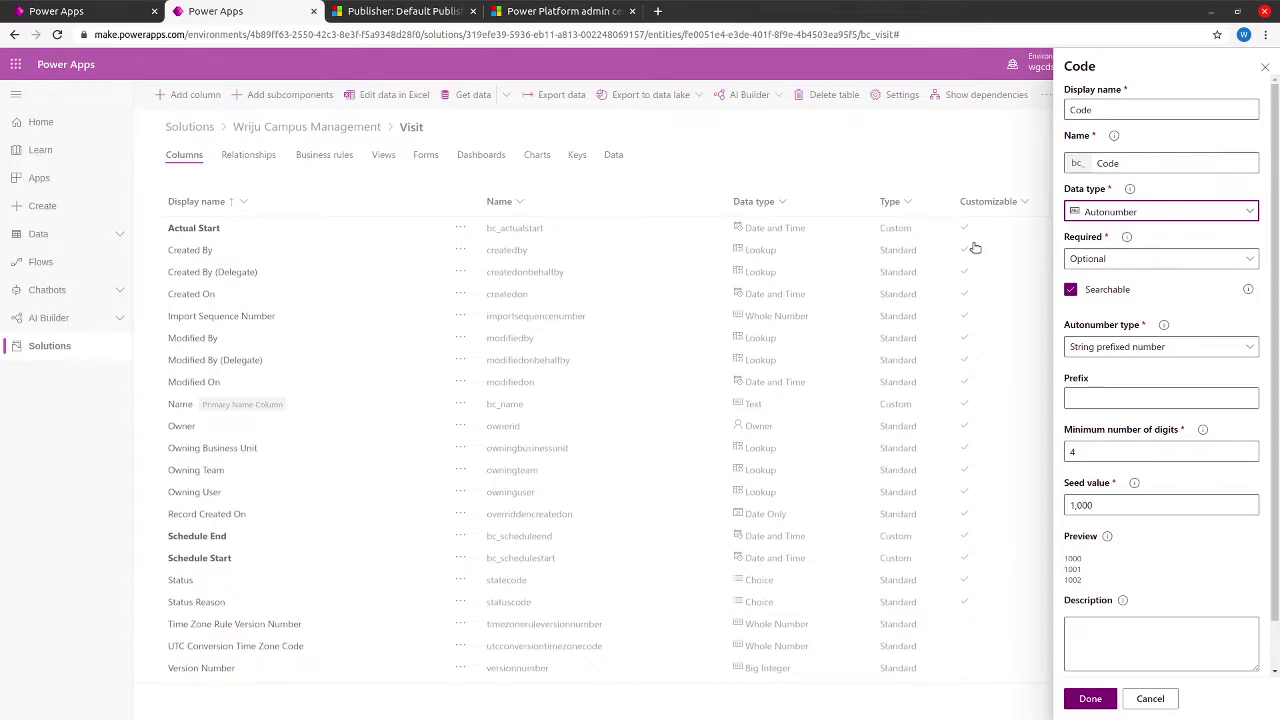
- Set the Code column's autonumber type to Date prefixed number, add the column, and save the Visit table
click(1117, 344)
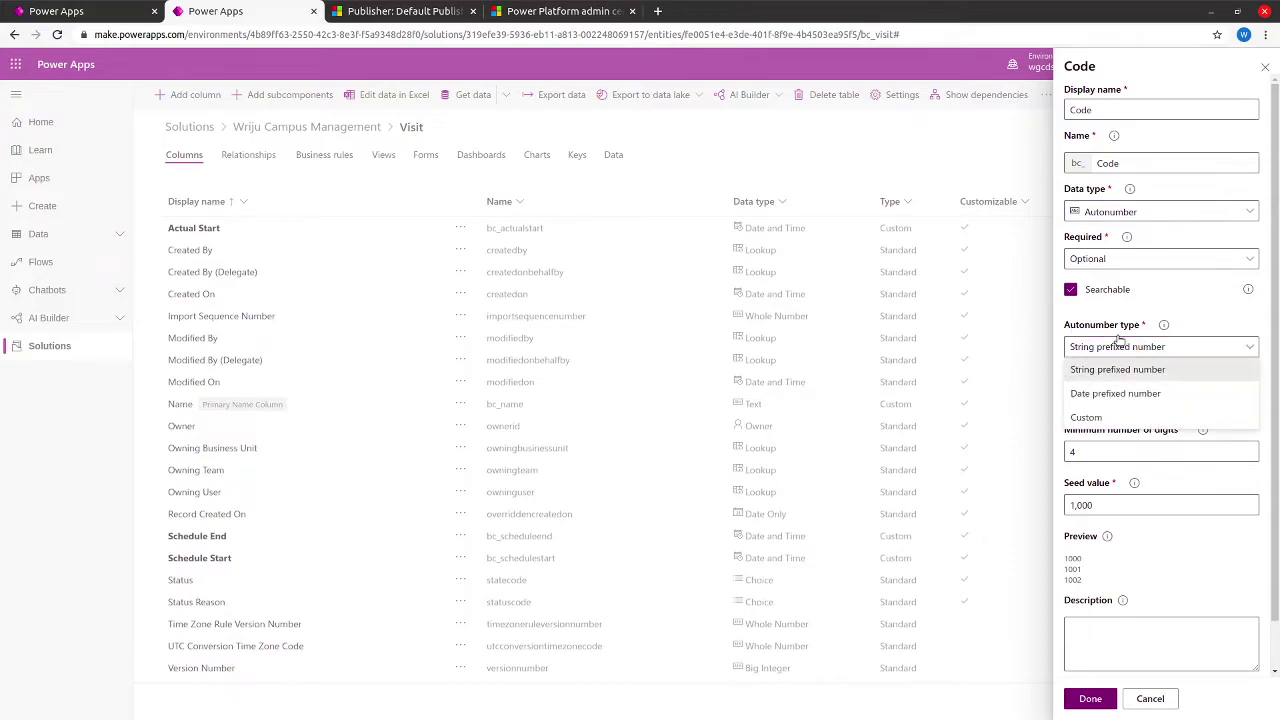
click(1106, 393)
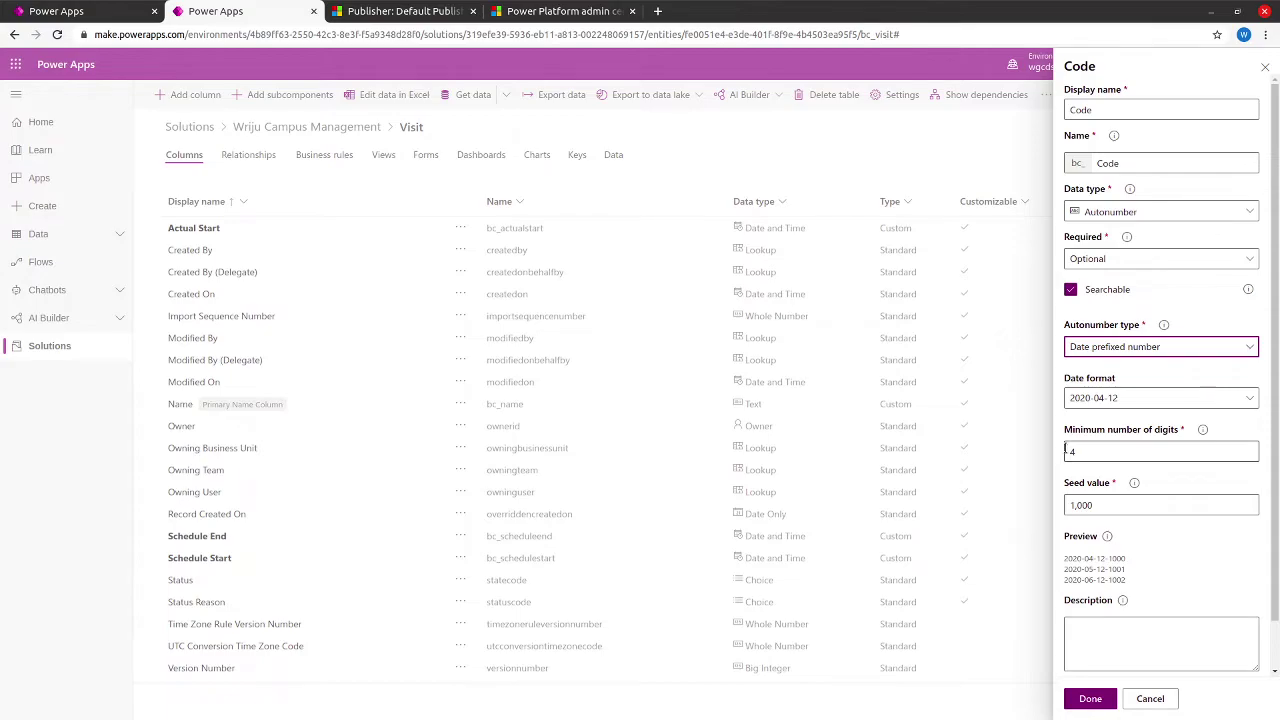
click(1088, 699)
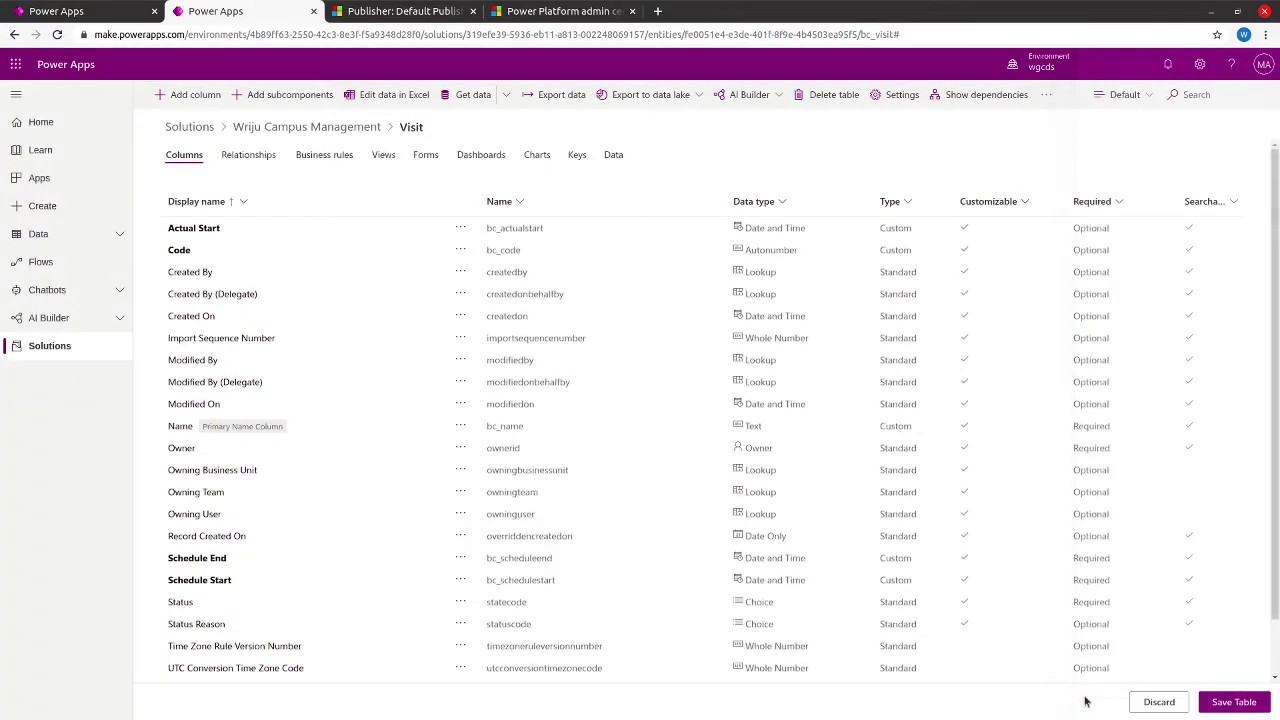
click(1249, 706)
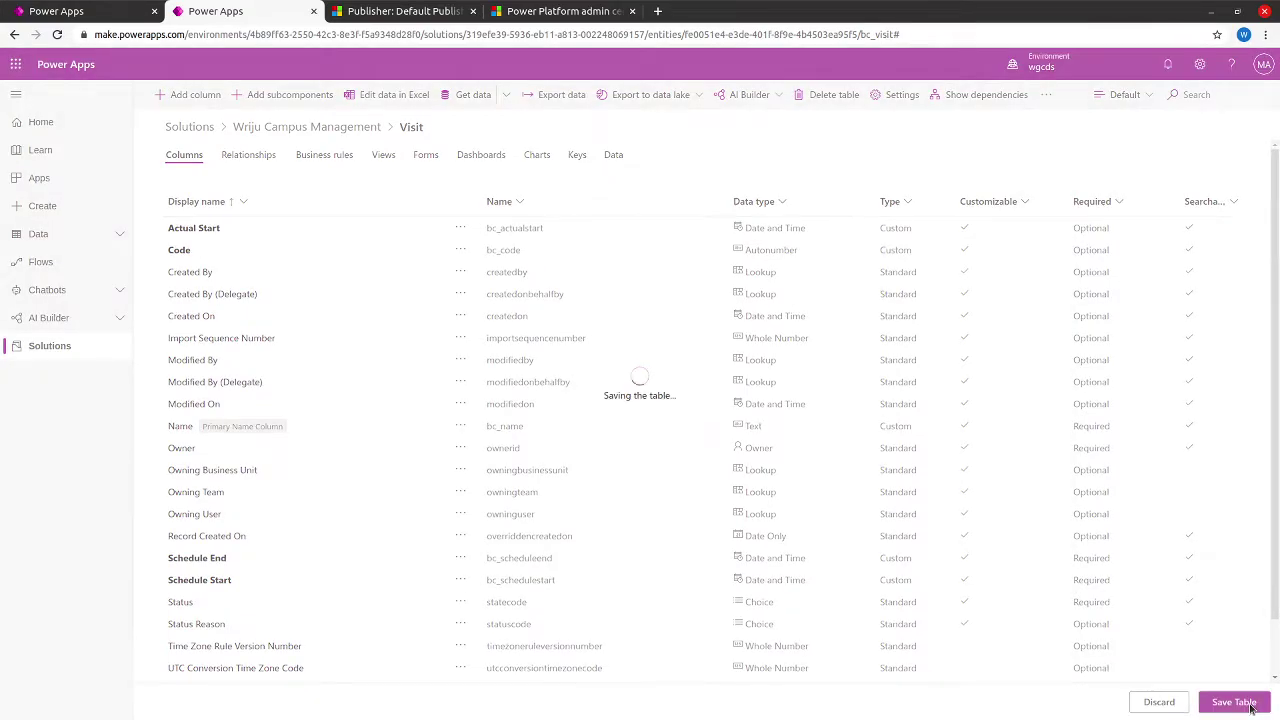
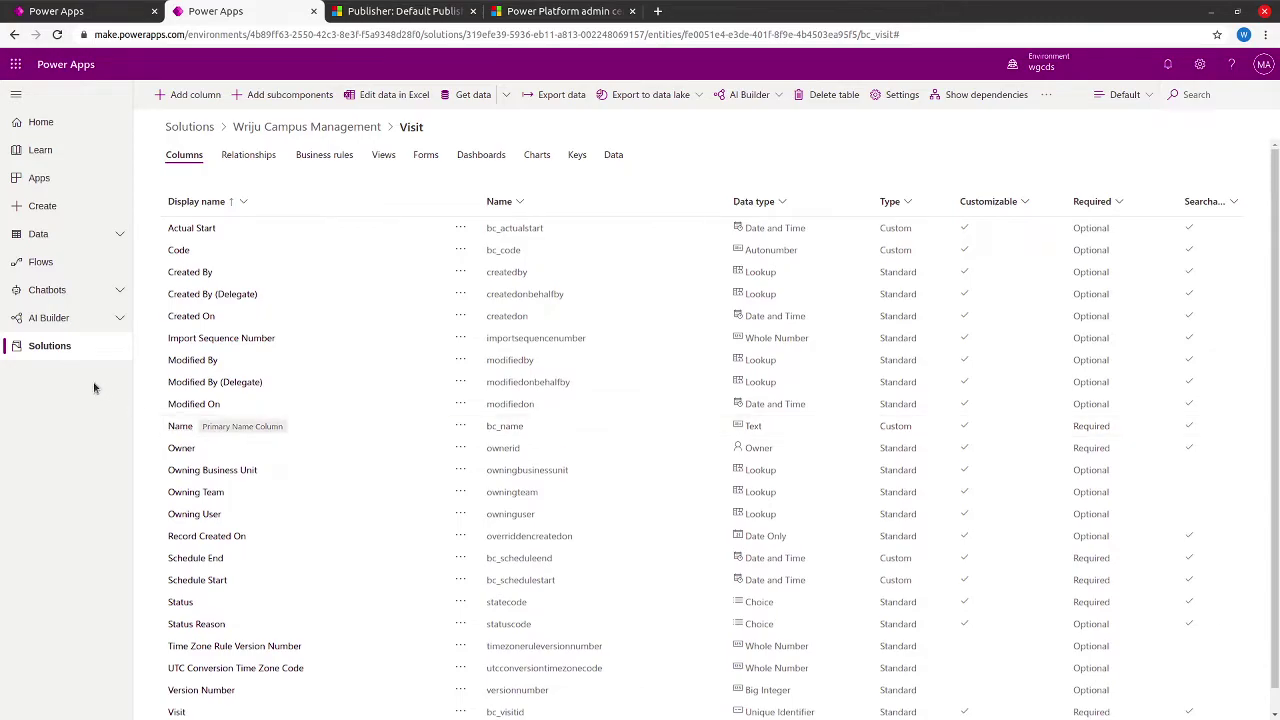
- Reopen the Campus Management solution and look over the Contact table's columns before returning to the solution
click(50, 346)
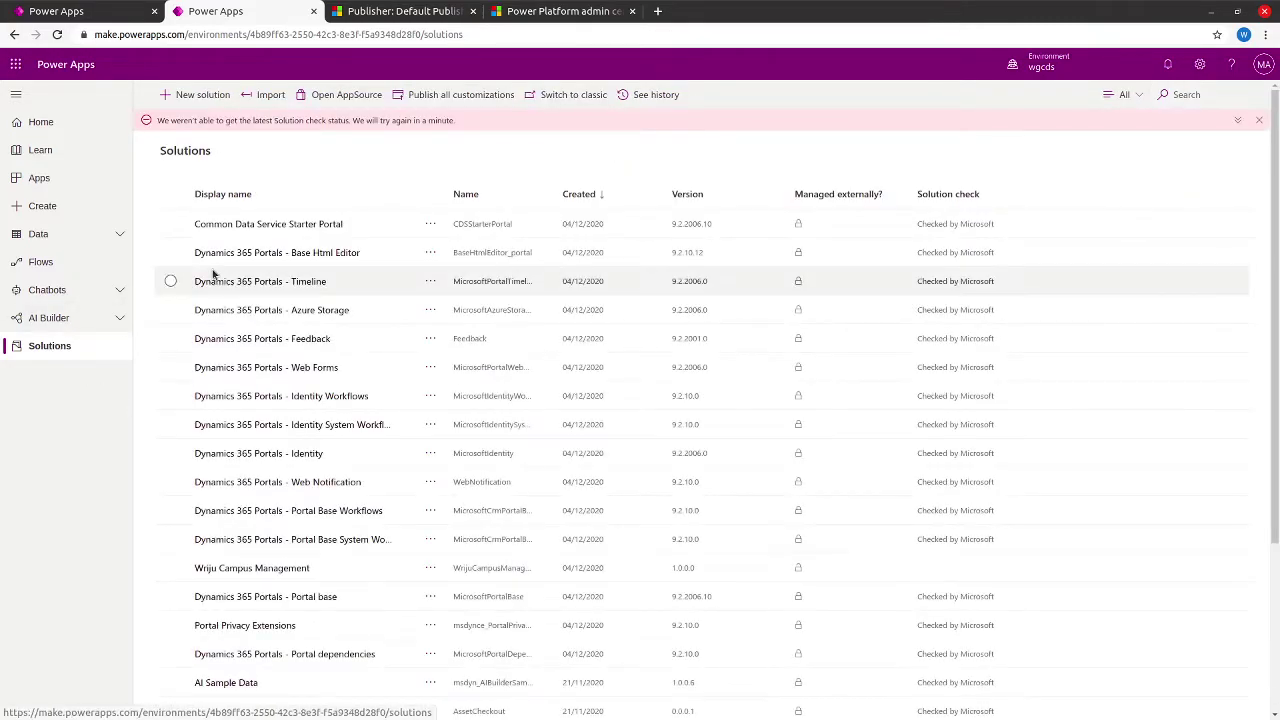
click(245, 568)
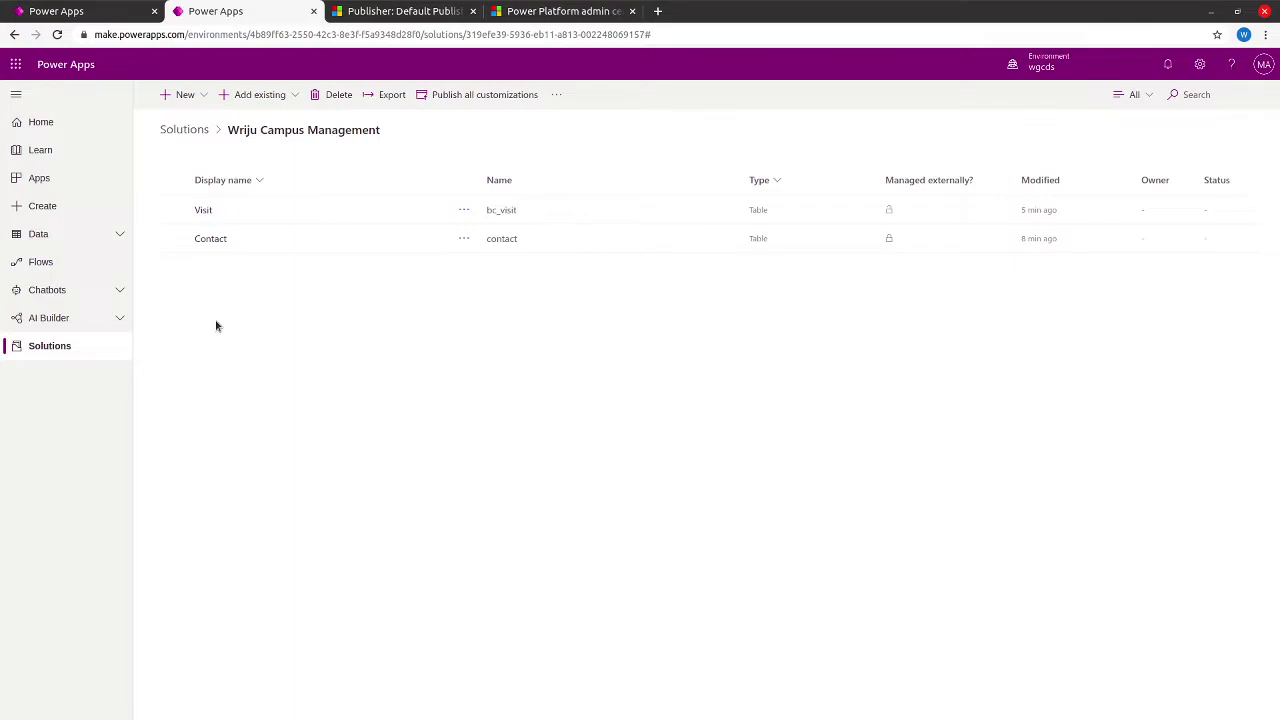
click(198, 240)
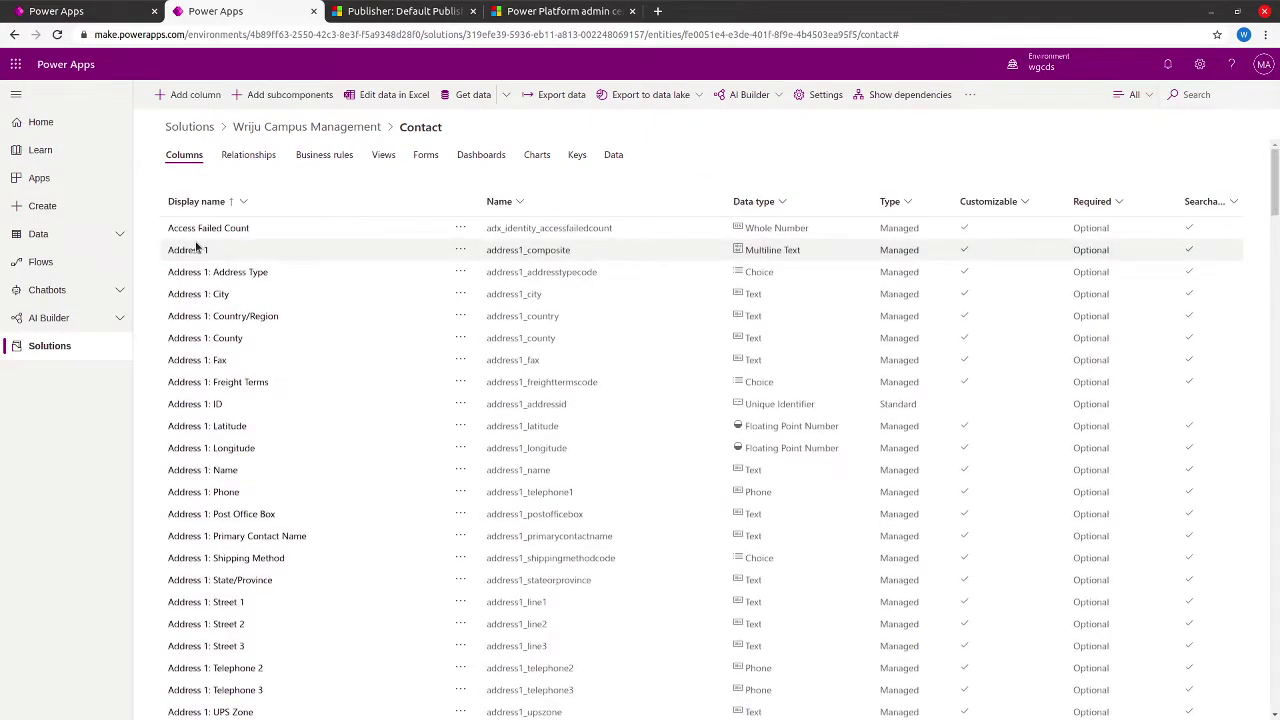
click(355, 126)
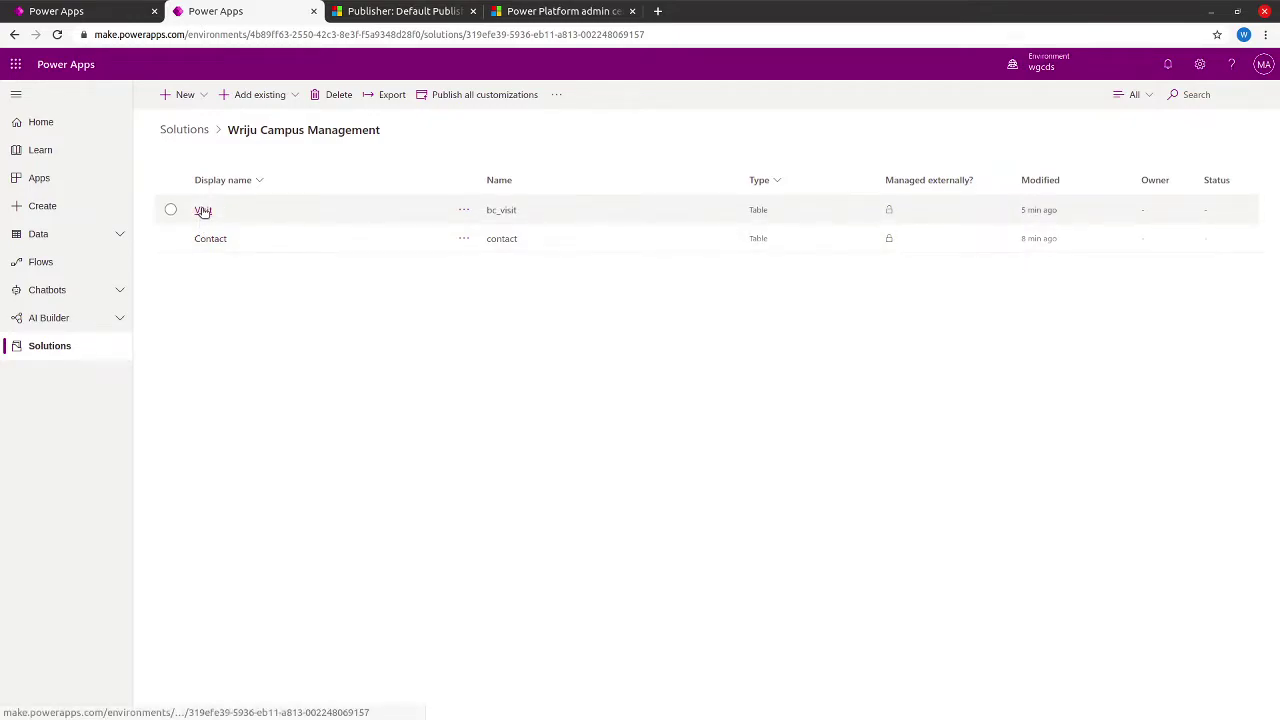
- Start a new many-to-one relationship on the Visit table with Contact as the related table
click(202, 211)
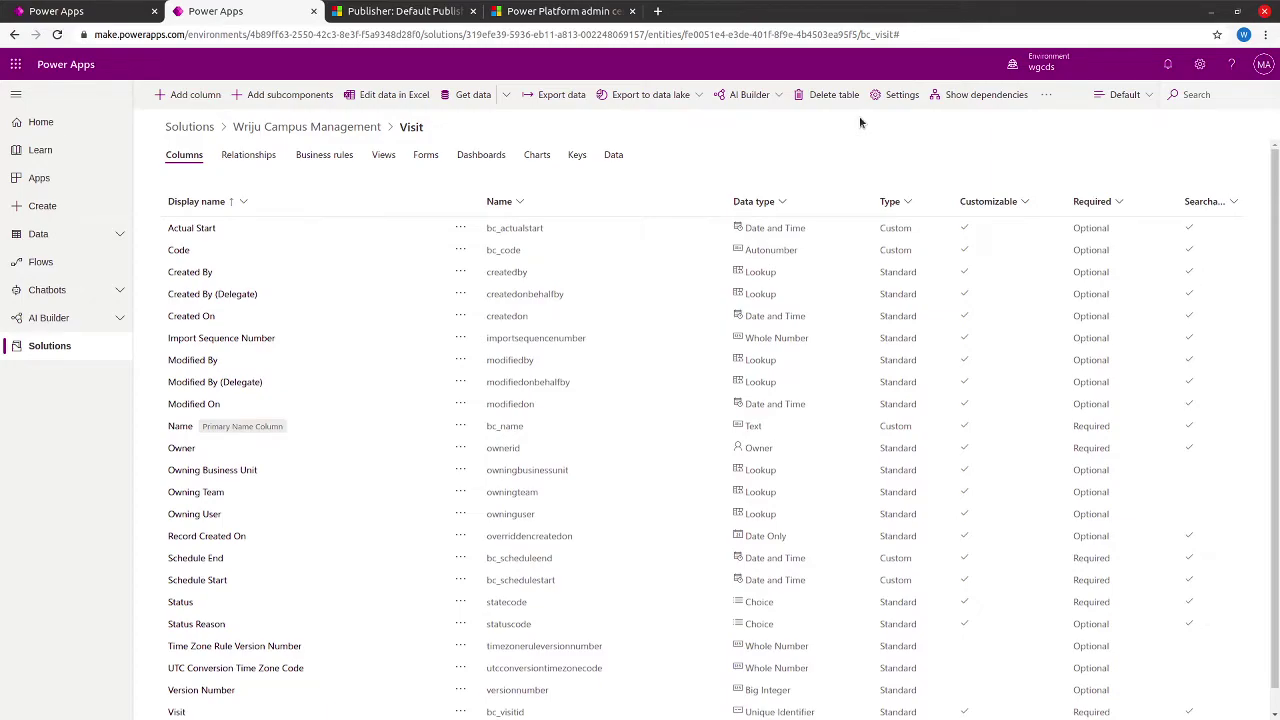
click(257, 158)
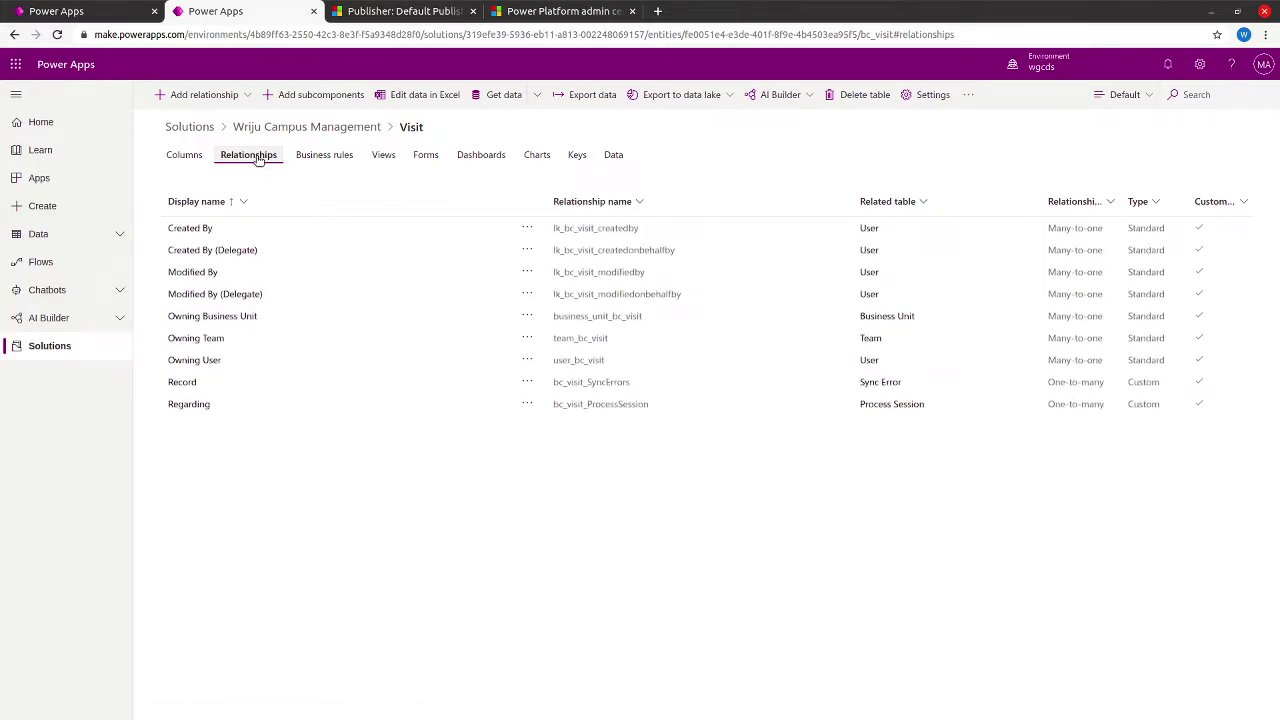
click(250, 97)
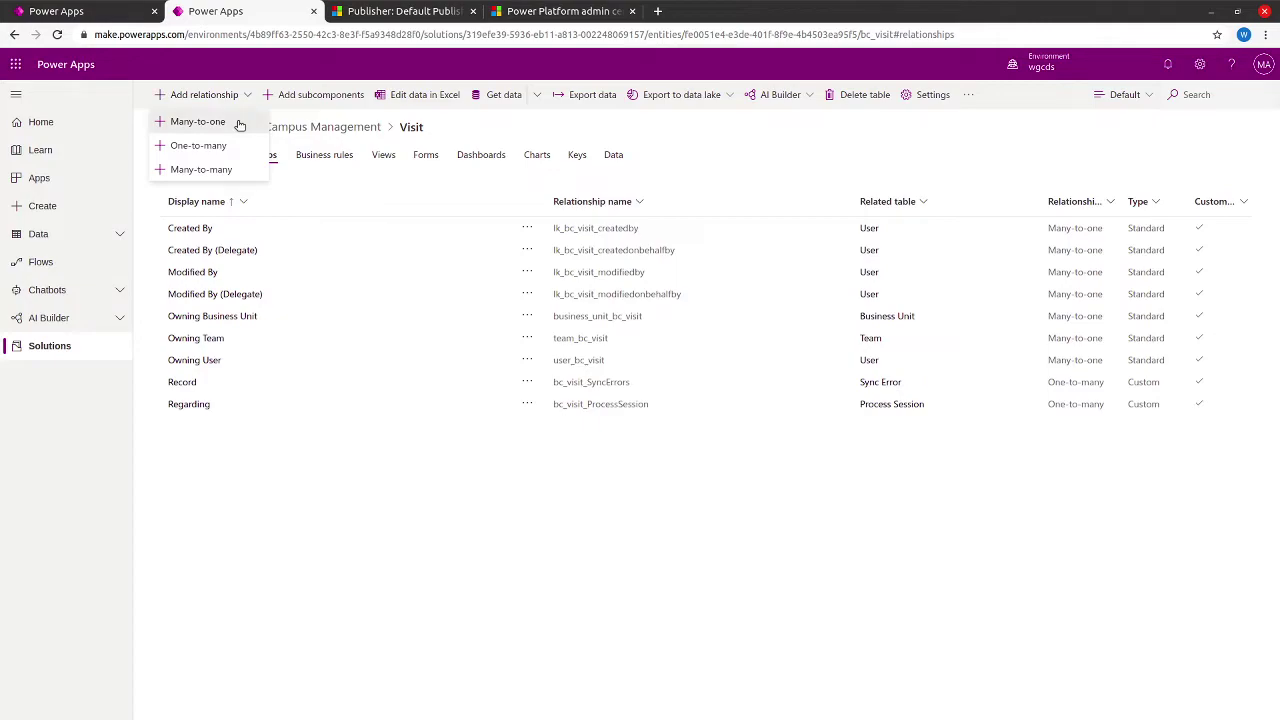
click(240, 124)
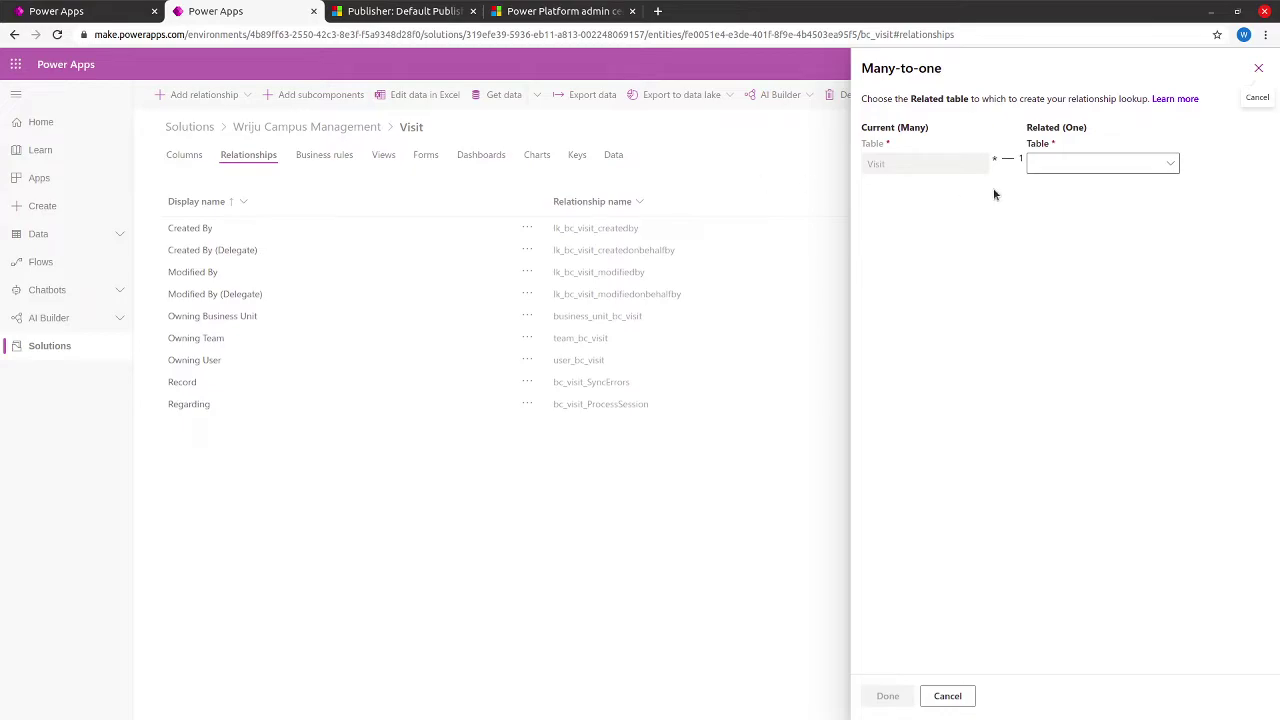
click(1101, 164)
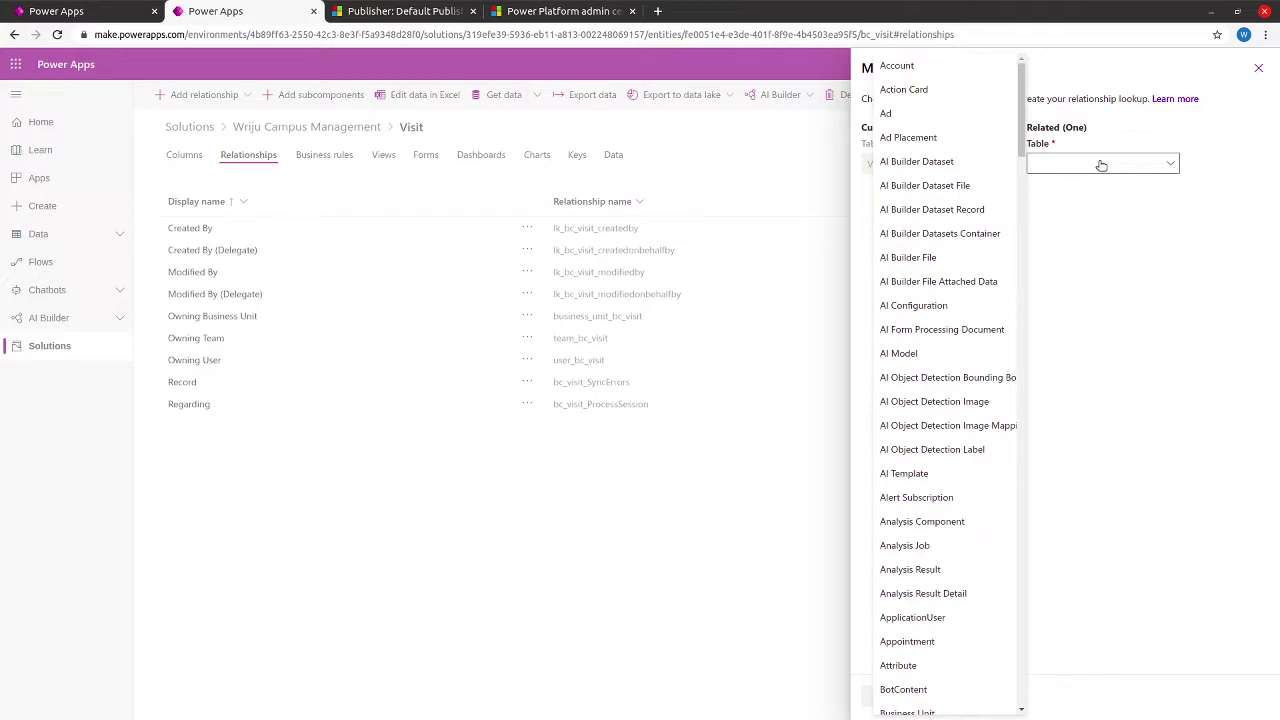
drag(1023, 103, 1024, 238)
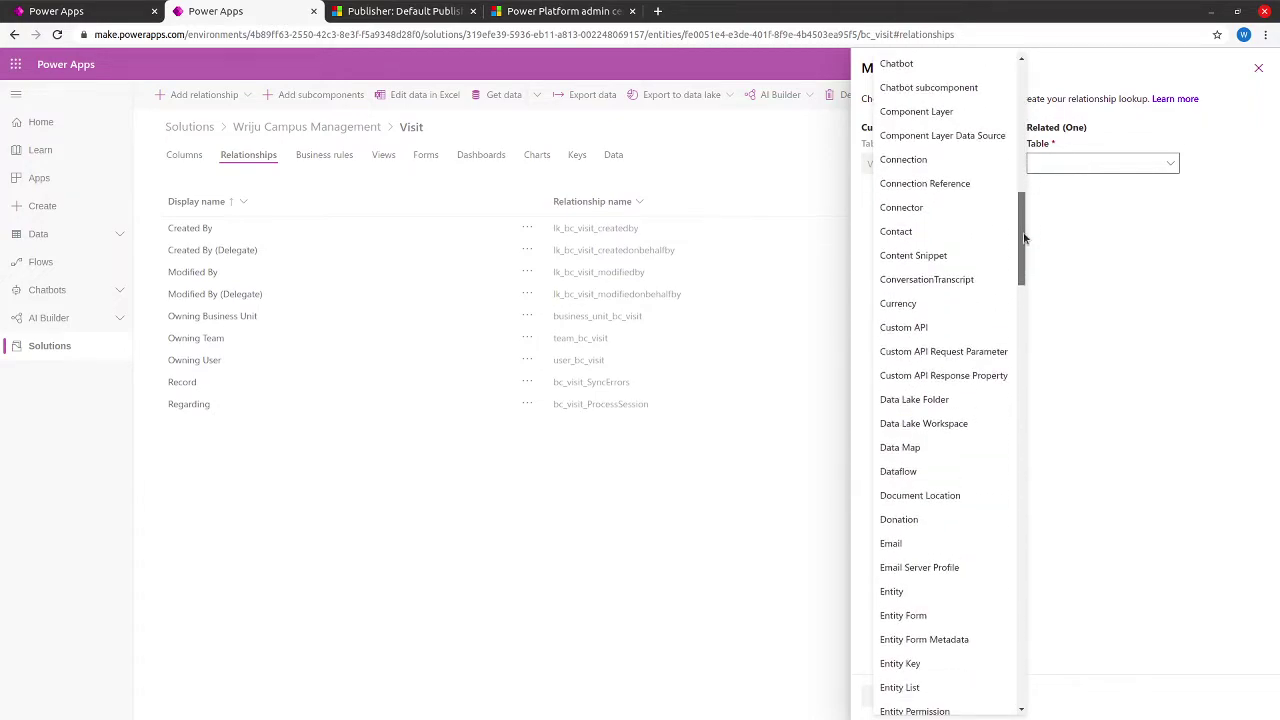
click(945, 230)
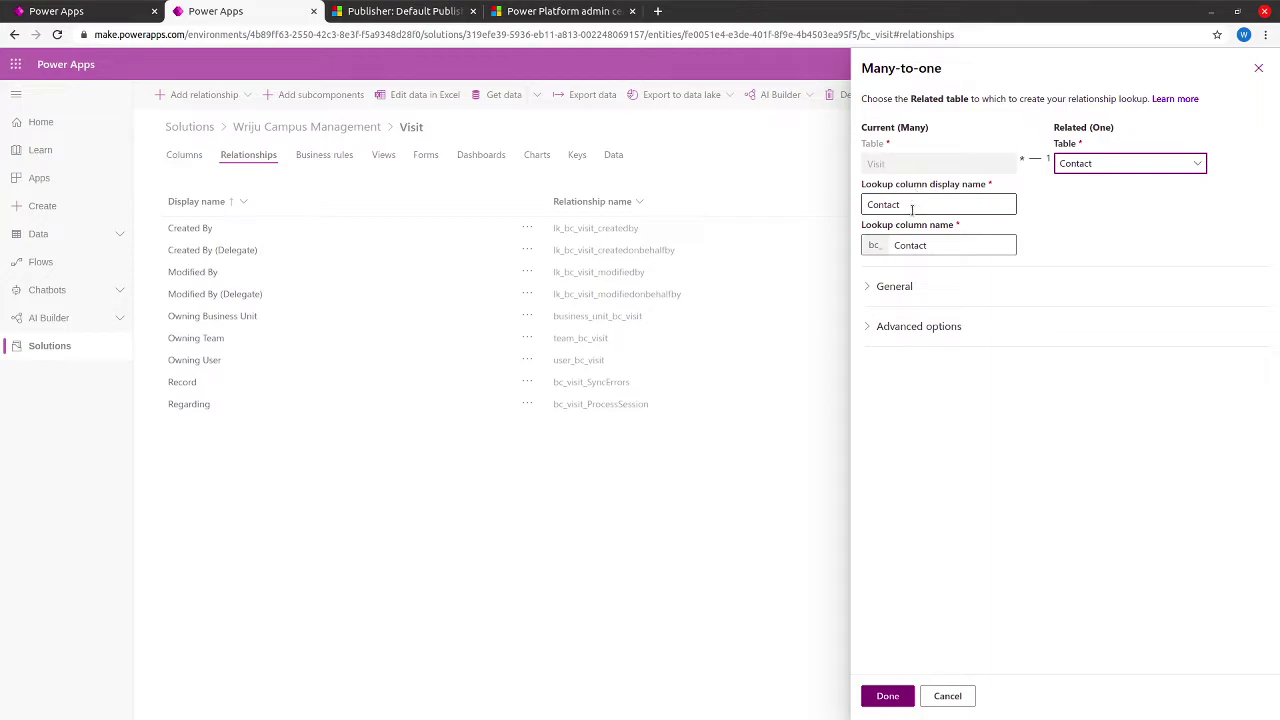
- Set the lookup column name to Visitor, check the general and advanced options, and add the Contact relationship to Visit
double_click(932, 244)
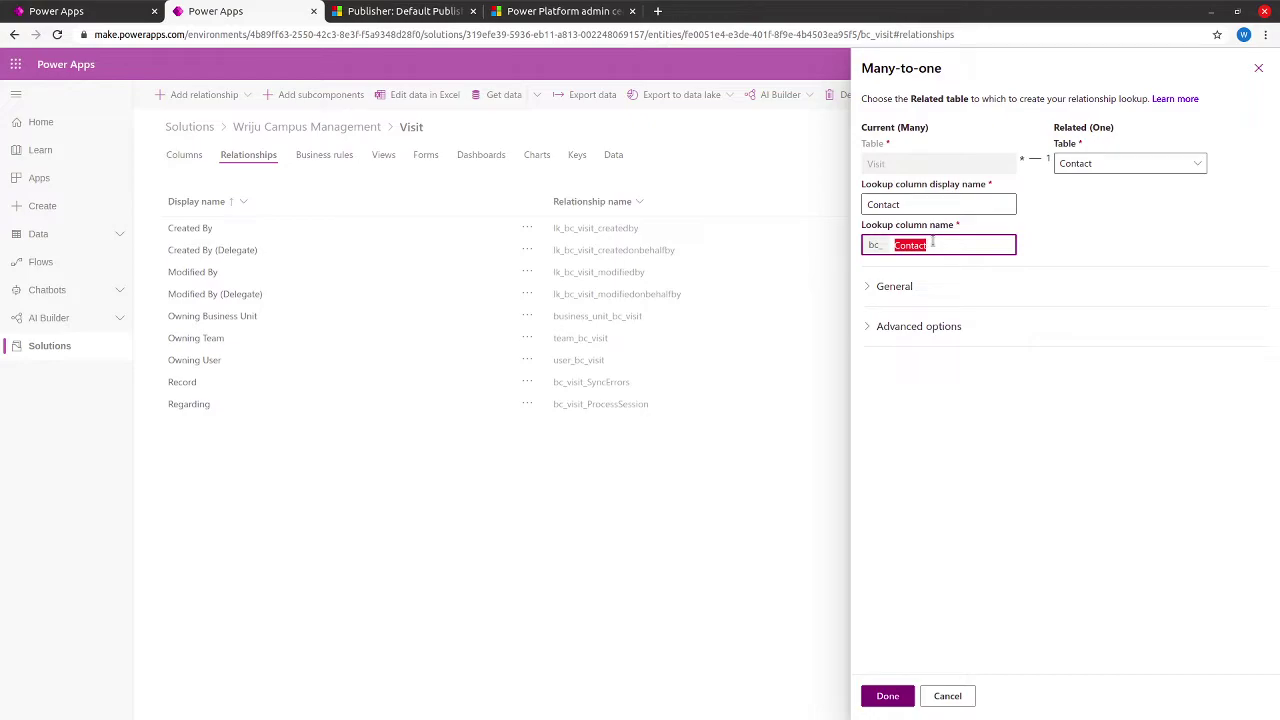
text(Visitor)
click(896, 292)
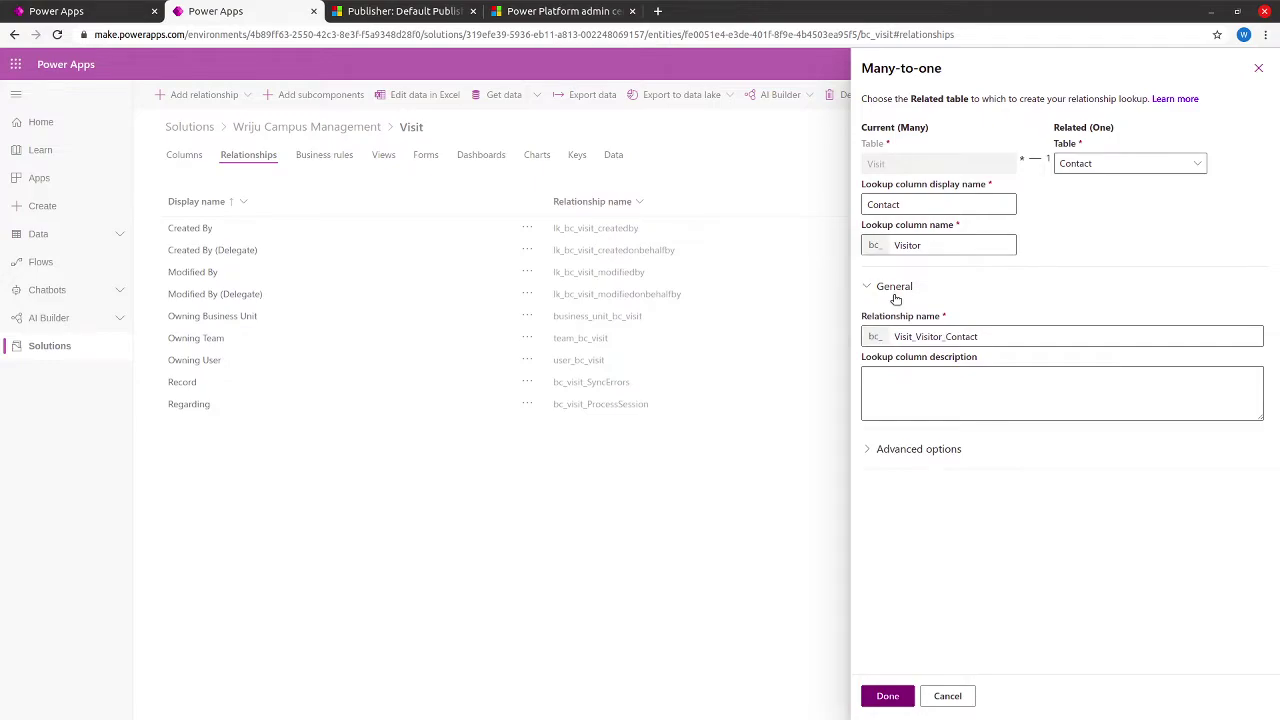
click(895, 292)
click(897, 327)
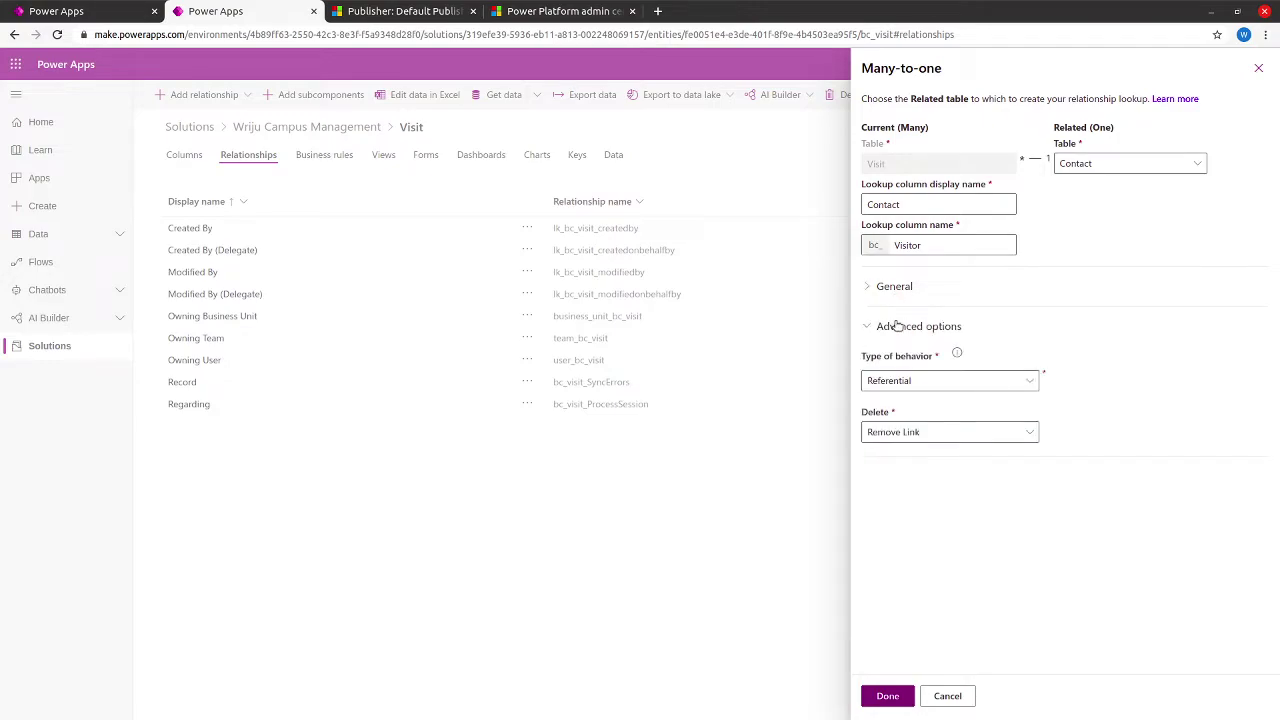
click(897, 327)
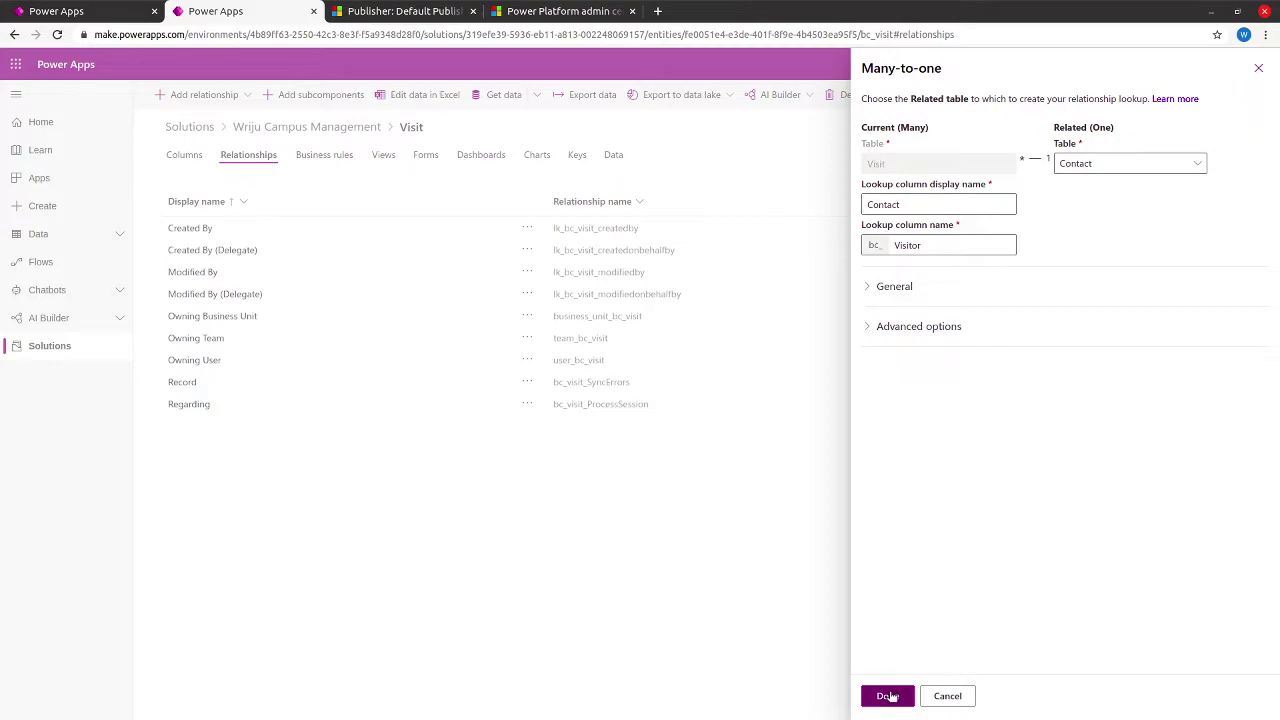
click(888, 696)
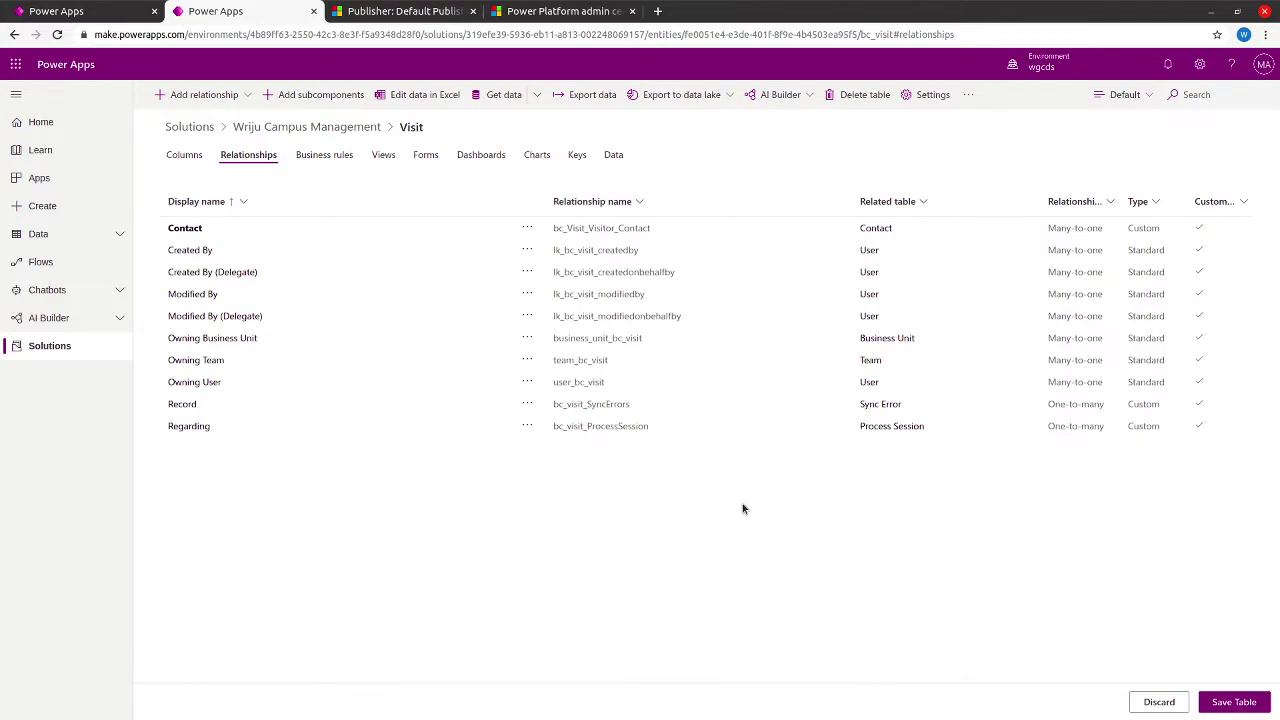
click(187, 94)
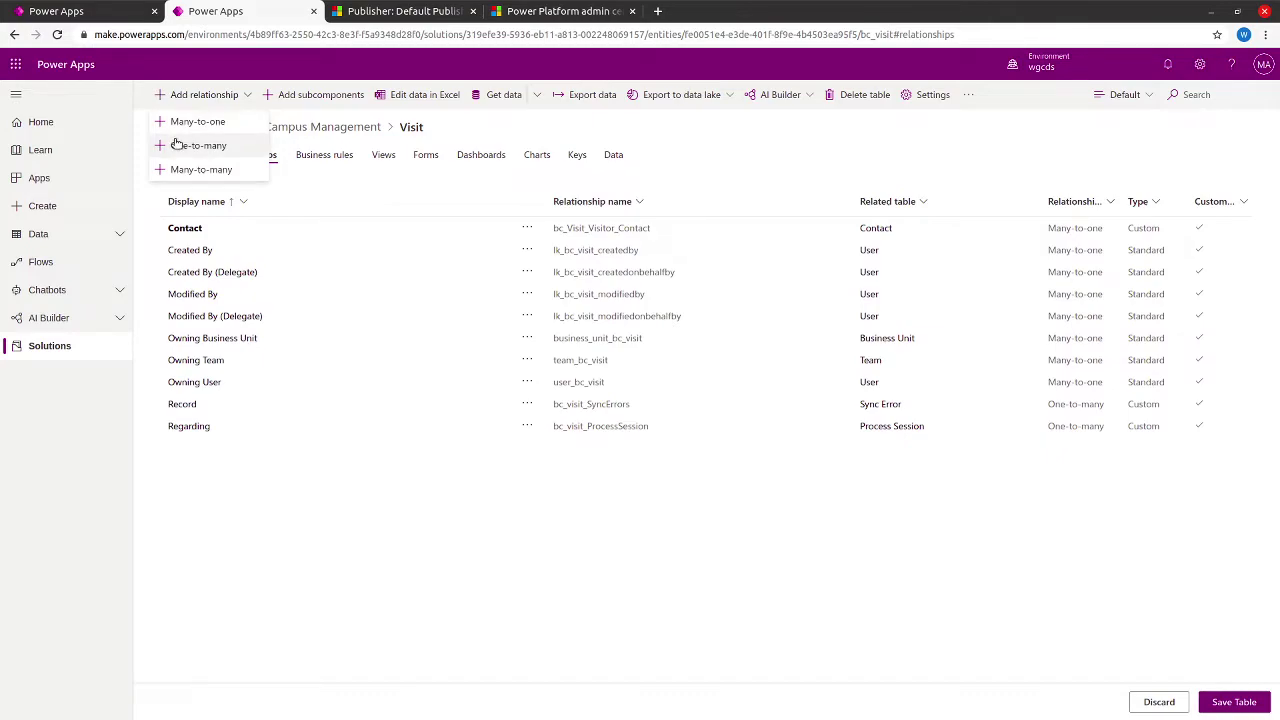
click(177, 129)
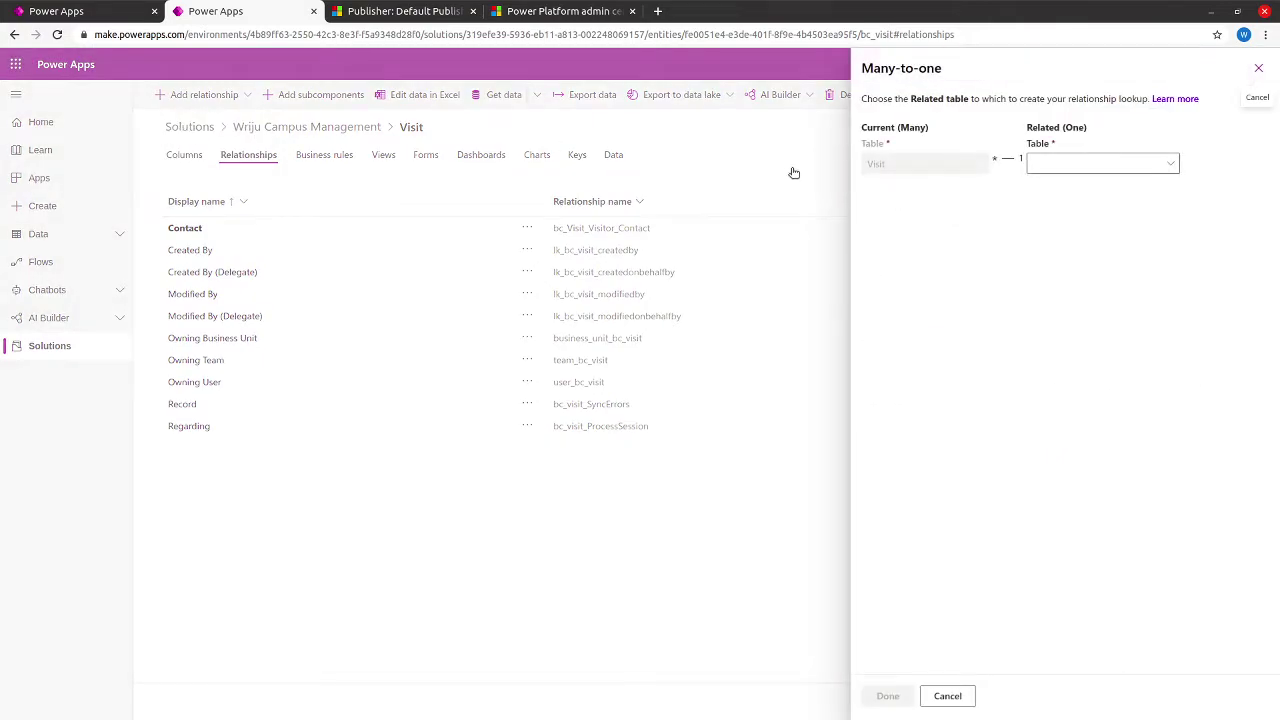
click(1058, 171)
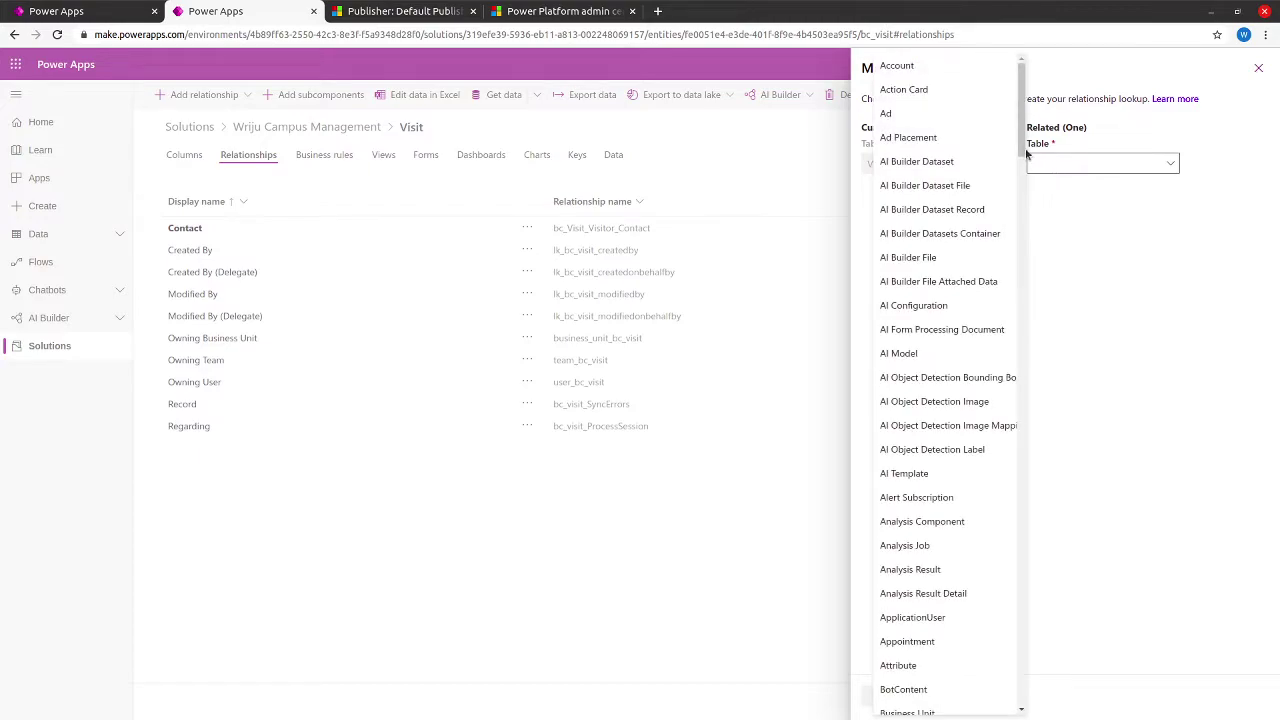
drag(1021, 133, 1020, 174)
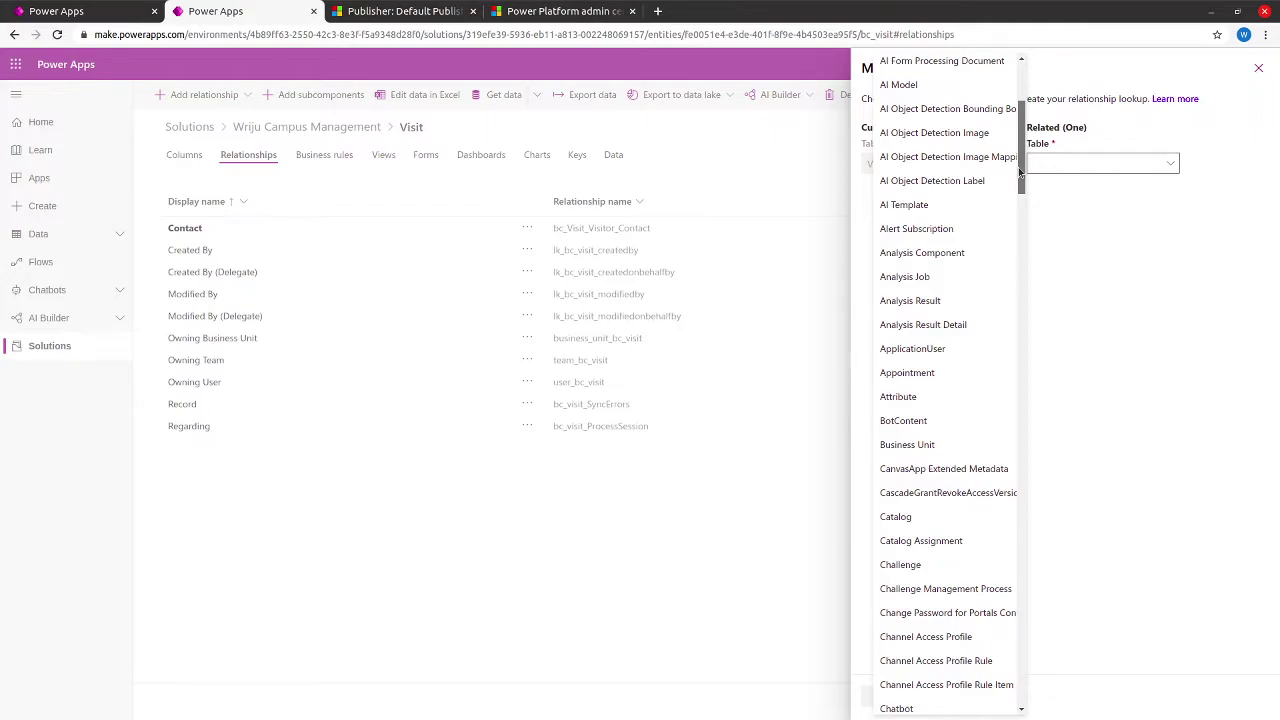
drag(1020, 174, 1024, 145)
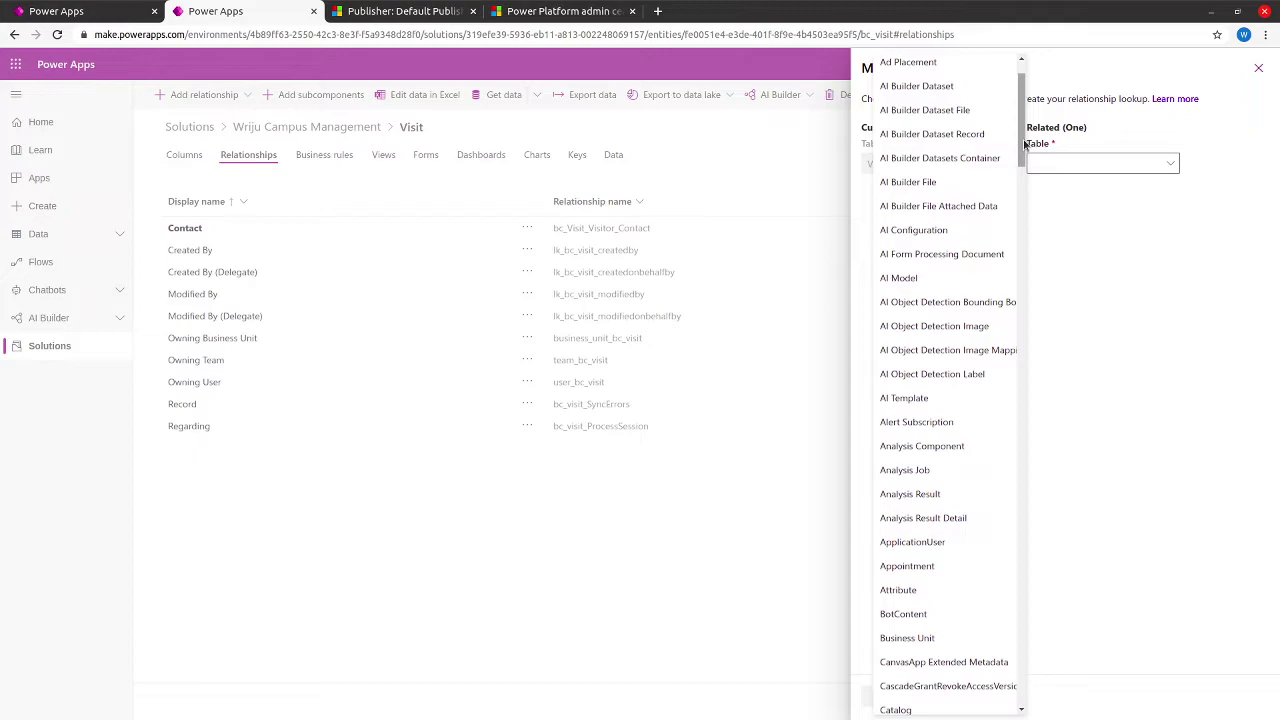
click(1096, 92)
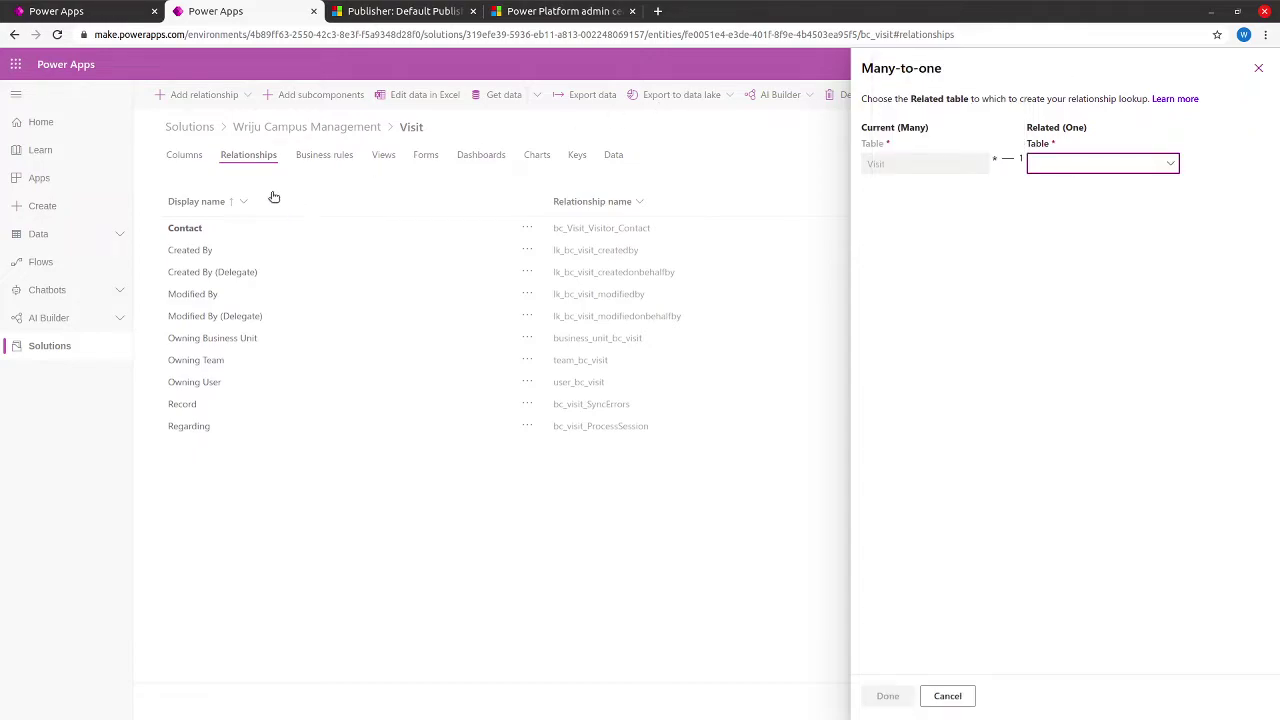
click(105, 251)
click(1258, 67)
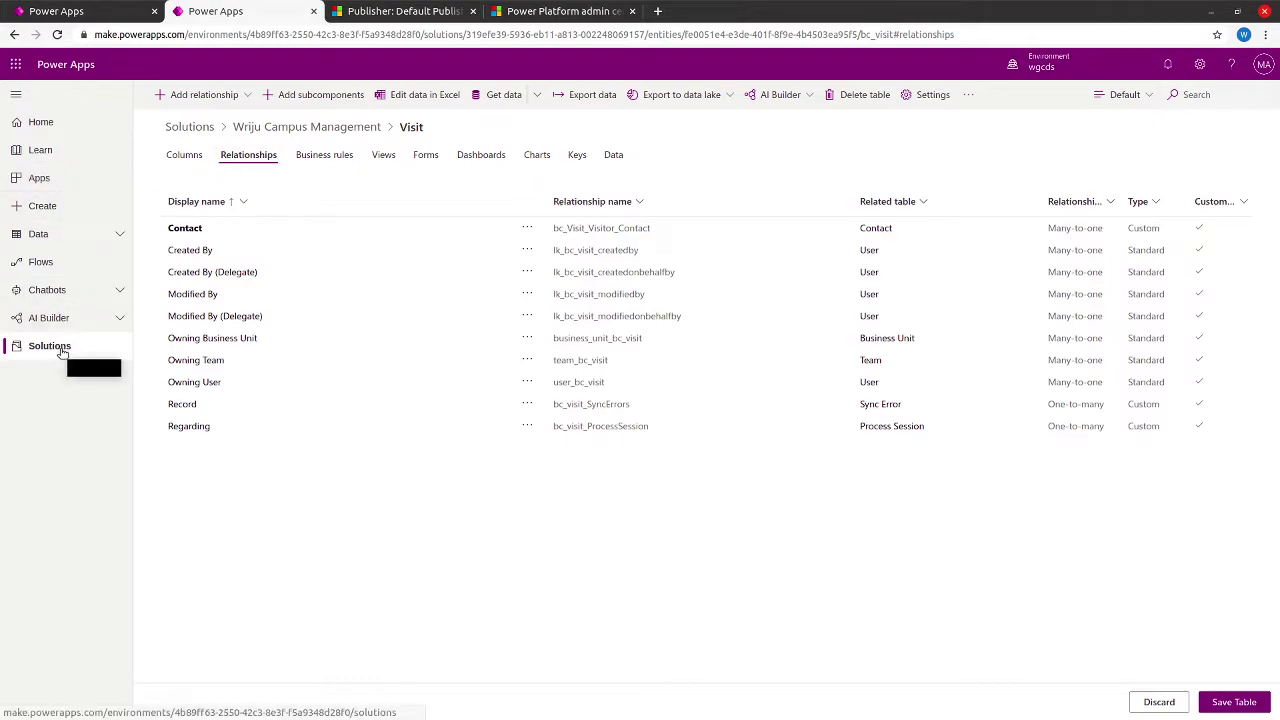
- Save the Visit table with its Contact relationship and return to the Wriju Campus Management solution
click(306, 127)
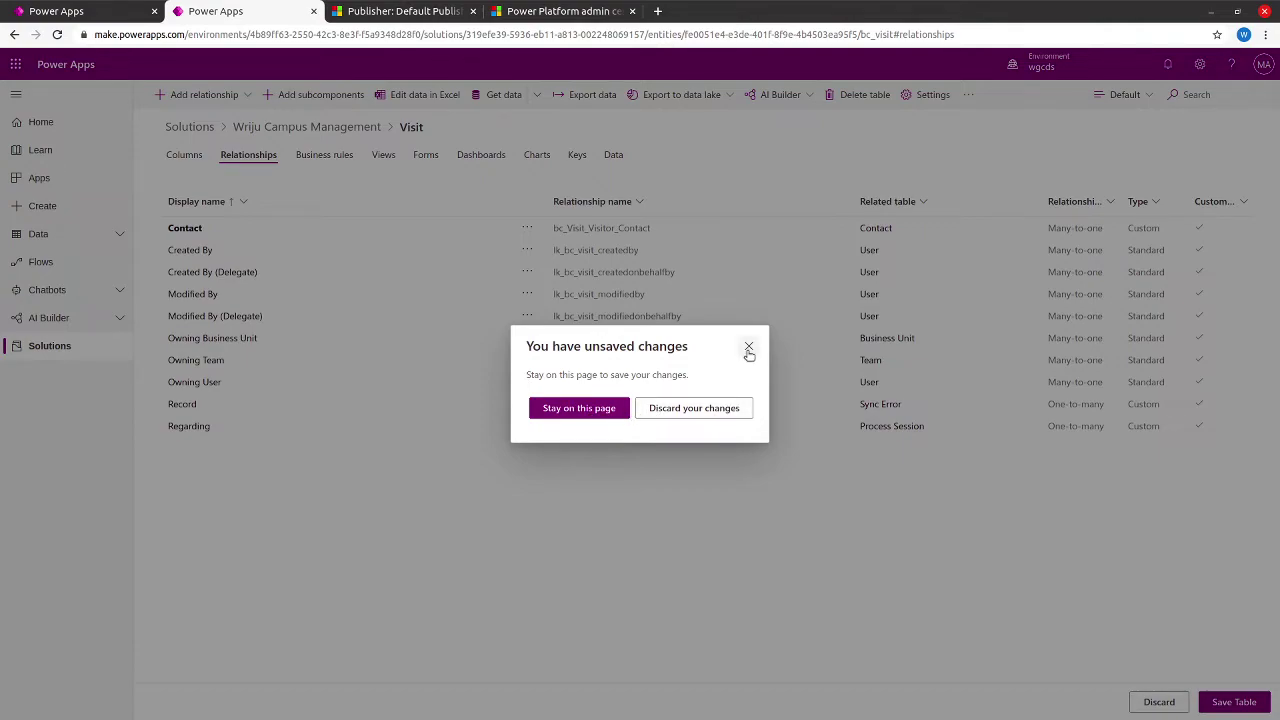
click(748, 348)
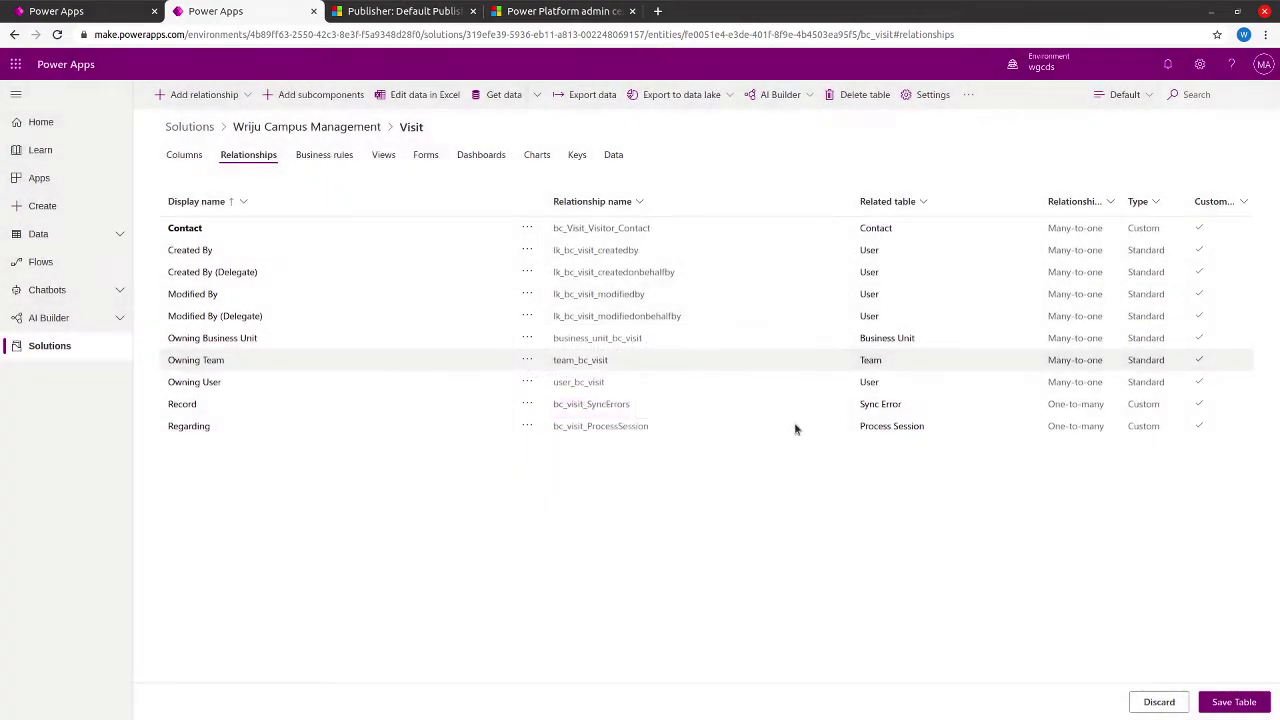
click(1255, 702)
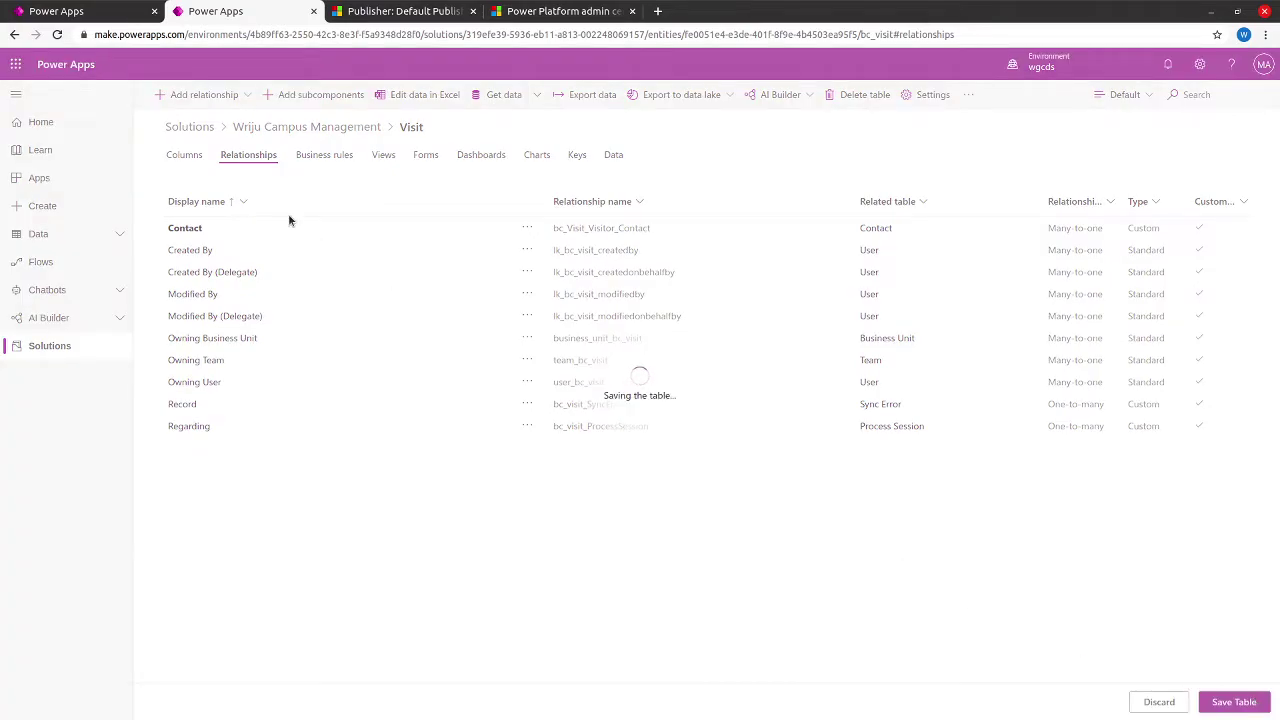
click(311, 131)
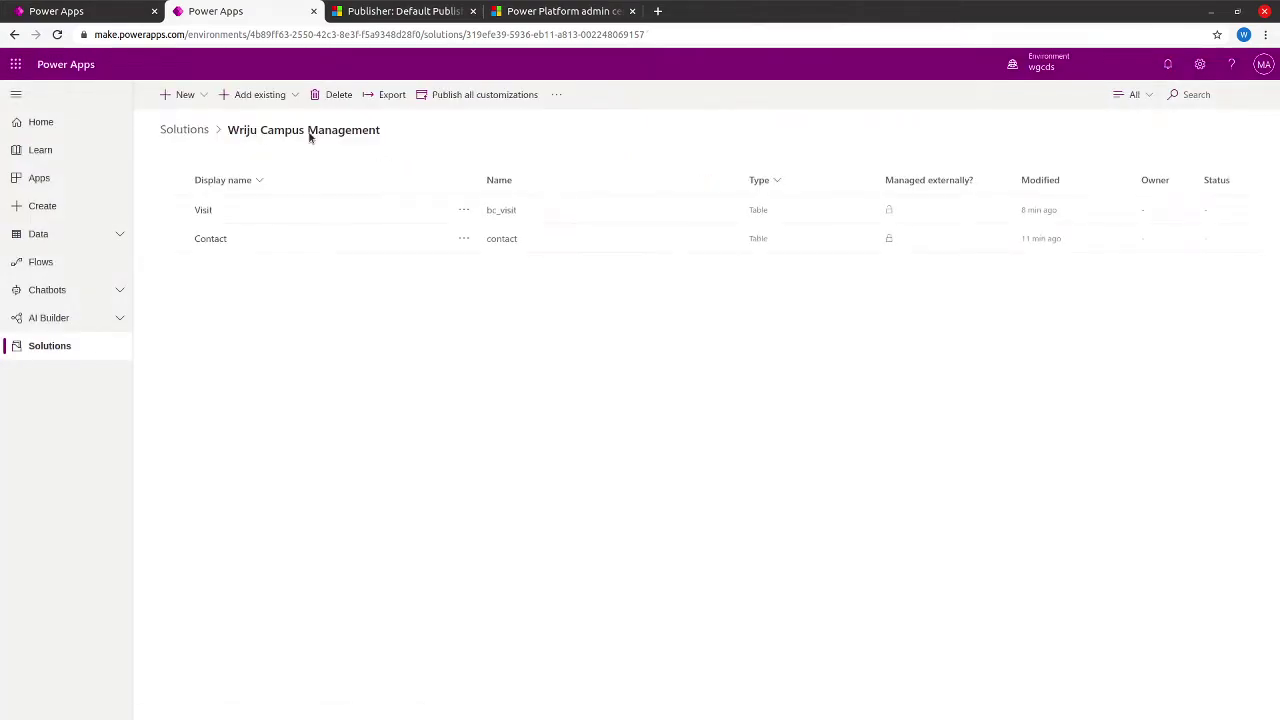
- Create a new table in the solution with the display name Building
click(190, 95)
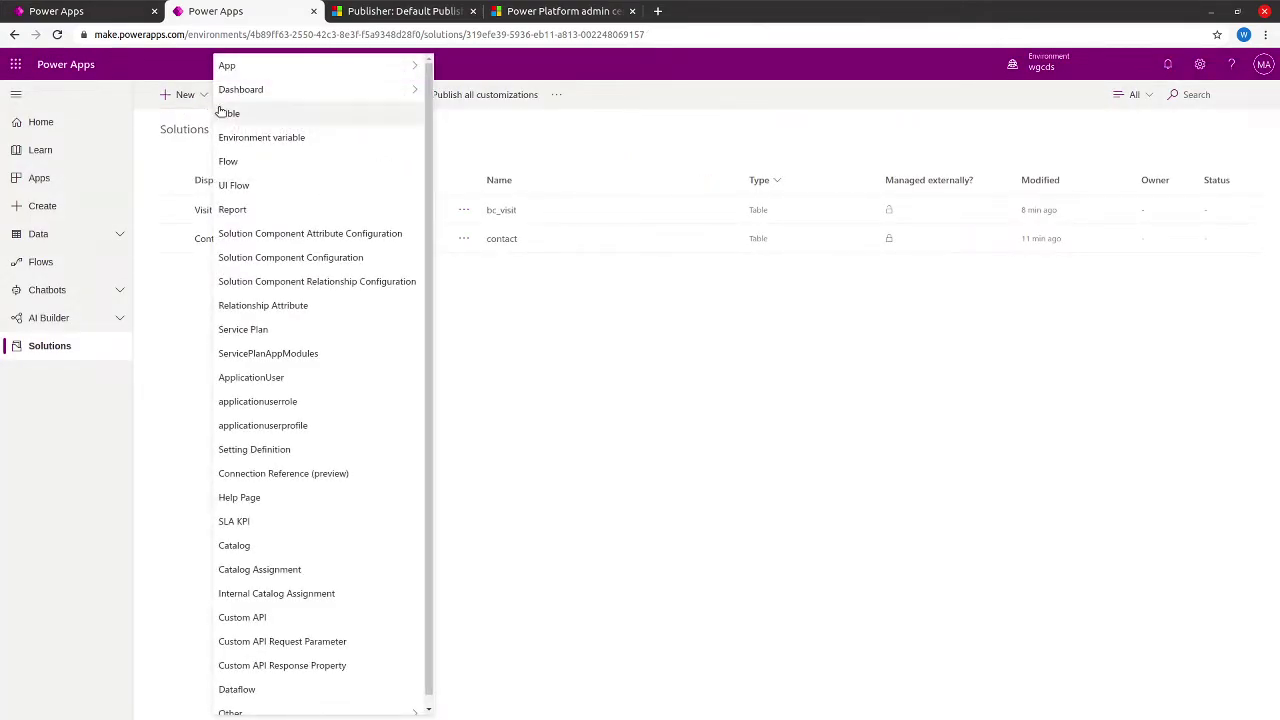
click(222, 114)
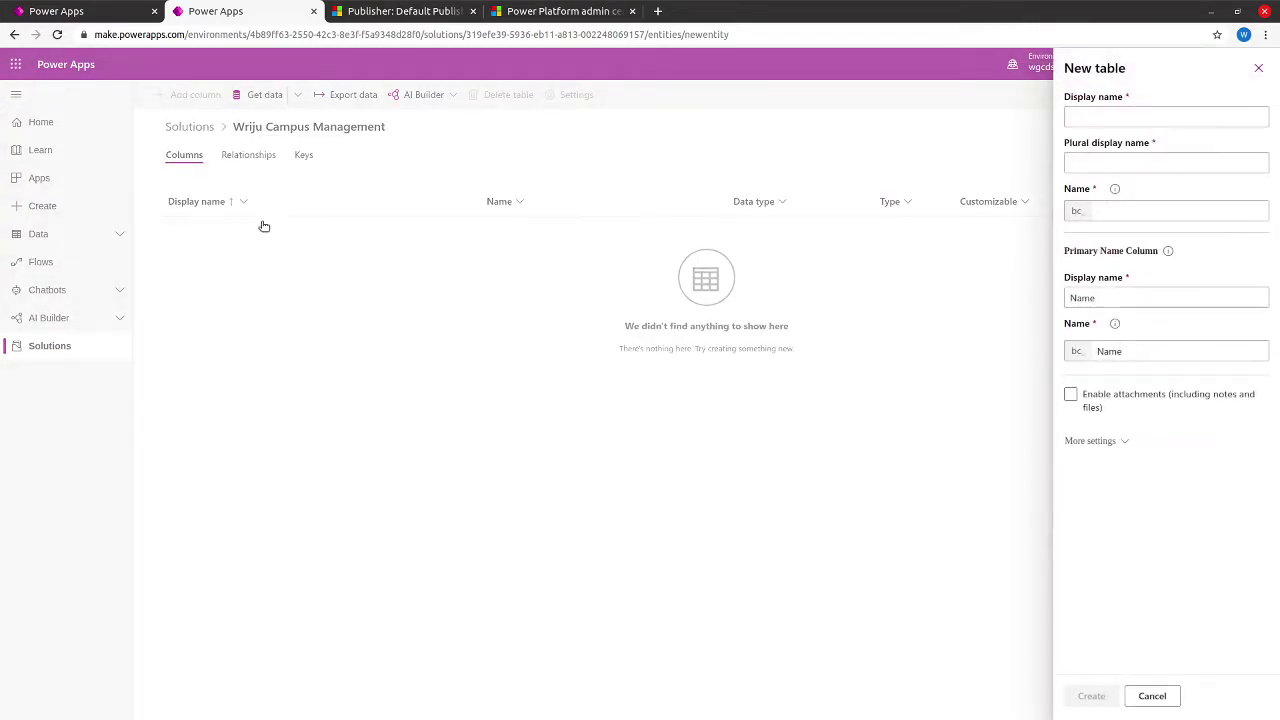
click(1084, 115)
text(Building)
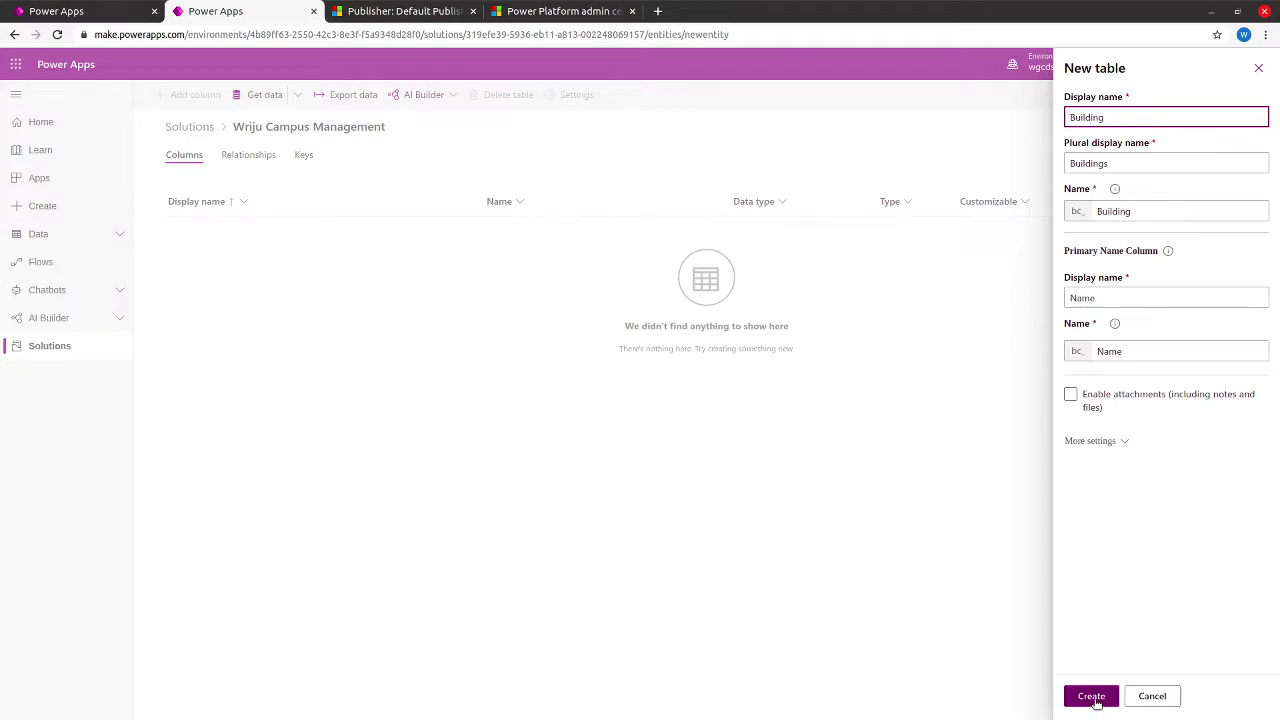
click(1097, 698)
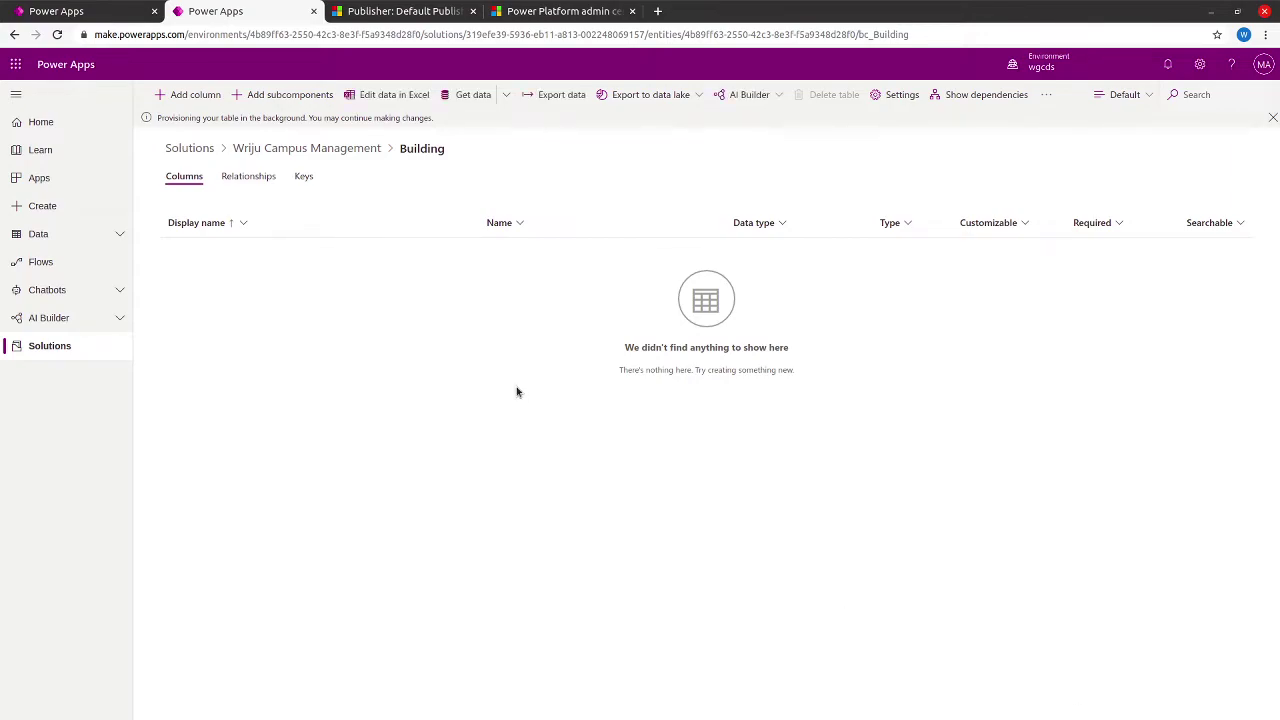
- Add a many-to-one relationship from the Visit table to the Building table, keeping the default lookup column names
click(277, 150)
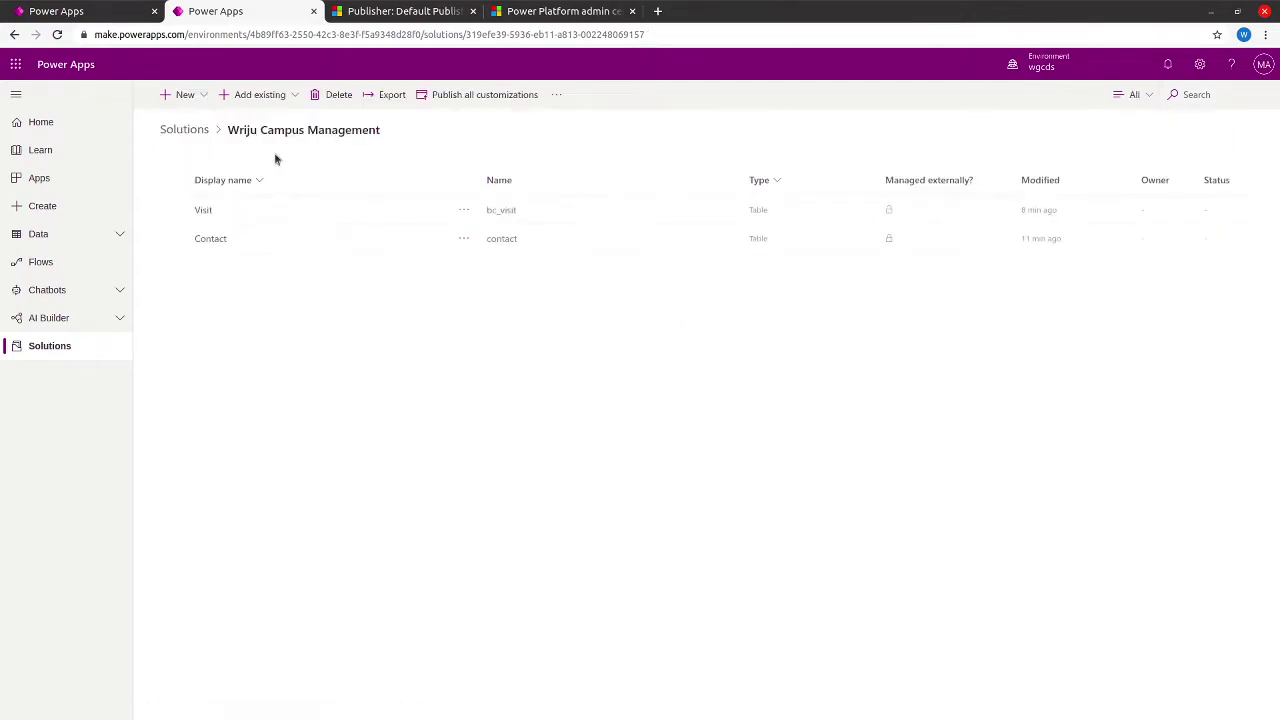
click(206, 238)
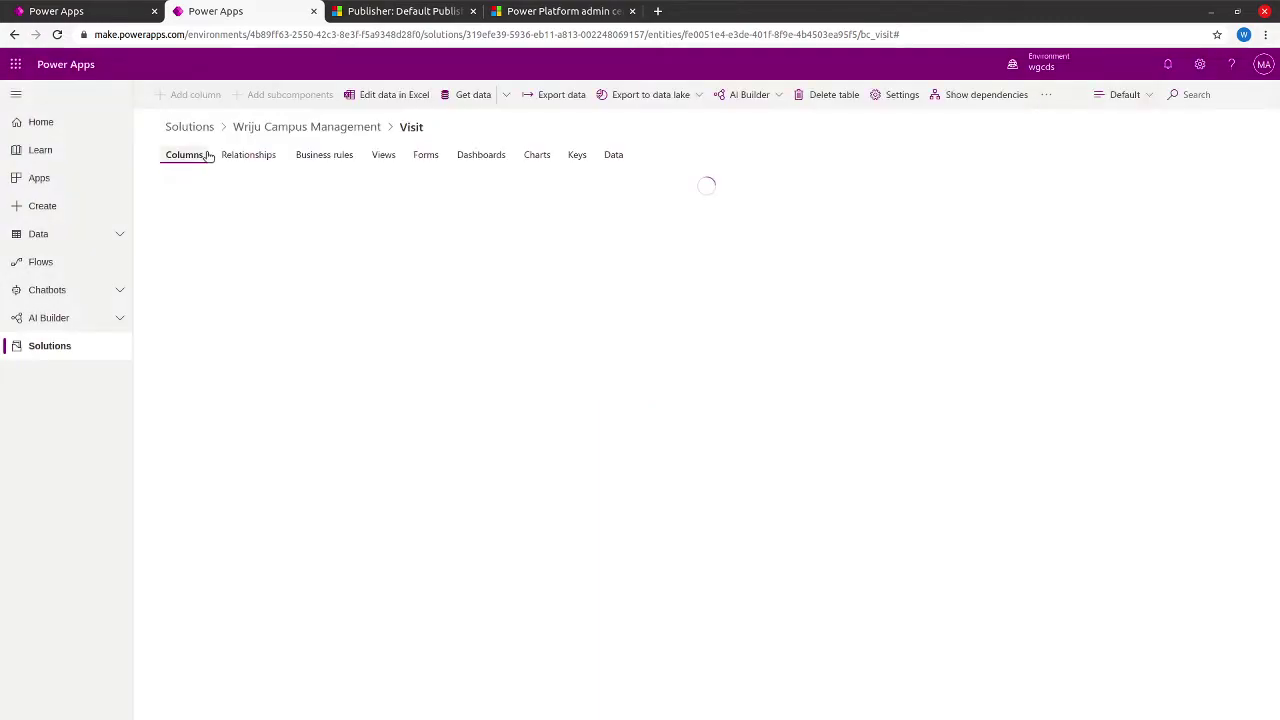
click(235, 154)
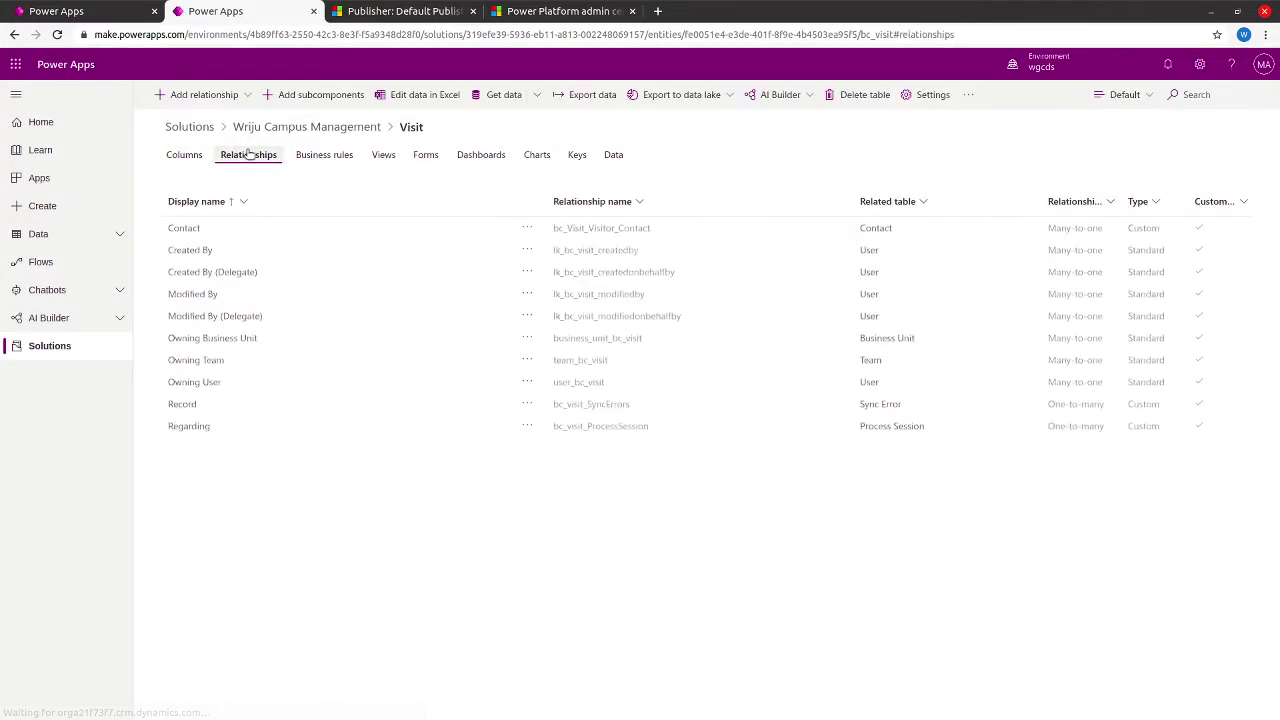
click(197, 92)
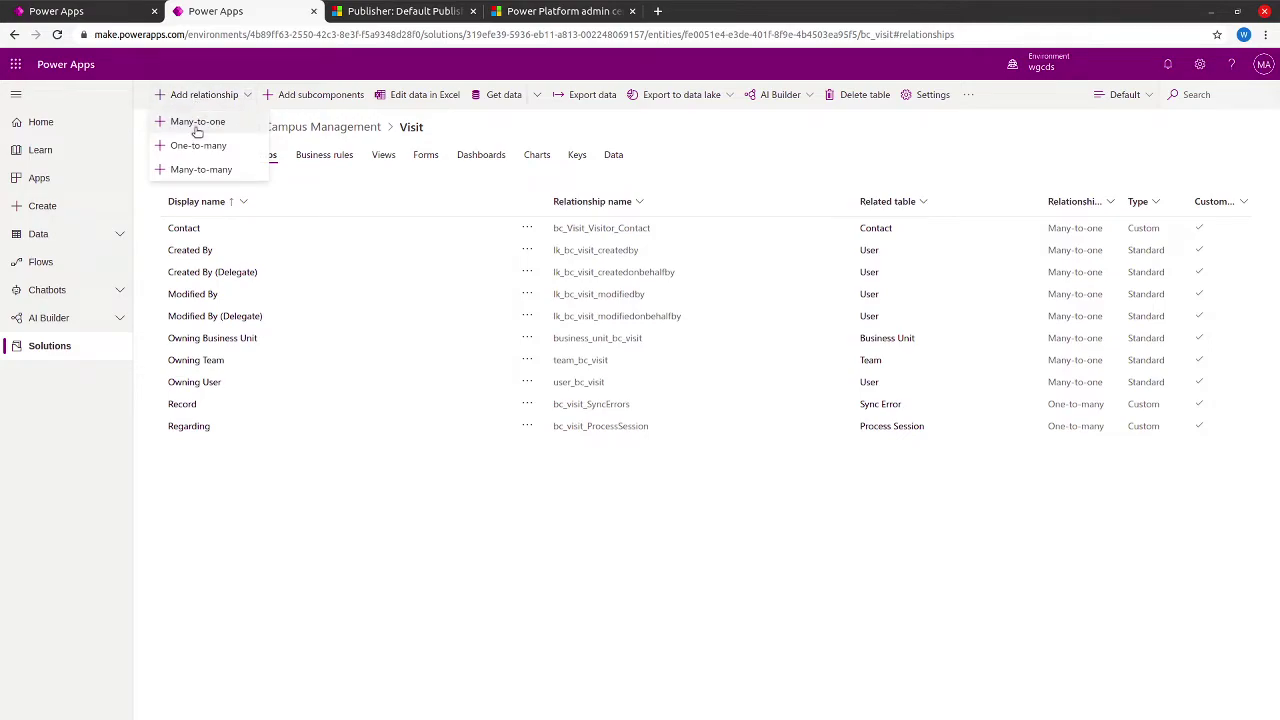
click(197, 123)
click(1074, 164)
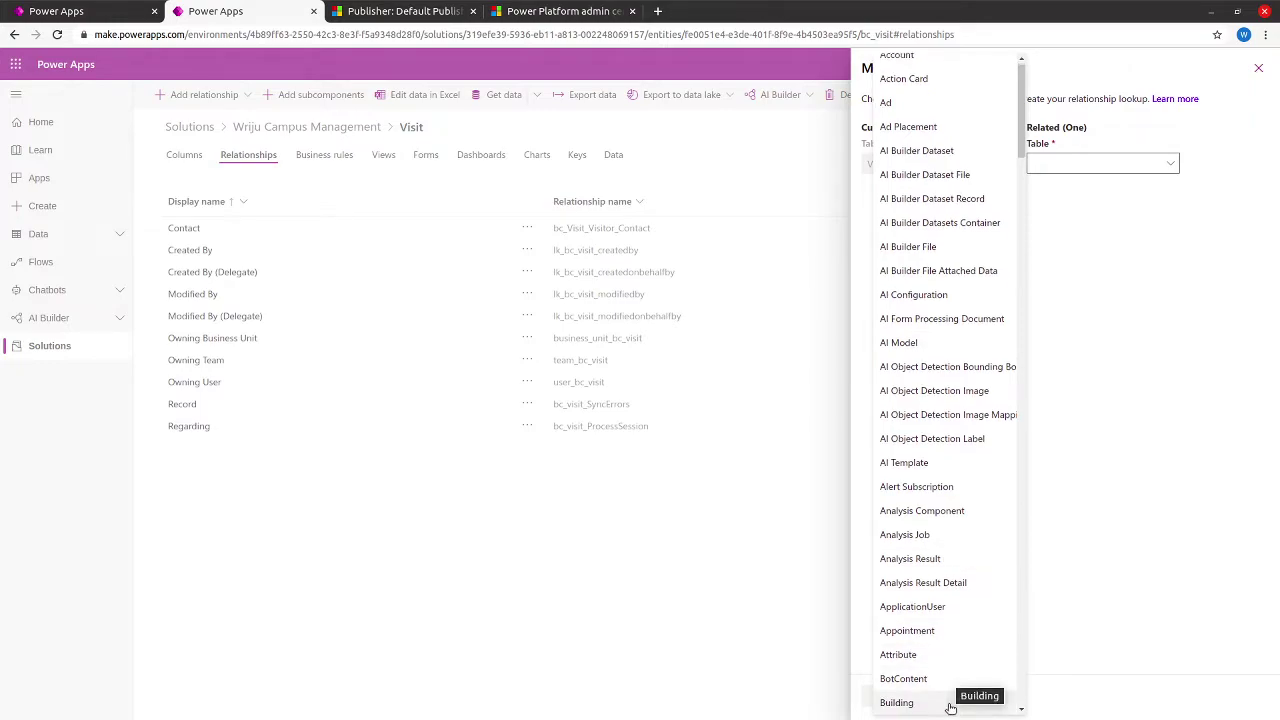
click(897, 703)
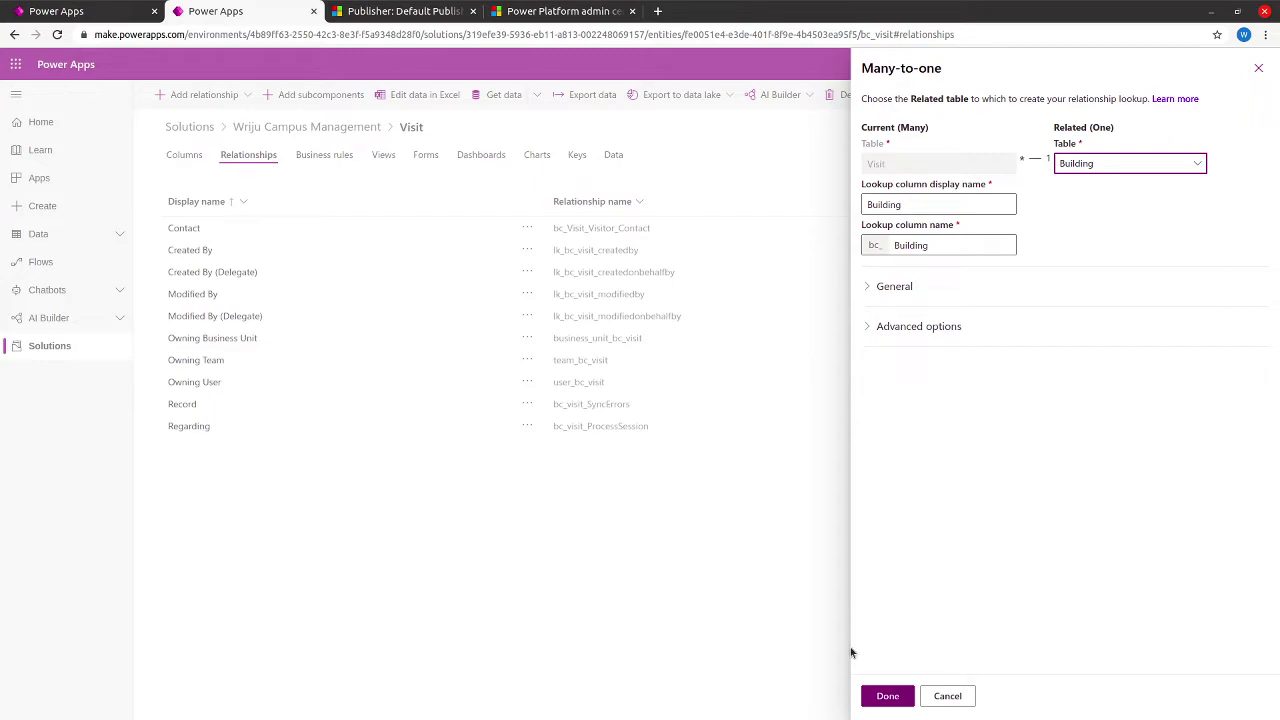
click(899, 706)
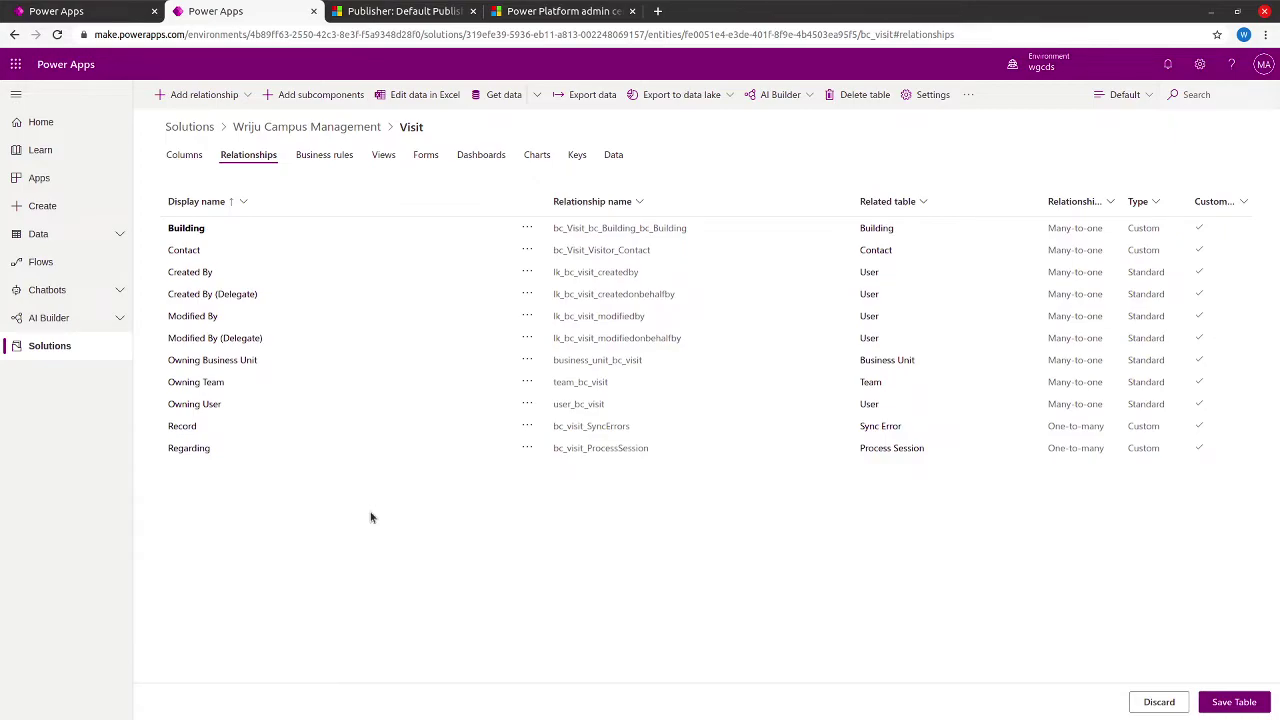
- Switch to the lab instructions on GitHub and download DataImport_managed.zip through the Data Import Solution link in Exercise #3
key(alt+Tab)
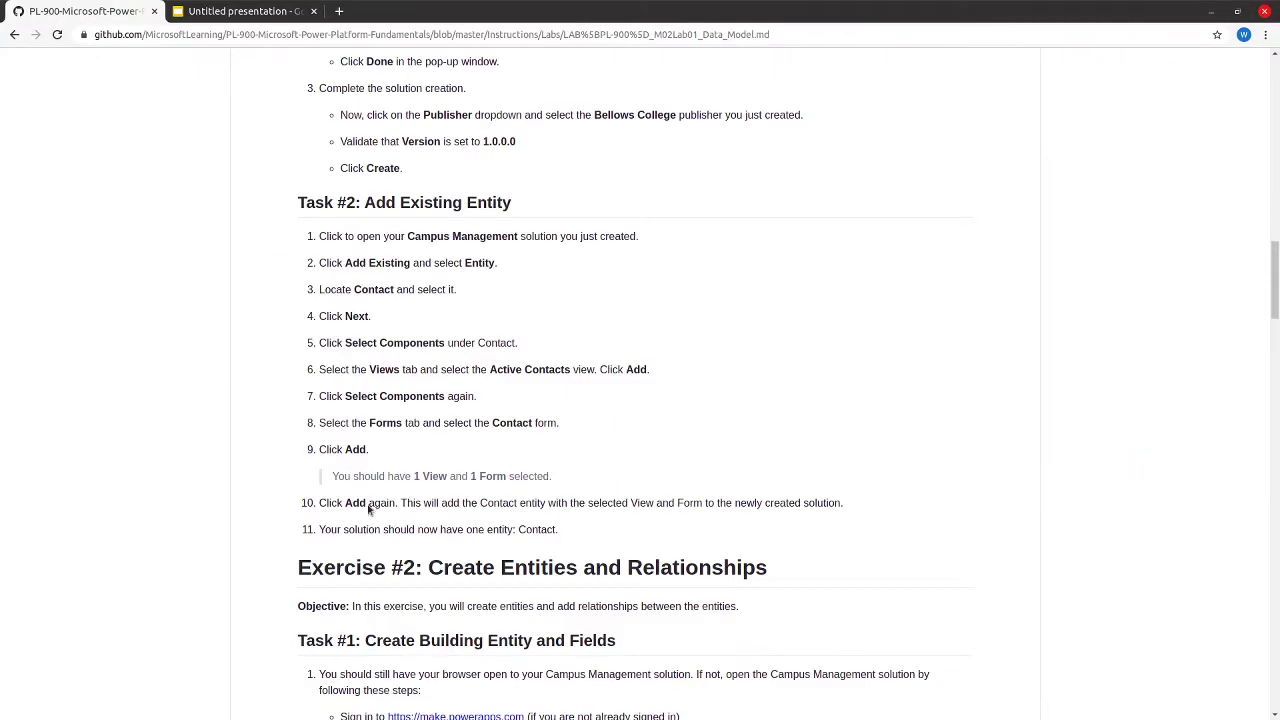
click(1274, 393)
drag(1274, 393, 1261, 579)
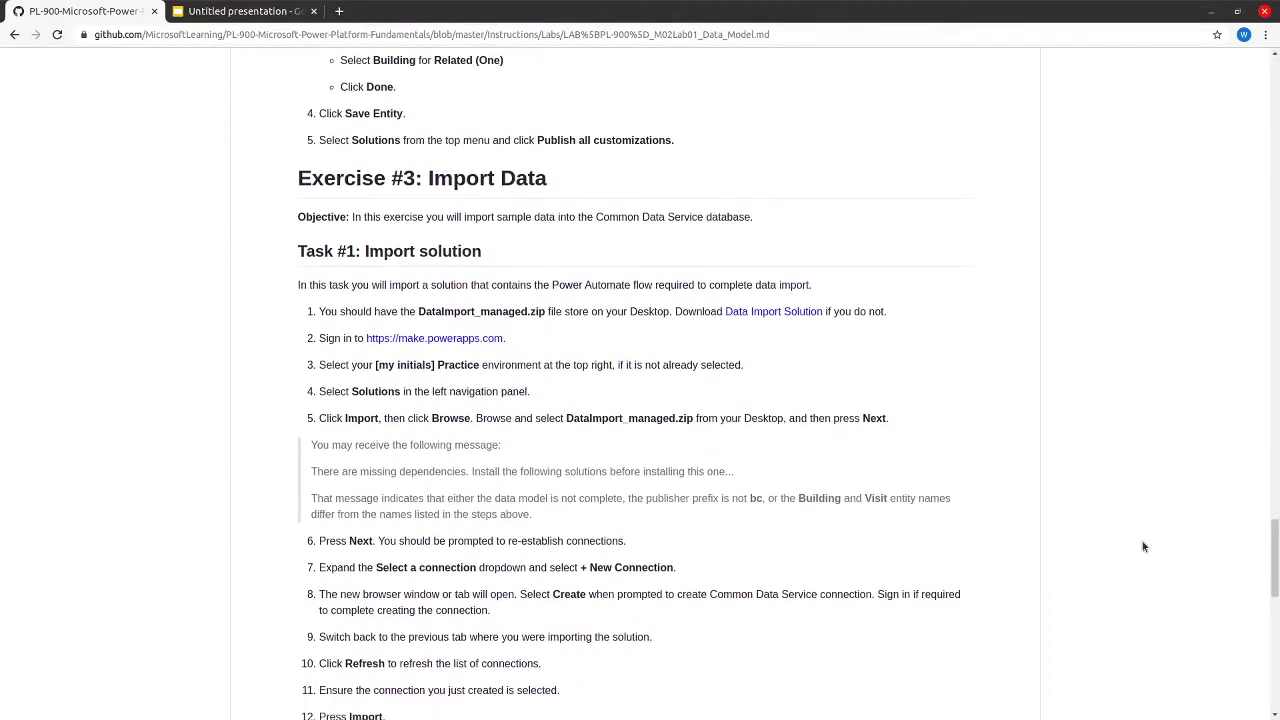
click(781, 313)
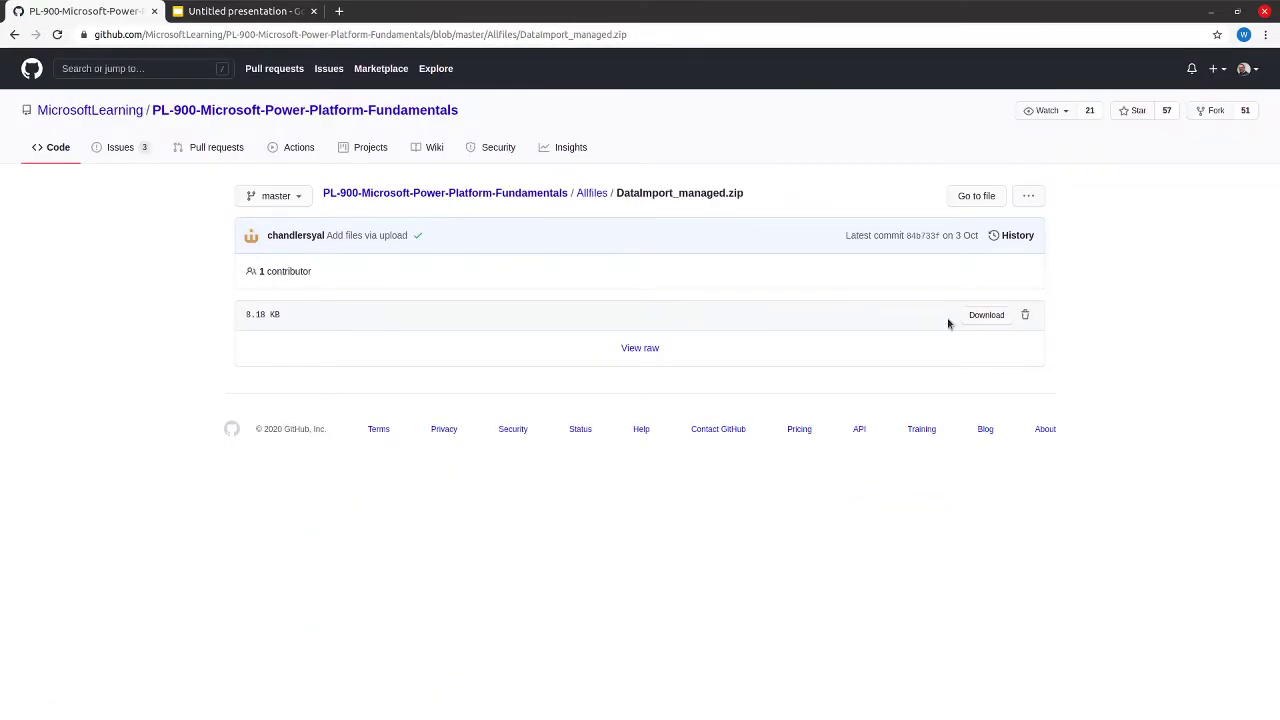
click(986, 320)
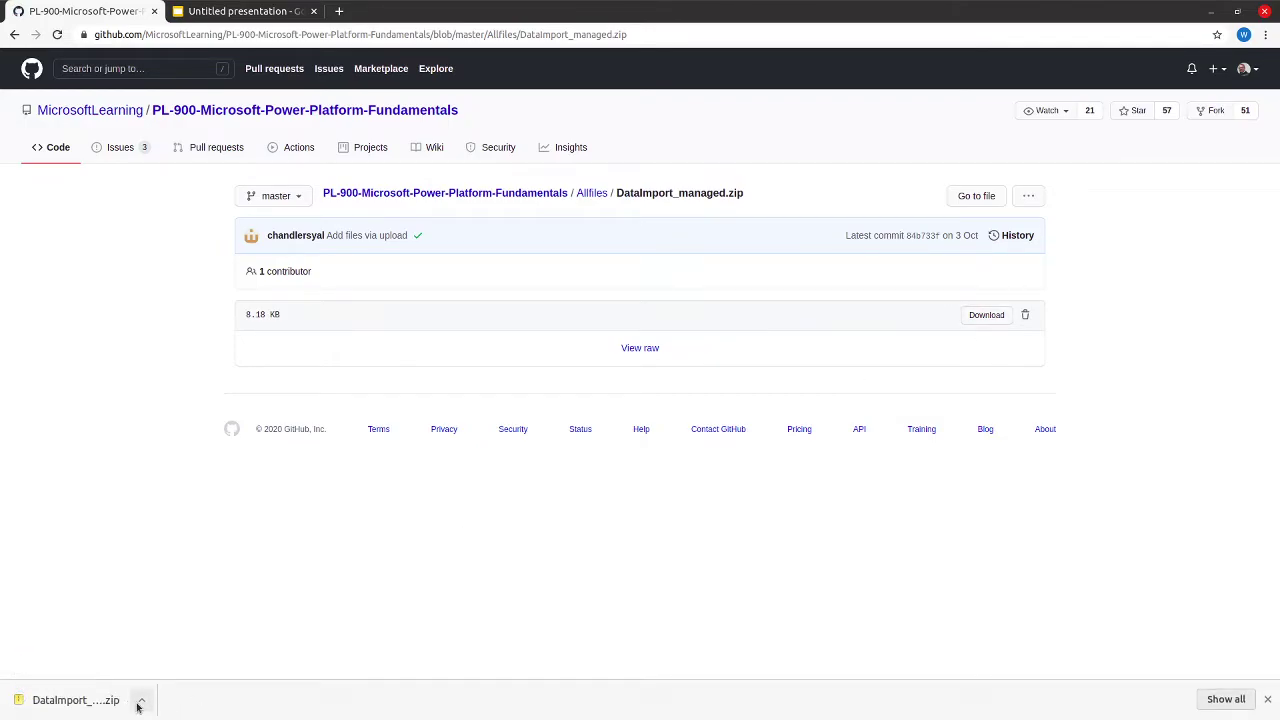
- Show the downloaded DataImport_managed.zip file in its folder
click(141, 700)
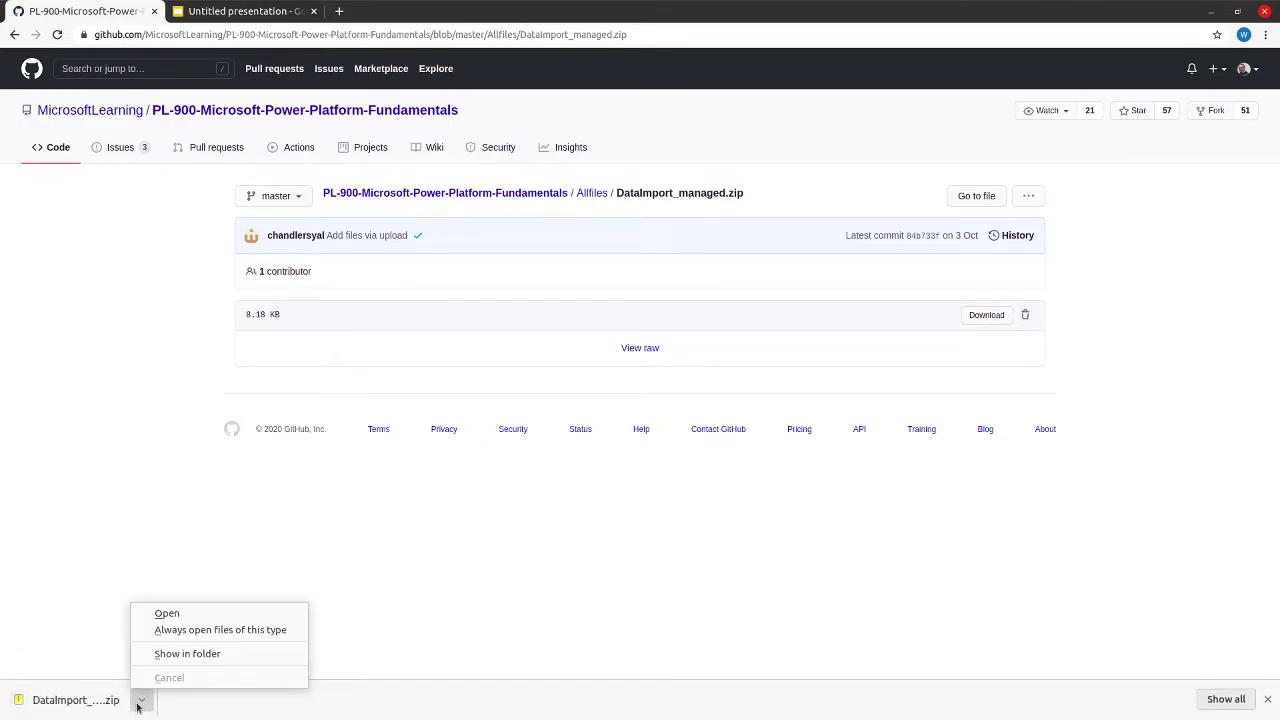
click(185, 654)
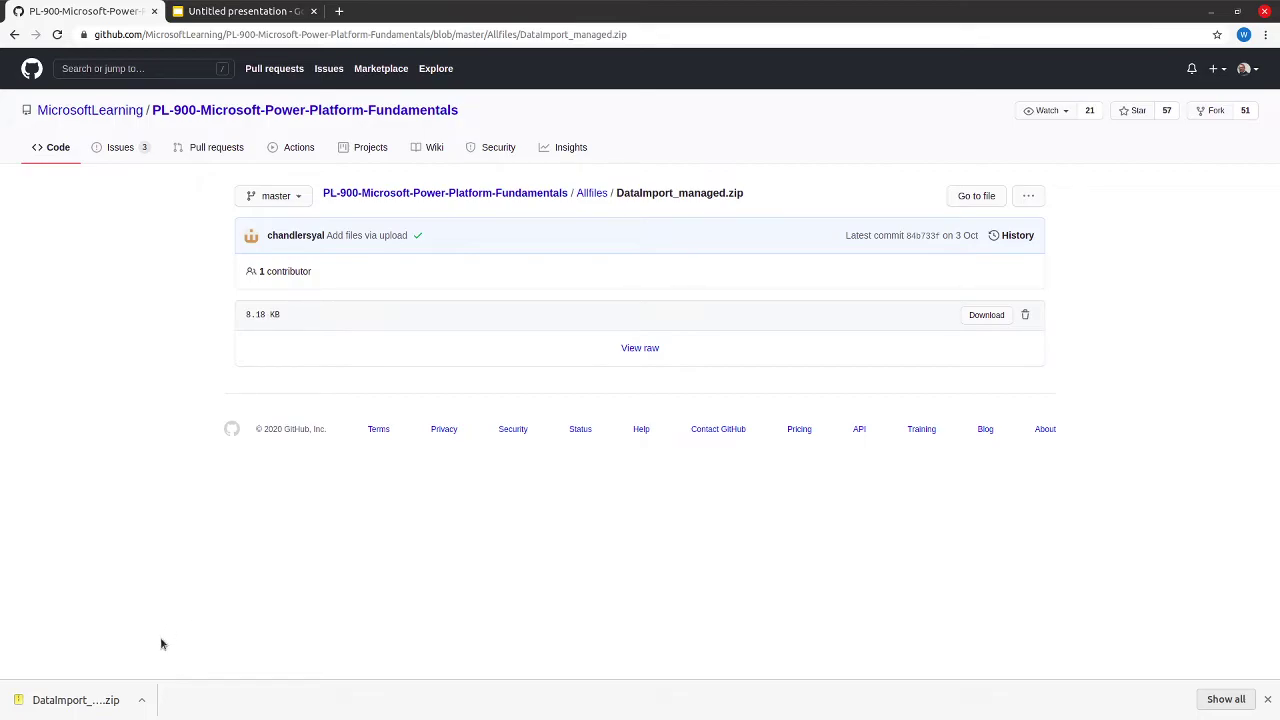
click(144, 709)
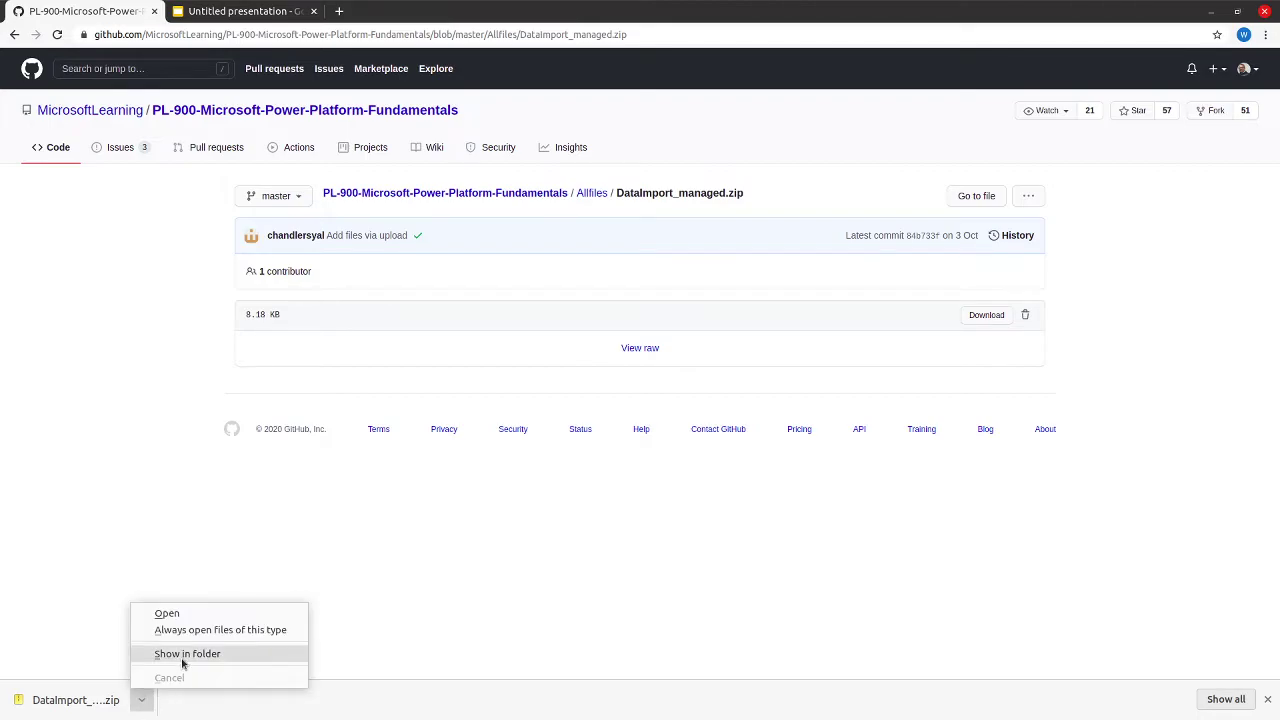
click(182, 654)
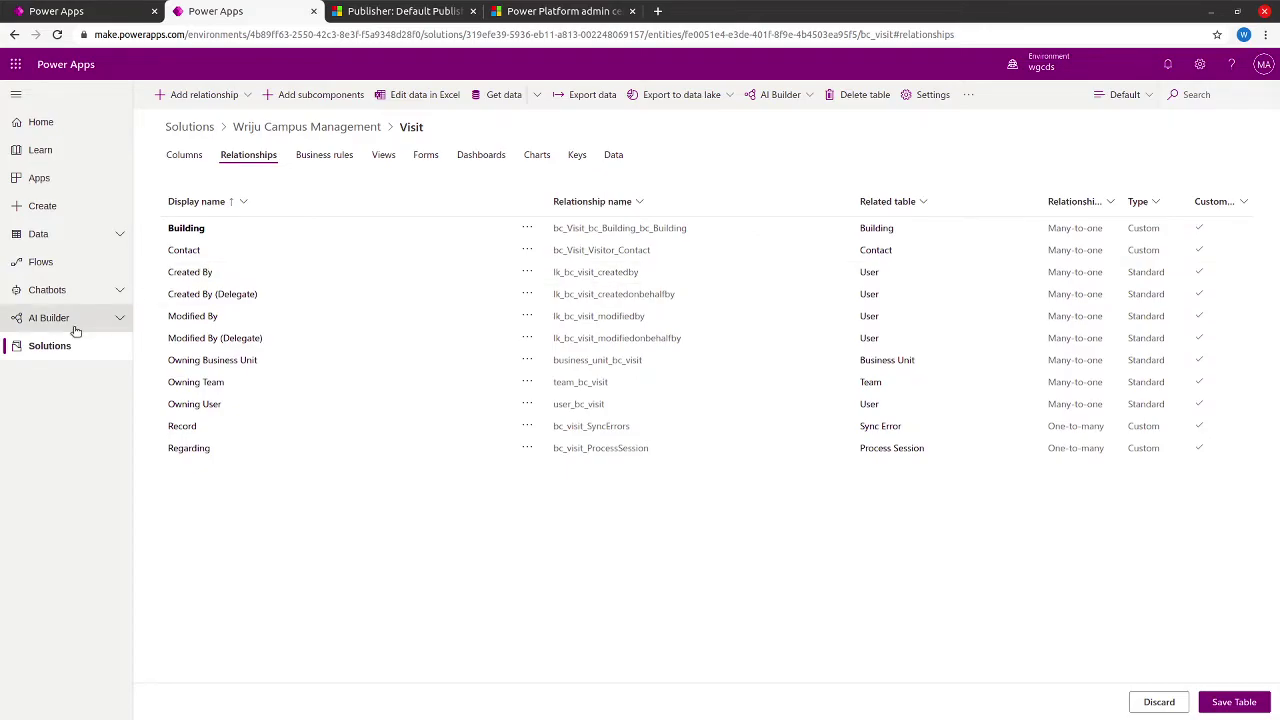
- Switch to Power Apps, save the Visit table with its Building relationship, and go to the list of solutions
click(41, 347)
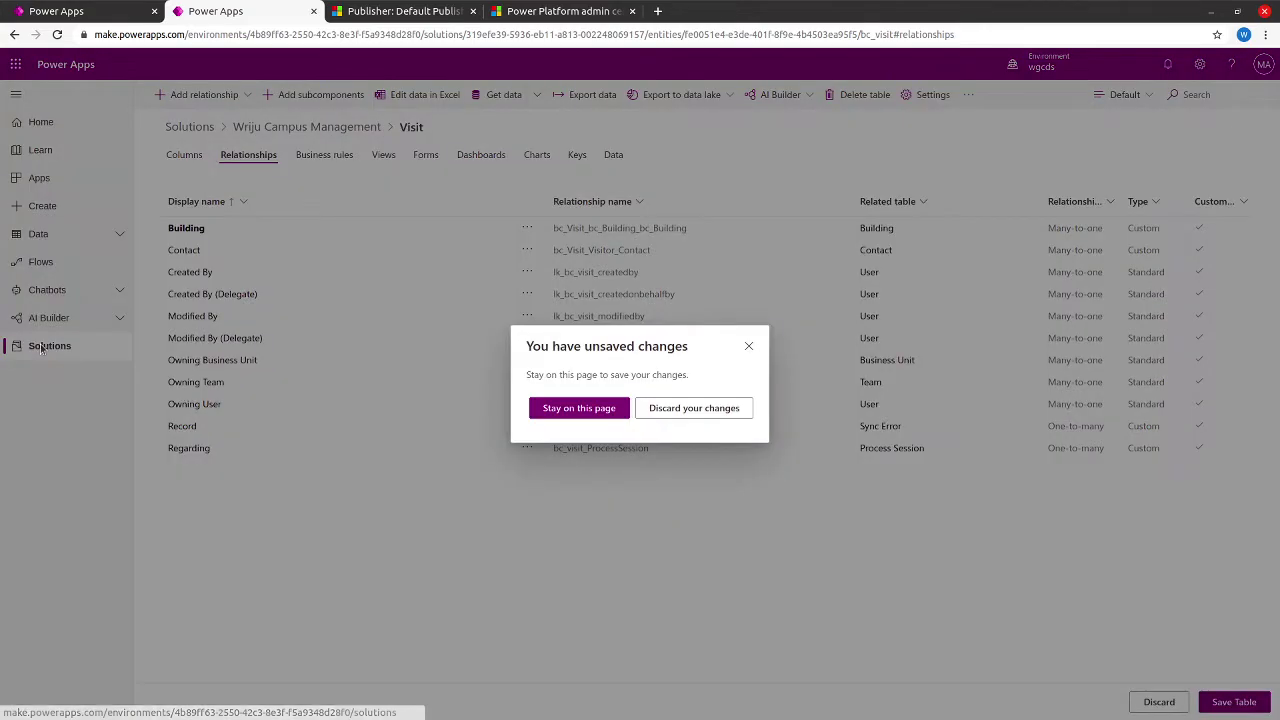
click(579, 408)
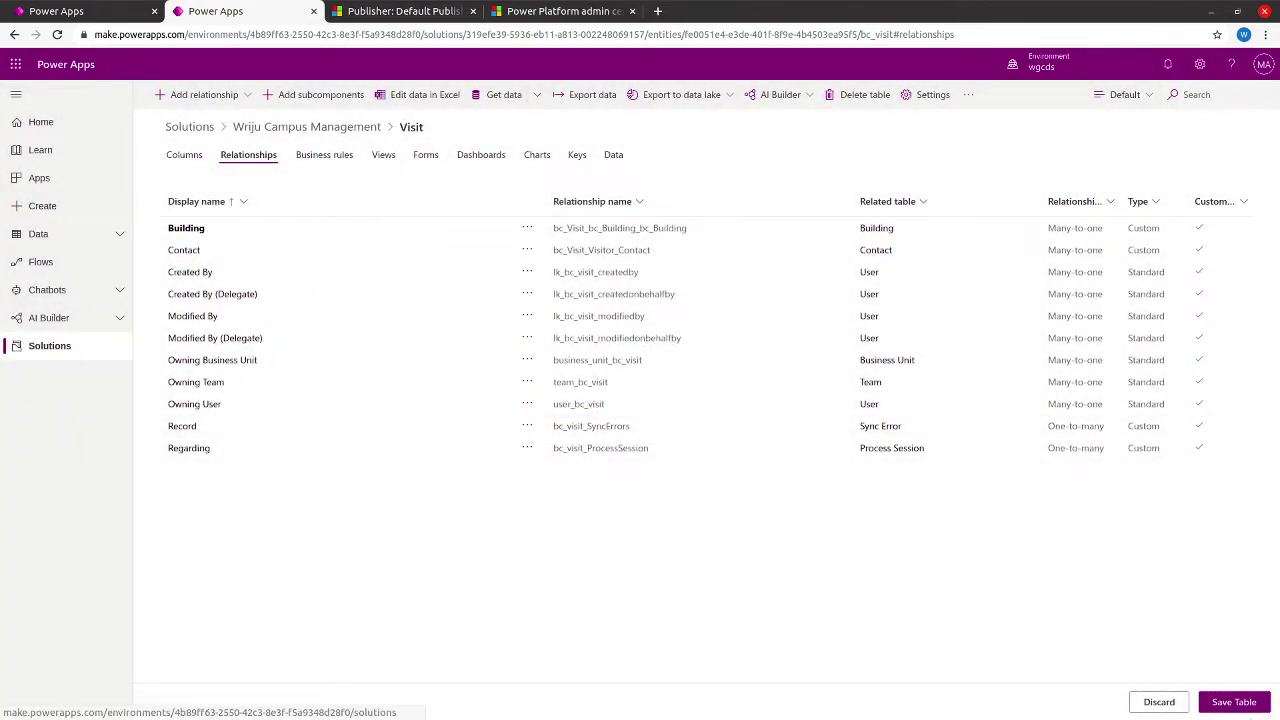
click(1236, 702)
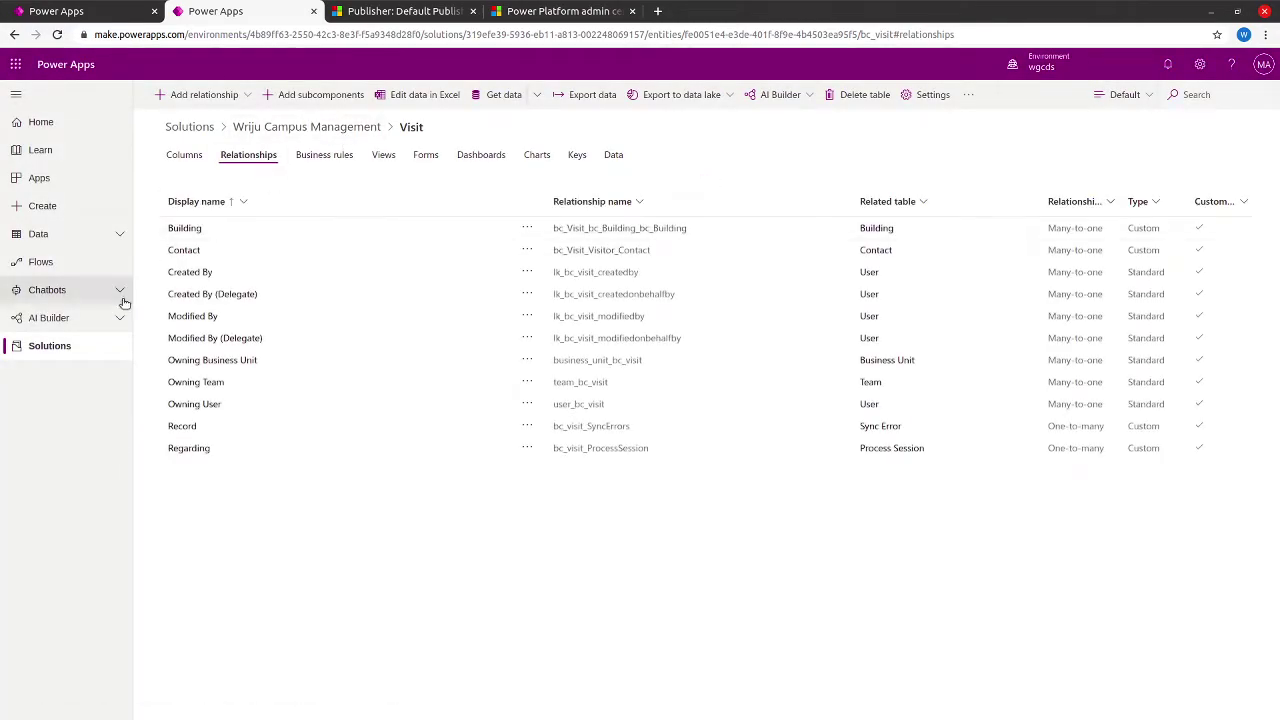
click(59, 352)
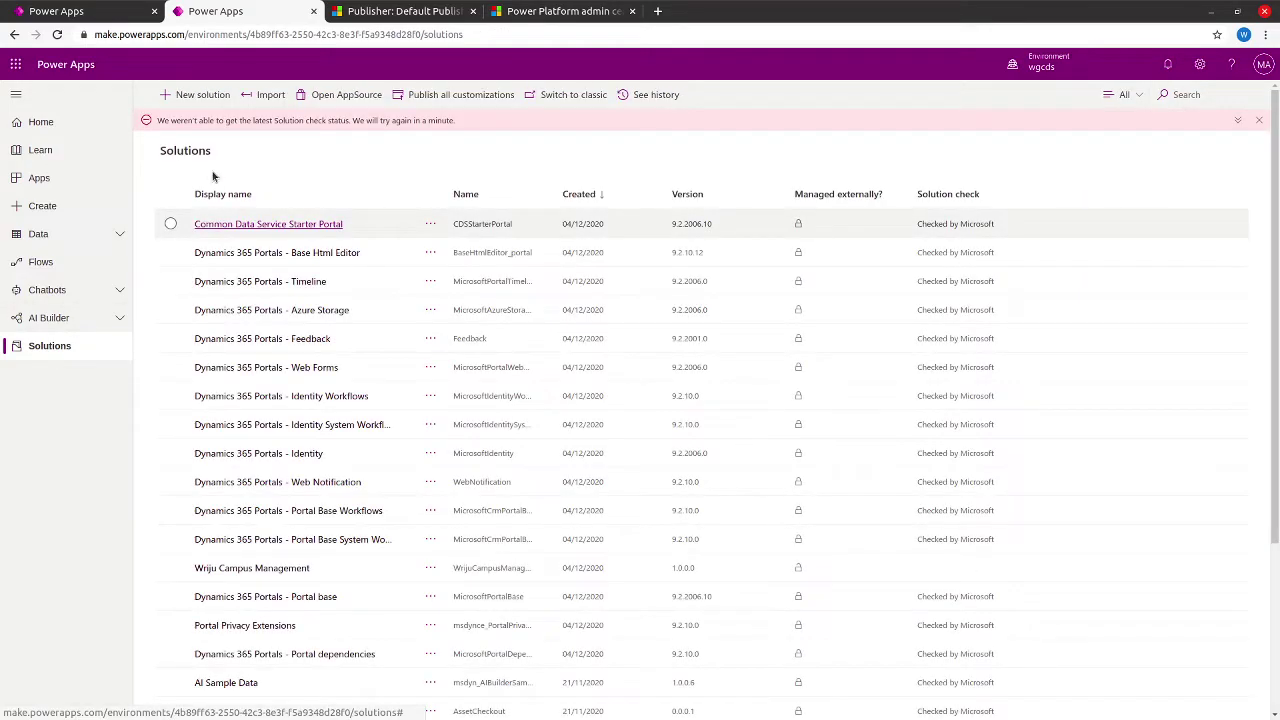
- Start a solution import with DataImport_managed.zip from the Downloads folder and continue past its details to the connections
click(265, 97)
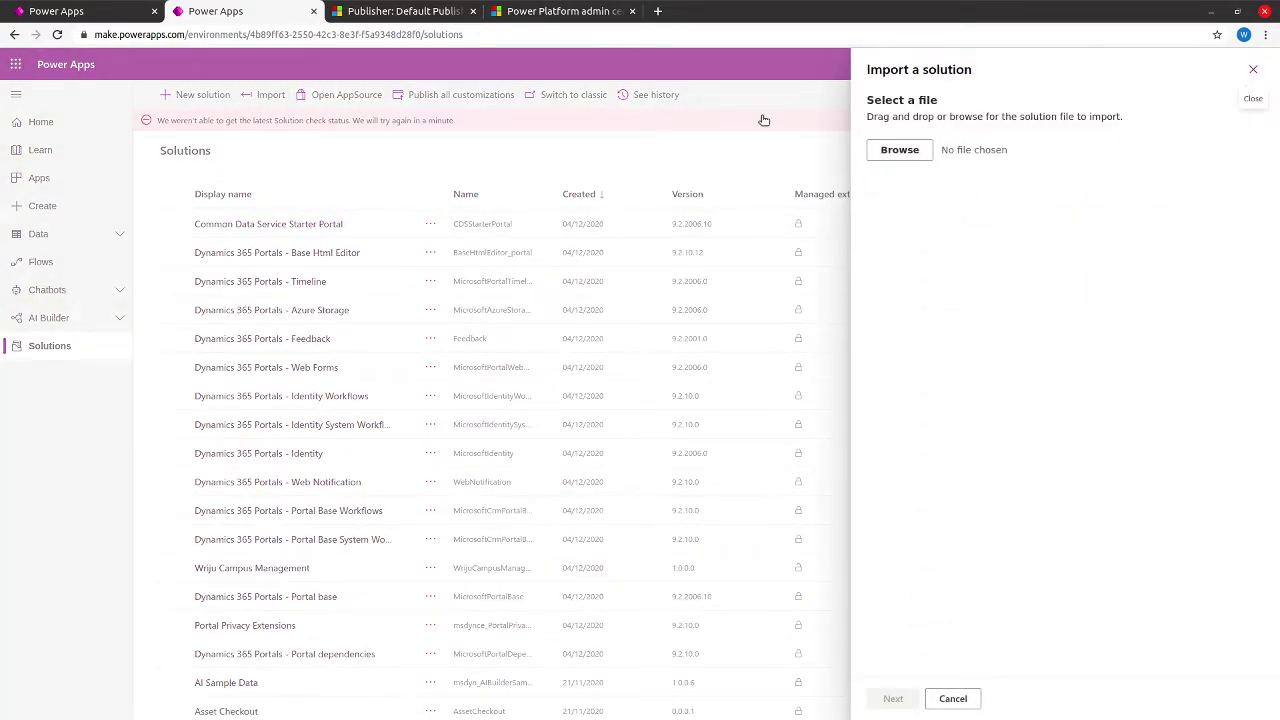
click(900, 150)
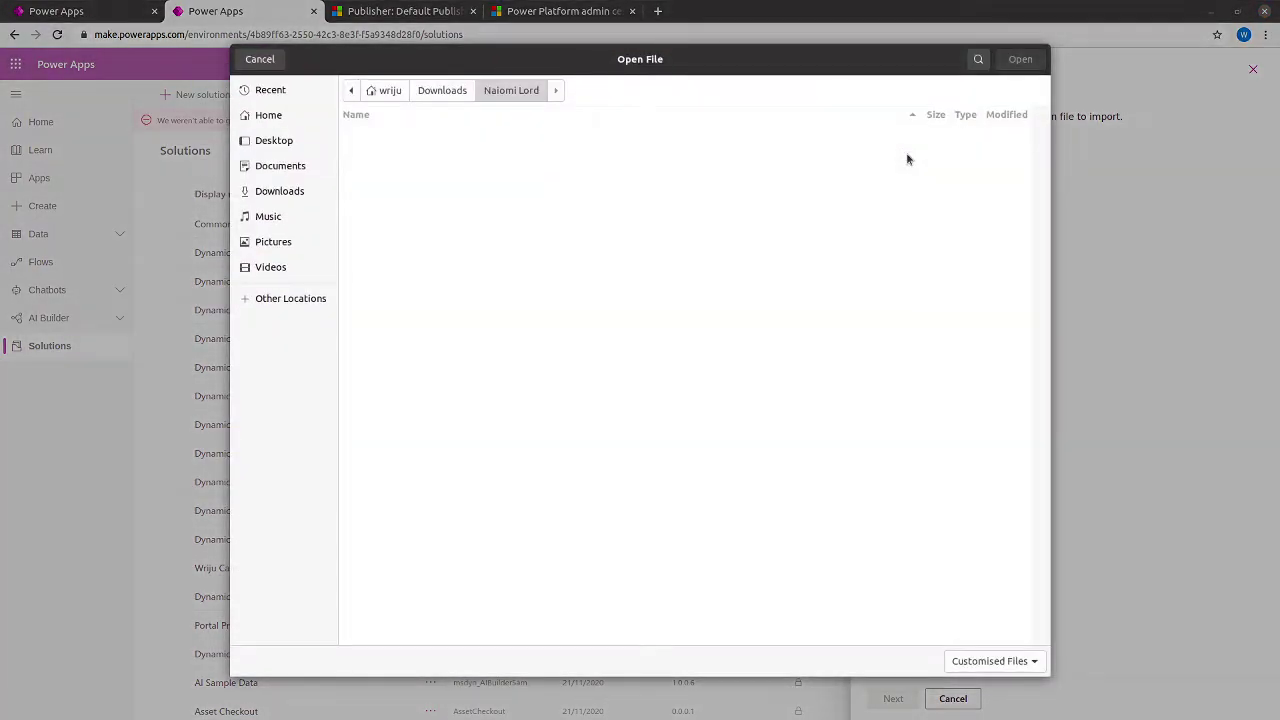
click(283, 195)
double_click(404, 163)
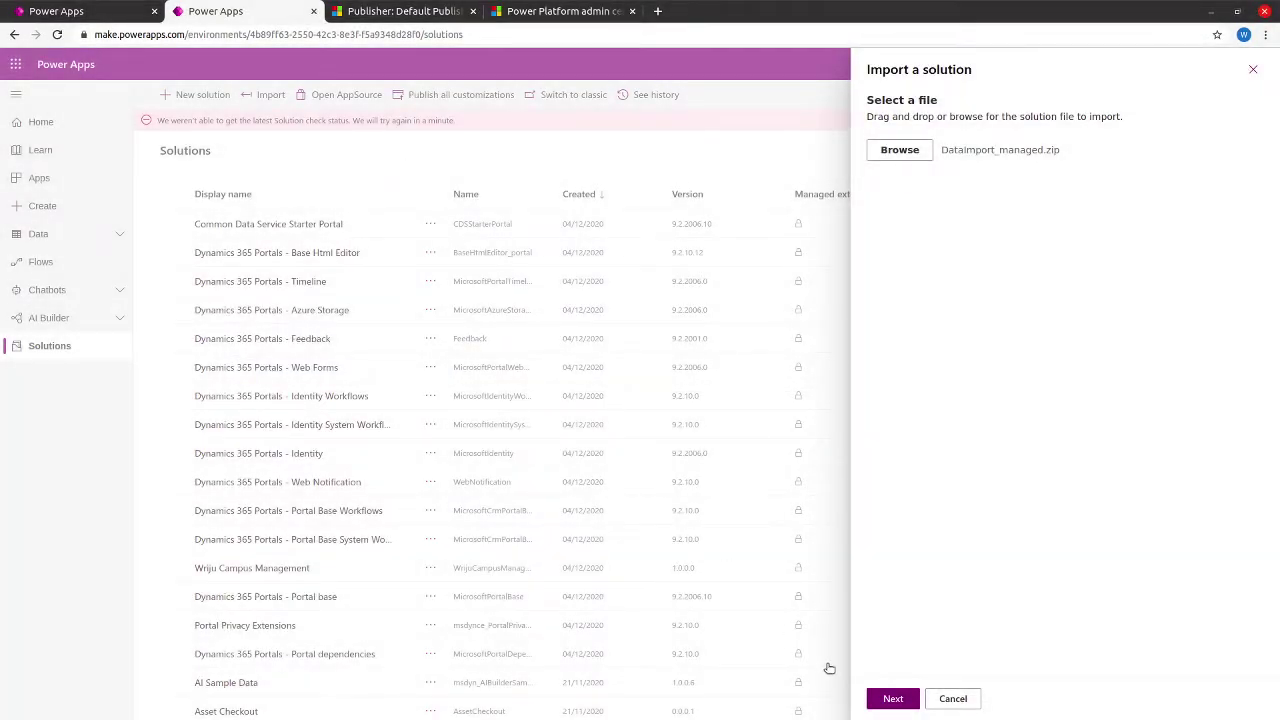
click(893, 700)
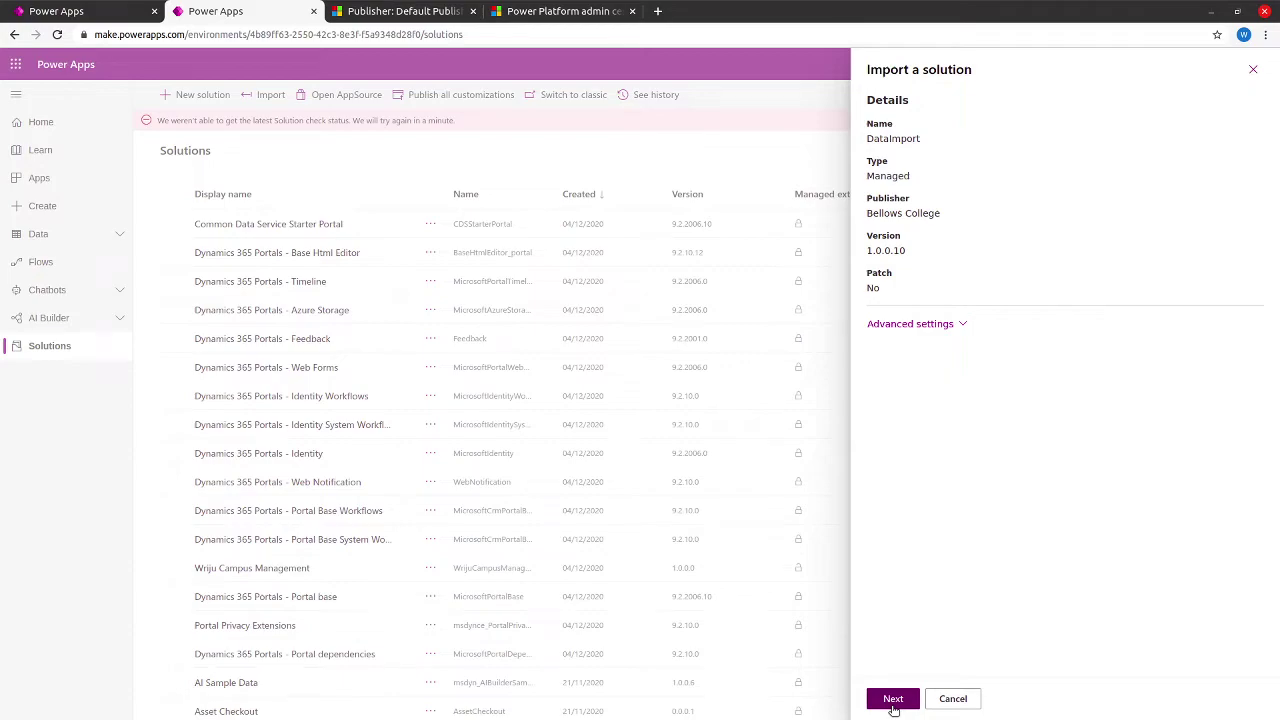
click(893, 701)
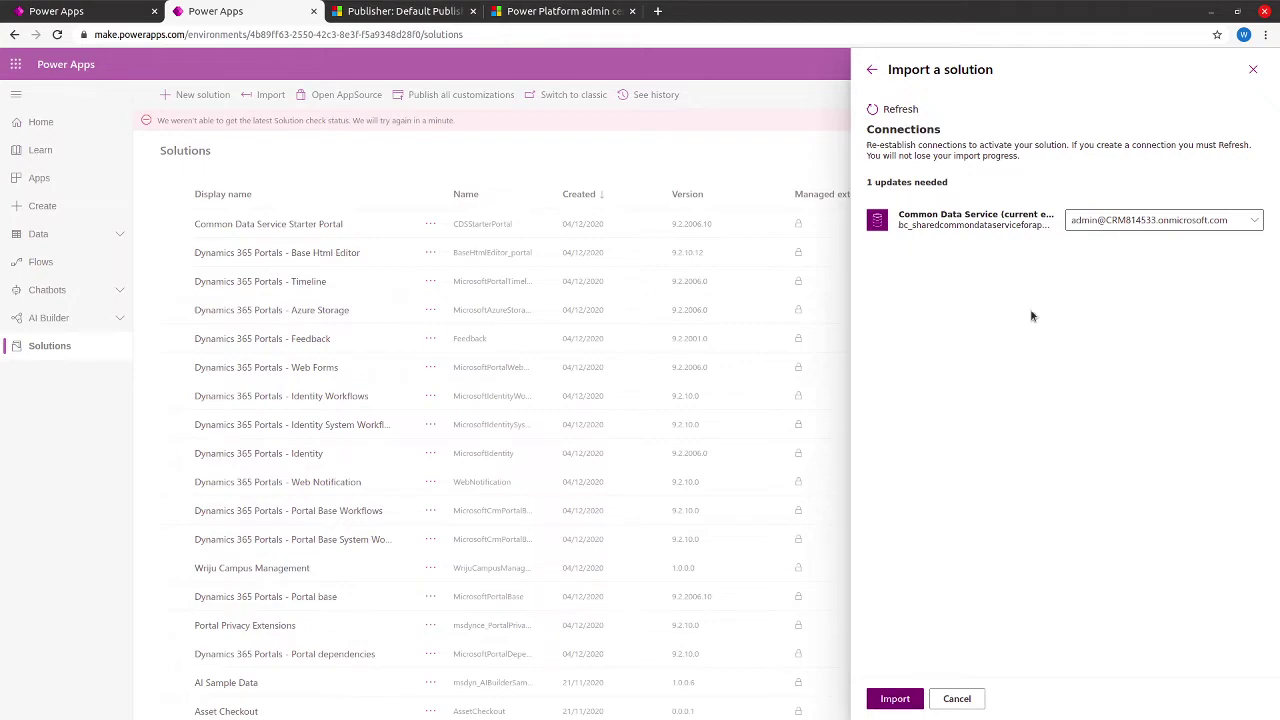
- Create a new Common Data Service (current environment) connection with the signed-in administrator account and select it among the connections
click(1097, 224)
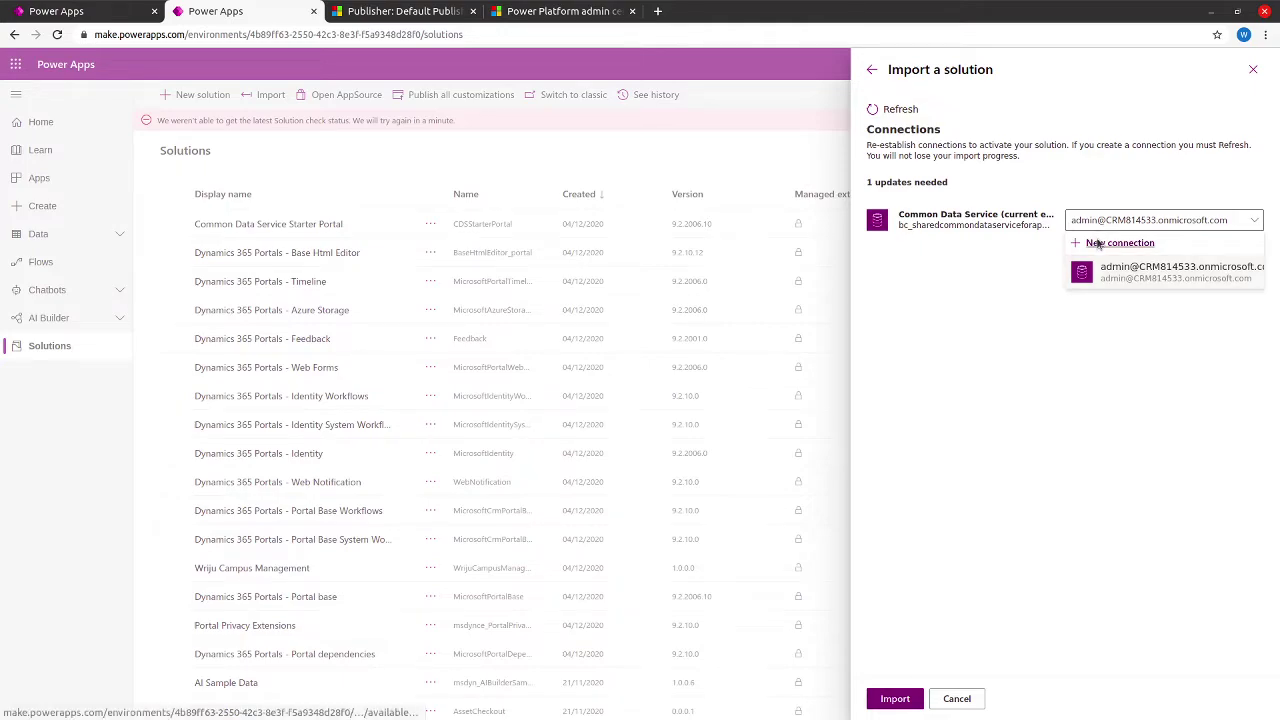
click(1097, 244)
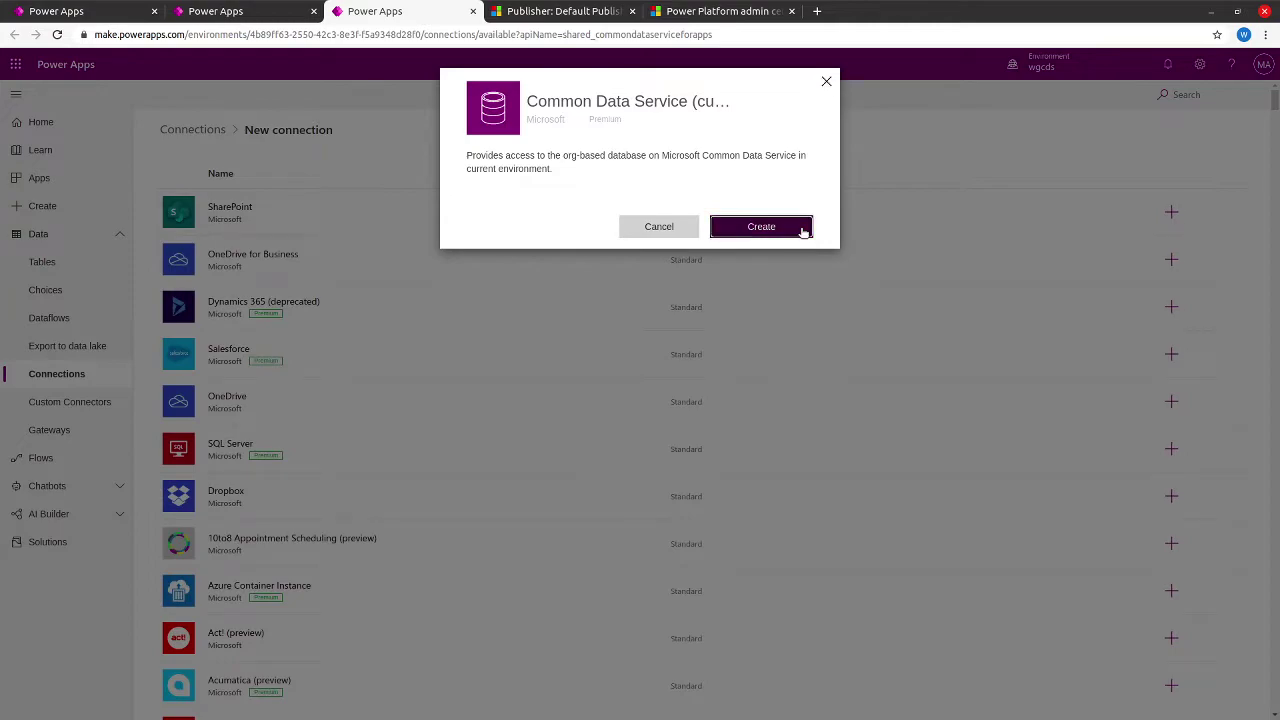
click(803, 229)
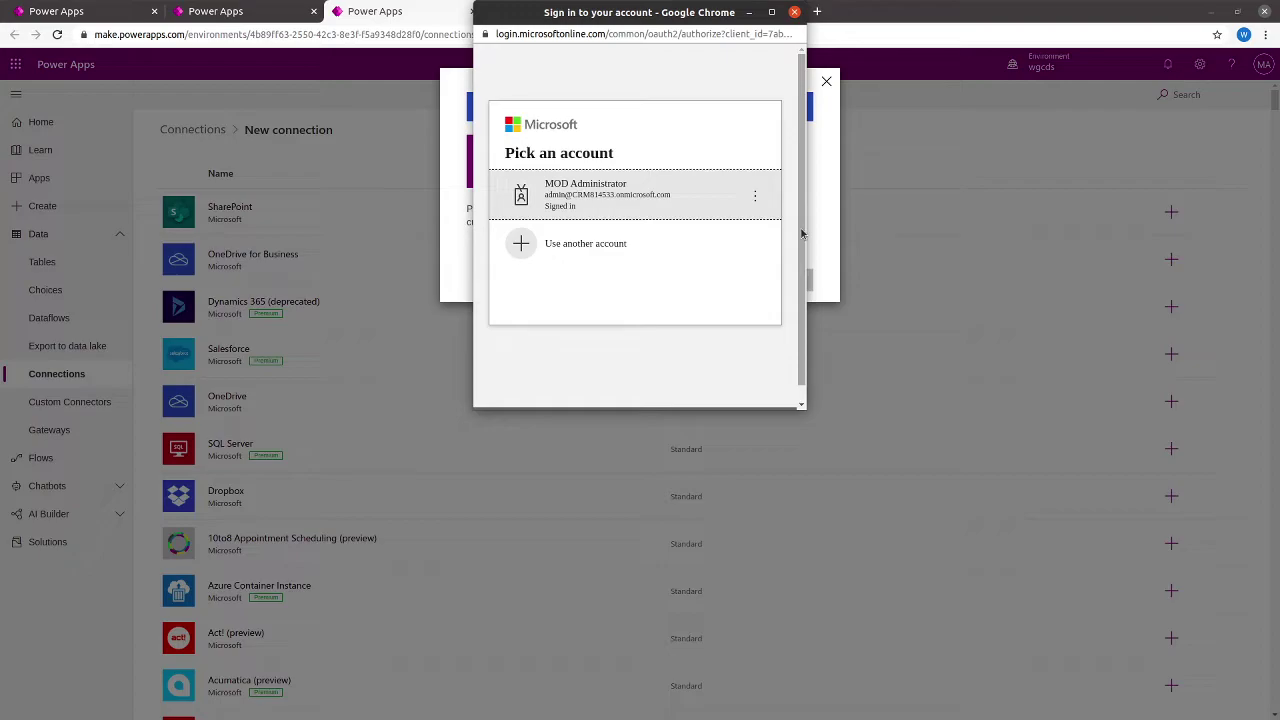
click(614, 178)
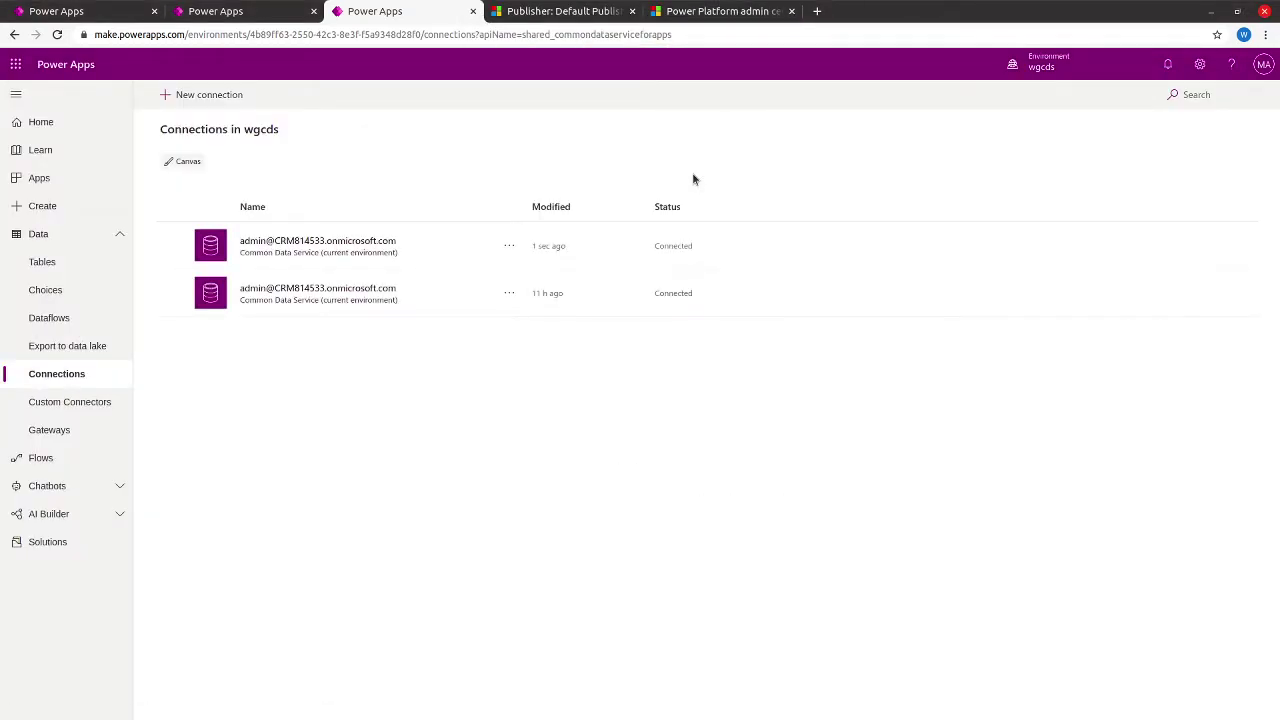
click(170, 245)
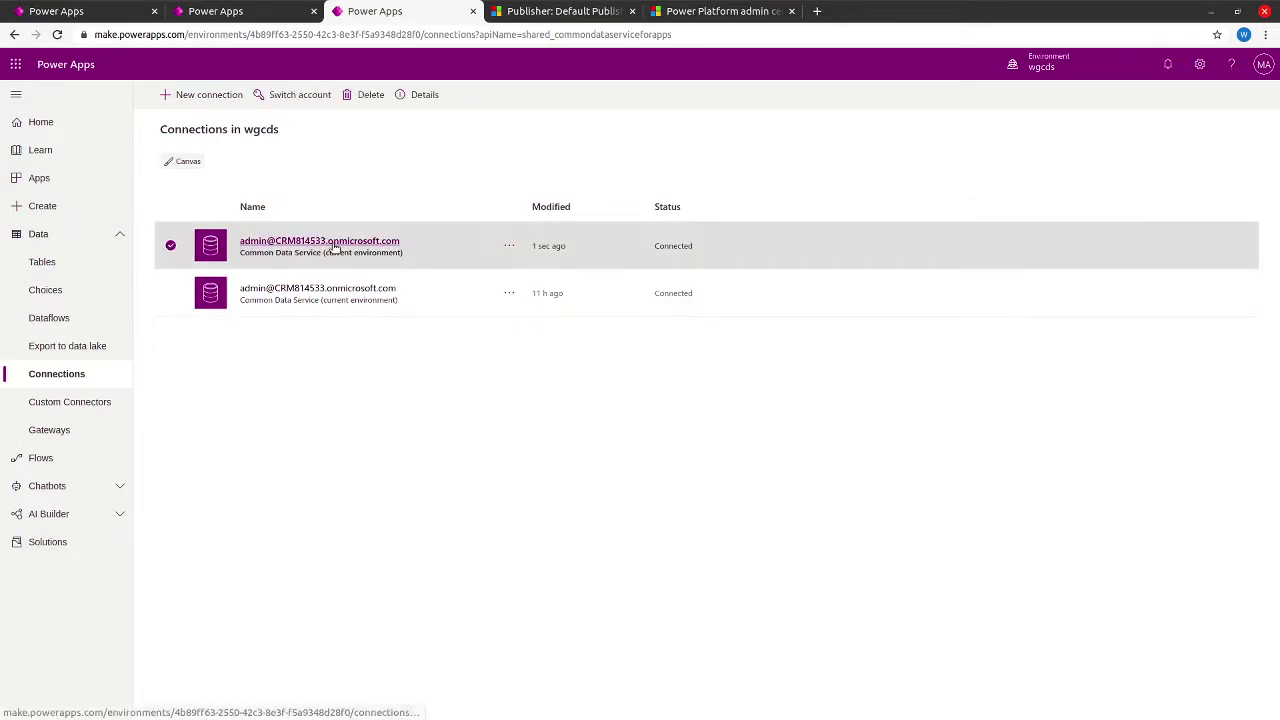
- Begin the solution import again from the Solutions list, using DataImport_managed.zip from Downloads, and proceed to the connections
click(62, 544)
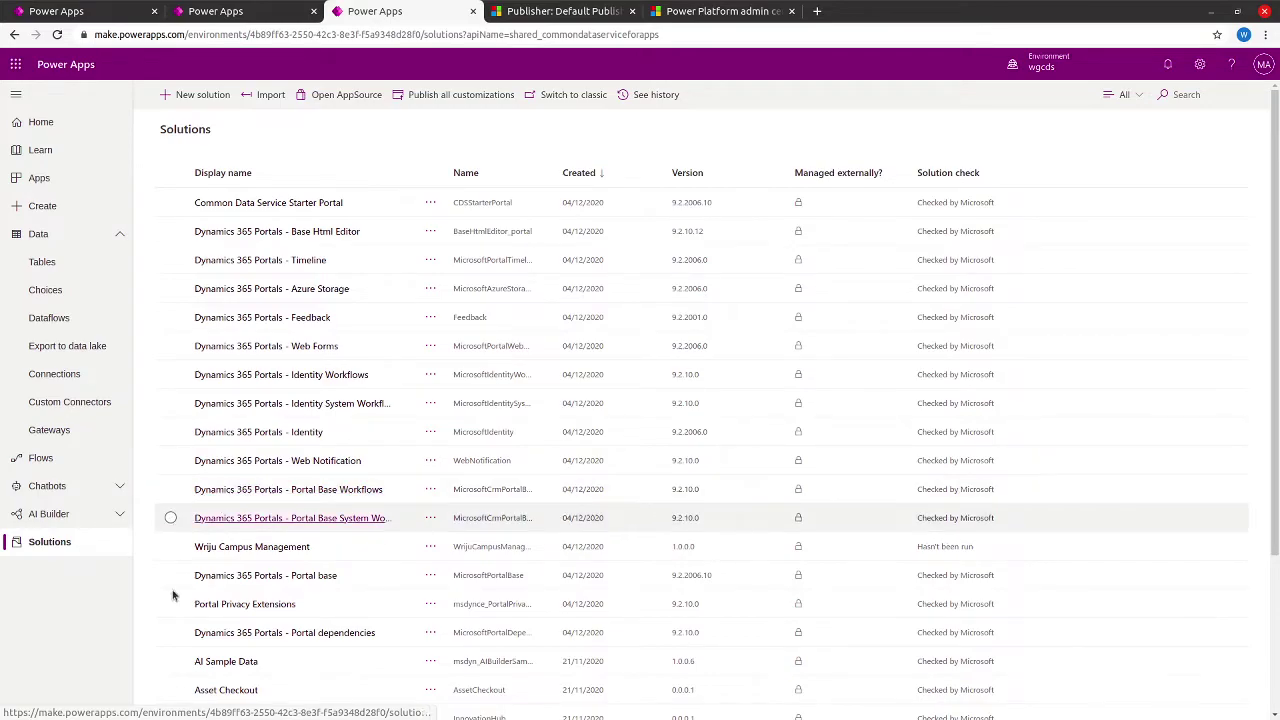
click(268, 94)
click(905, 150)
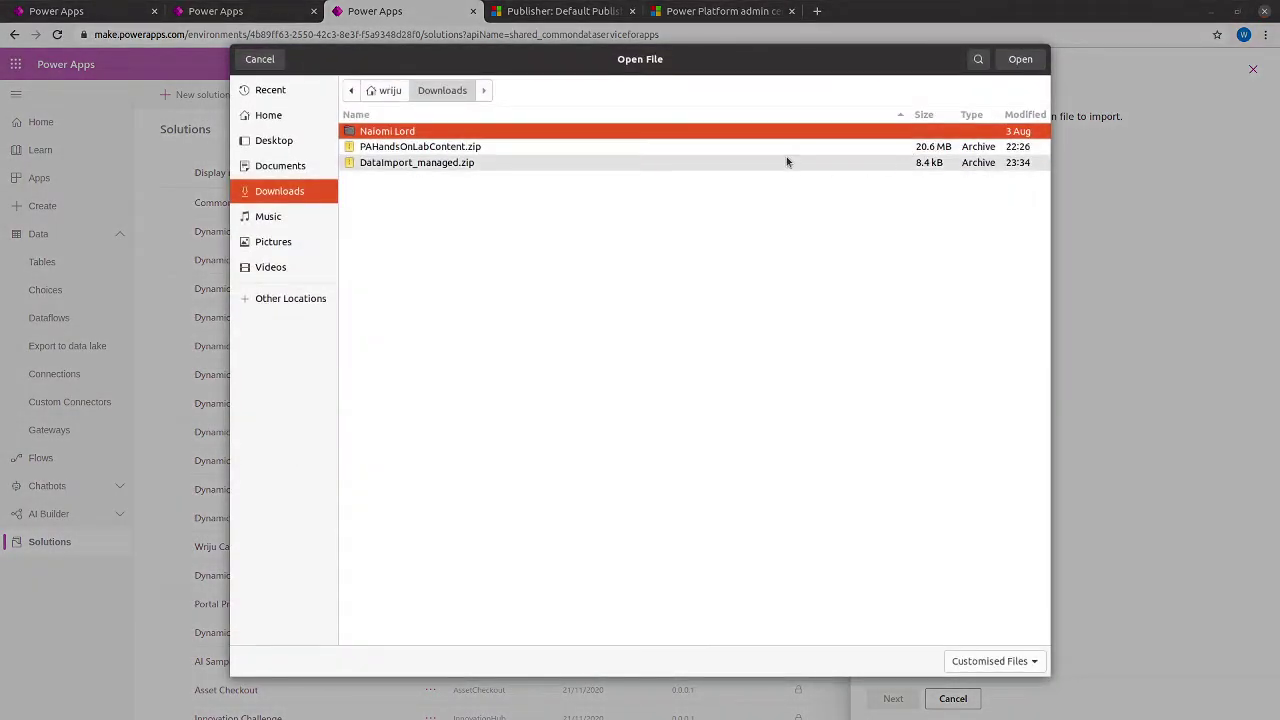
double_click(786, 160)
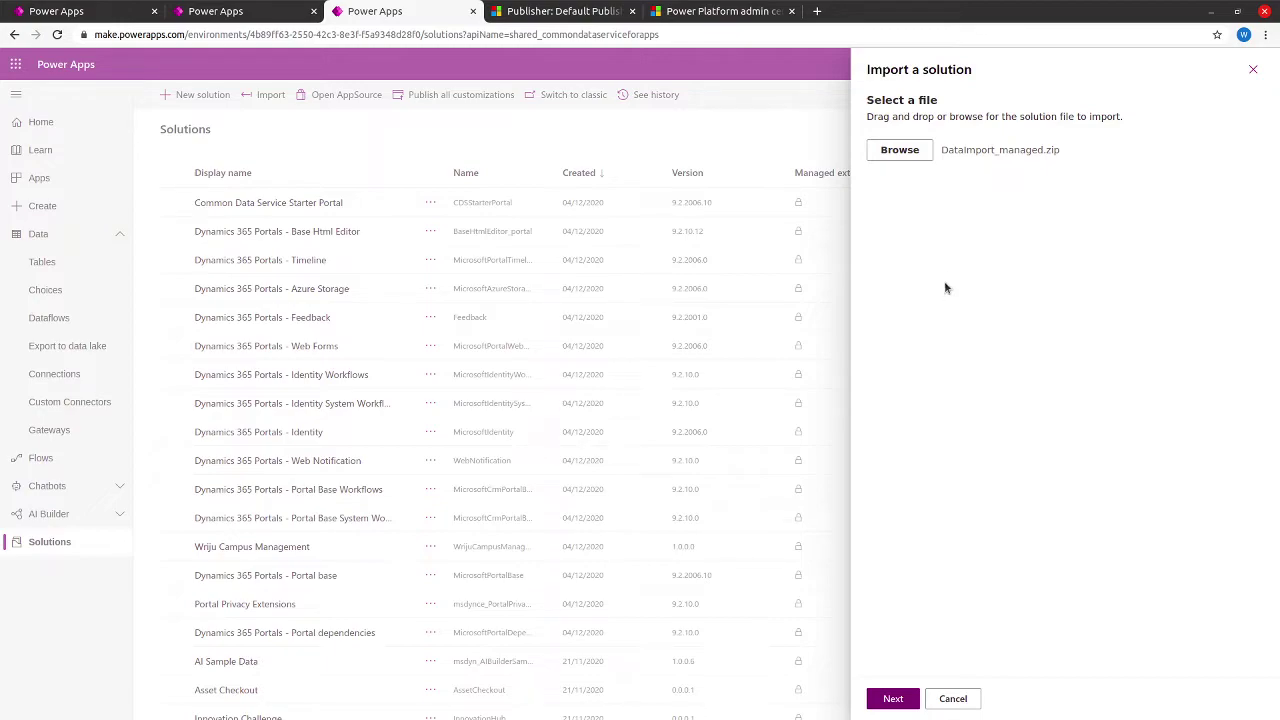
click(879, 704)
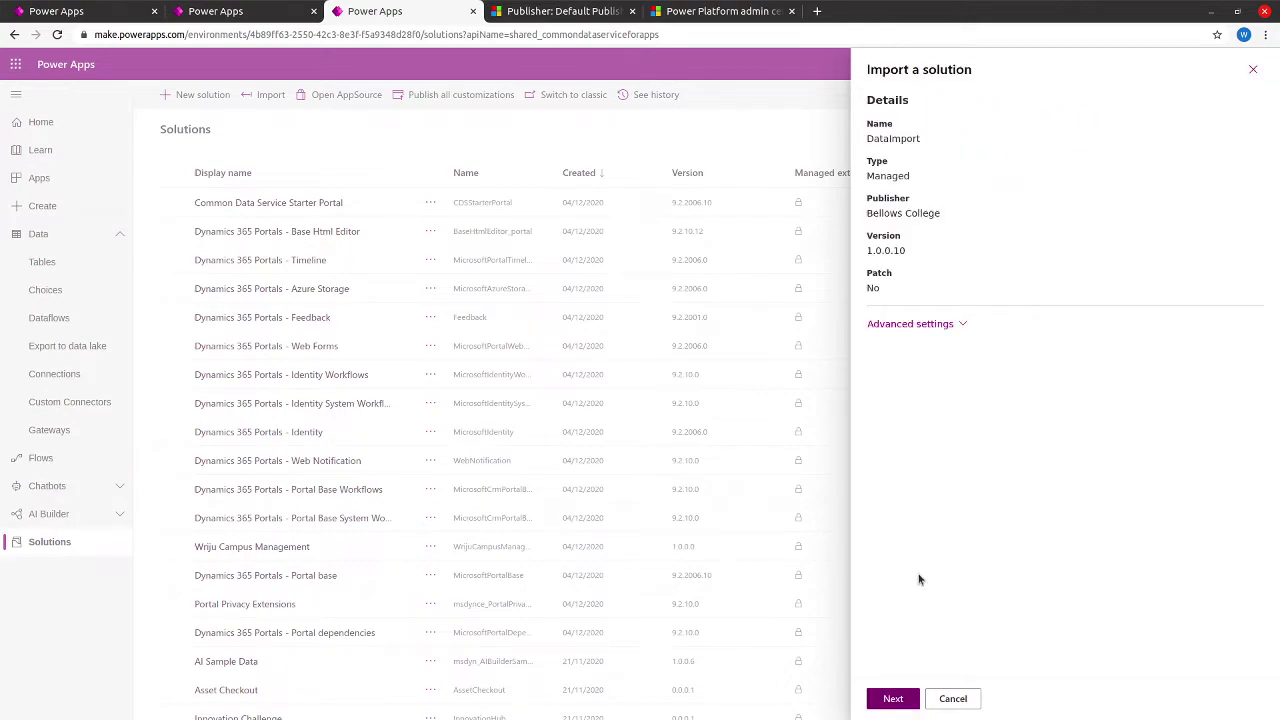
click(892, 702)
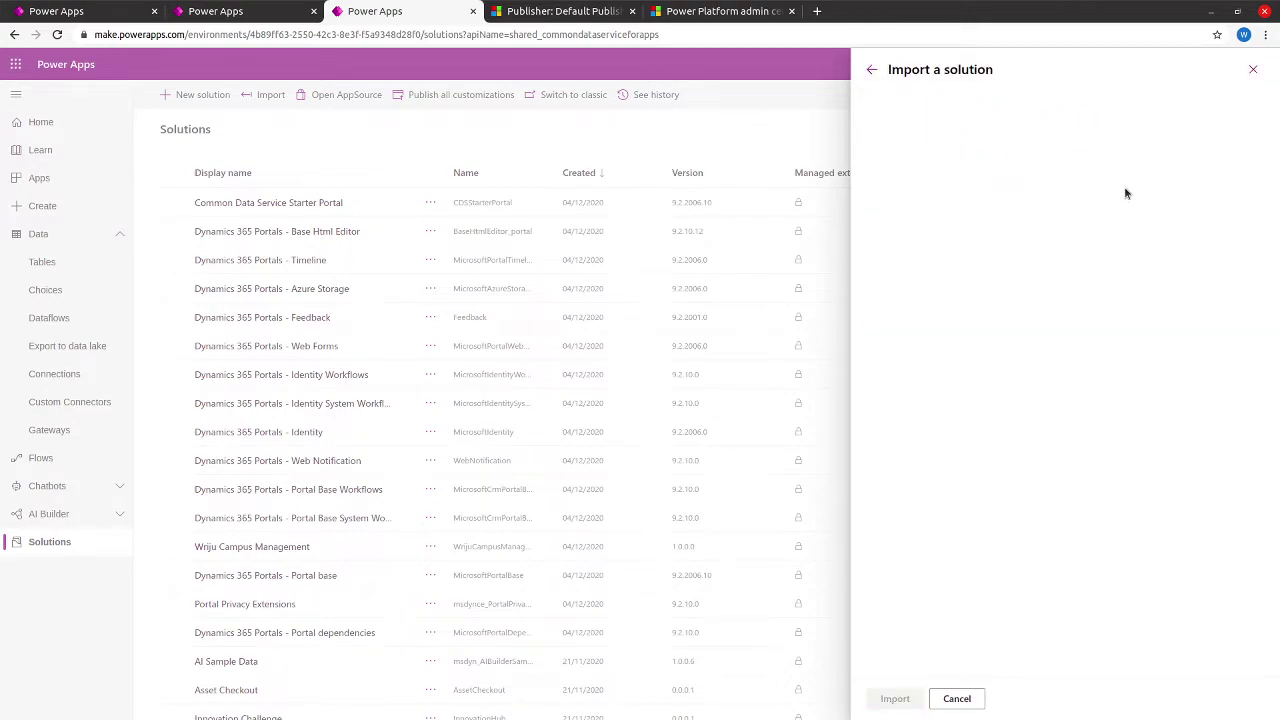
- Check the available Common Data Service connections, keep the administrator account's connection, and import the DataImport solution
click(1126, 219)
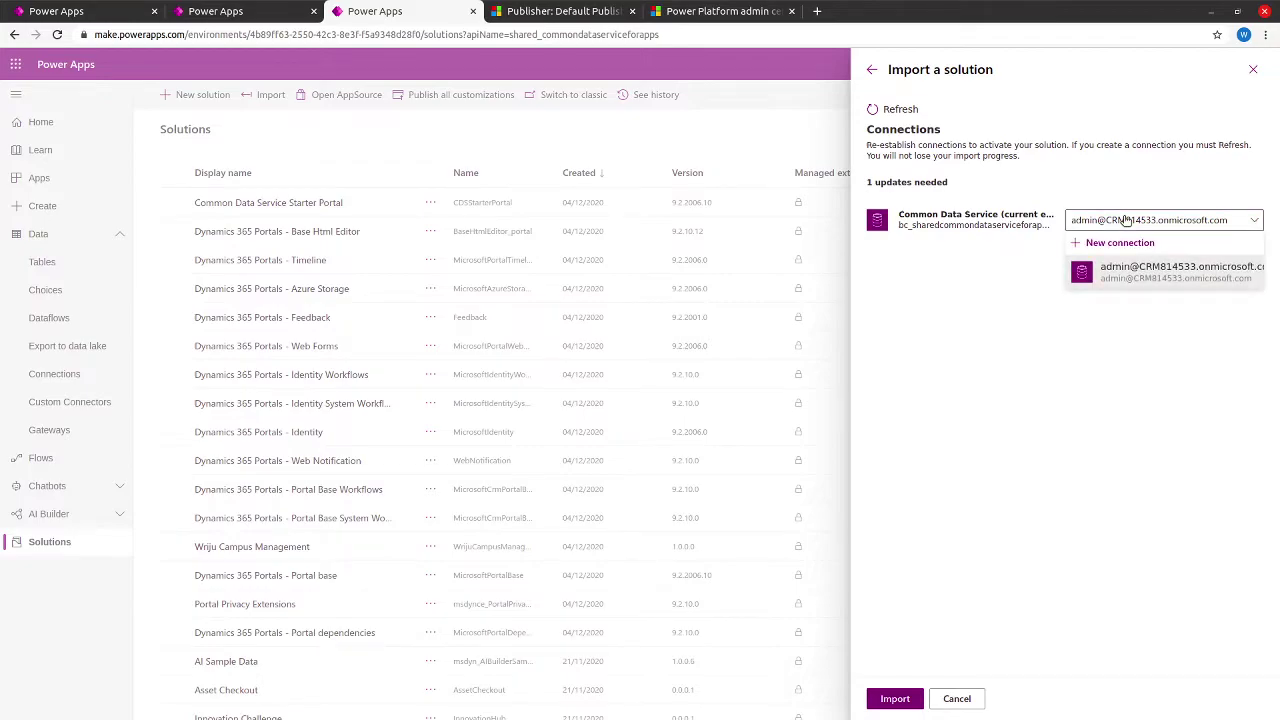
click(1126, 219)
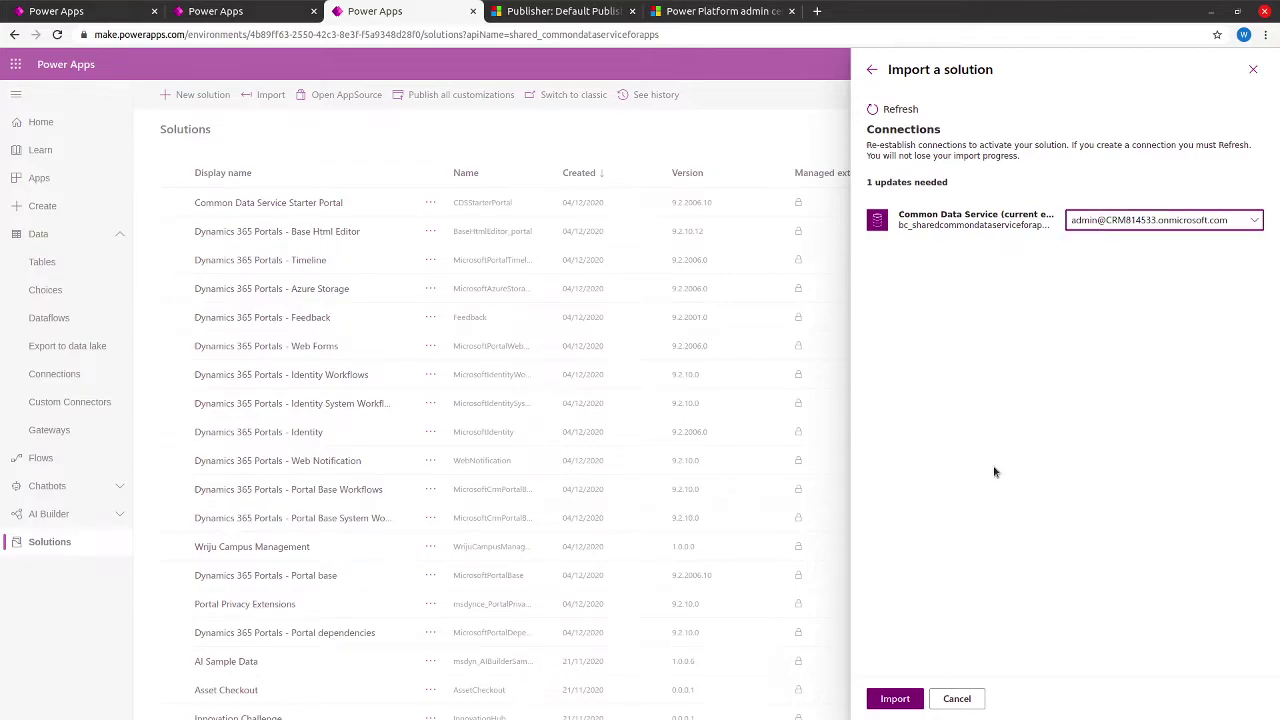
click(894, 698)
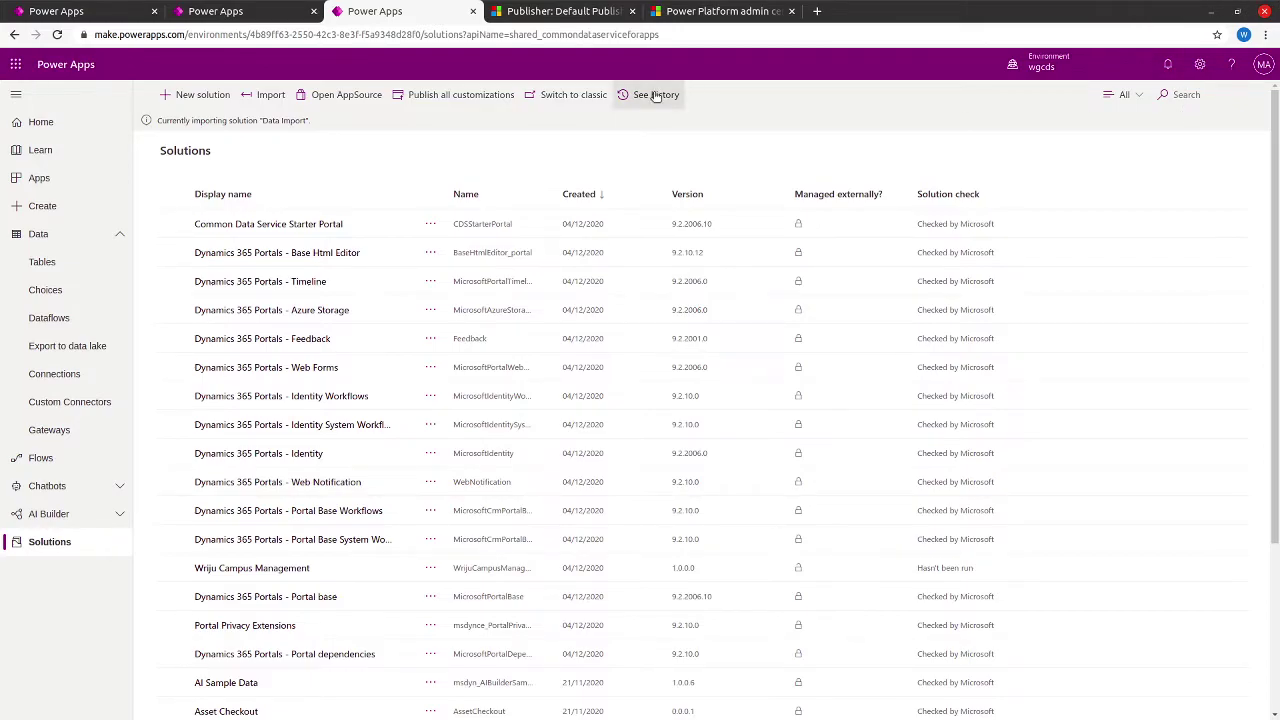
- Reload the Solutions page and check the list and the import status of the Data Import solution
double_click(270, 120)
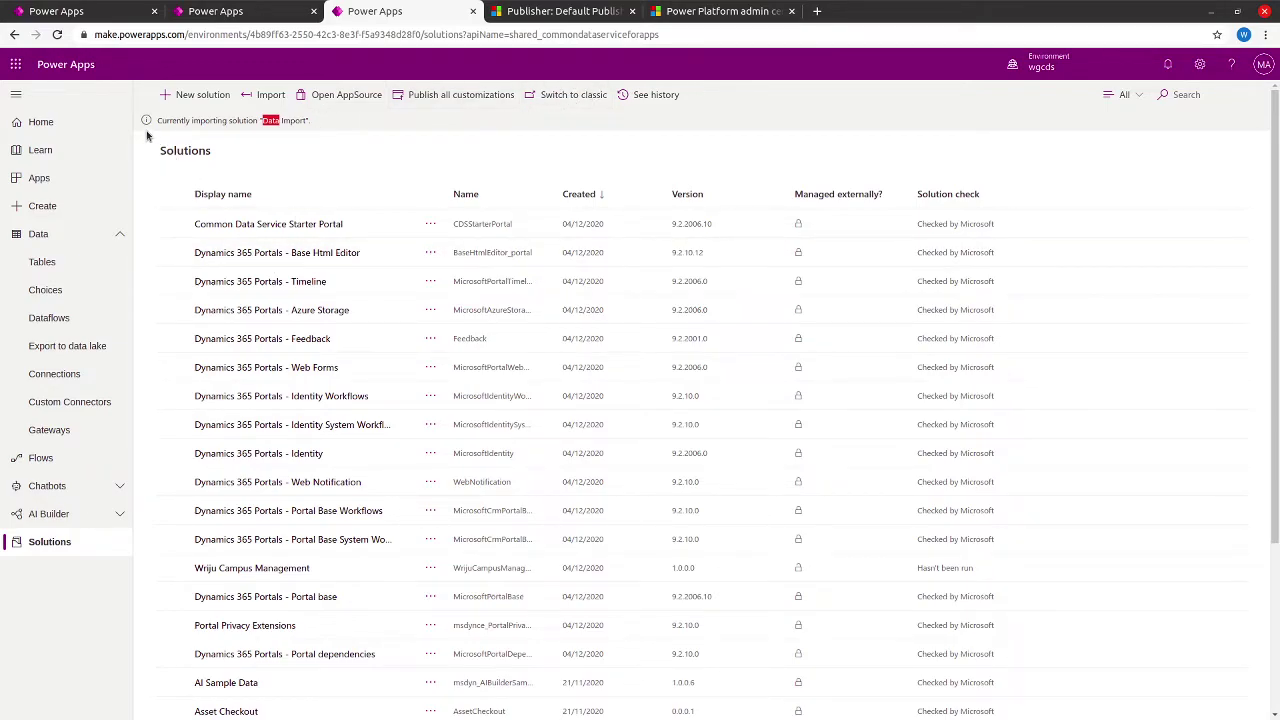
click(57, 35)
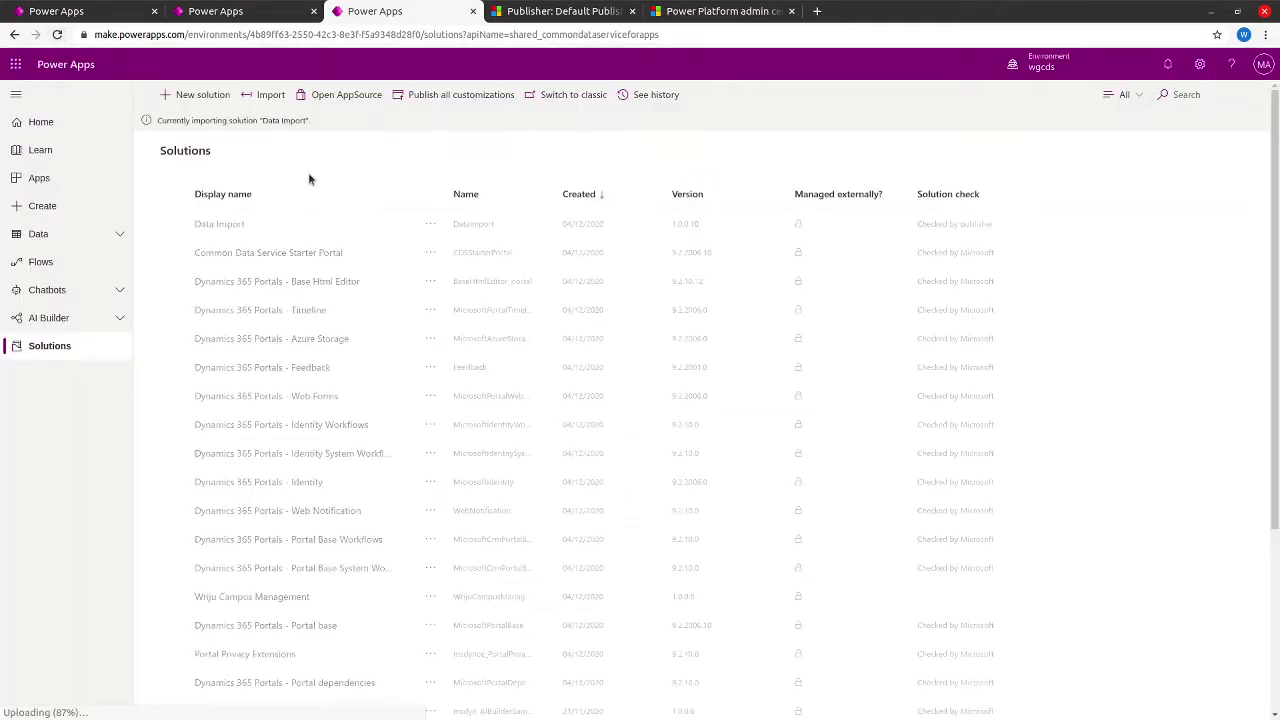
double_click(266, 120)
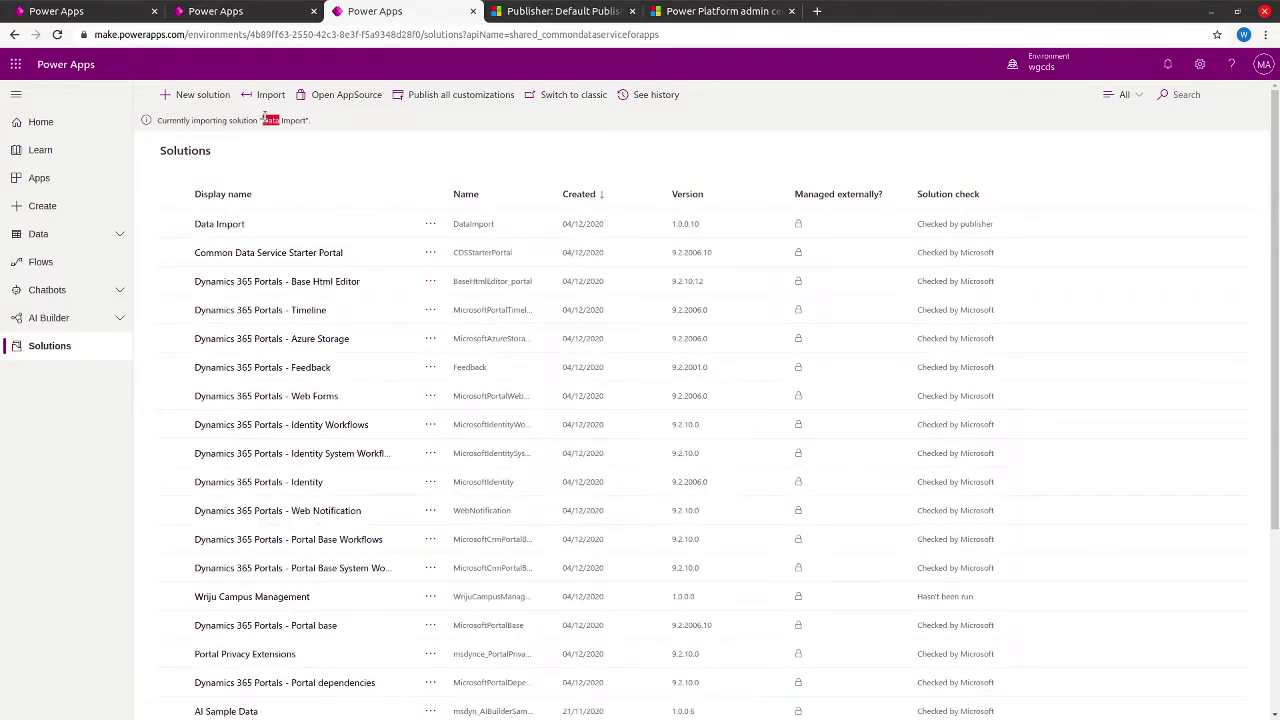
scroll(1266, 336, down, 2)
scroll(1266, 336, down, 1)
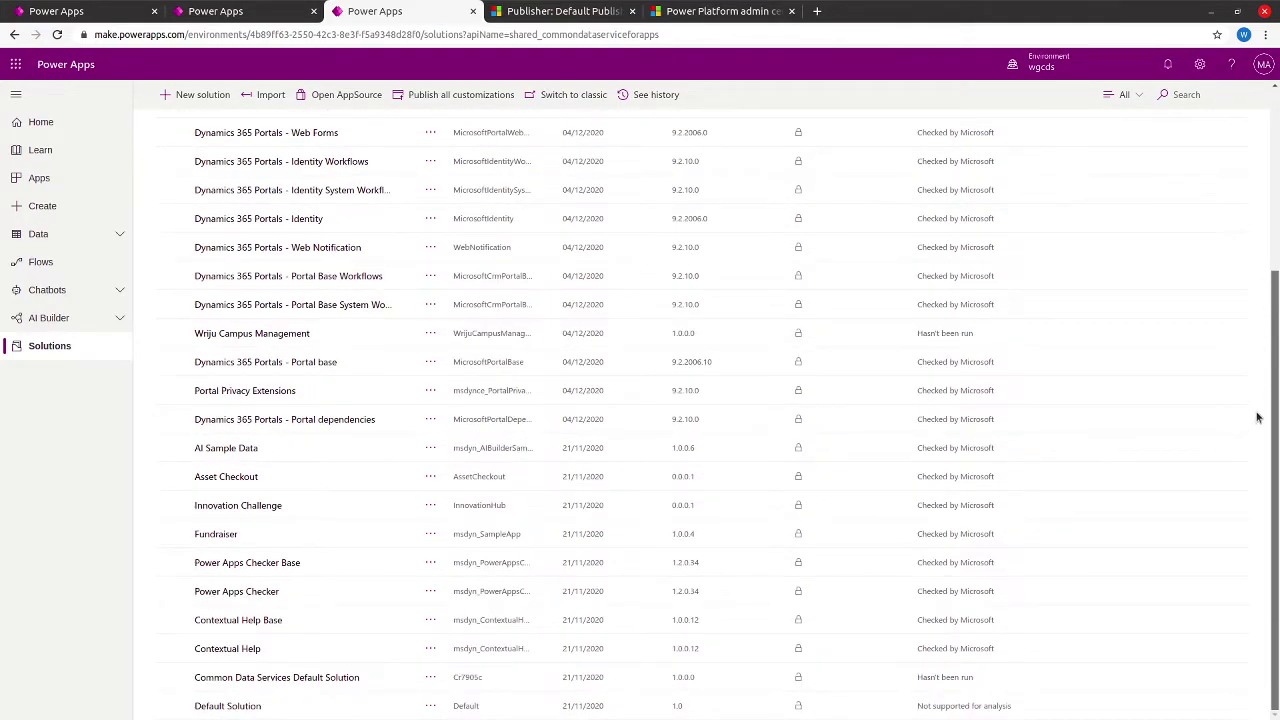
drag(1273, 362, 1276, 150)
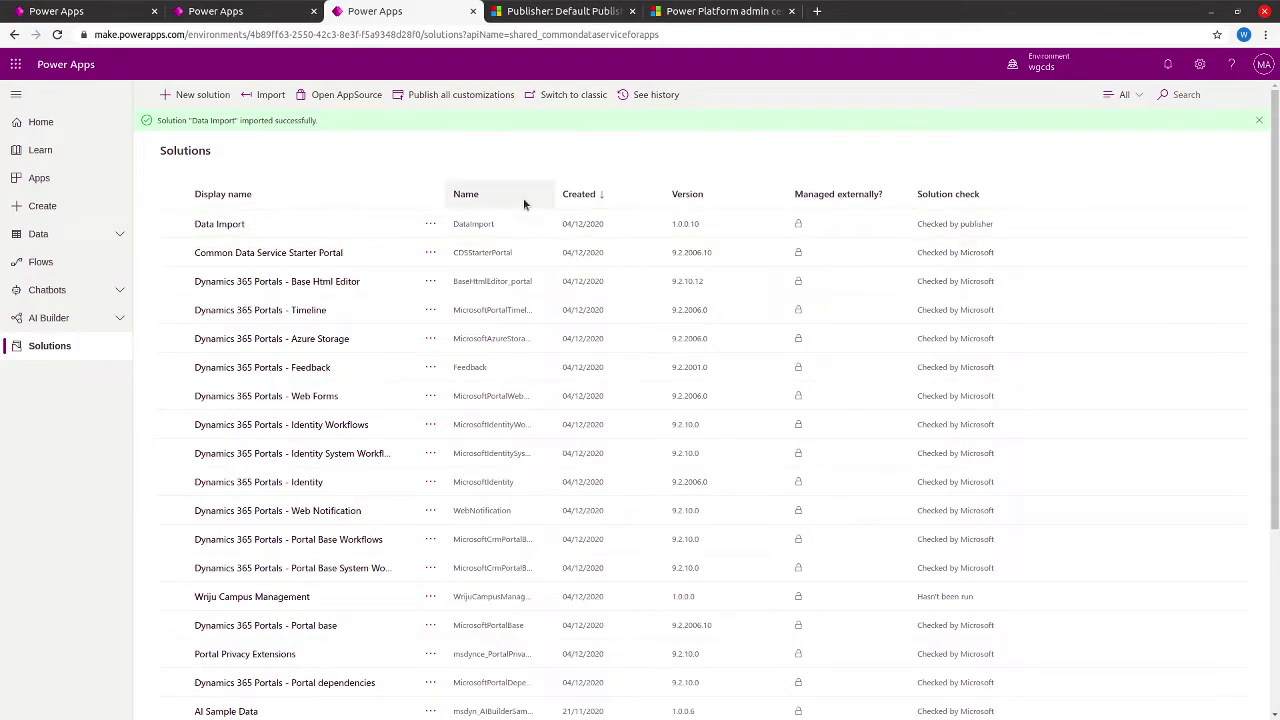
- Open the Data Import solution, inspect its connection reference and Import Data flow, and return from editing the flow
click(215, 225)
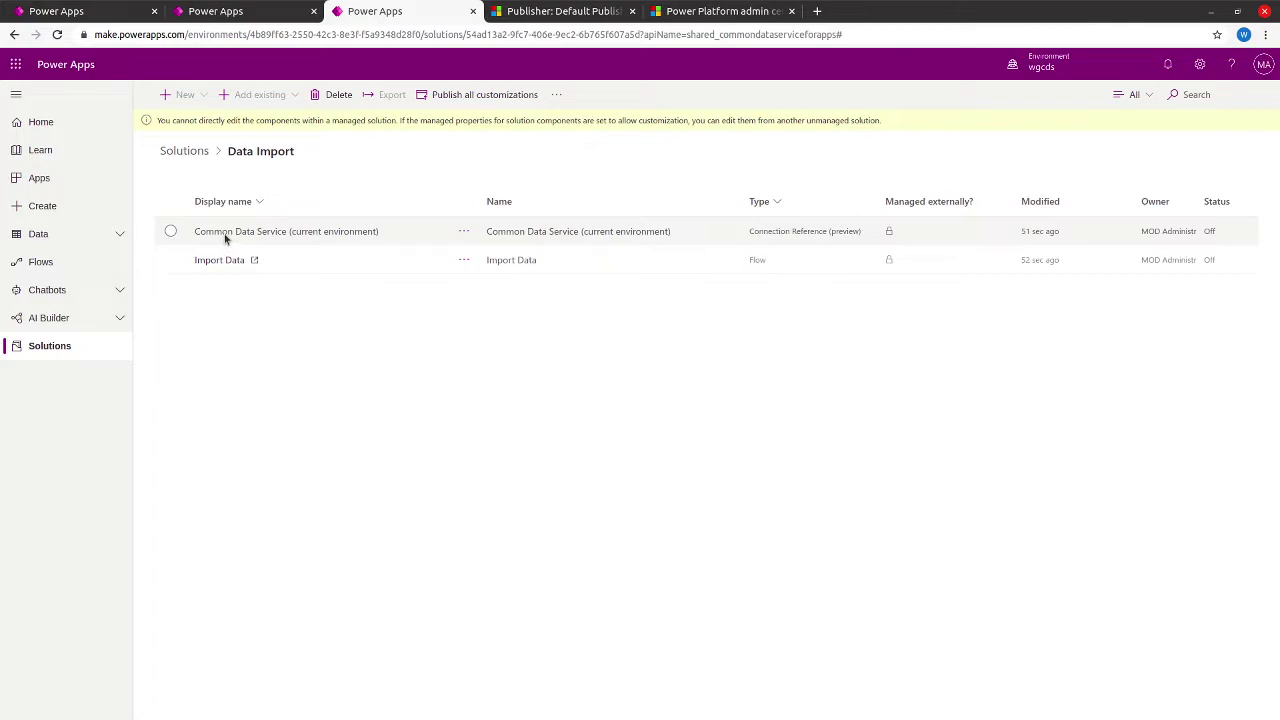
click(226, 237)
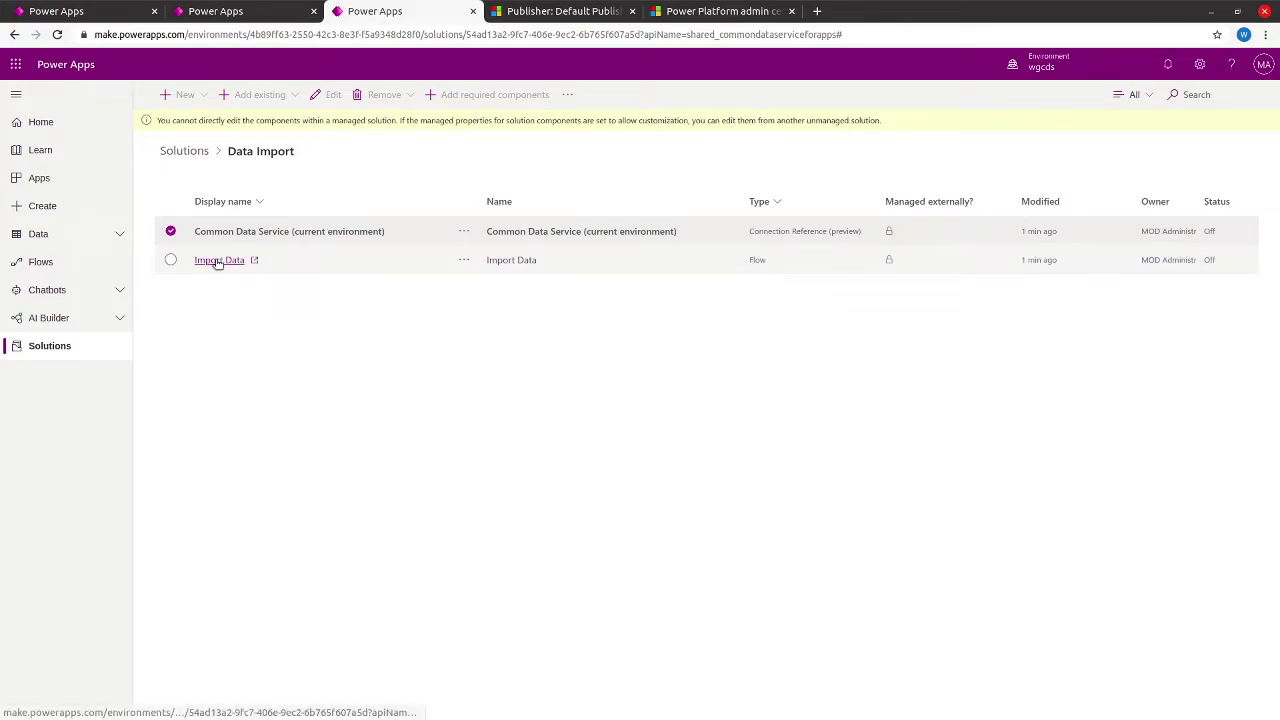
click(217, 261)
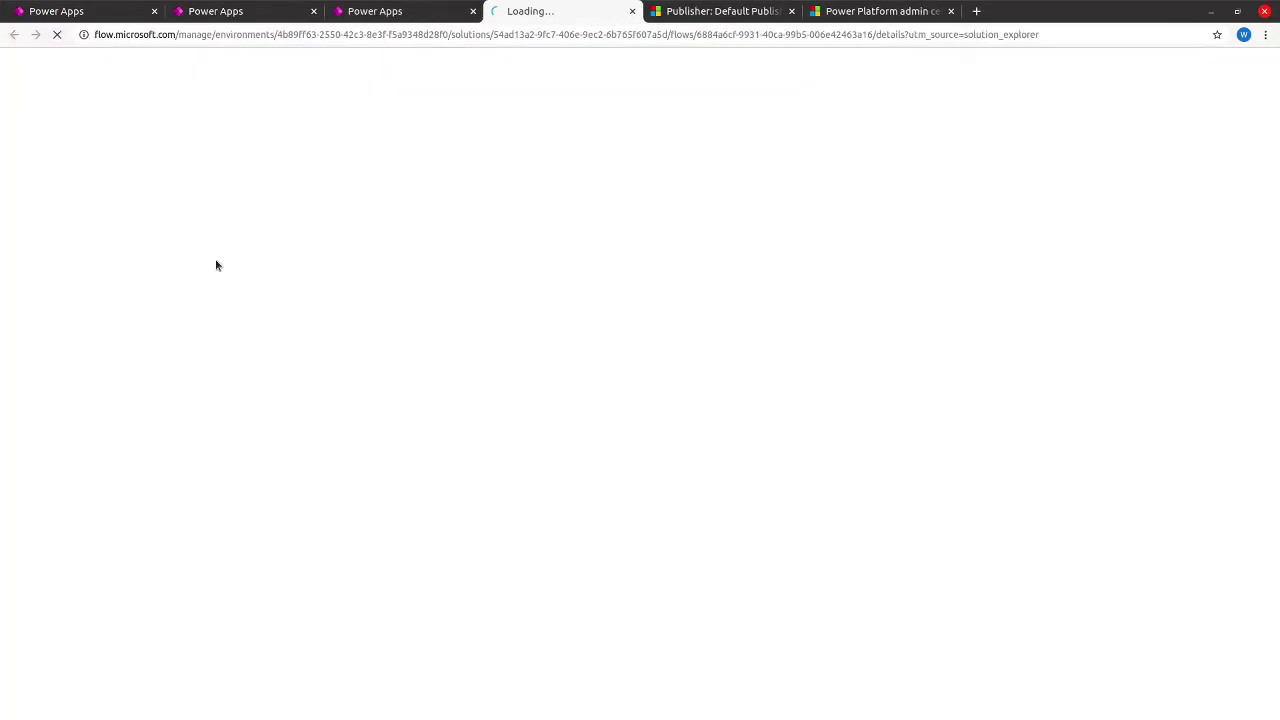
click(632, 12)
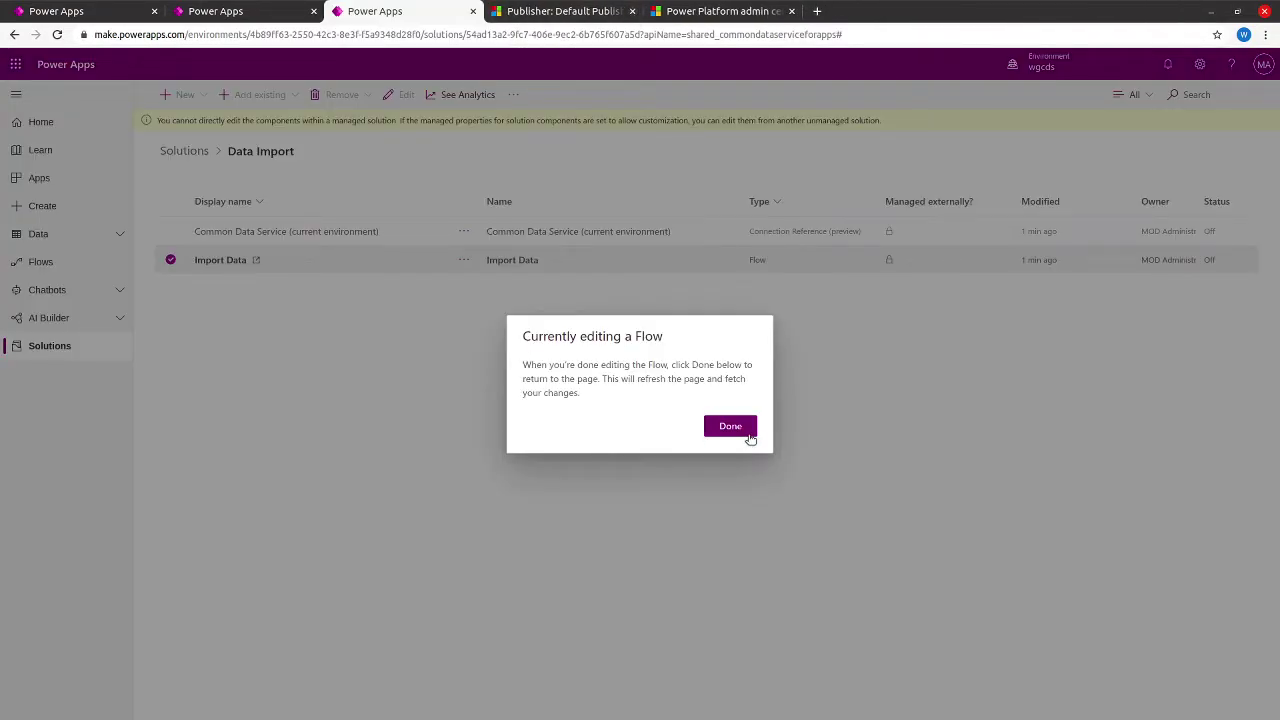
click(730, 427)
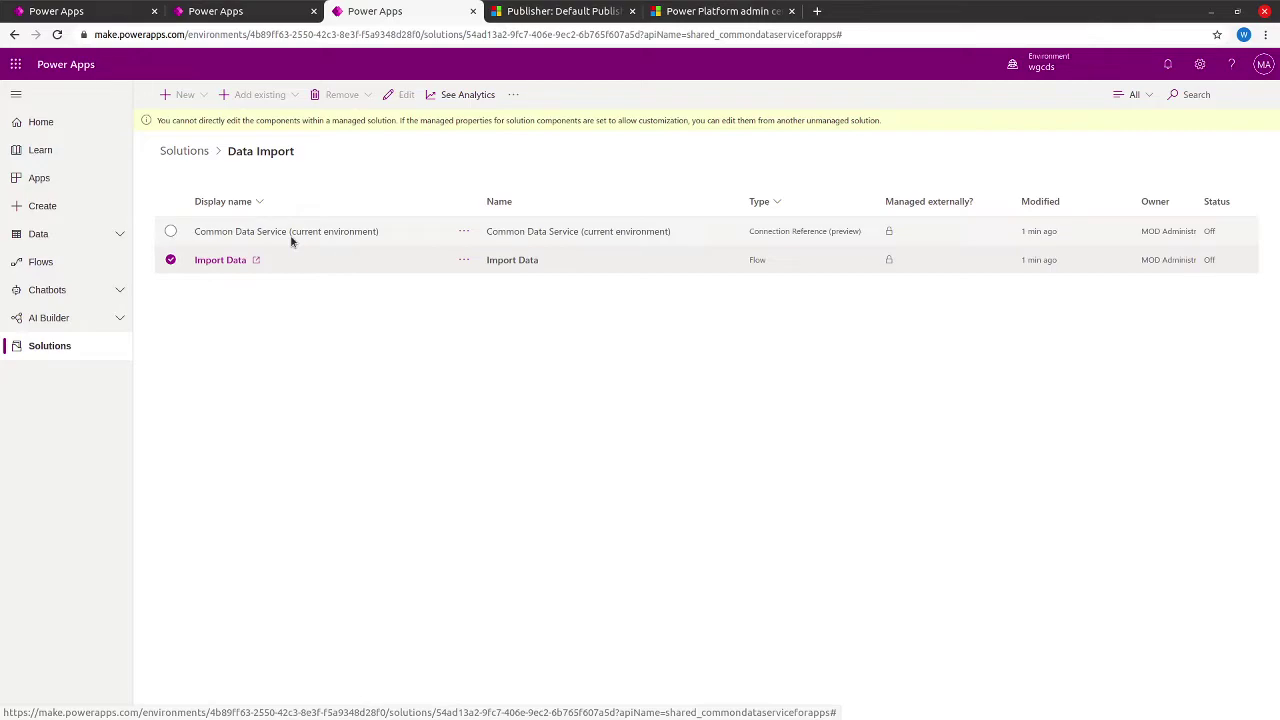
- Check the Visit table in the Campus Management solution for imported records, refreshing the data and showing all columns
click(60, 346)
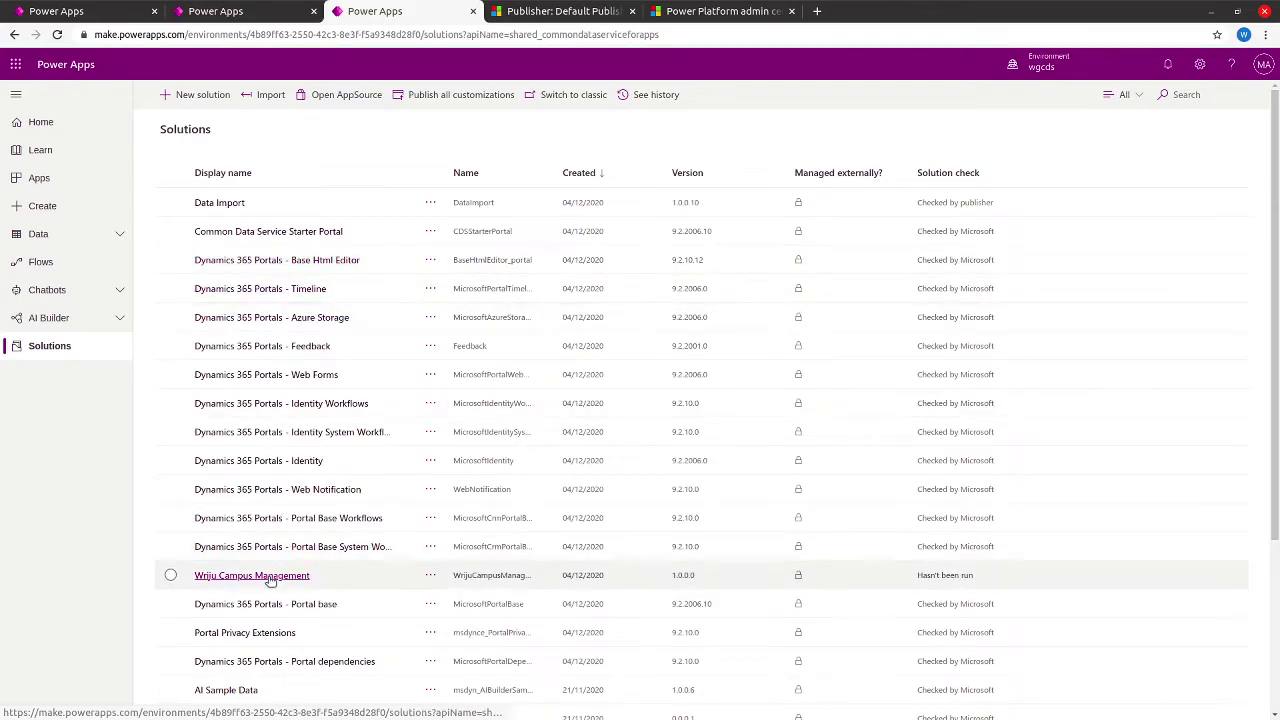
click(252, 576)
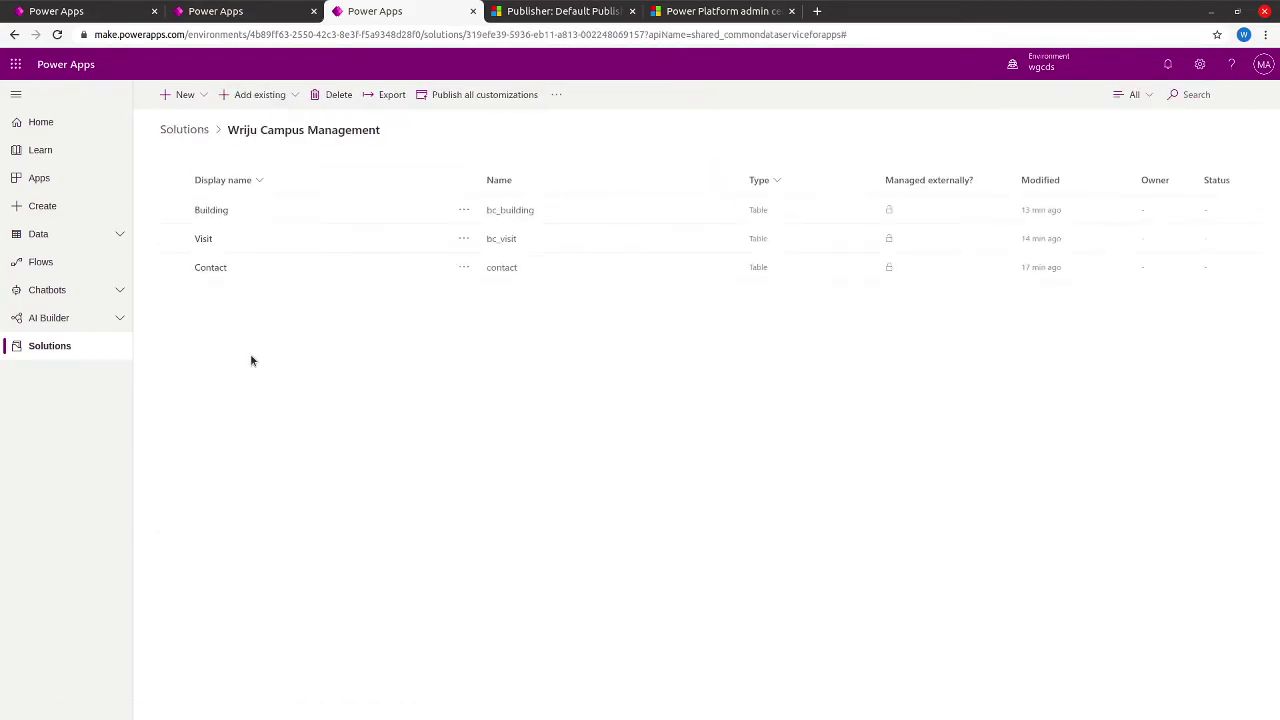
click(203, 240)
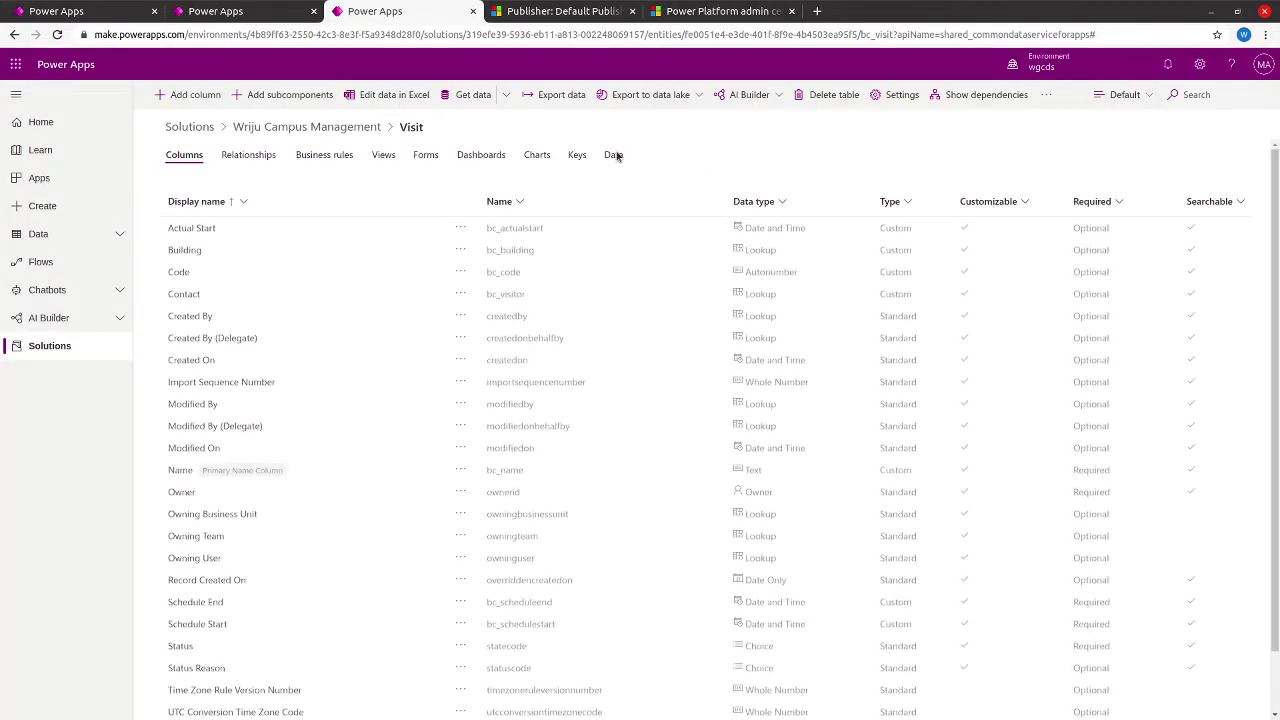
click(615, 156)
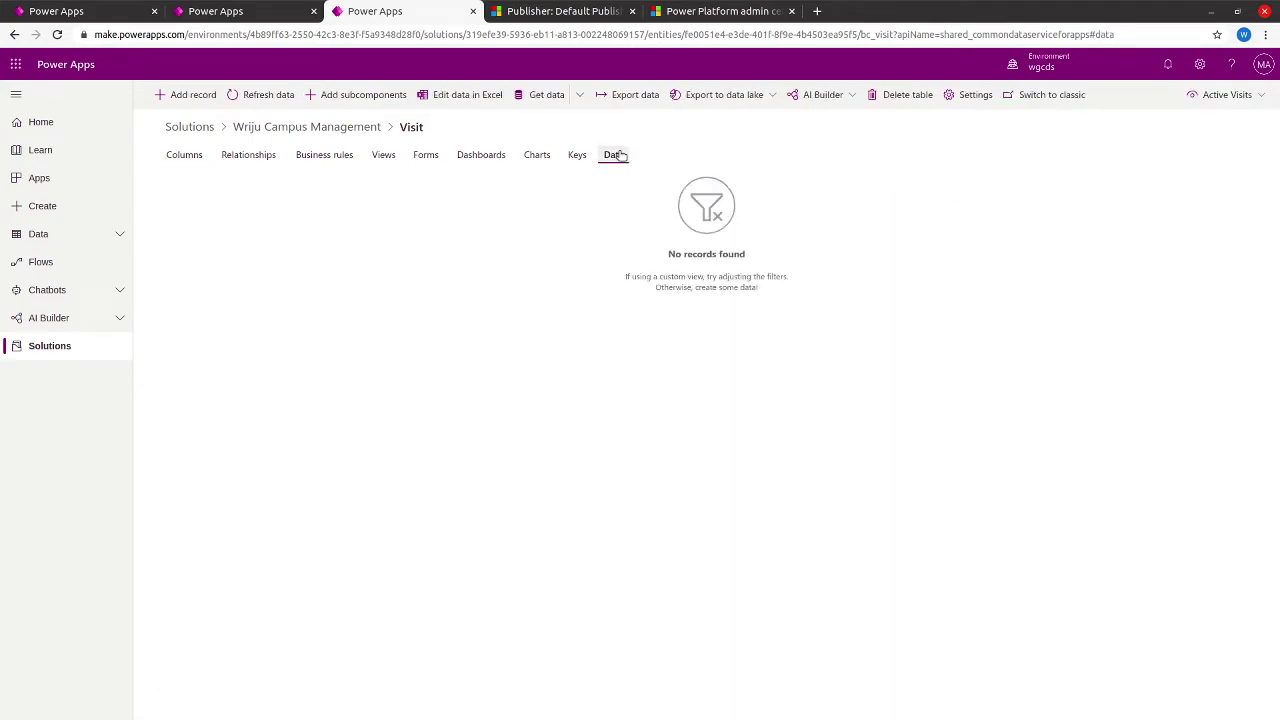
click(266, 95)
click(266, 95)
click(1264, 97)
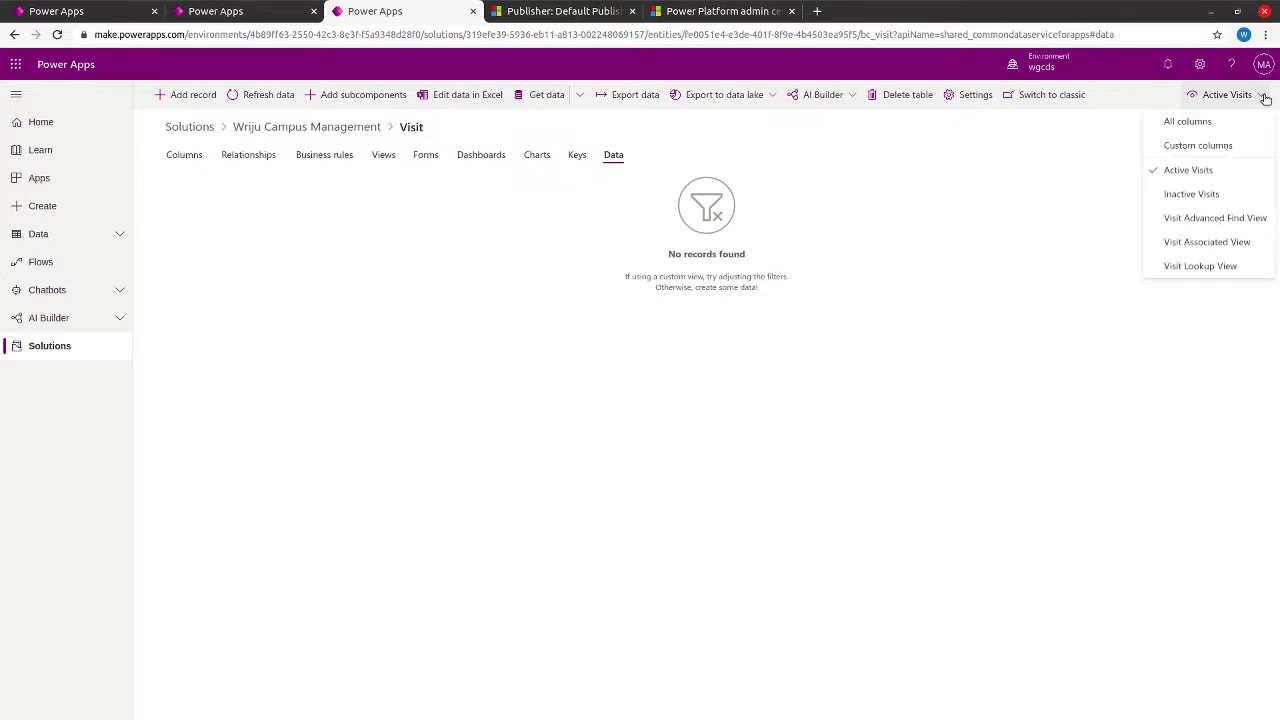
click(1231, 123)
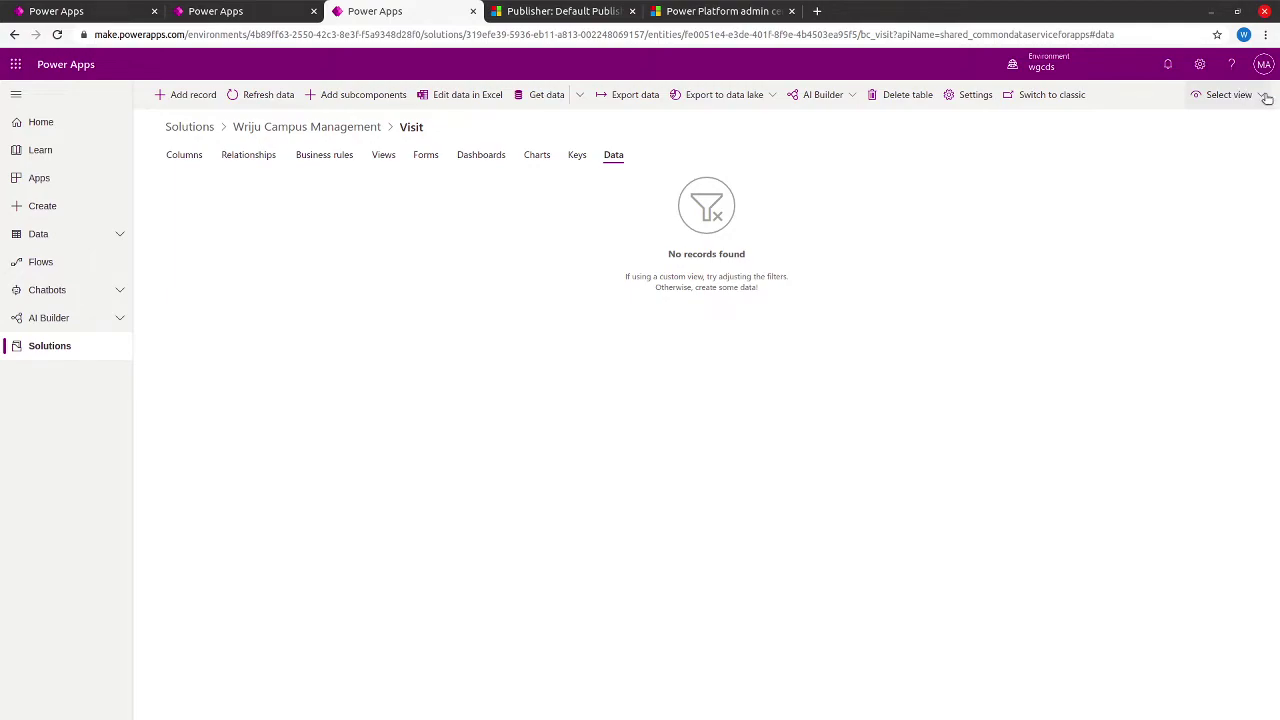
click(1266, 98)
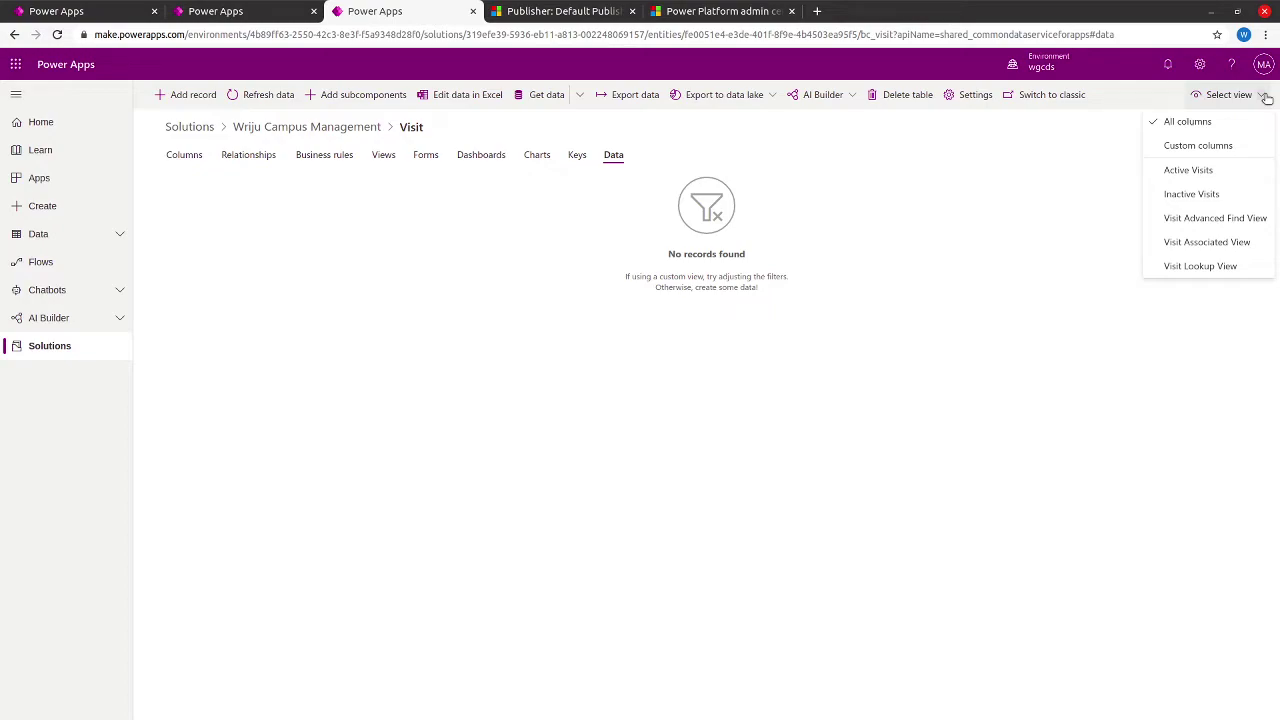
- Check the Building table in the Campus Management solution for imported records, with all columns shown
click(347, 127)
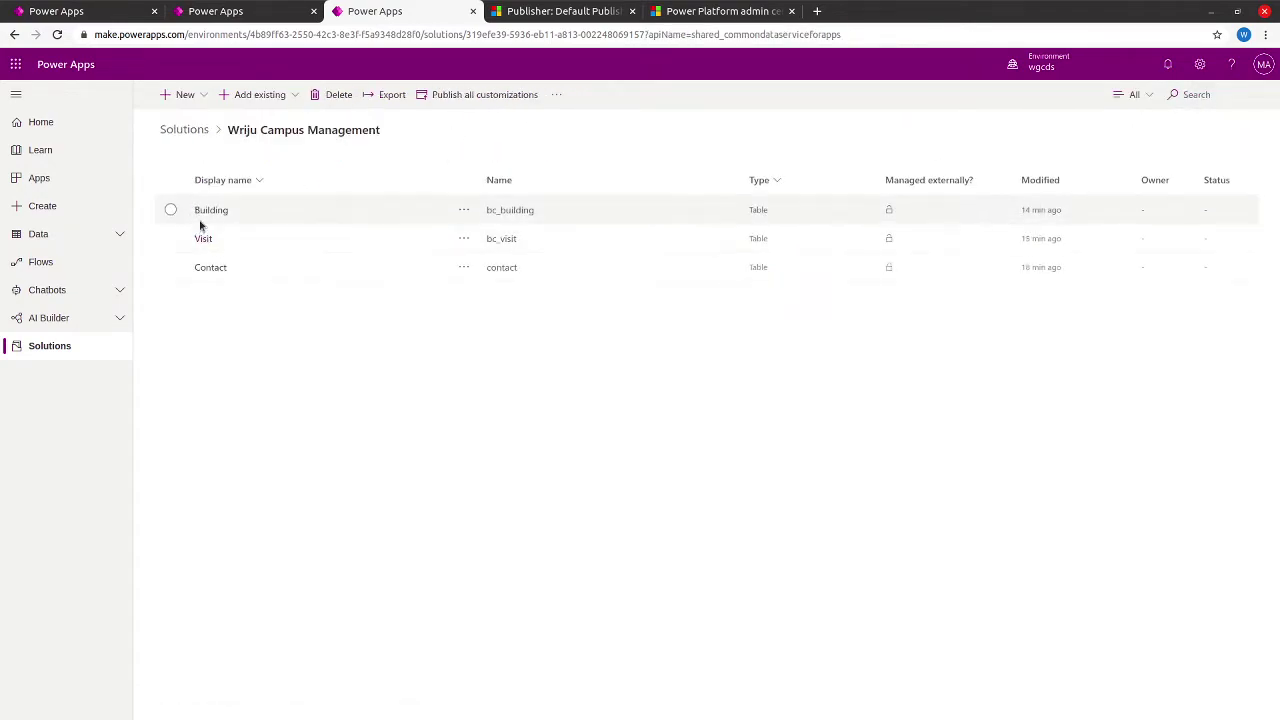
click(202, 211)
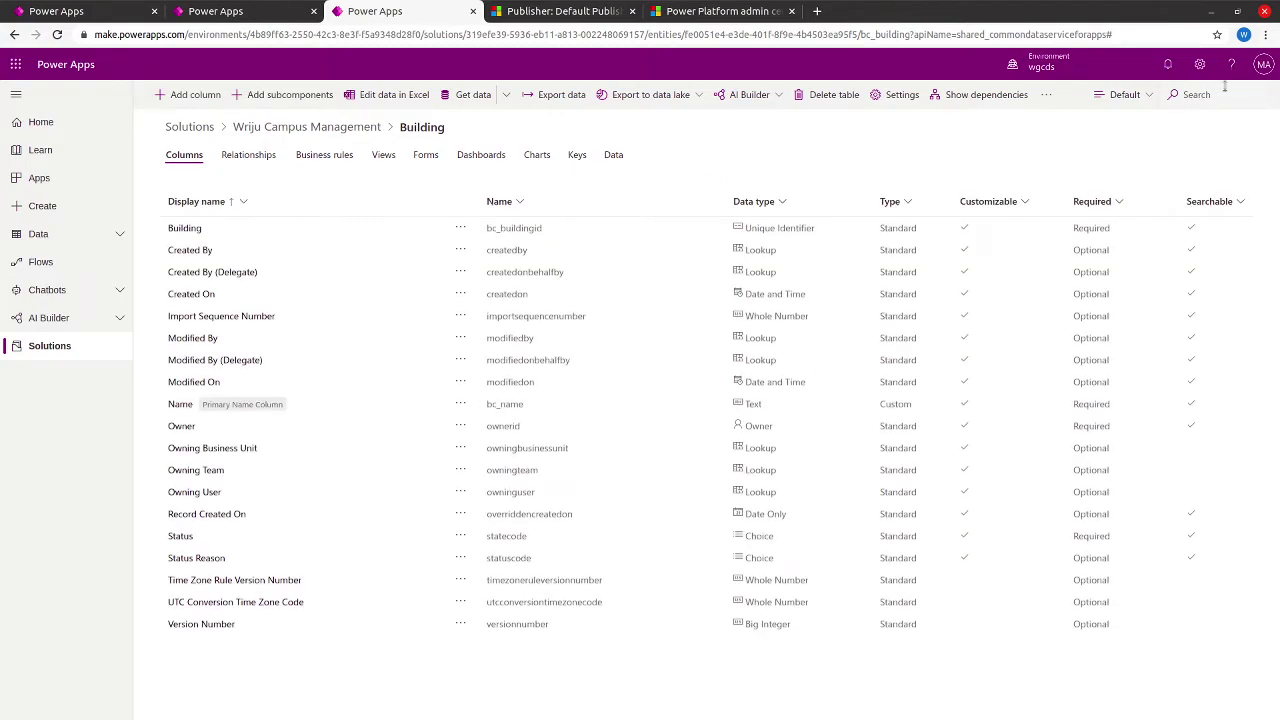
click(613, 155)
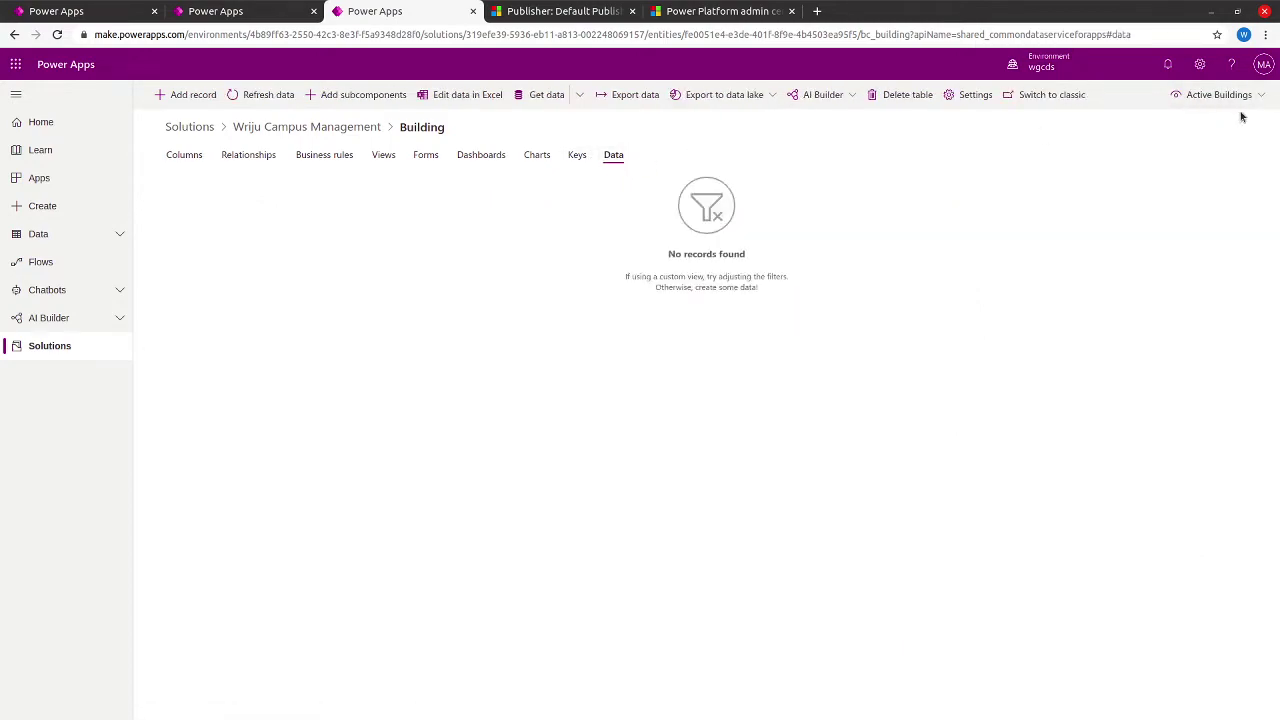
click(1258, 97)
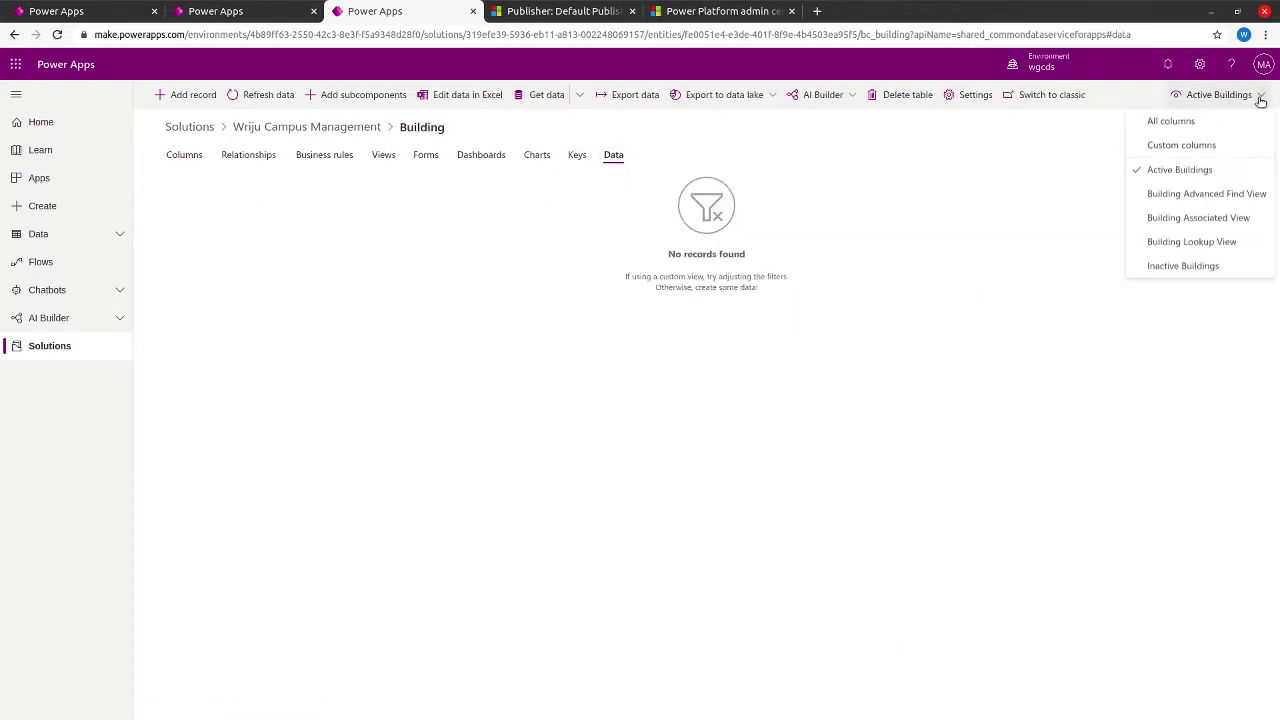
click(1215, 123)
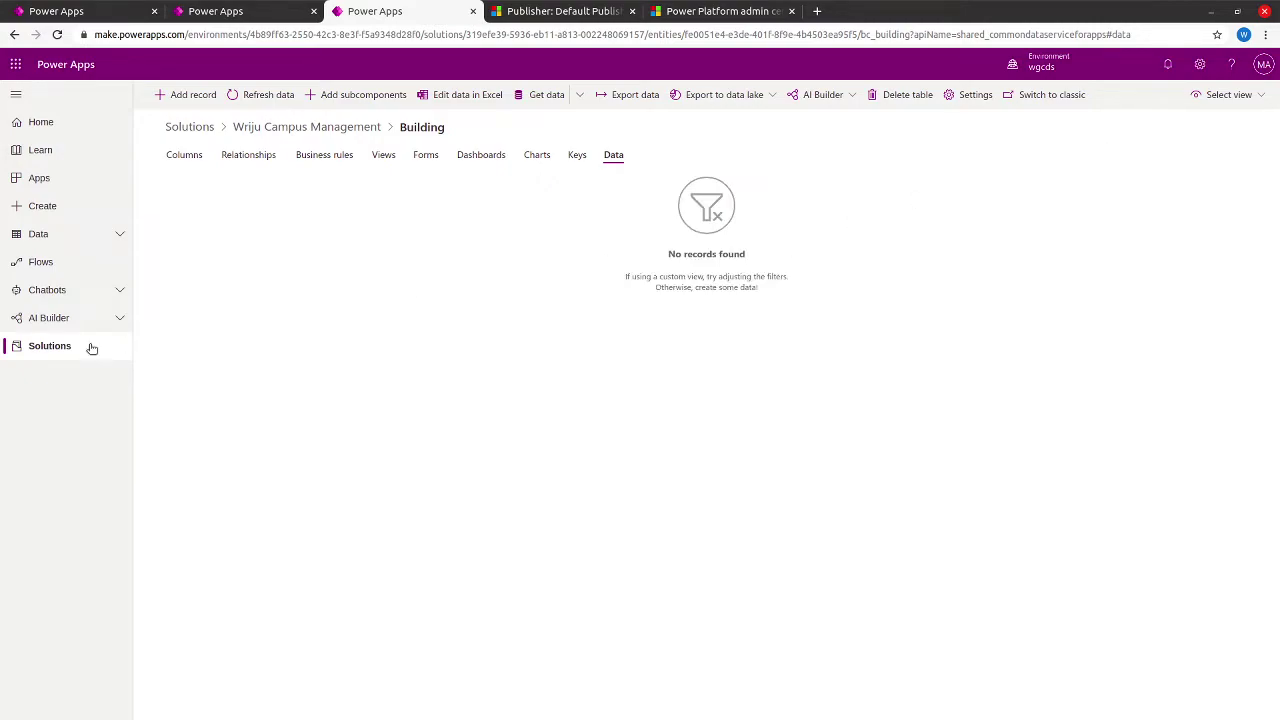
- Review the Common Data Service connection reference in the Data Import solution and check which environment is selected
click(48, 345)
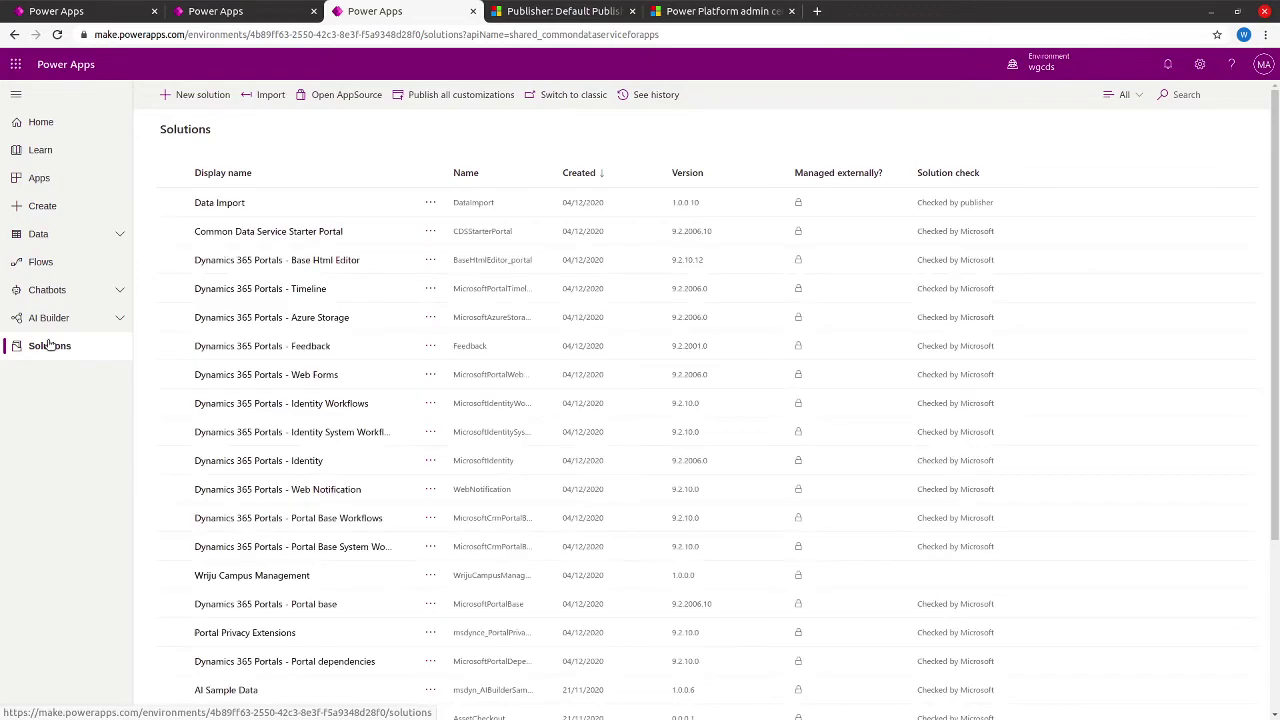
click(218, 203)
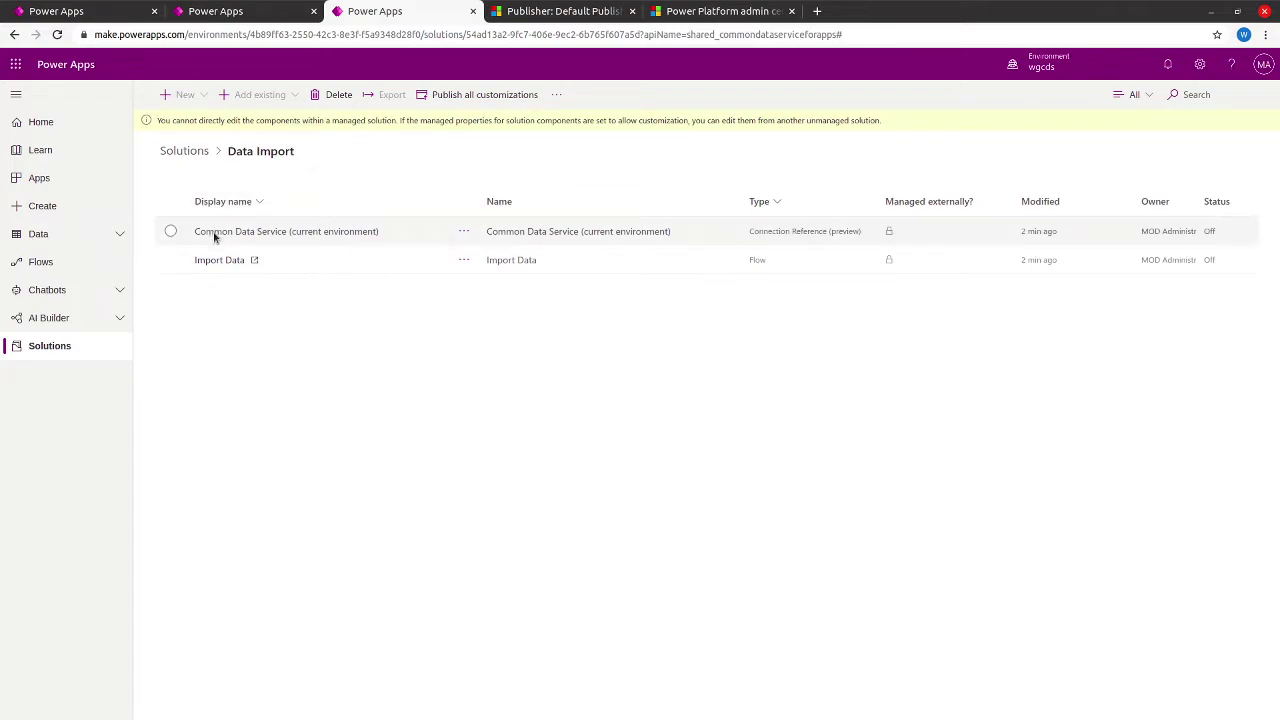
click(176, 231)
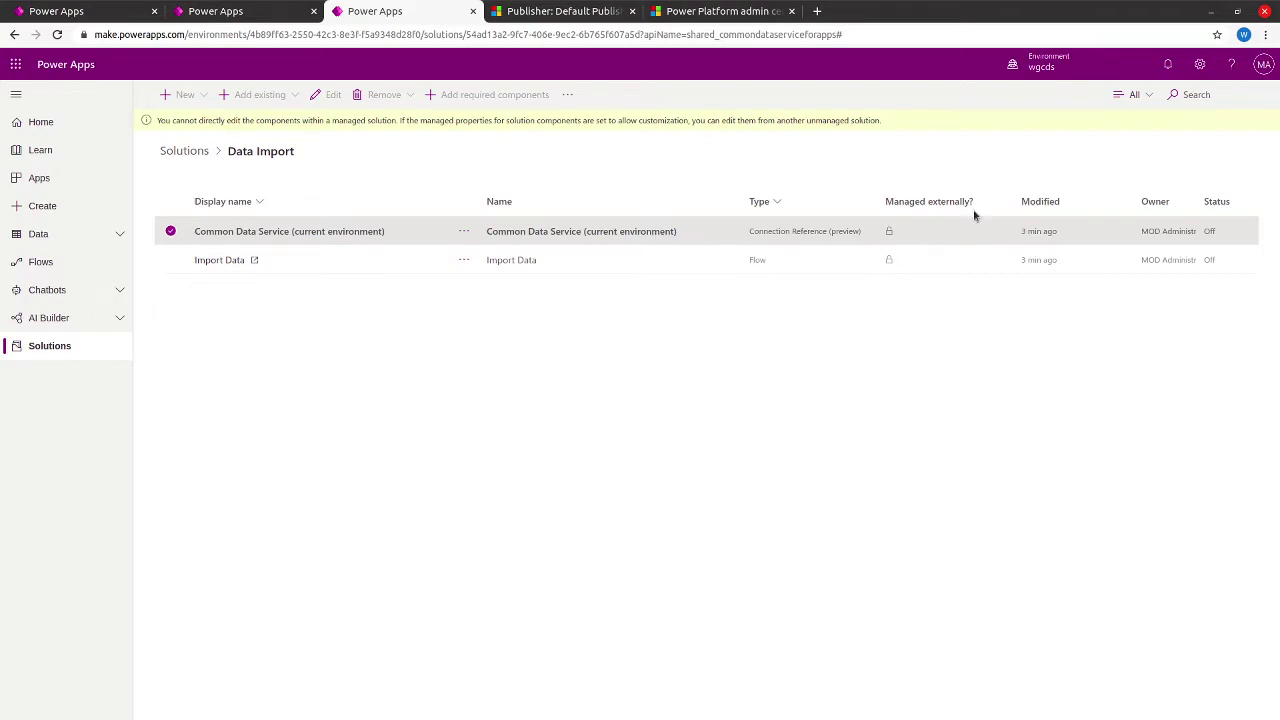
click(1062, 67)
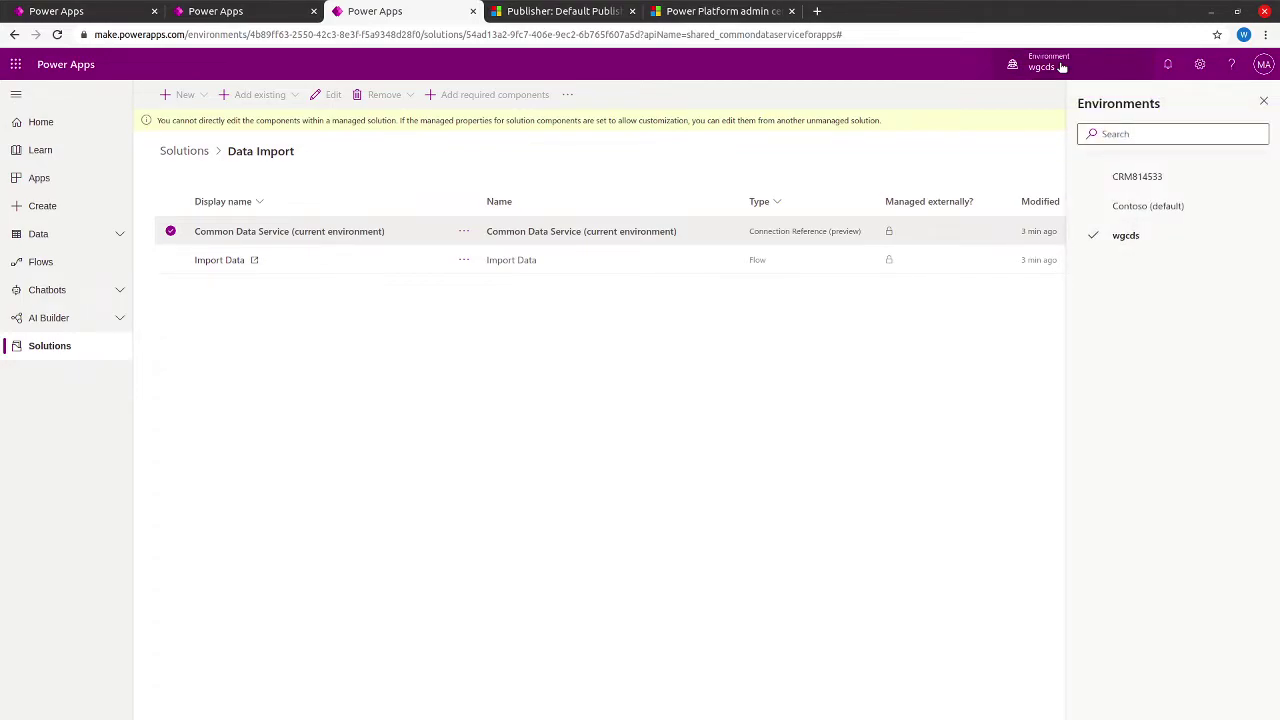
click(1062, 67)
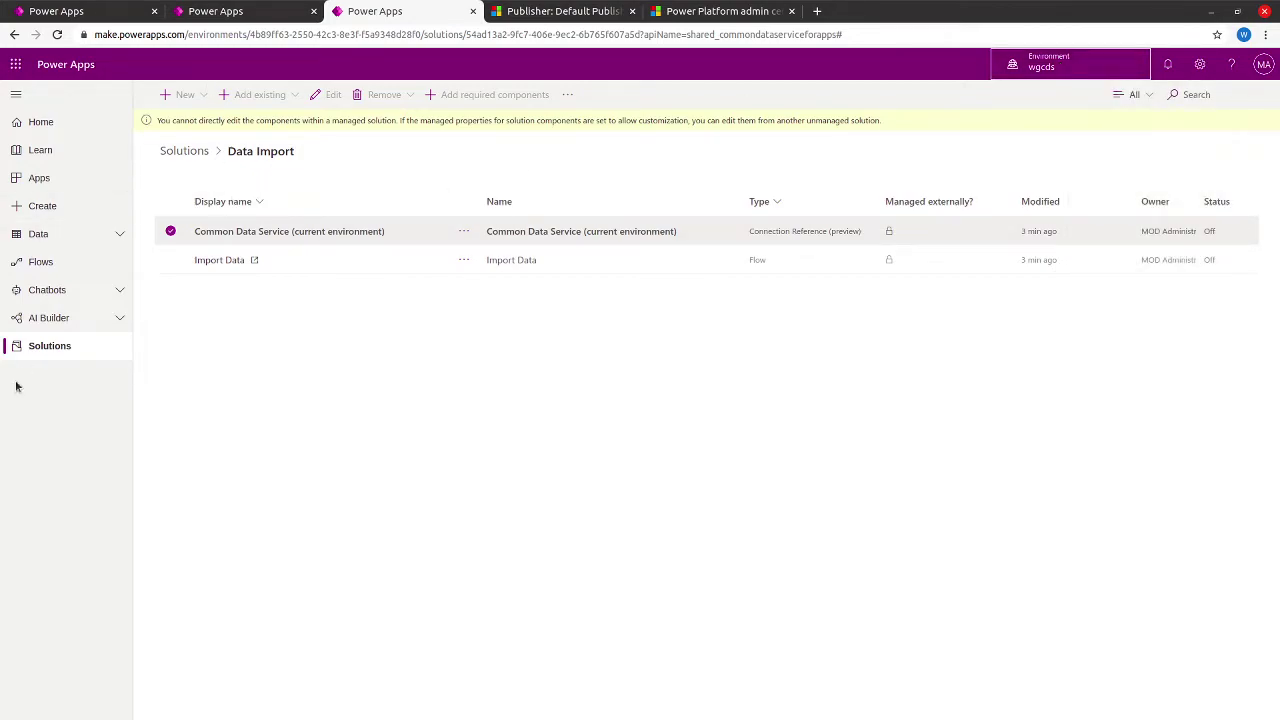
- Delete the Data Import solution from the Solutions list
click(58, 344)
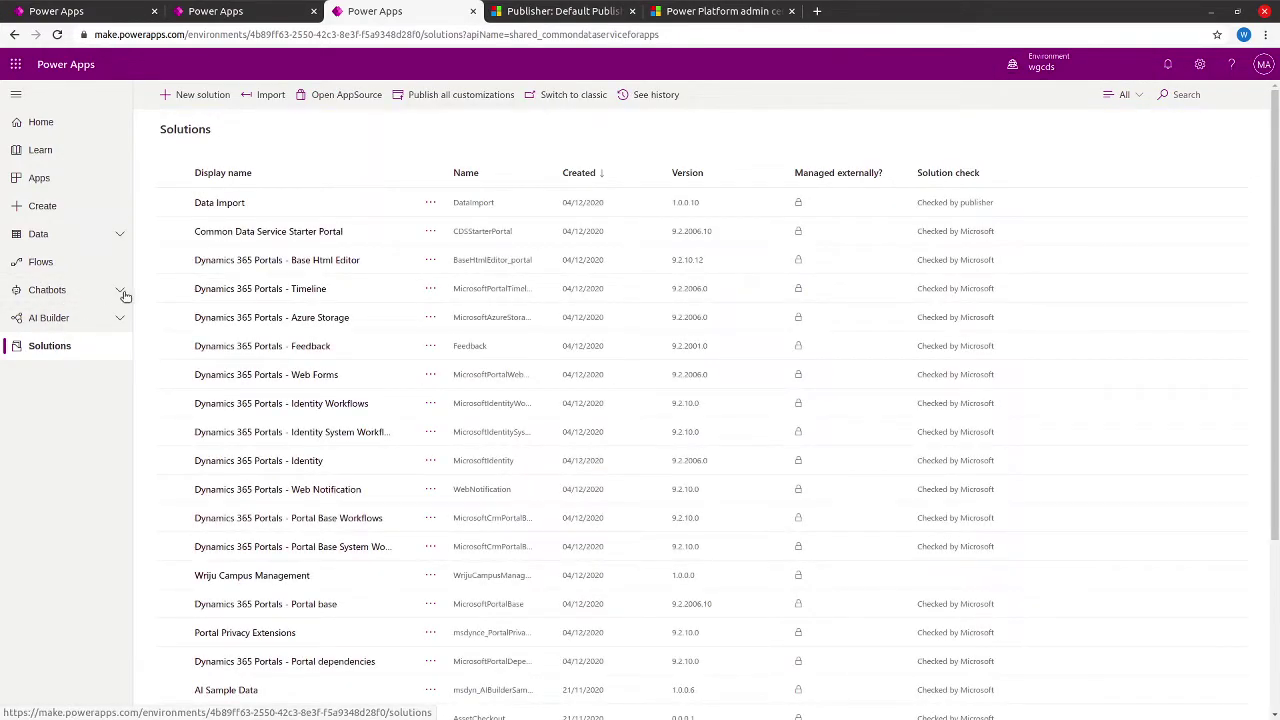
click(170, 202)
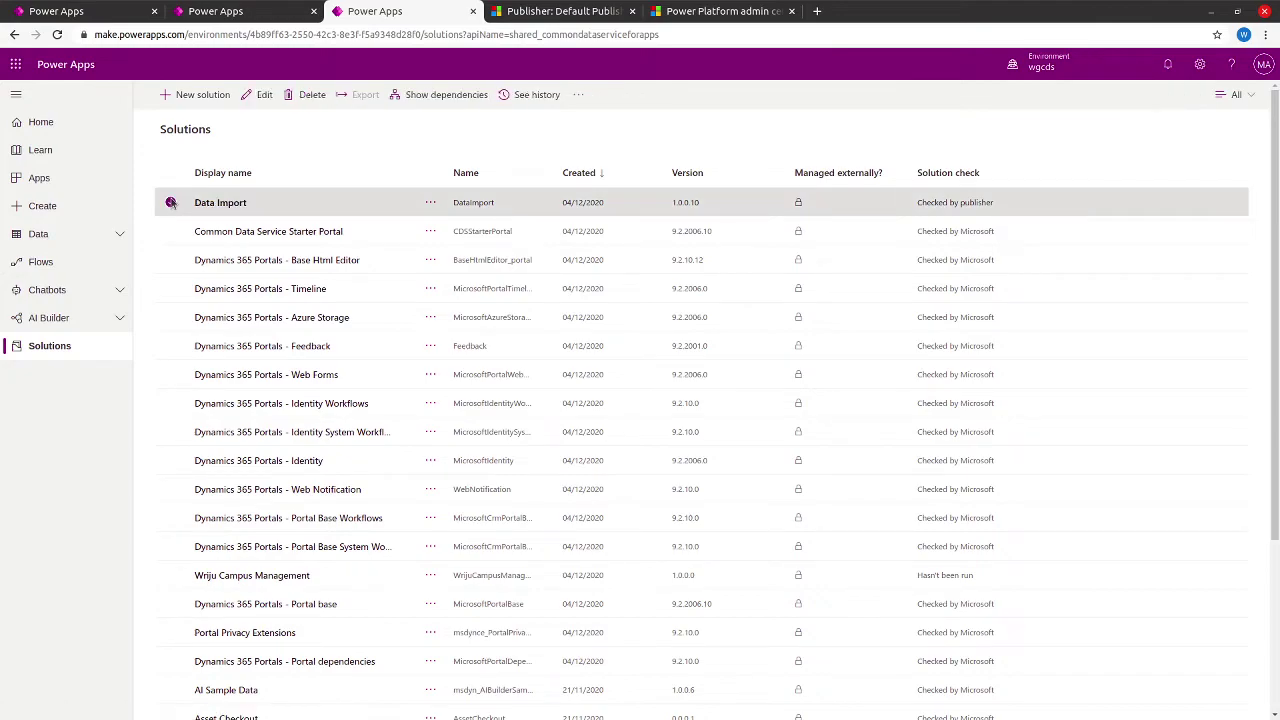
click(310, 94)
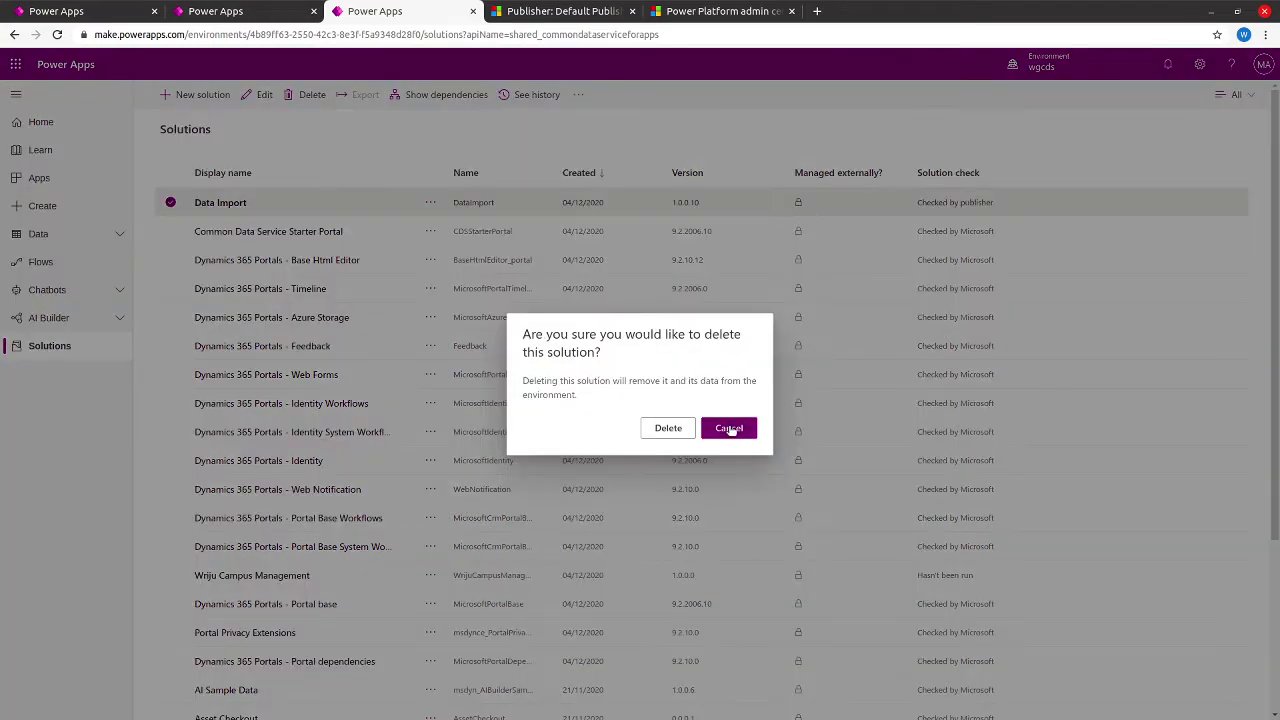
click(668, 428)
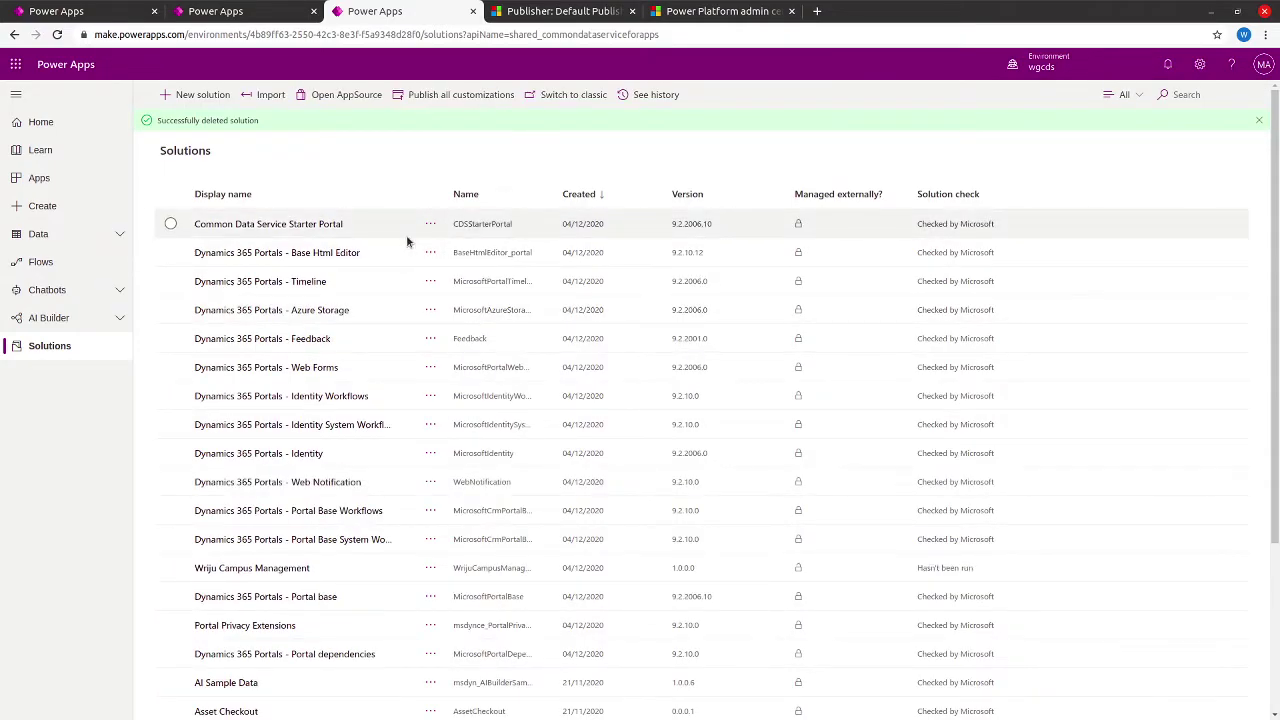
- Import DataImport_managed.zip again as a solution, using the administrator account's Common Data Service connection
click(244, 97)
click(900, 150)
click(748, 165)
double_click(748, 165)
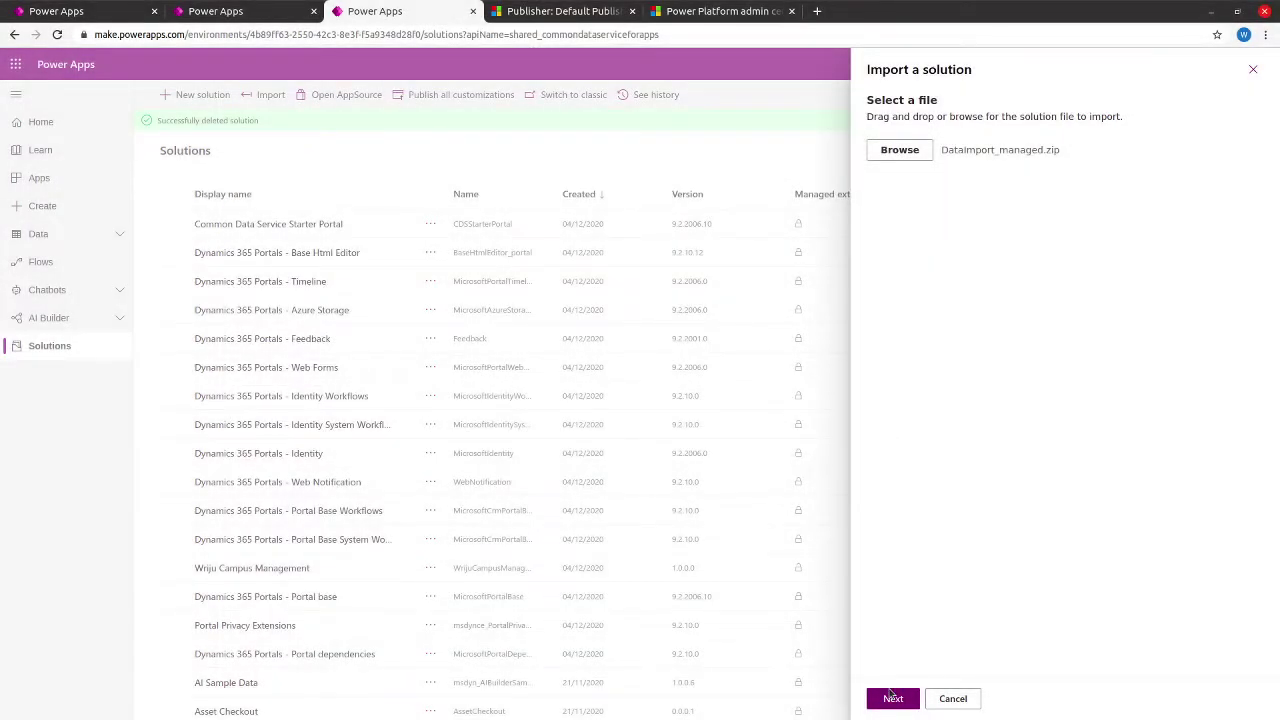
click(892, 698)
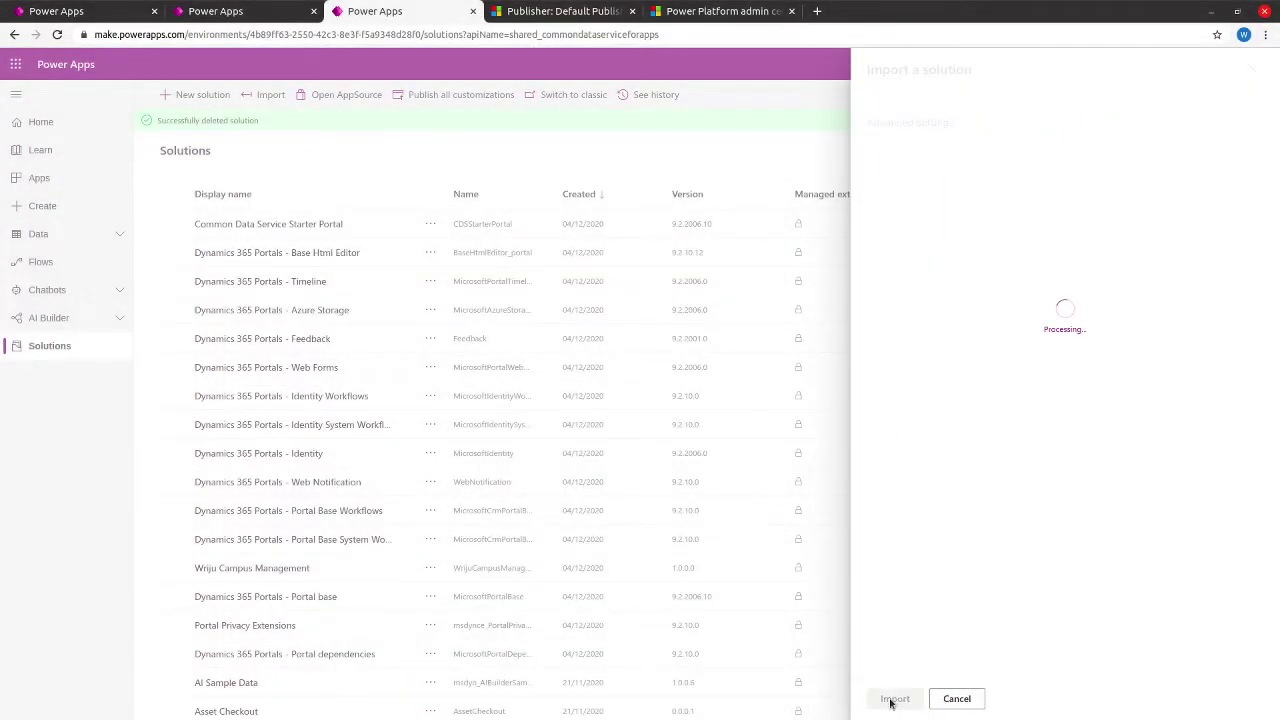
click(892, 699)
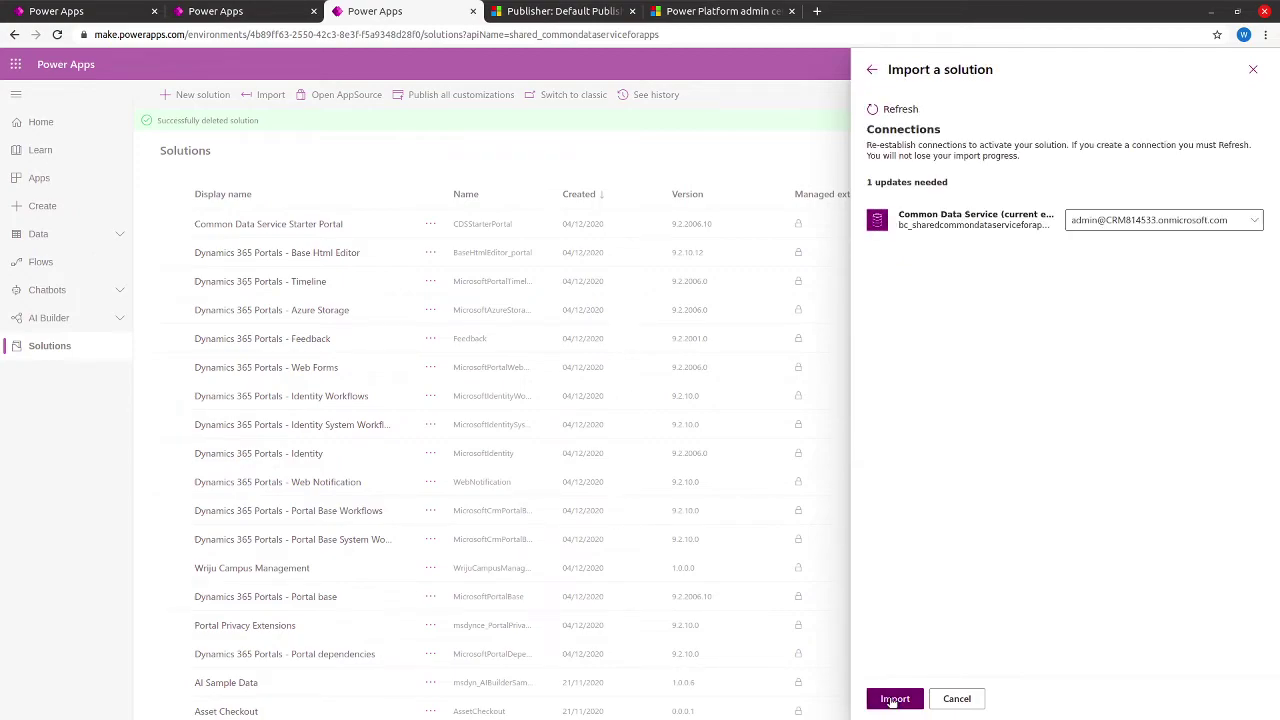
click(893, 700)
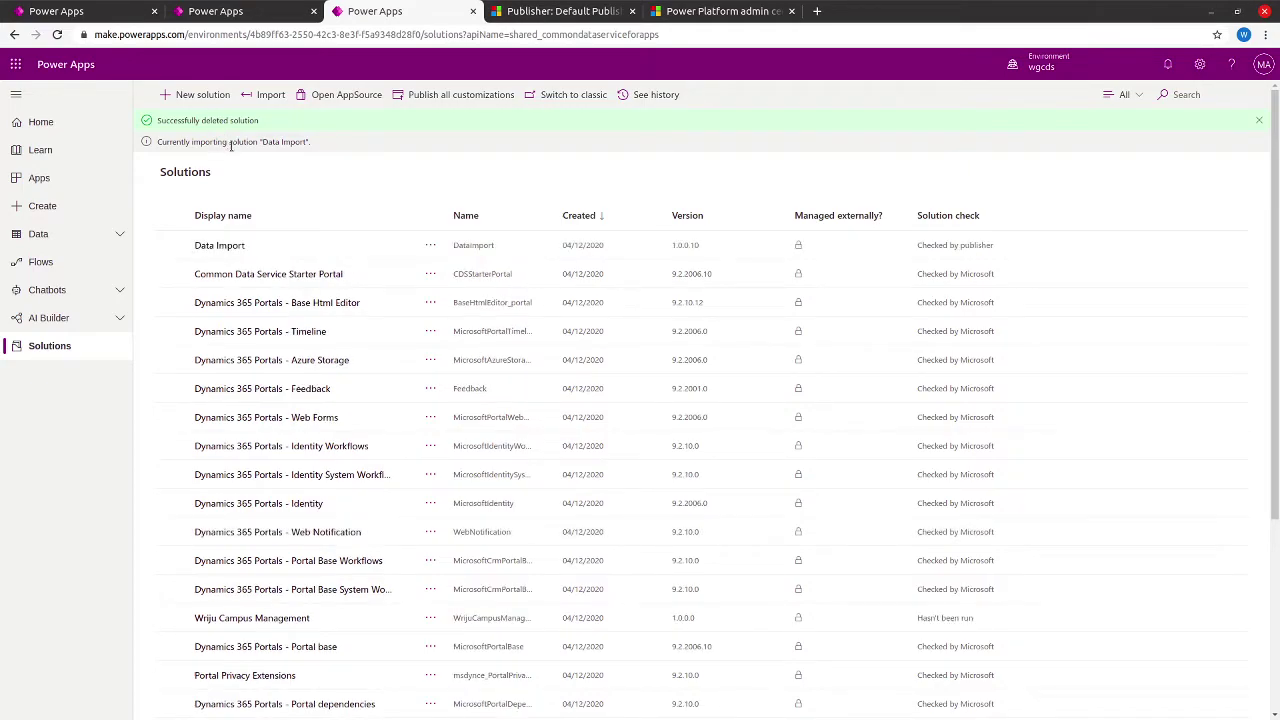
- Check the components of the reimported Data Import solution and return to the Solutions list
click(212, 246)
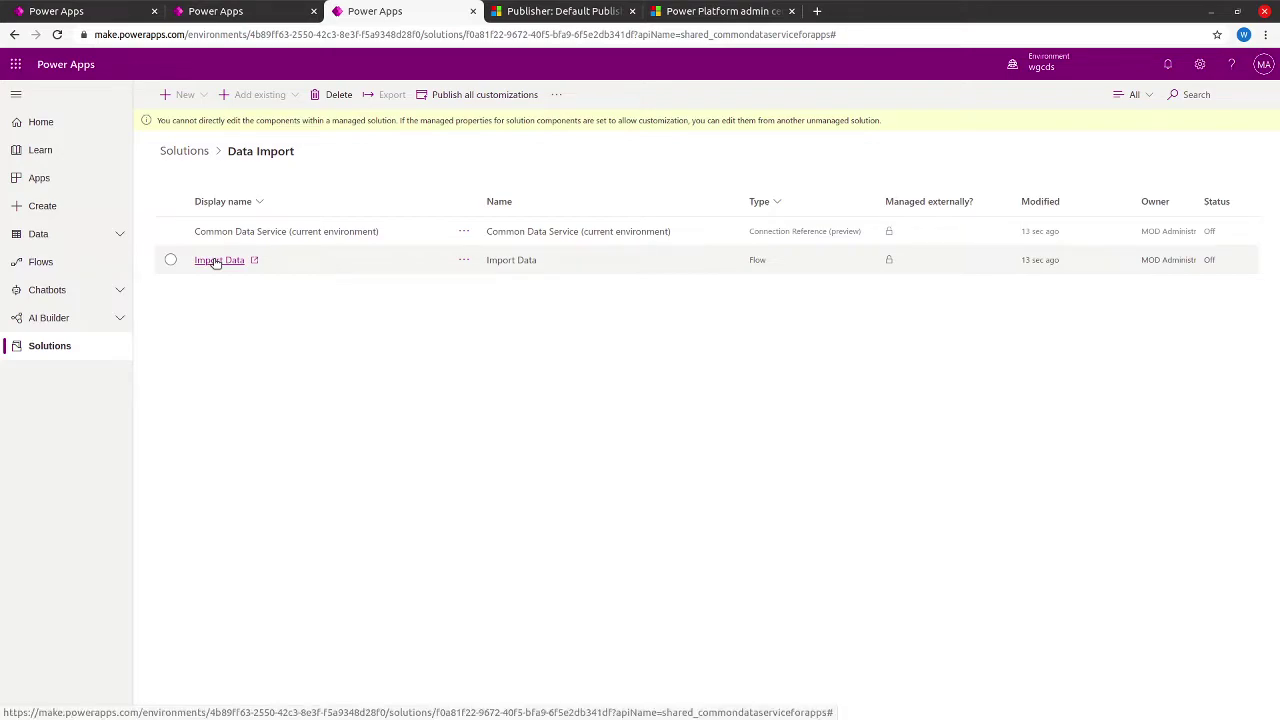
click(10, 35)
click(10, 35)
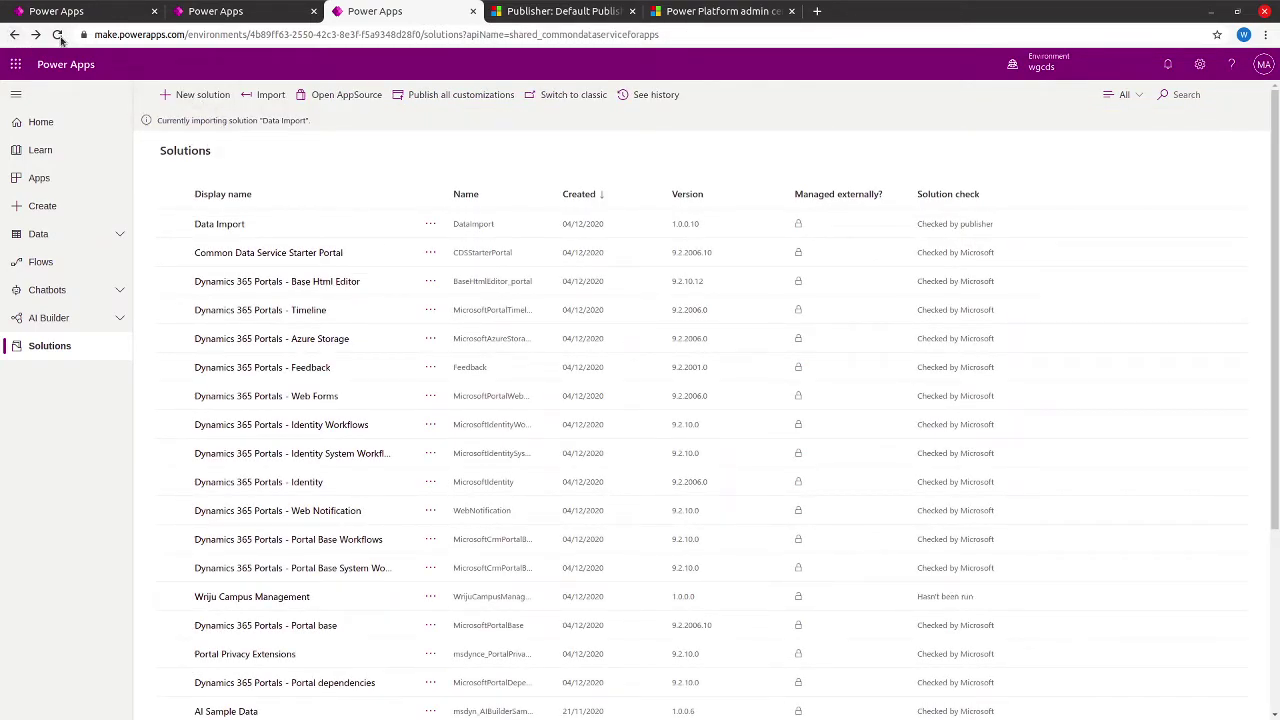
- Reload the Solutions list and check the import status of the Data Import solution
click(56, 35)
triple_click(244, 118)
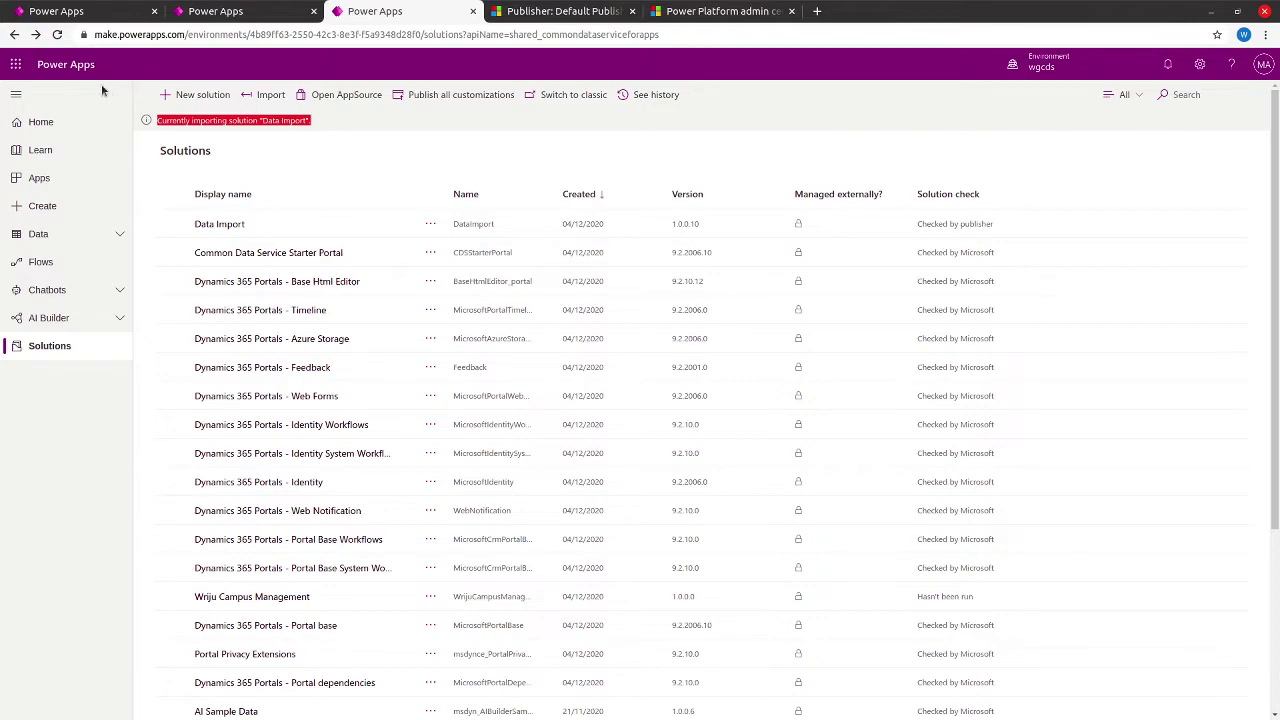
click(58, 35)
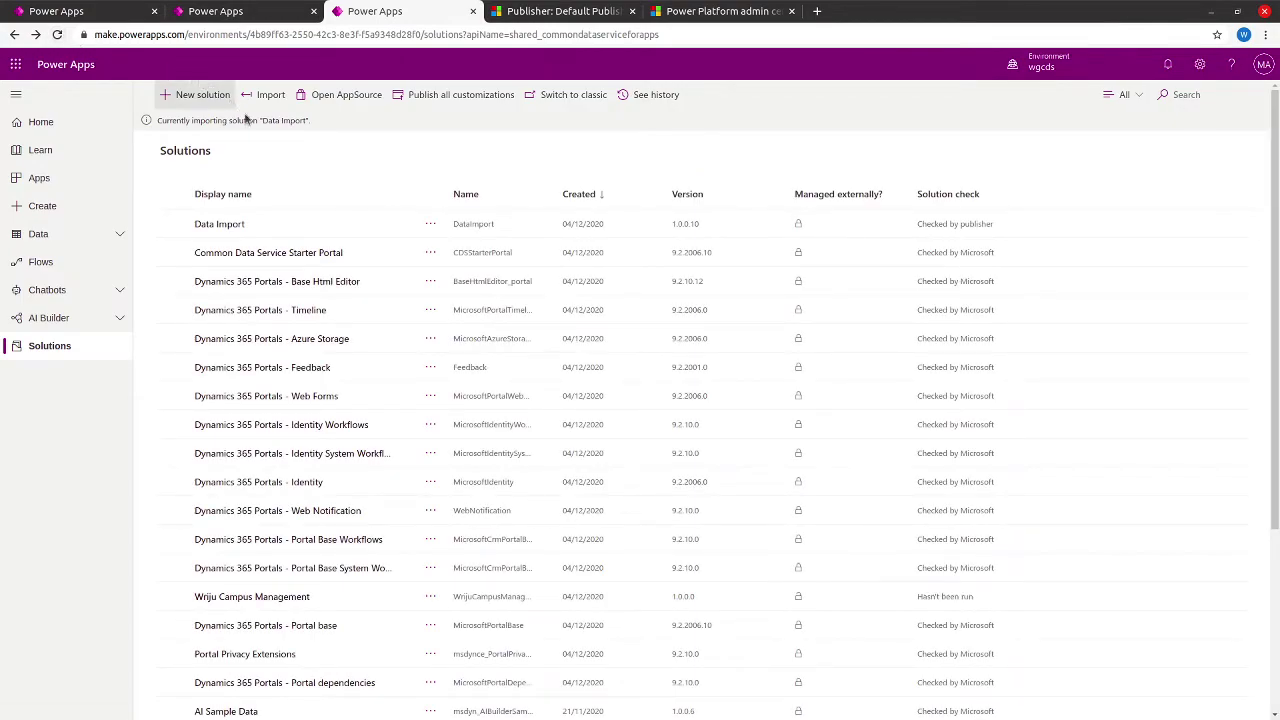
double_click(268, 120)
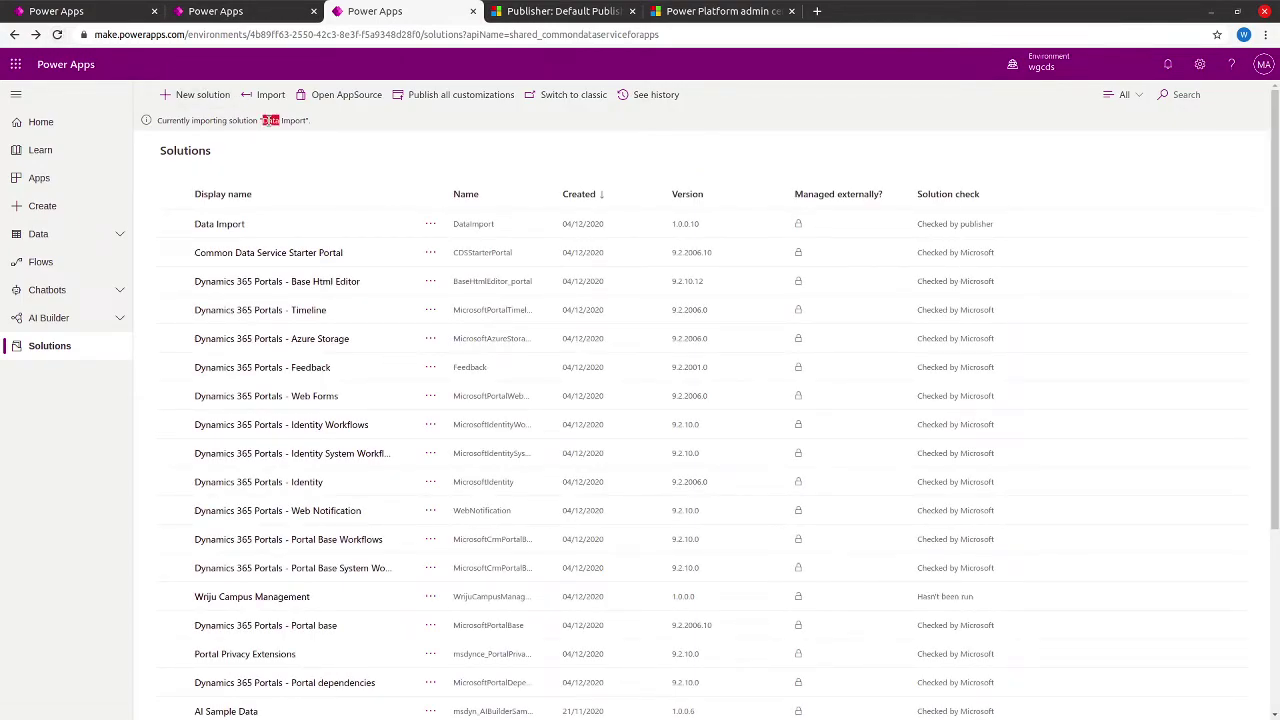
- Reload the Solutions list and open the Import Data flow from the Data Import solution
double_click(293, 120)
double_click(243, 120)
click(60, 36)
click(213, 225)
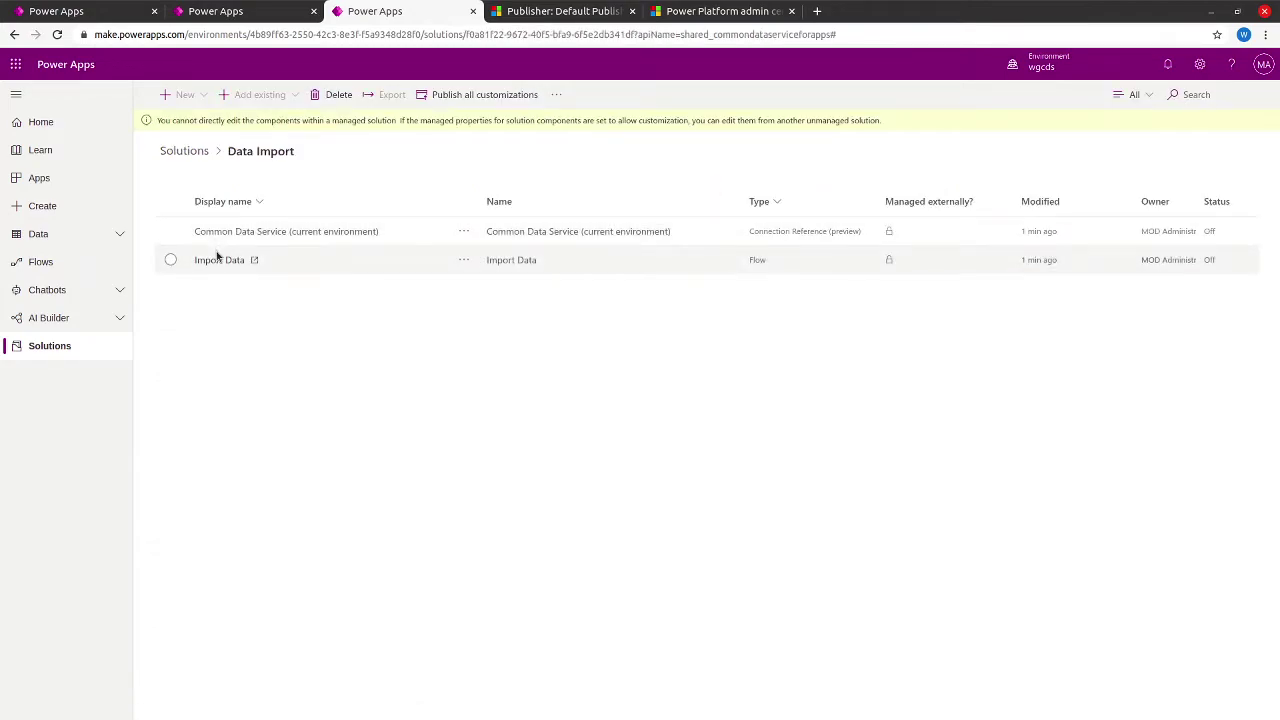
click(218, 264)
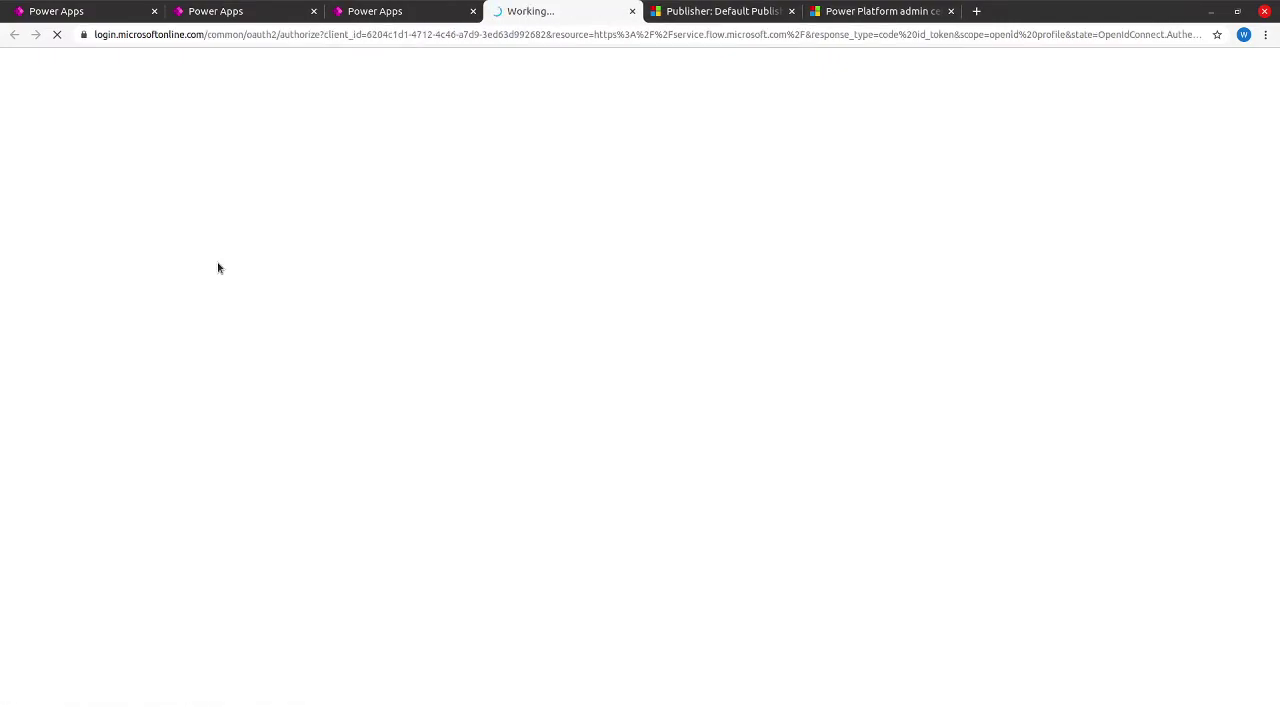
- Dismiss the flow editing notice in Power Apps, return to the Solutions list and reload it to check the Data Import status
click(372, 8)
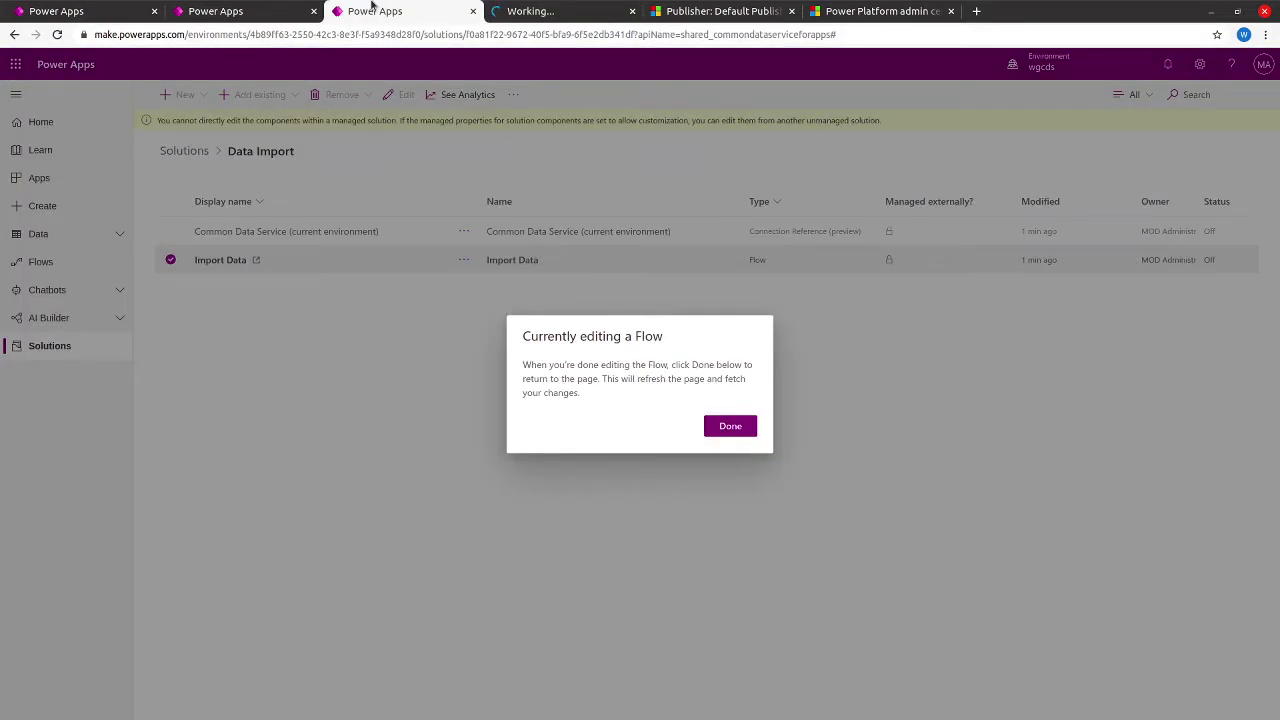
click(731, 427)
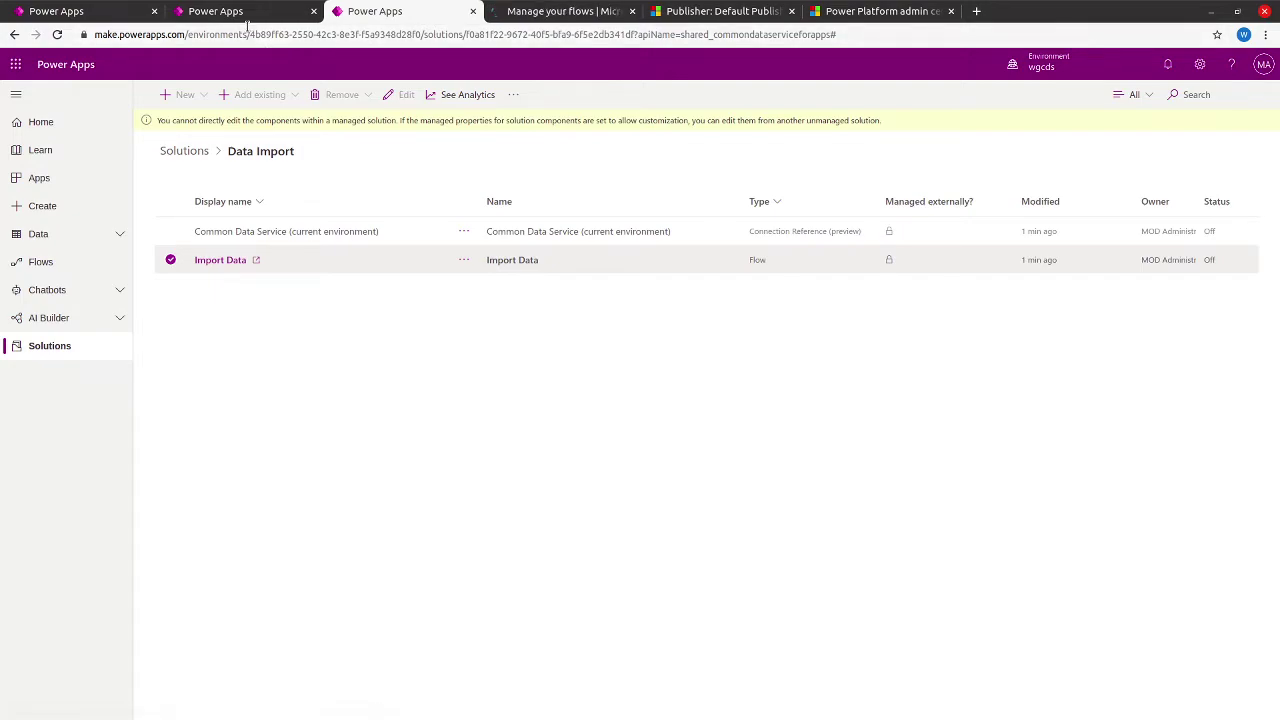
click(14, 40)
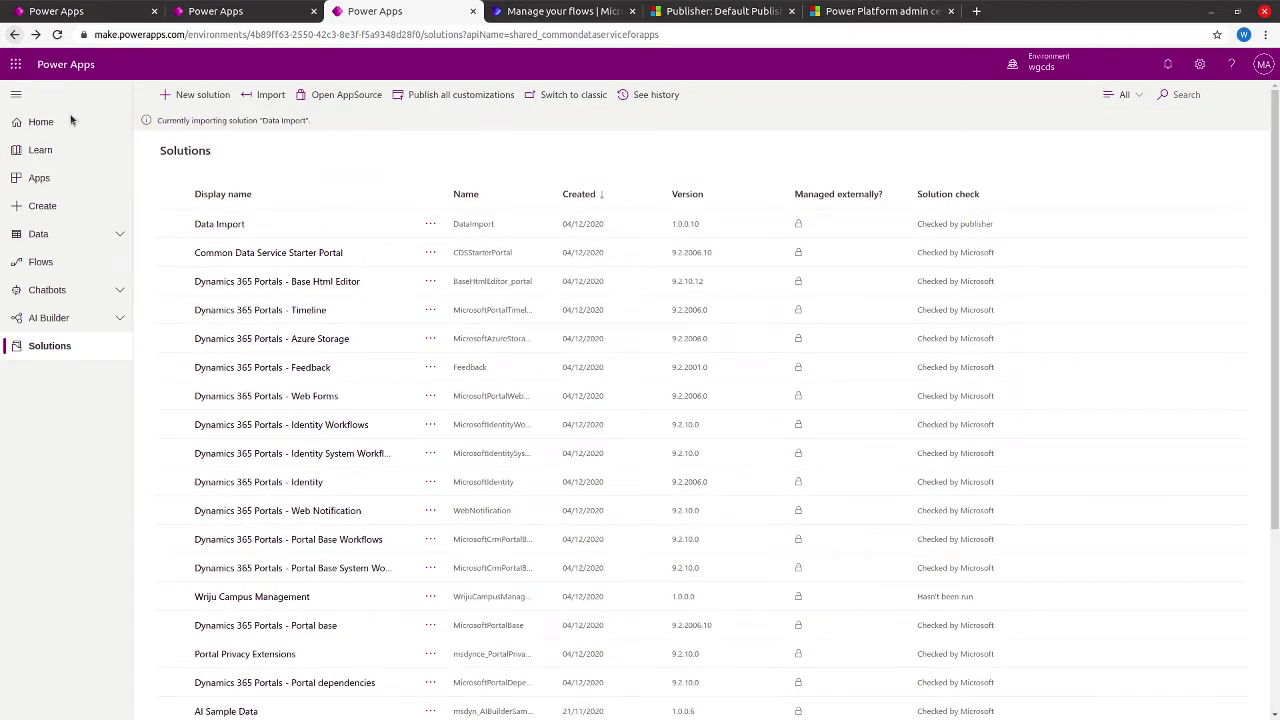
triple_click(181, 120)
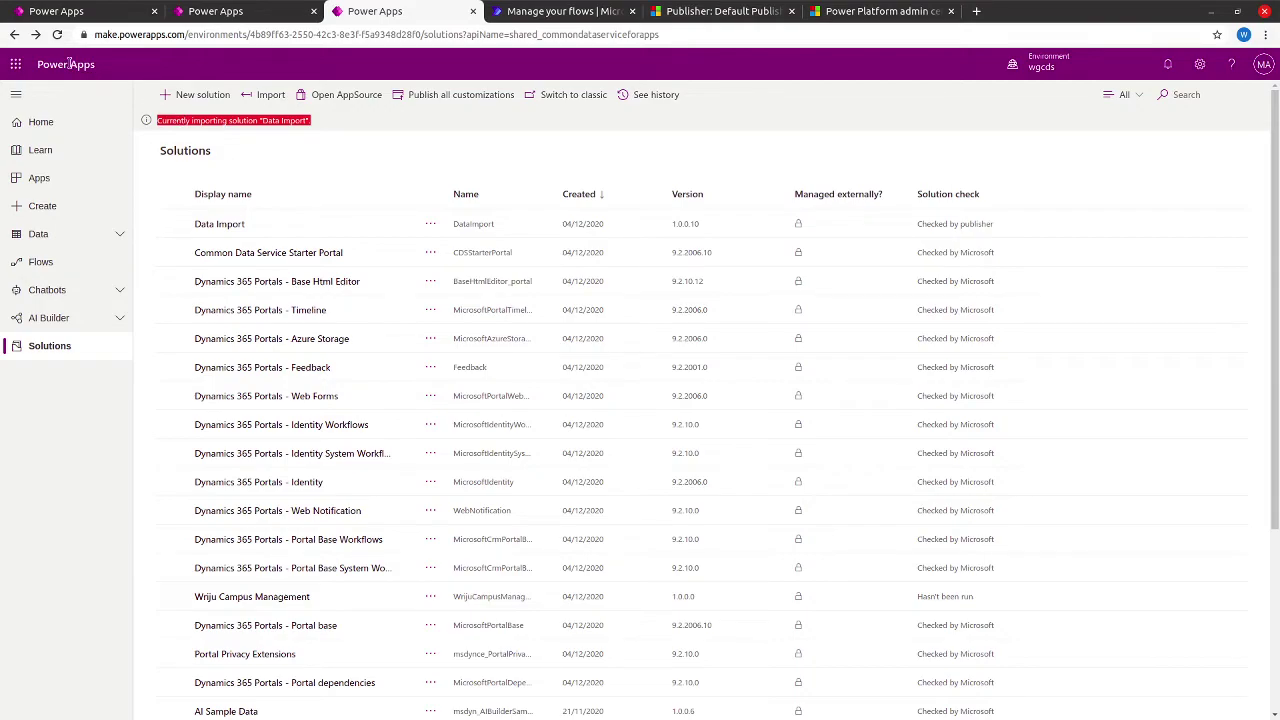
click(56, 36)
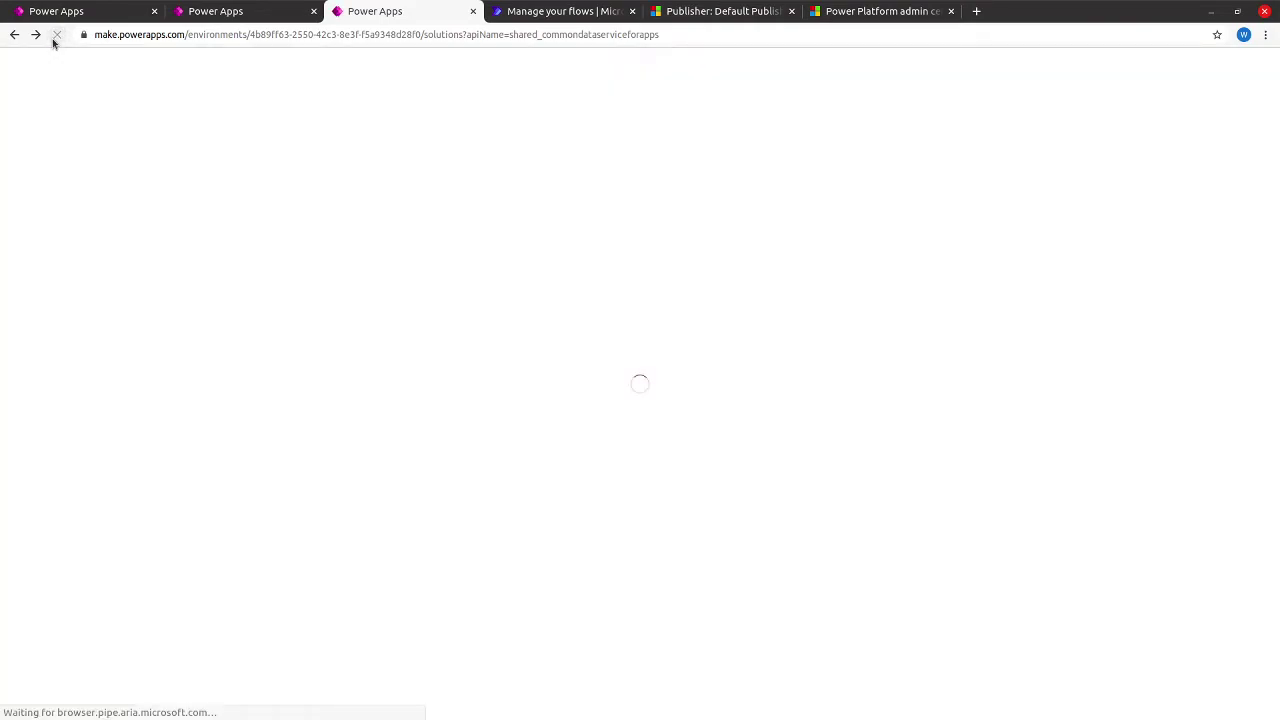
- Check the Import Data flow's run history and the My flows list in Power Automate, and close that page
click(591, 12)
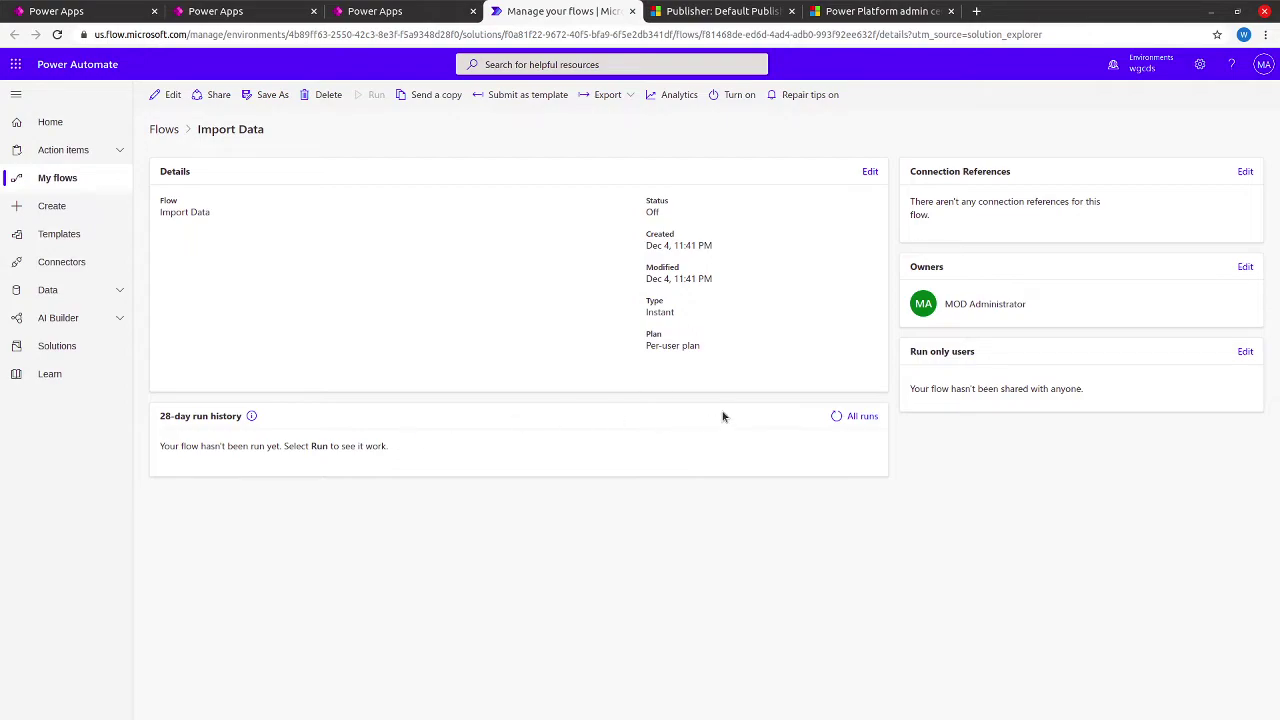
click(843, 415)
click(385, 8)
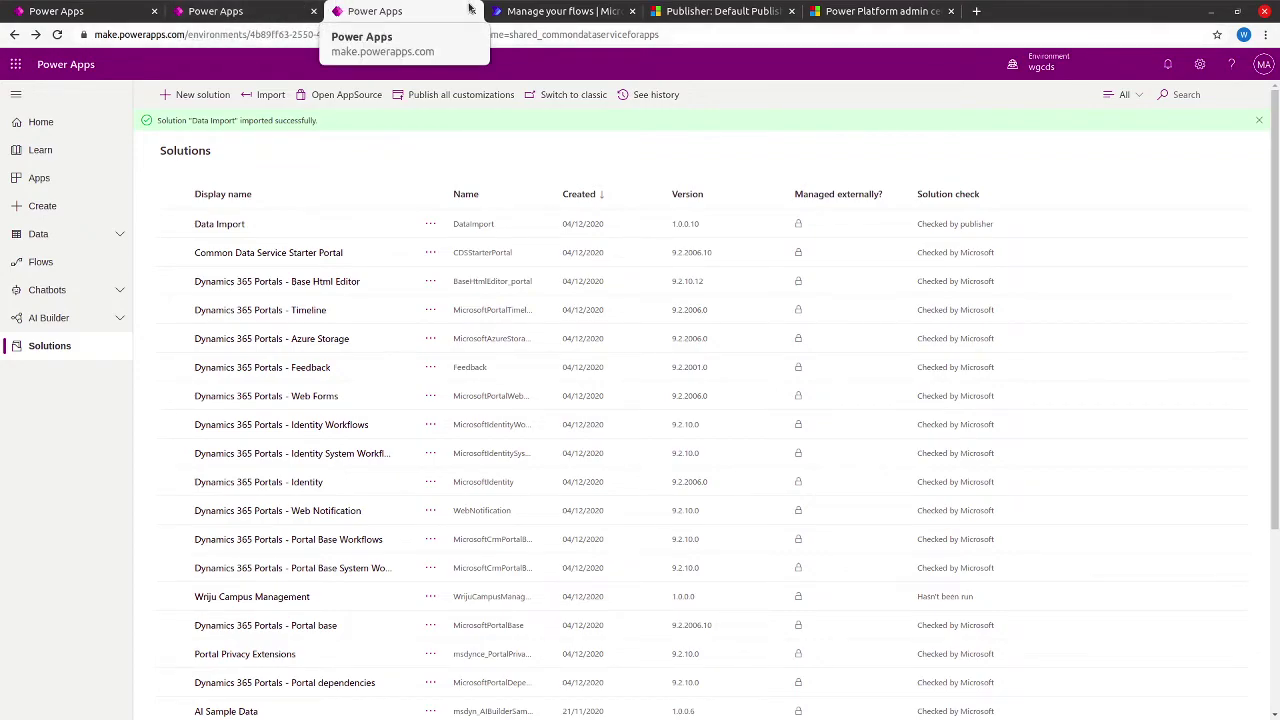
click(556, 10)
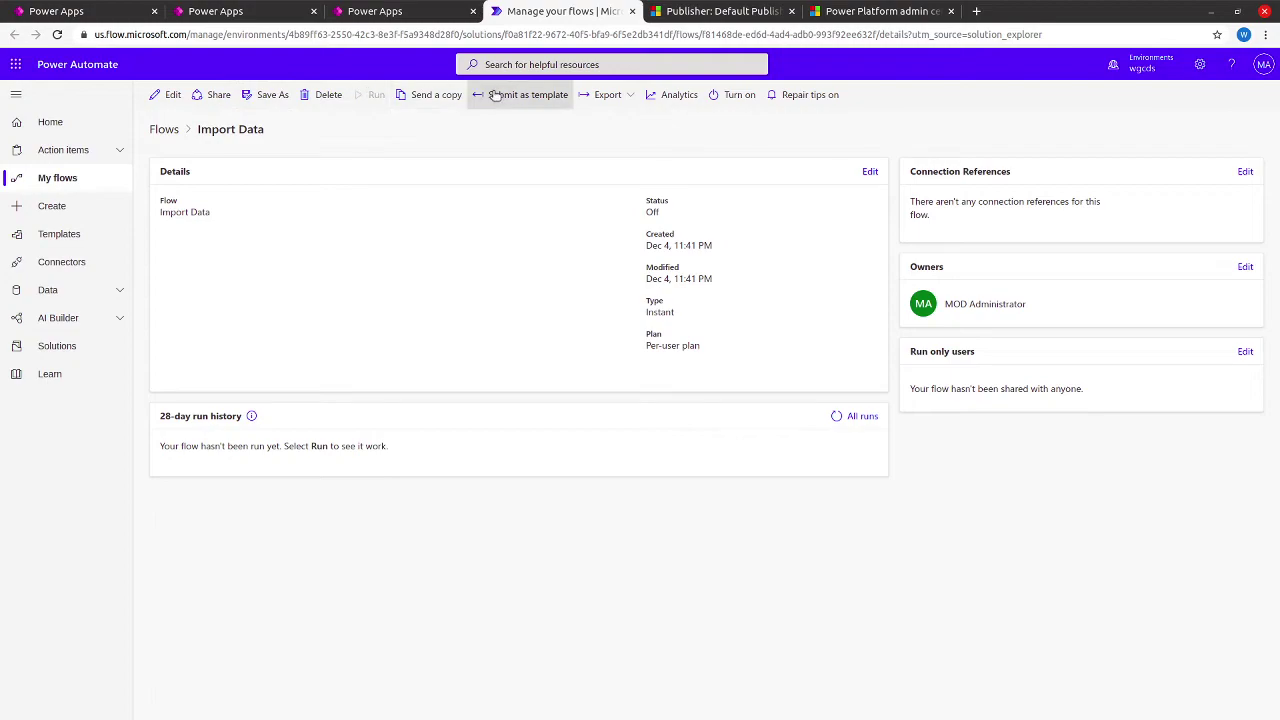
click(56, 38)
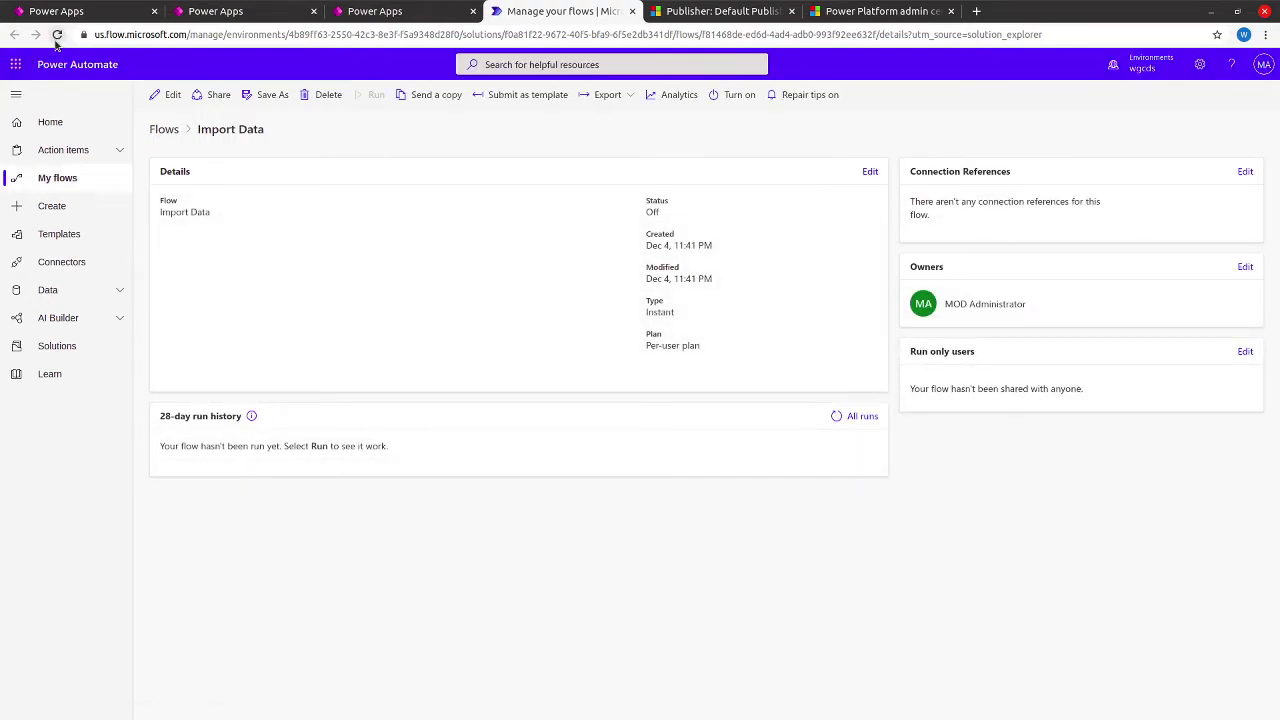
click(860, 418)
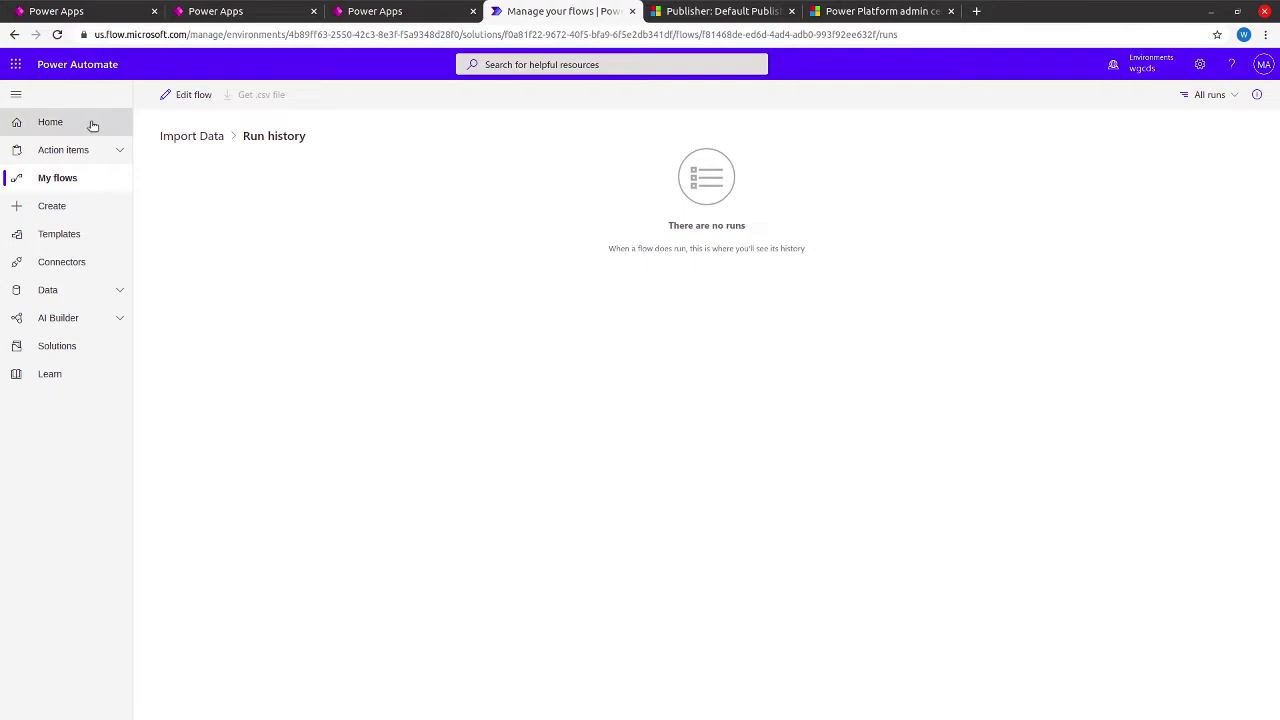
click(56, 182)
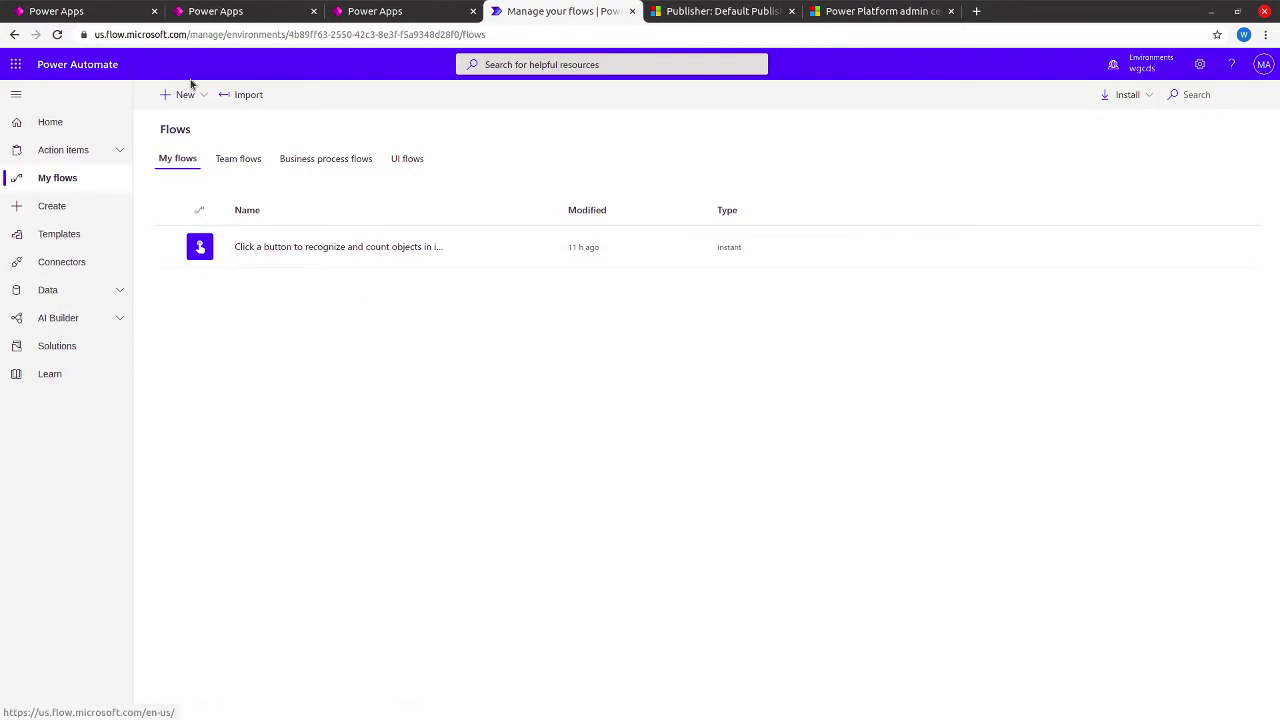
click(632, 11)
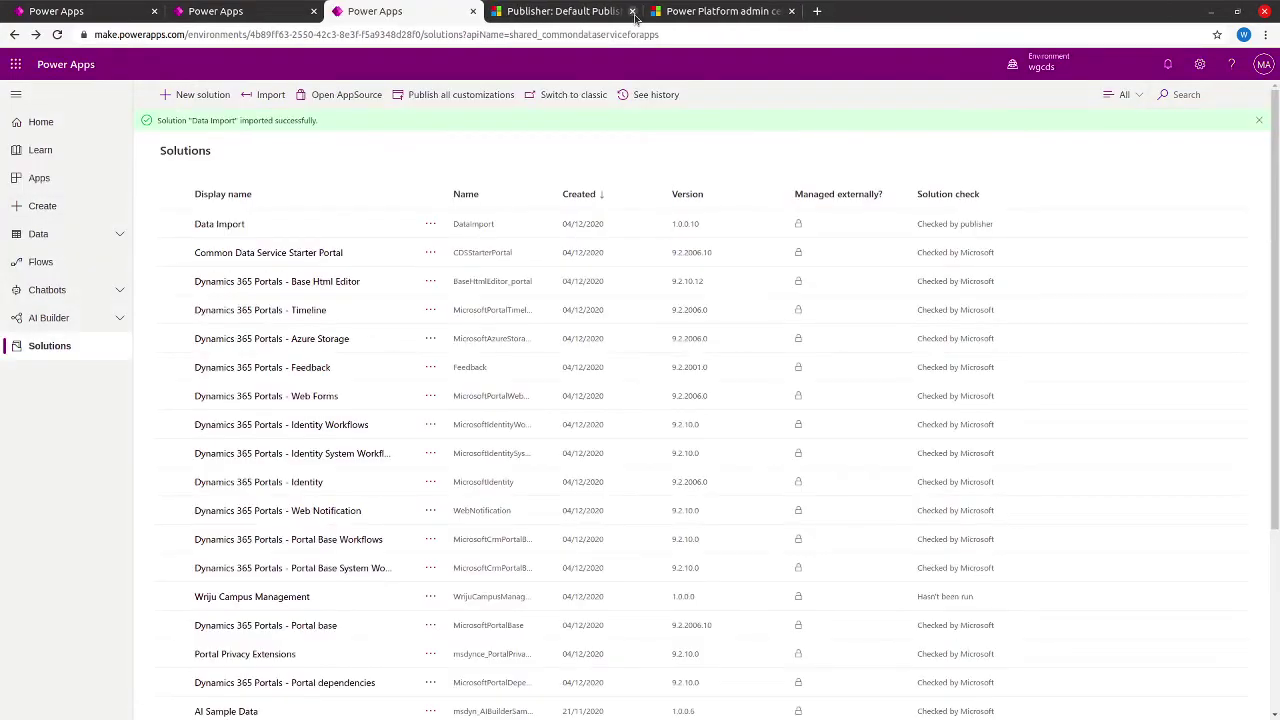
- Reopen the Import Data flow from the Data Import solution in edit mode and try to test it, examining the flow checker errors
click(228, 226)
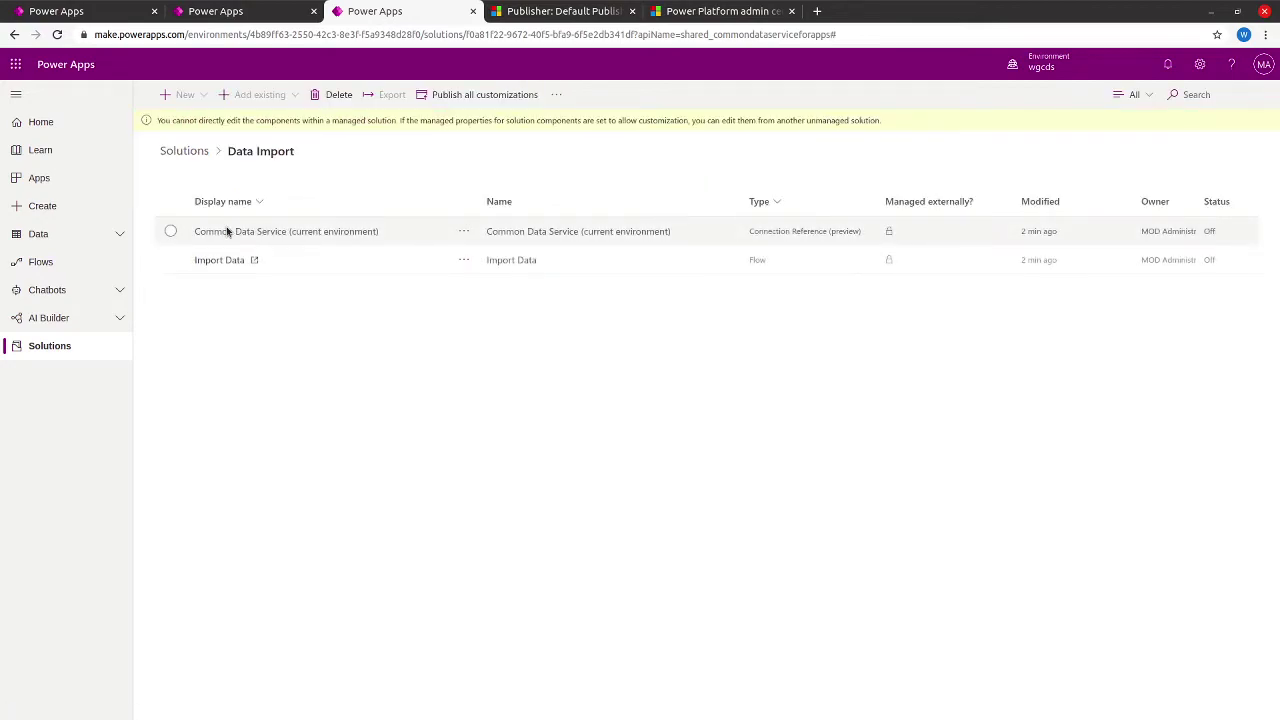
click(226, 261)
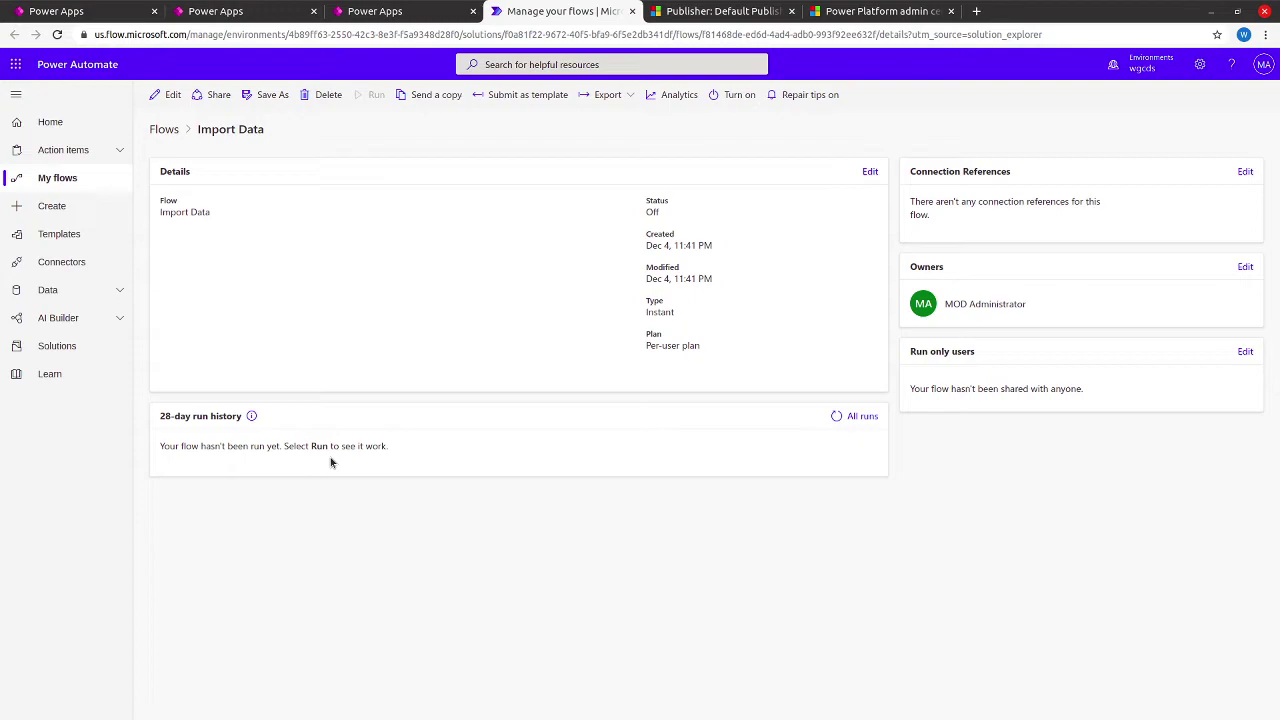
click(165, 108)
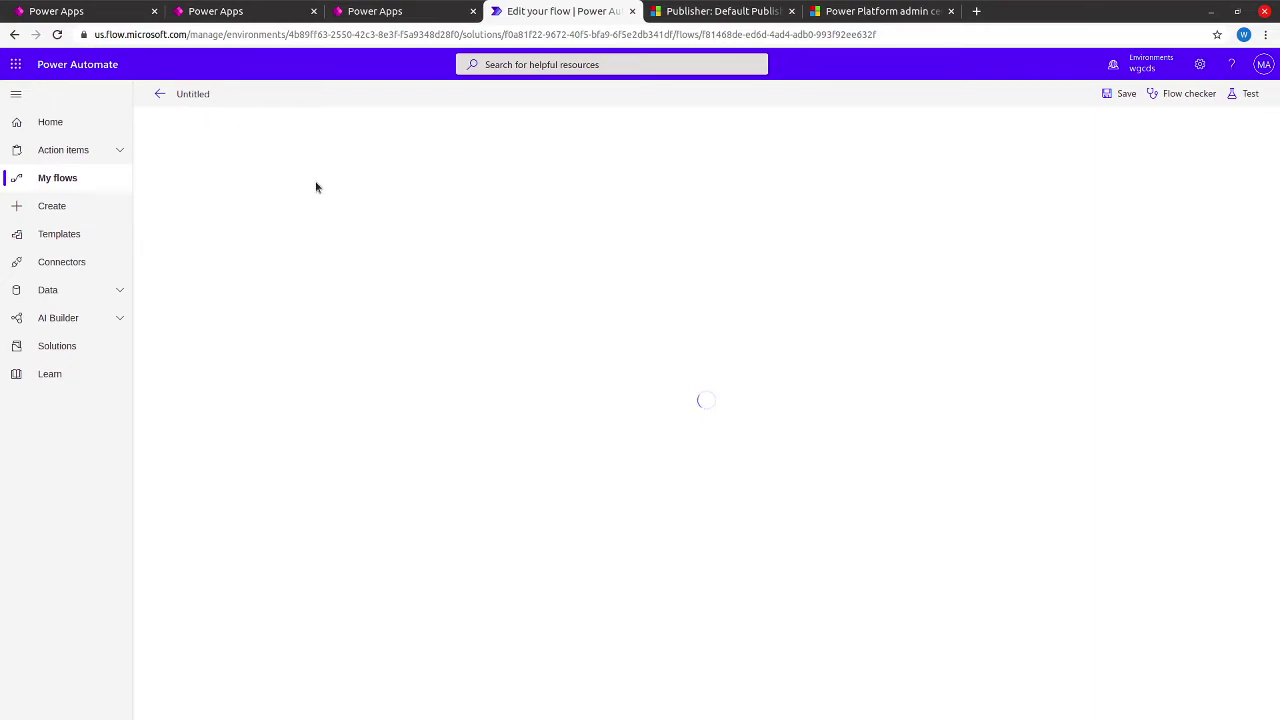
click(1251, 95)
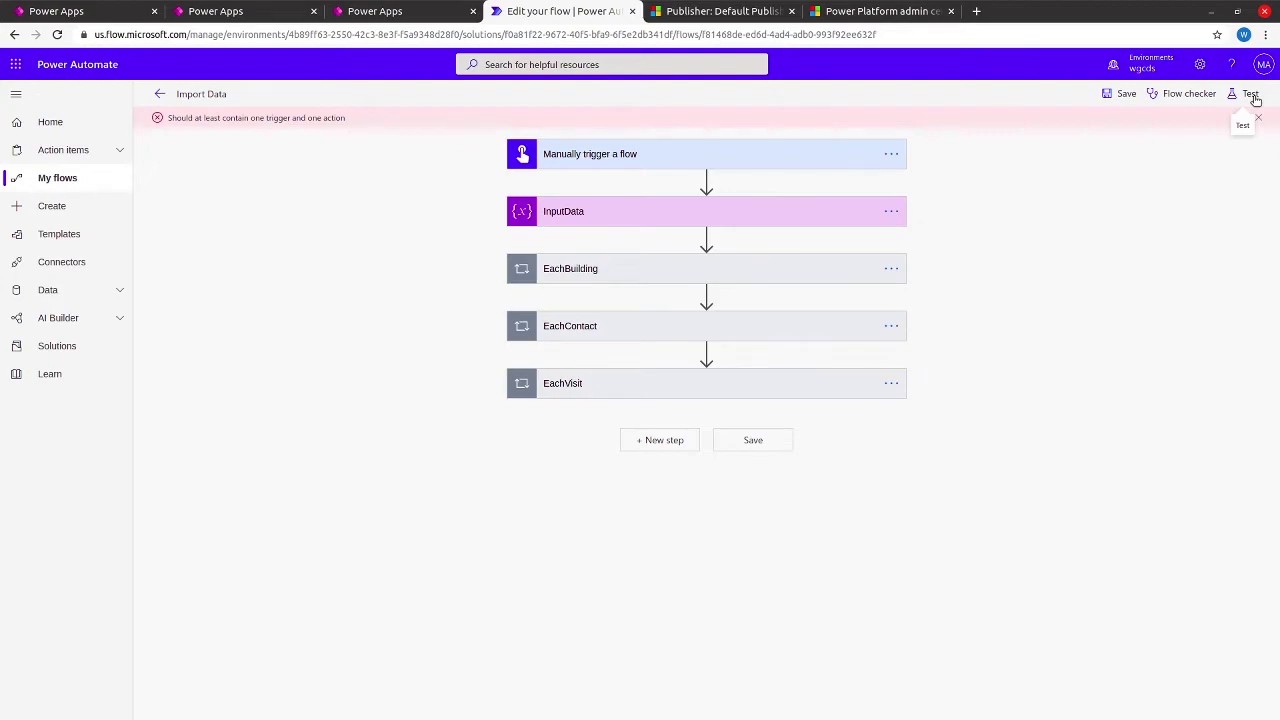
click(1251, 95)
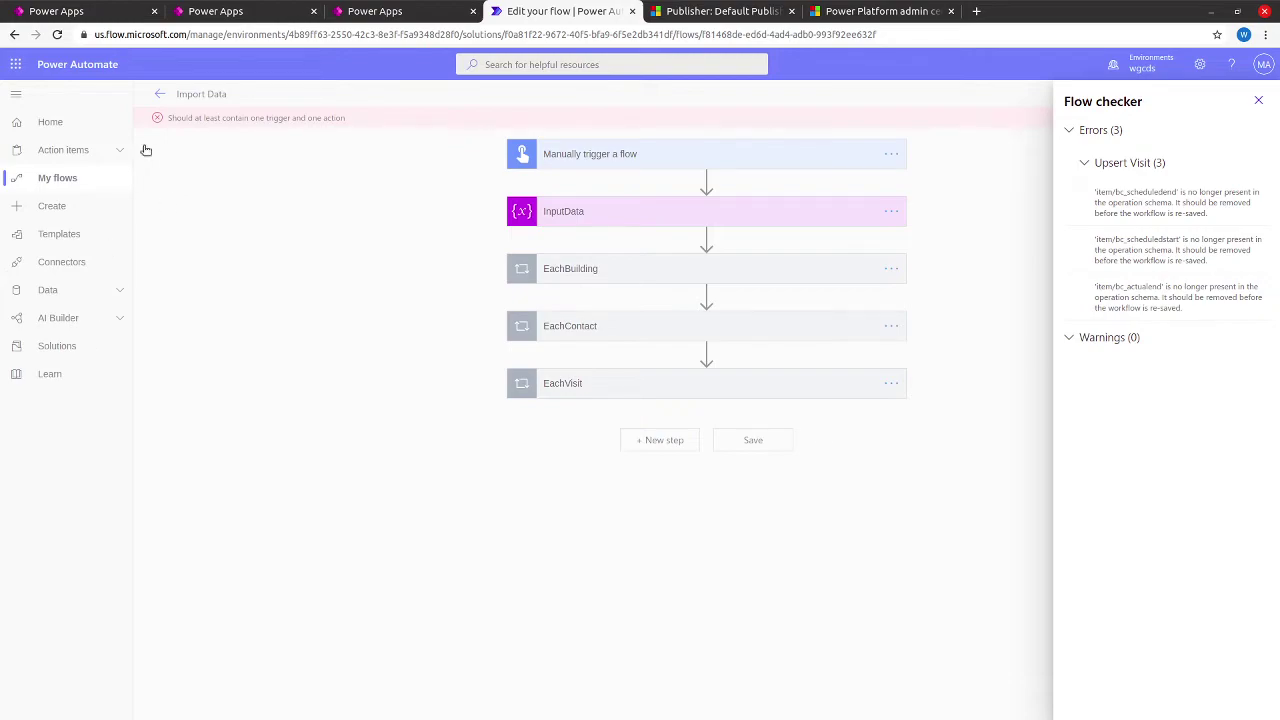
- Return to Power Apps, open the Visit table and inspect the properties of its Schedule End column without changing them
click(378, 11)
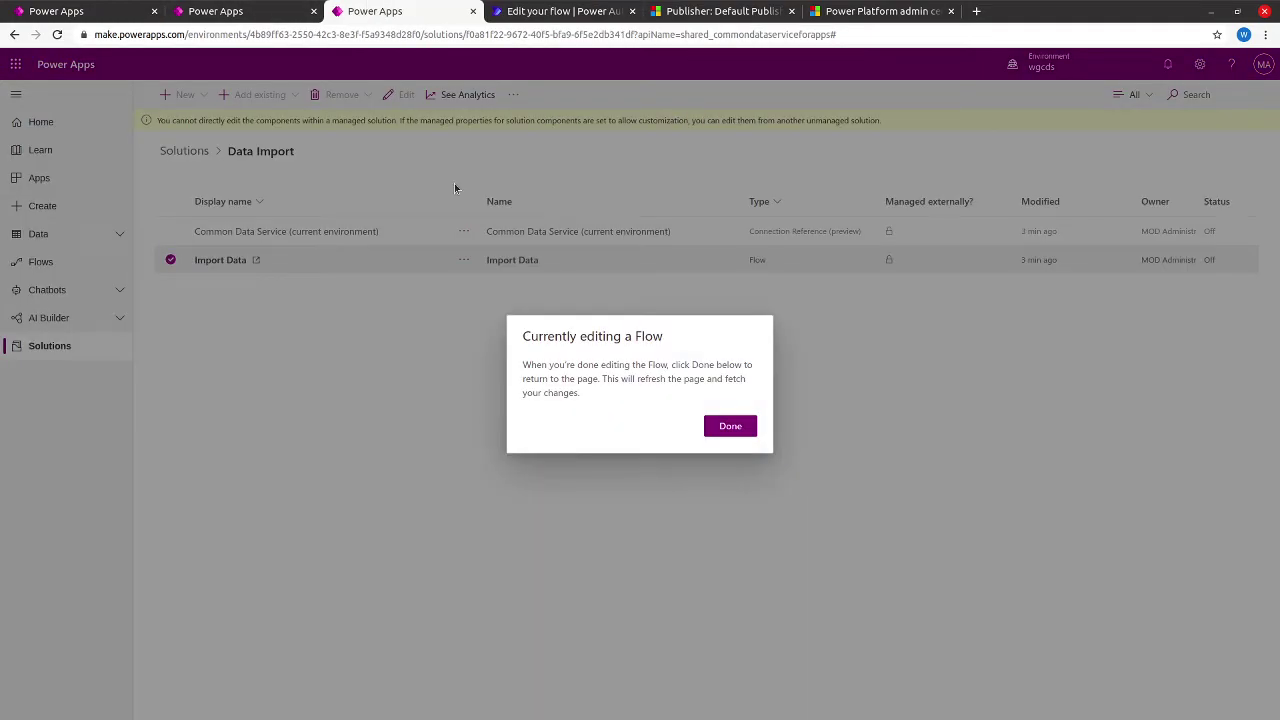
click(736, 430)
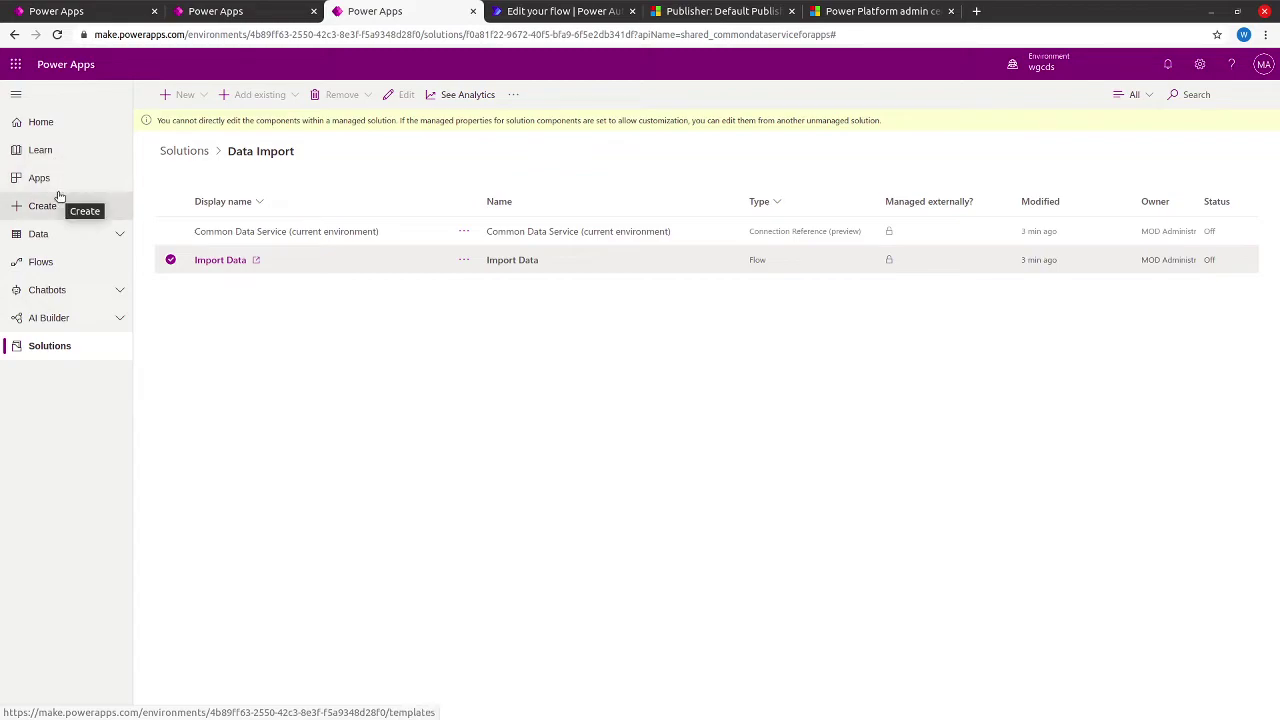
click(55, 232)
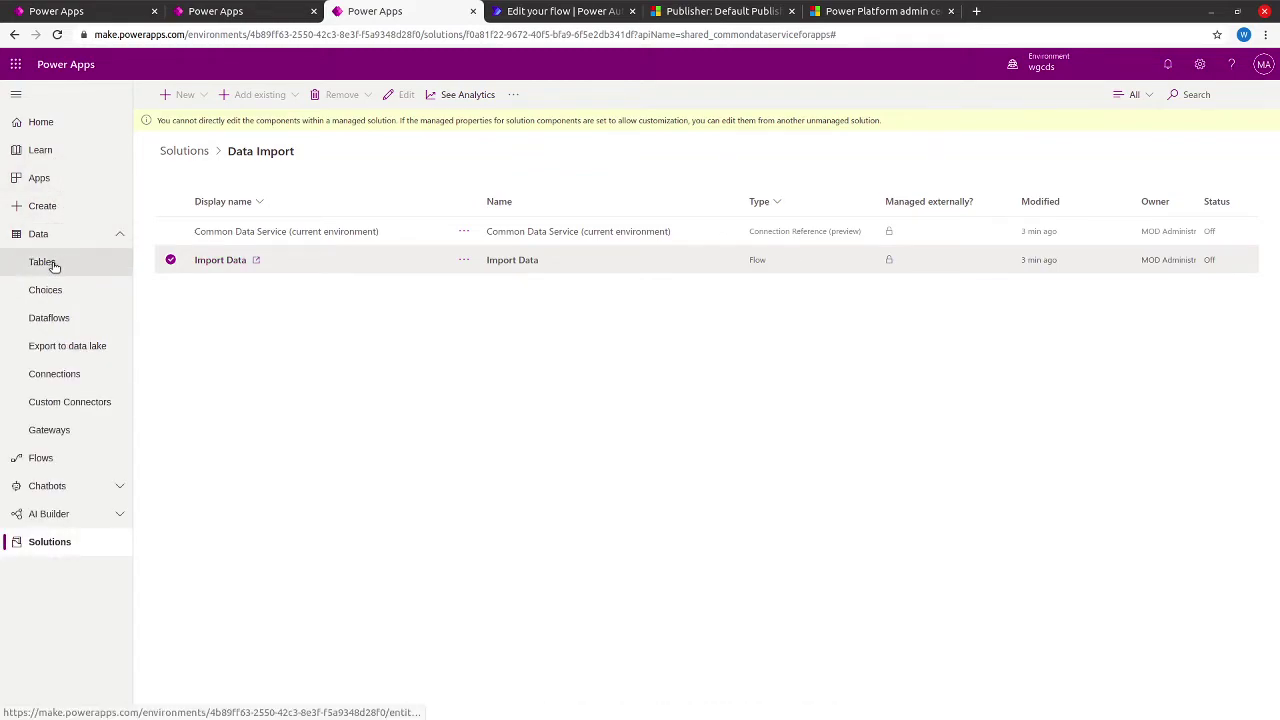
click(53, 263)
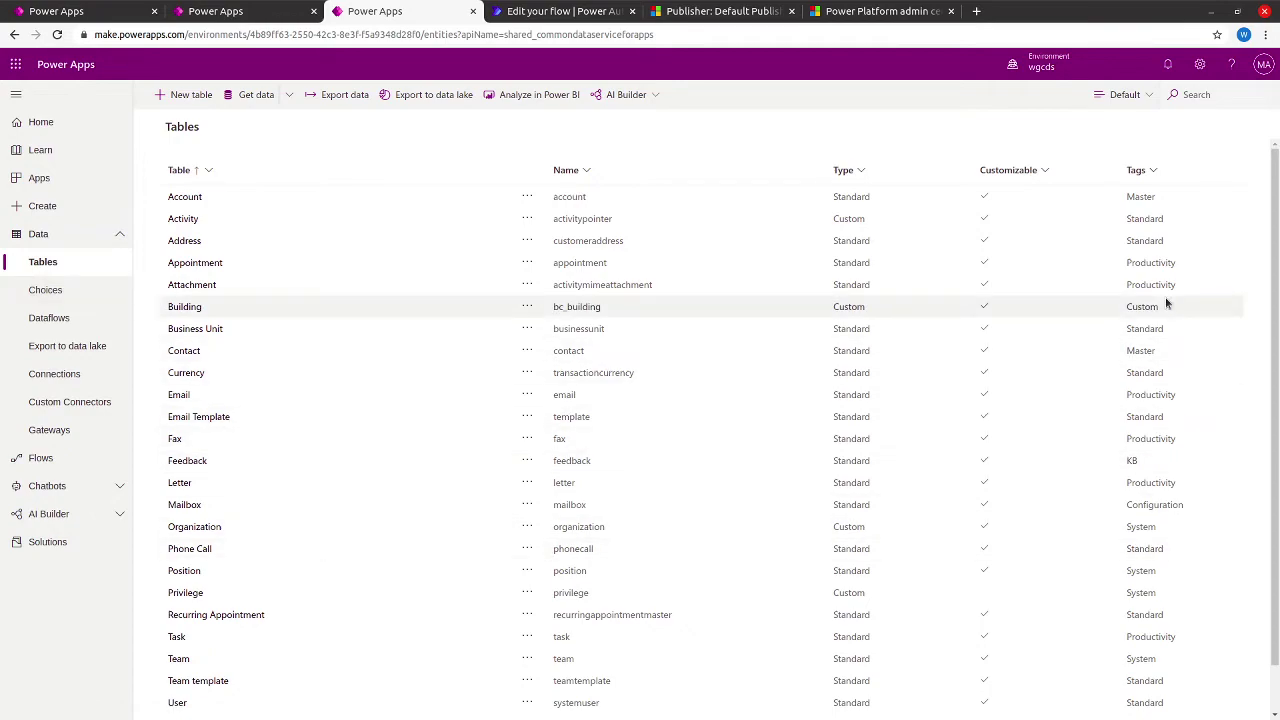
scroll(1265, 260, down, 1)
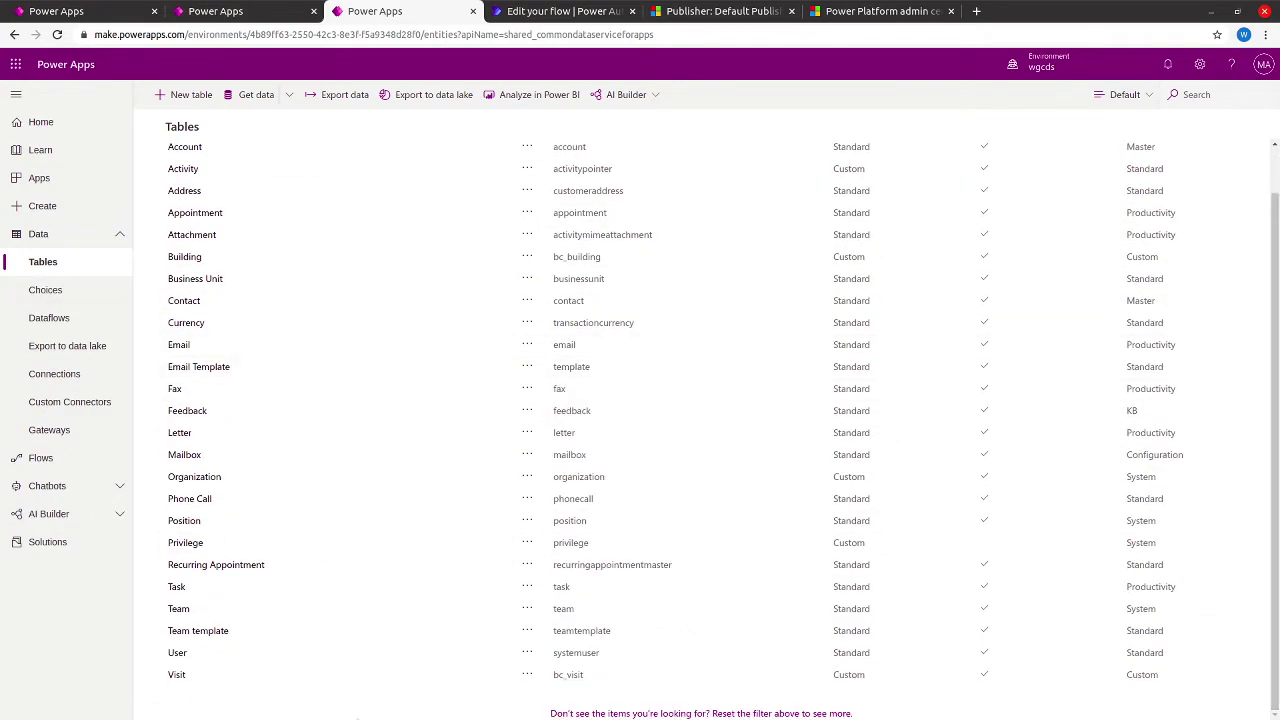
click(178, 675)
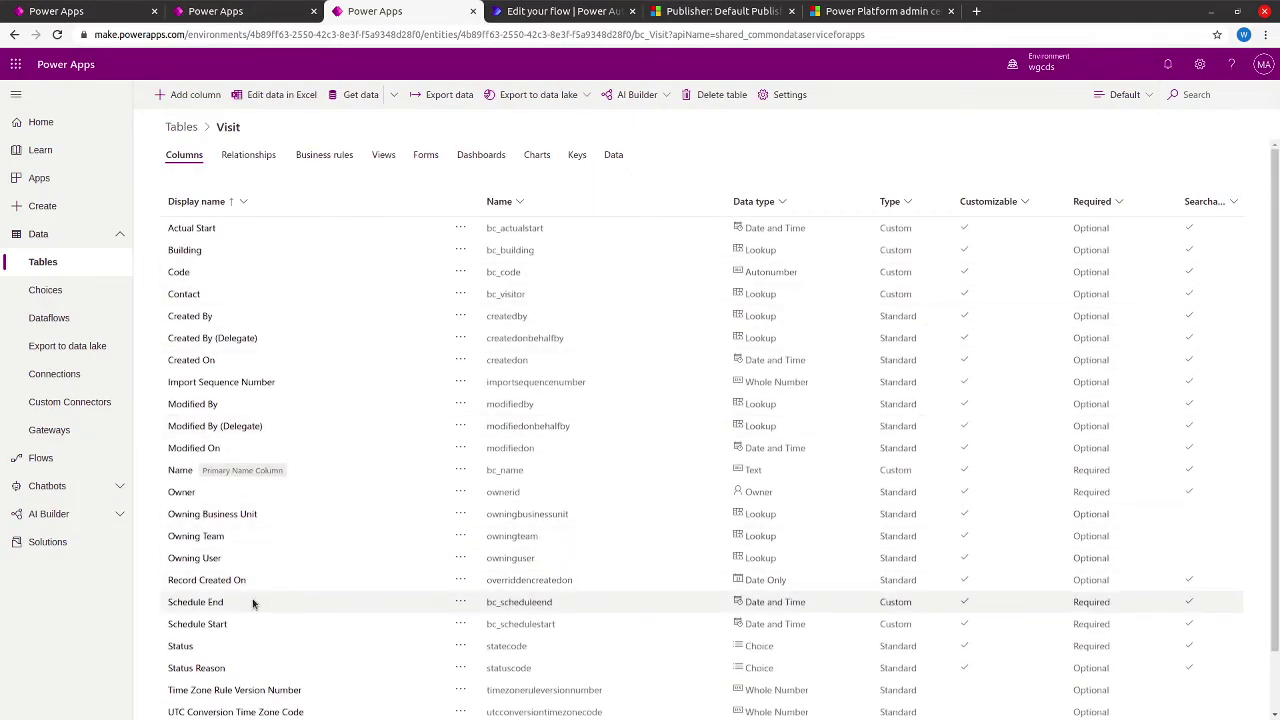
click(213, 605)
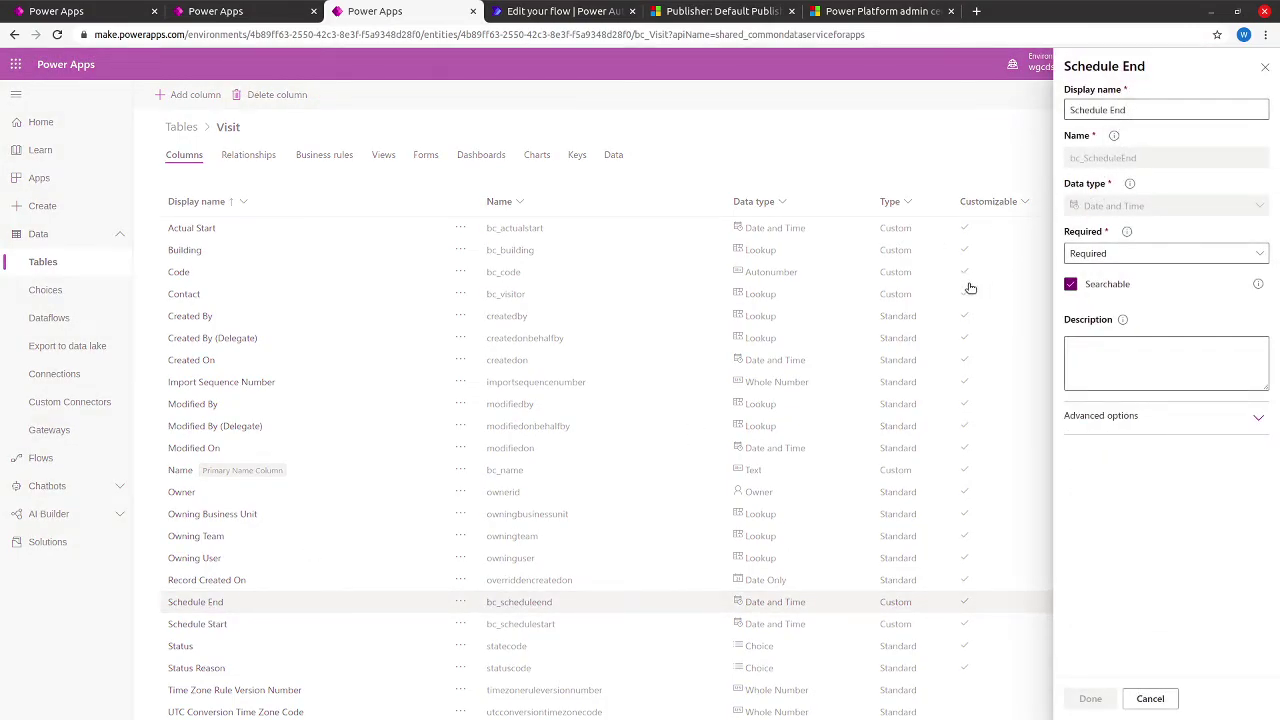
click(1140, 698)
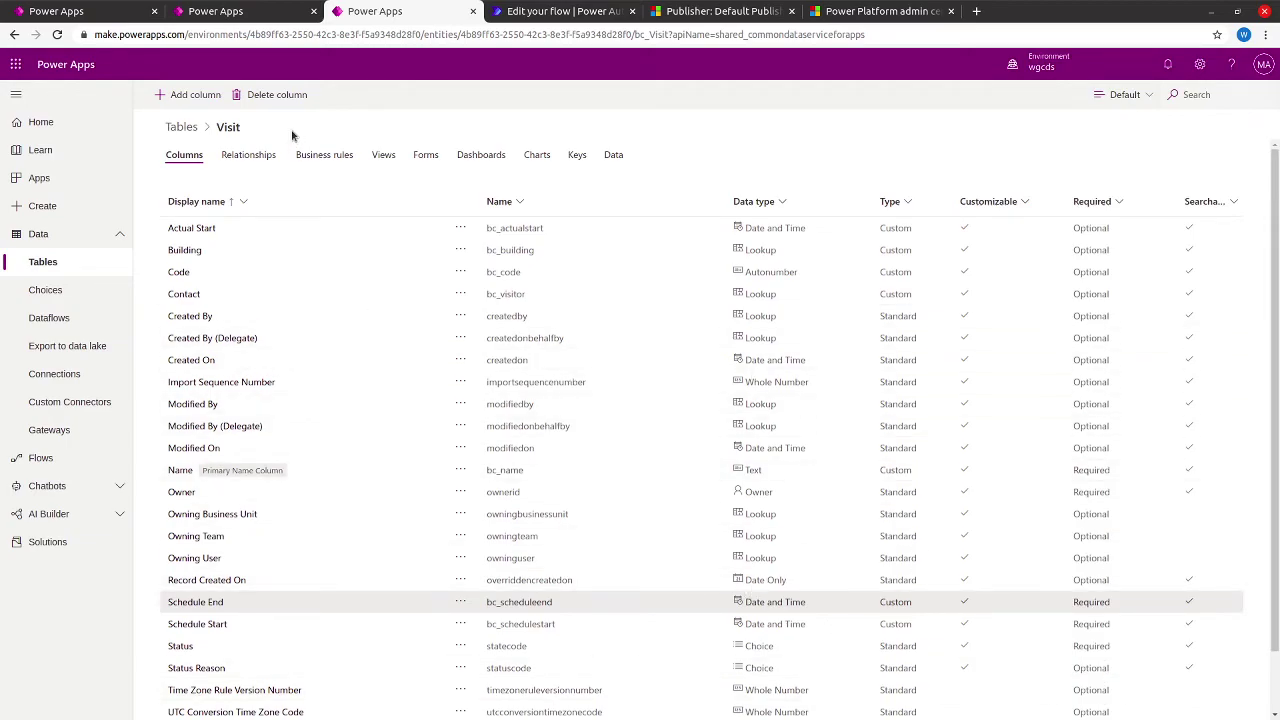
- Mark the Schedule End and Schedule Start columns of the Visit table for deletion
click(280, 97)
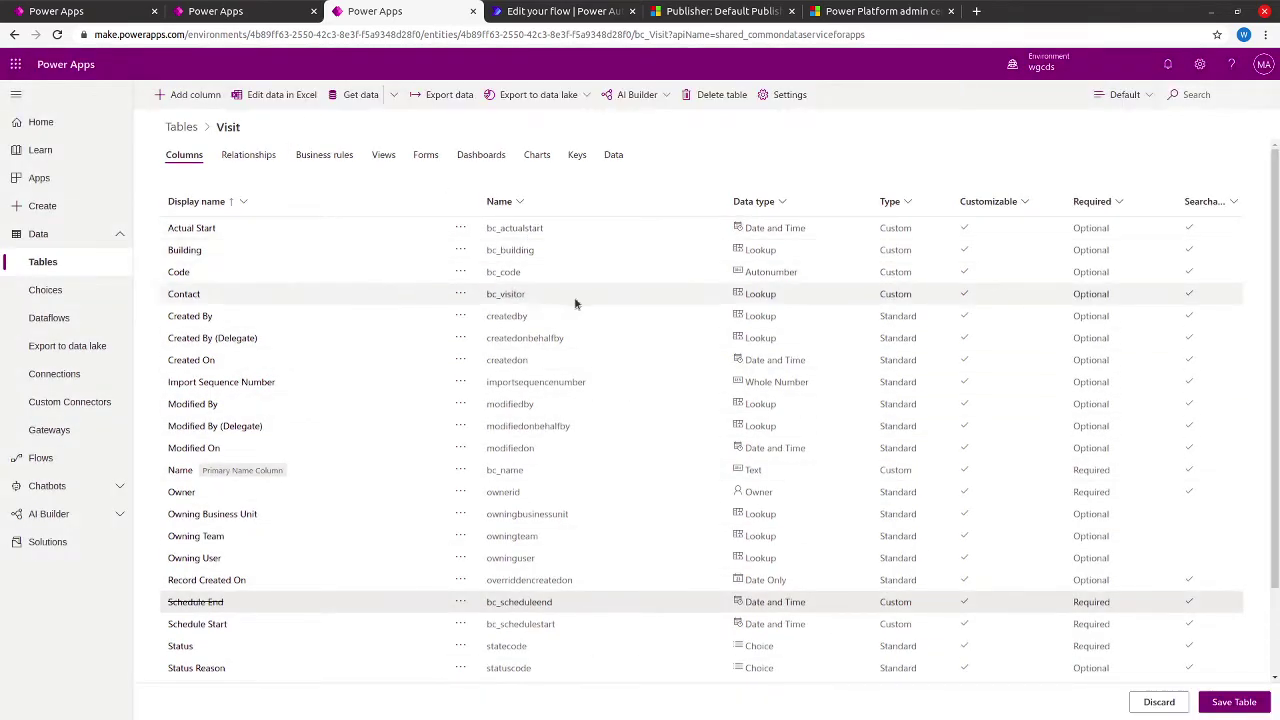
click(308, 626)
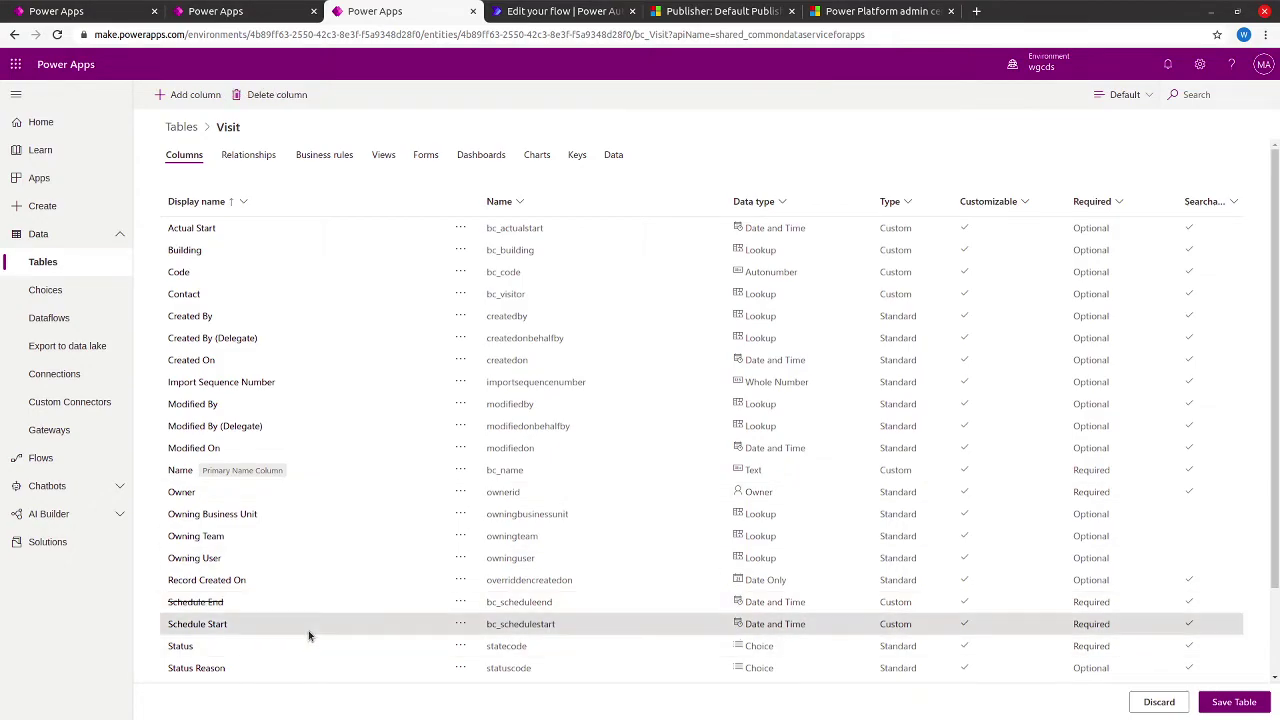
click(280, 97)
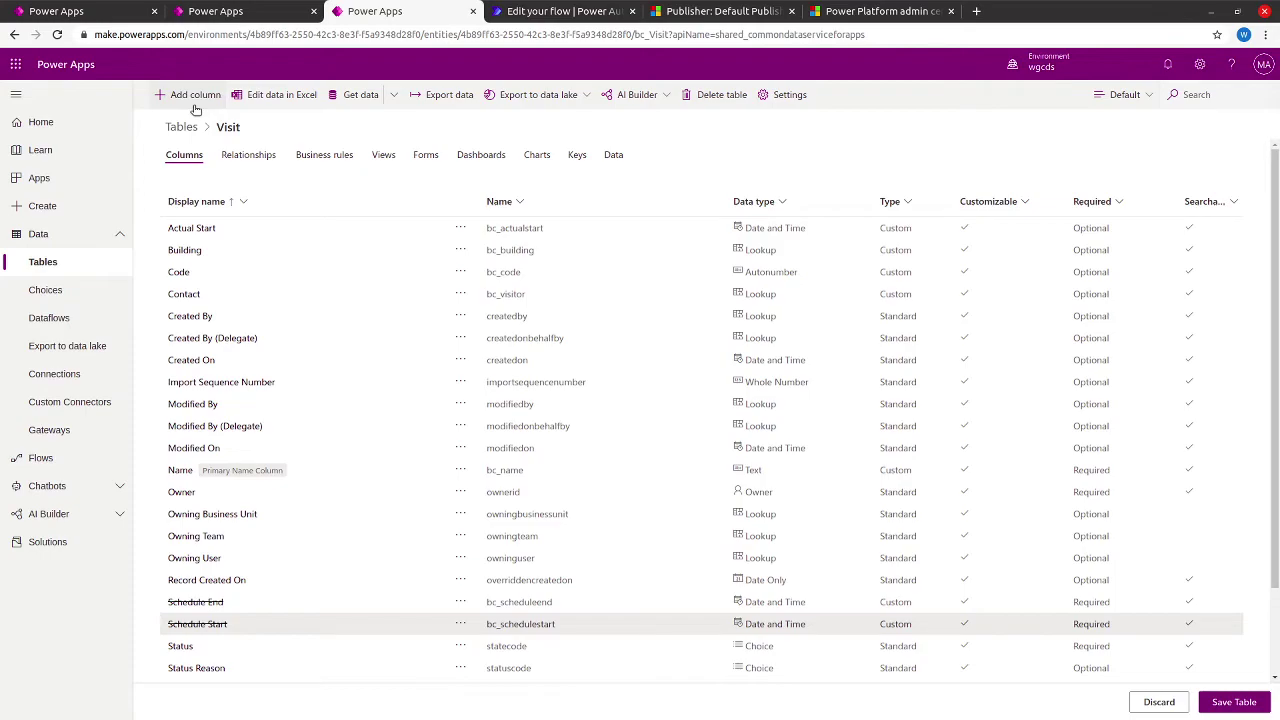
- Start a new column in the Visit table named Scheduled Start with the Date and Time data type
click(195, 104)
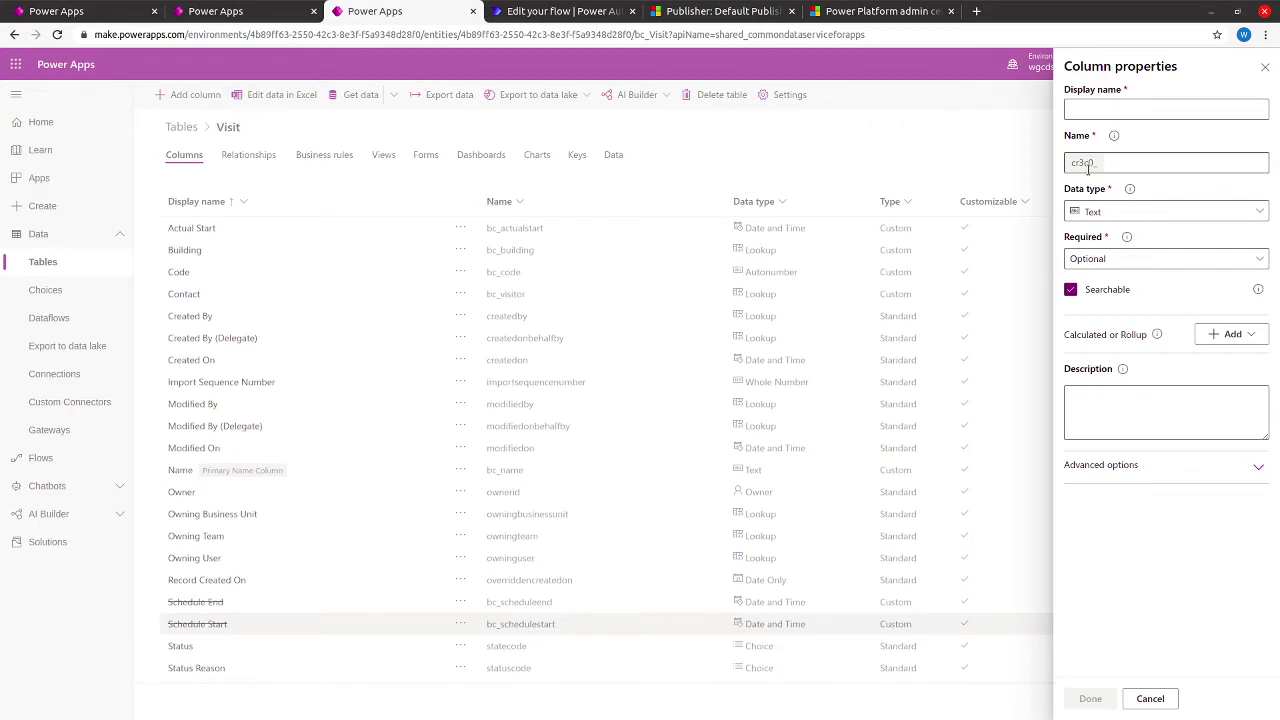
click(1122, 107)
text(Sc)
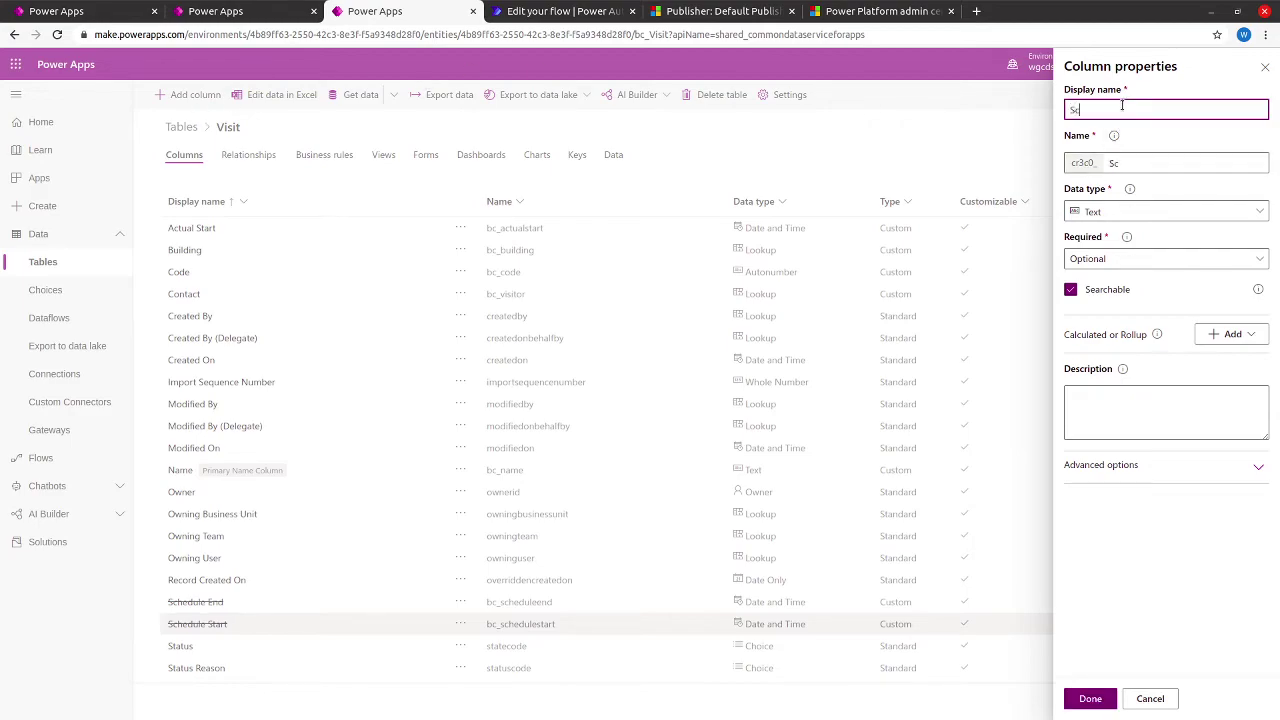
text(heduled )
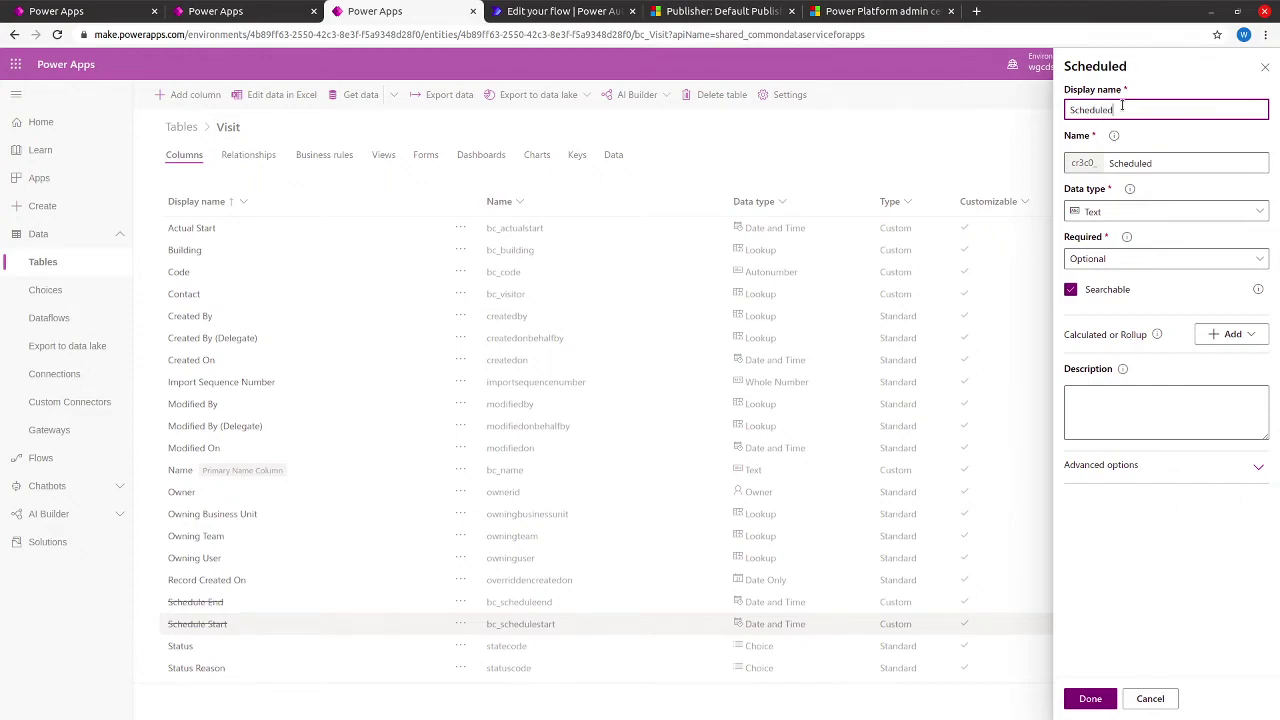
text(Srat)
text(ta)
click(1190, 260)
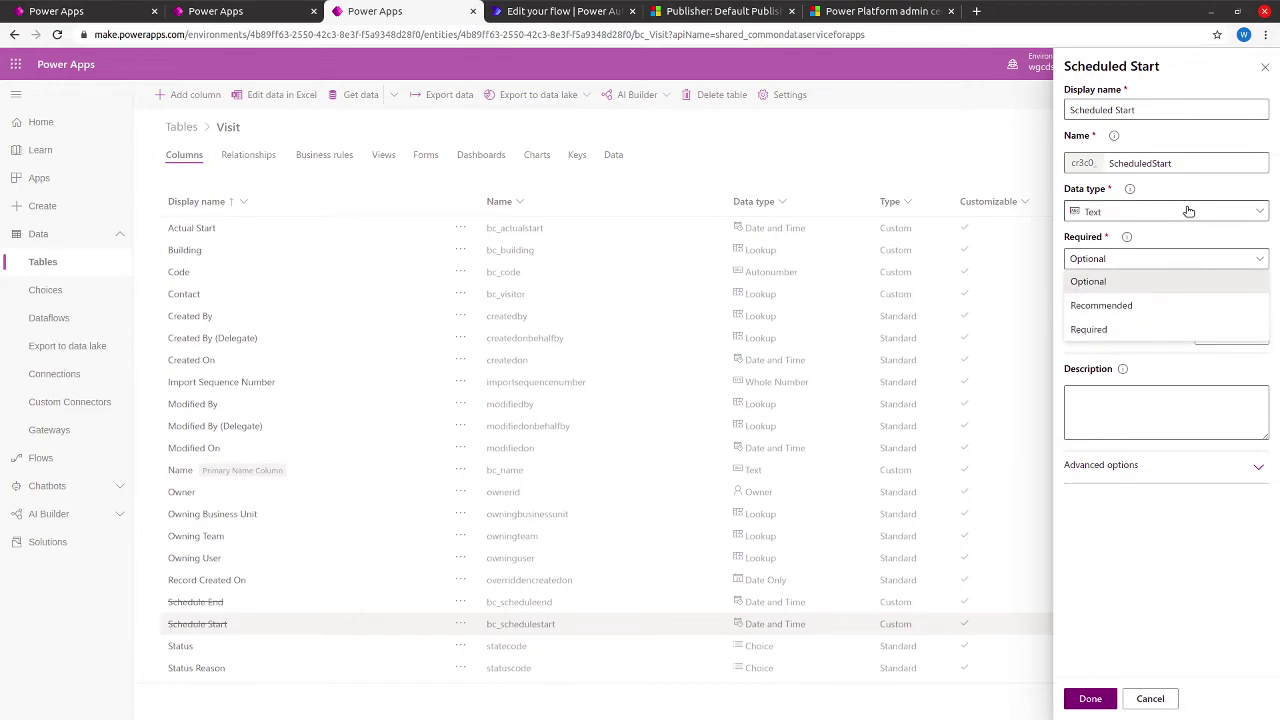
click(1187, 210)
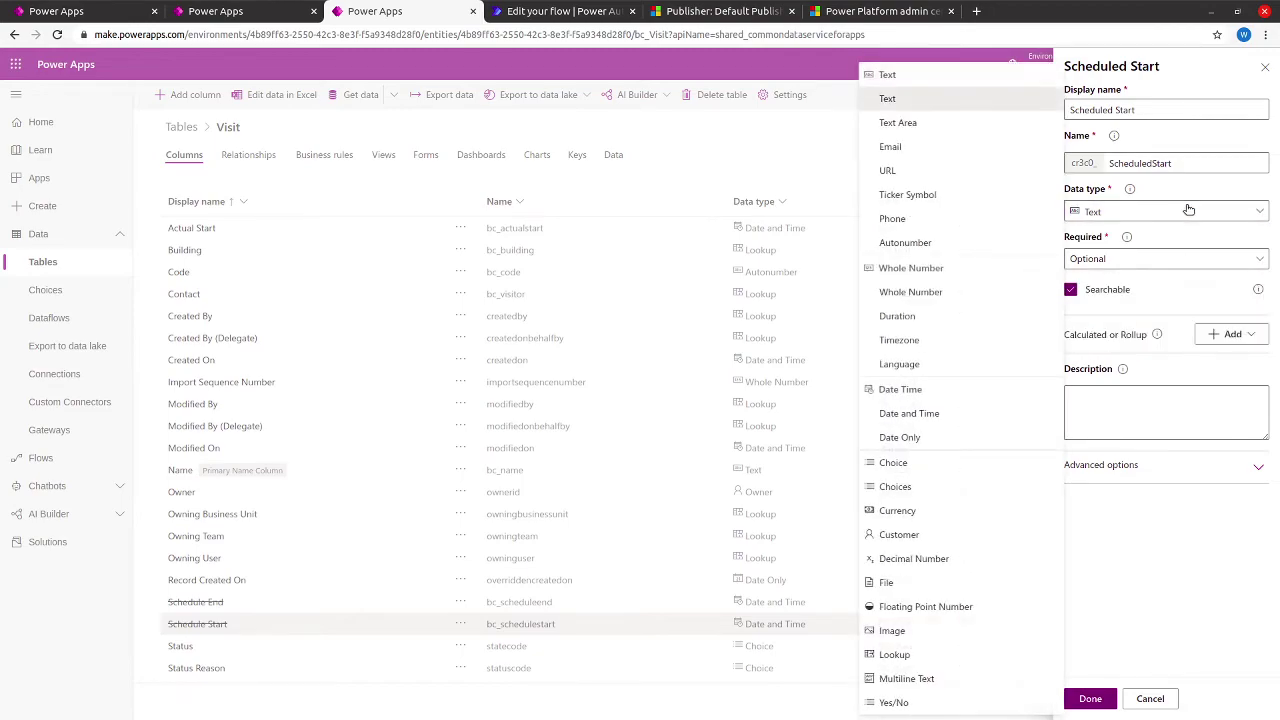
click(958, 414)
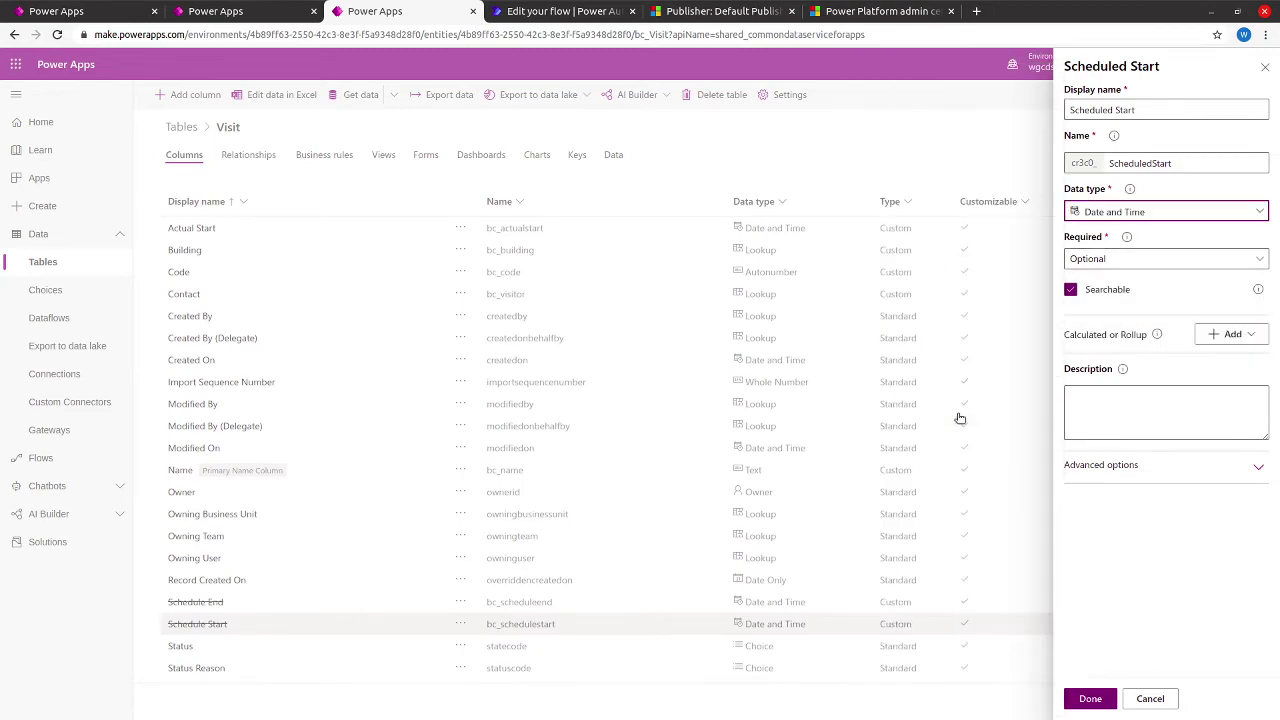
- Make the new Scheduled Start column required with time zone independent behavior, and add it to the Visit table
click(1132, 264)
click(1112, 328)
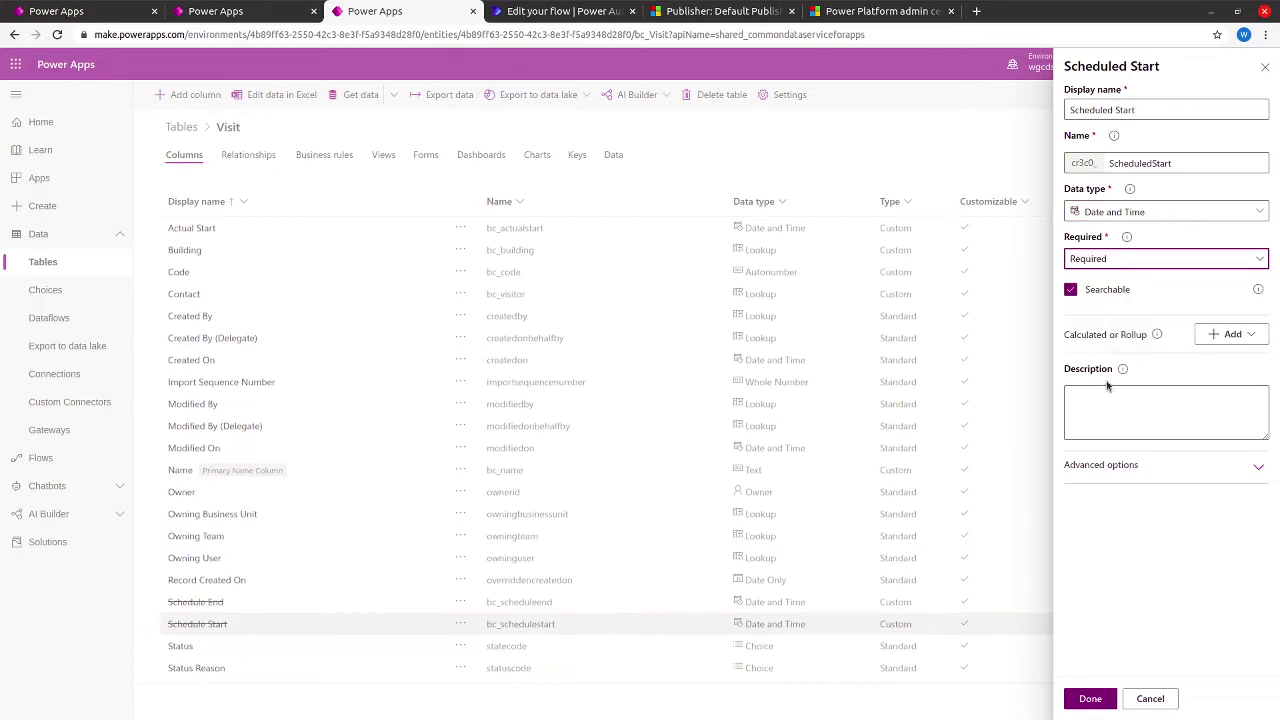
click(1103, 466)
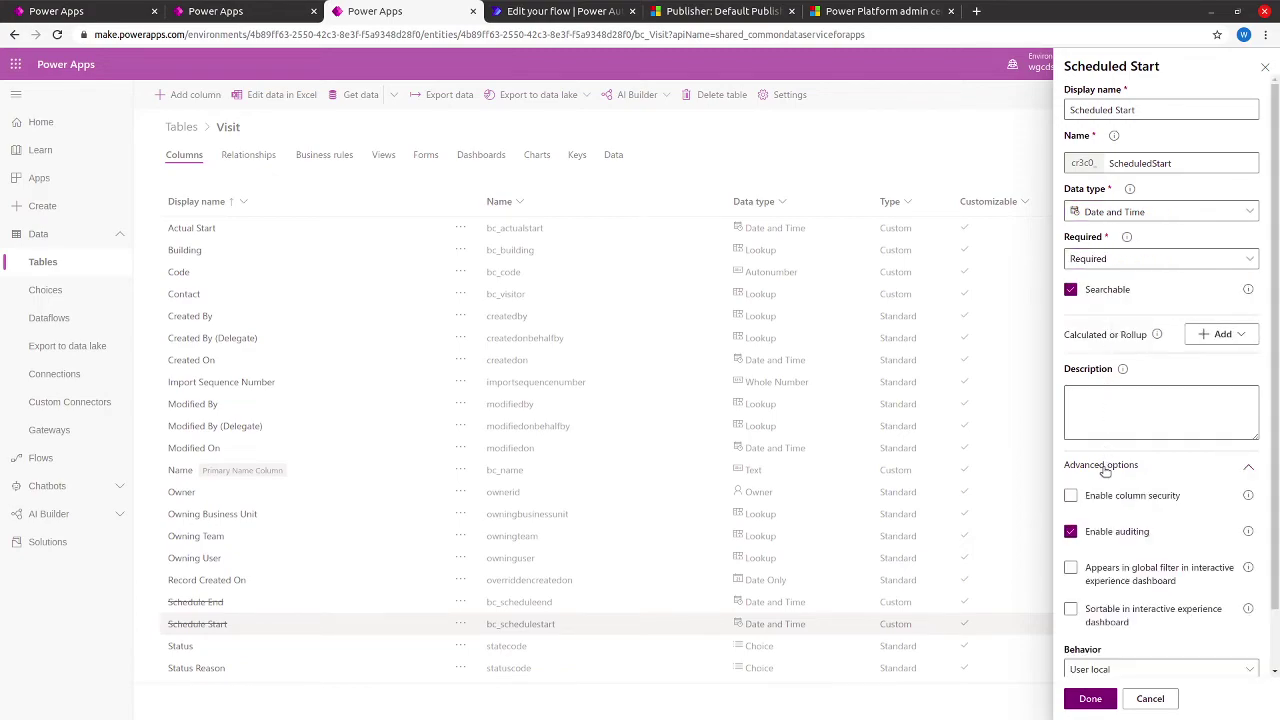
click(1097, 669)
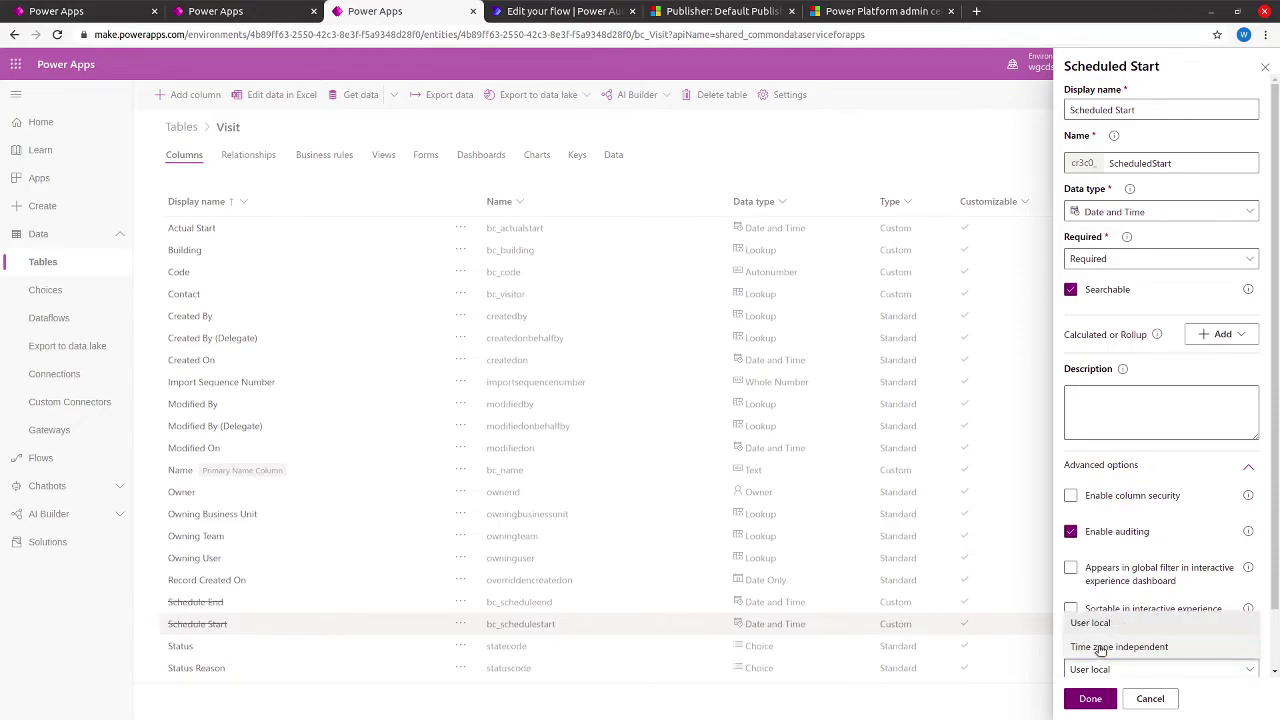
click(1100, 650)
click(1092, 699)
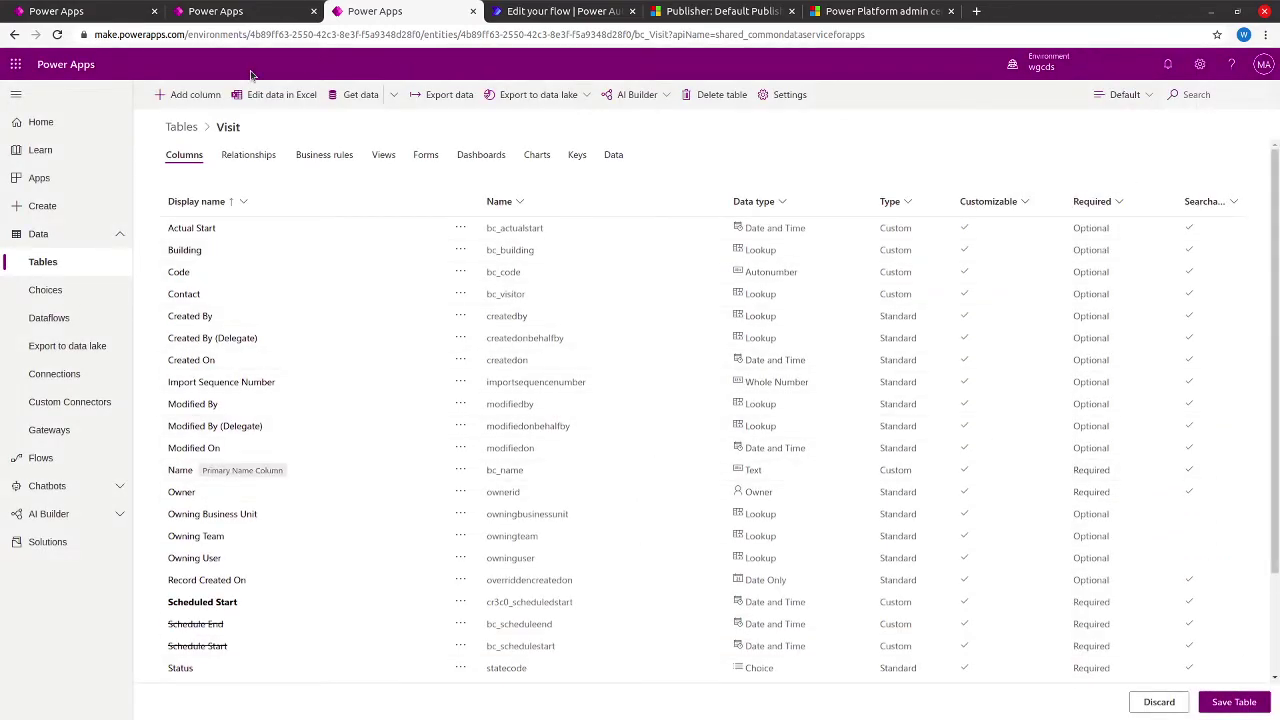
- Start another Visit column named Scheduled End with the Date and Time data type and make it required
click(195, 93)
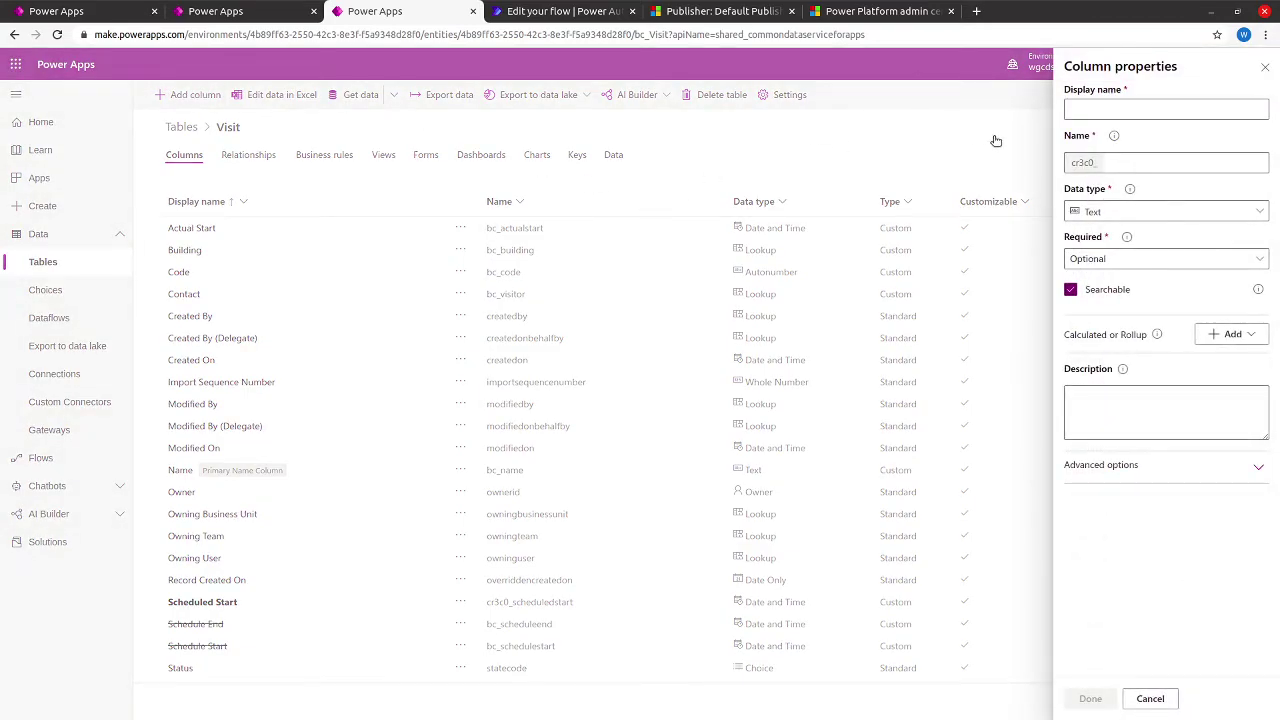
click(1091, 112)
click(1091, 112)
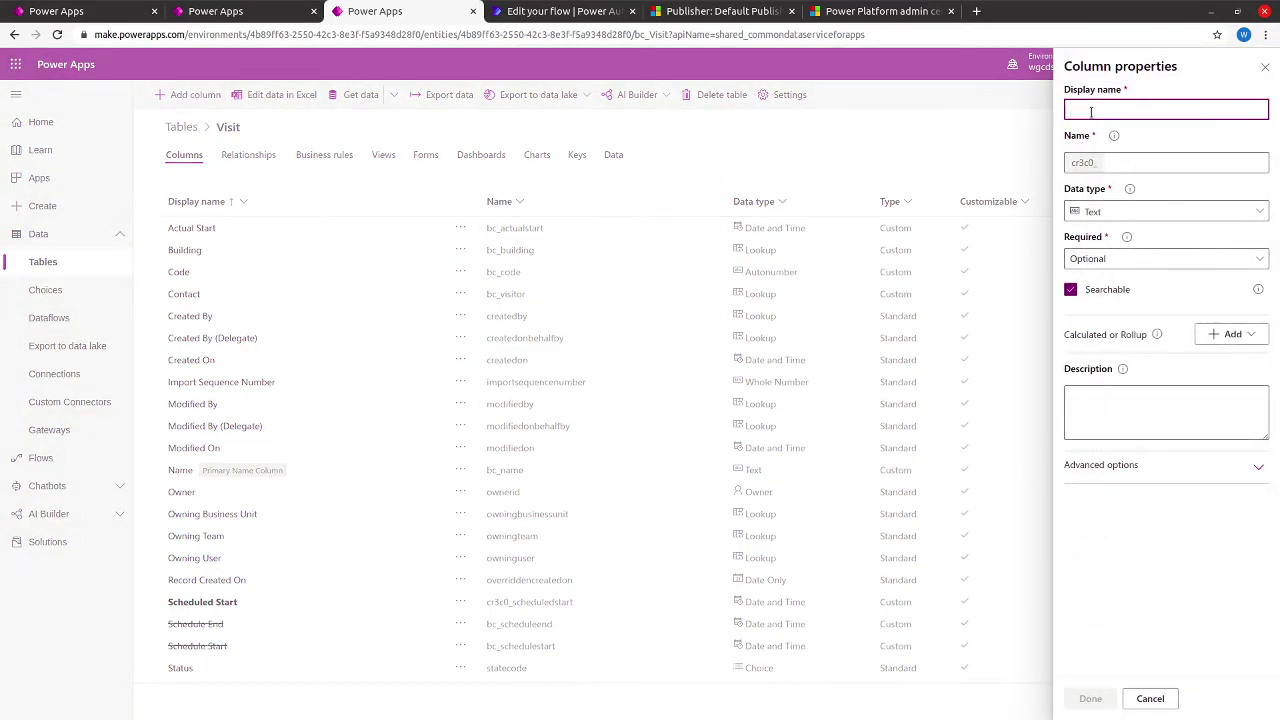
text(Scheduled End)
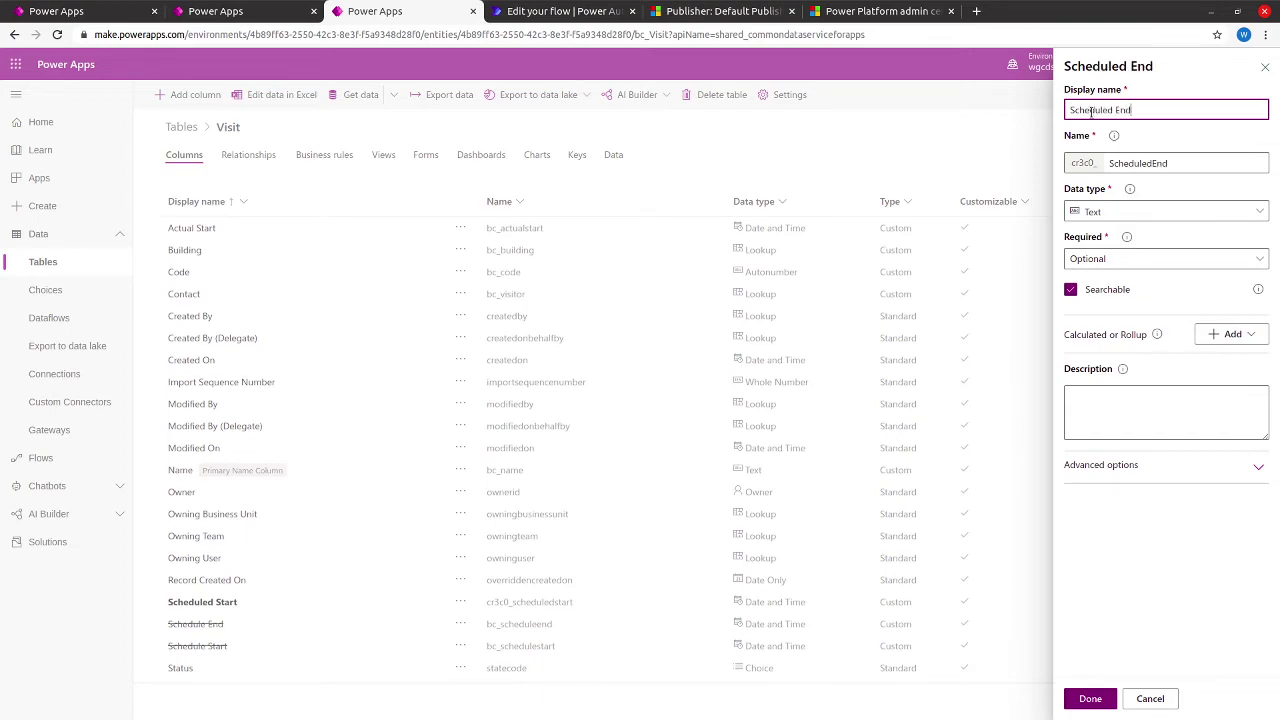
click(1114, 211)
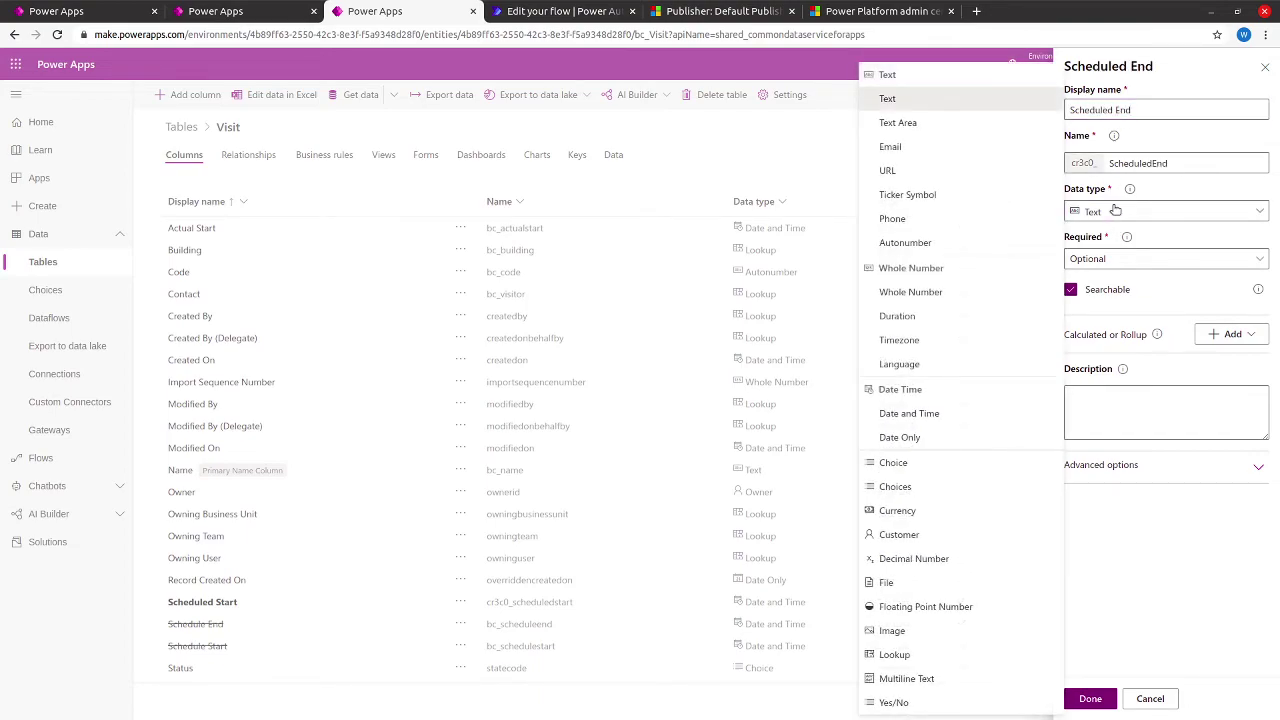
click(925, 411)
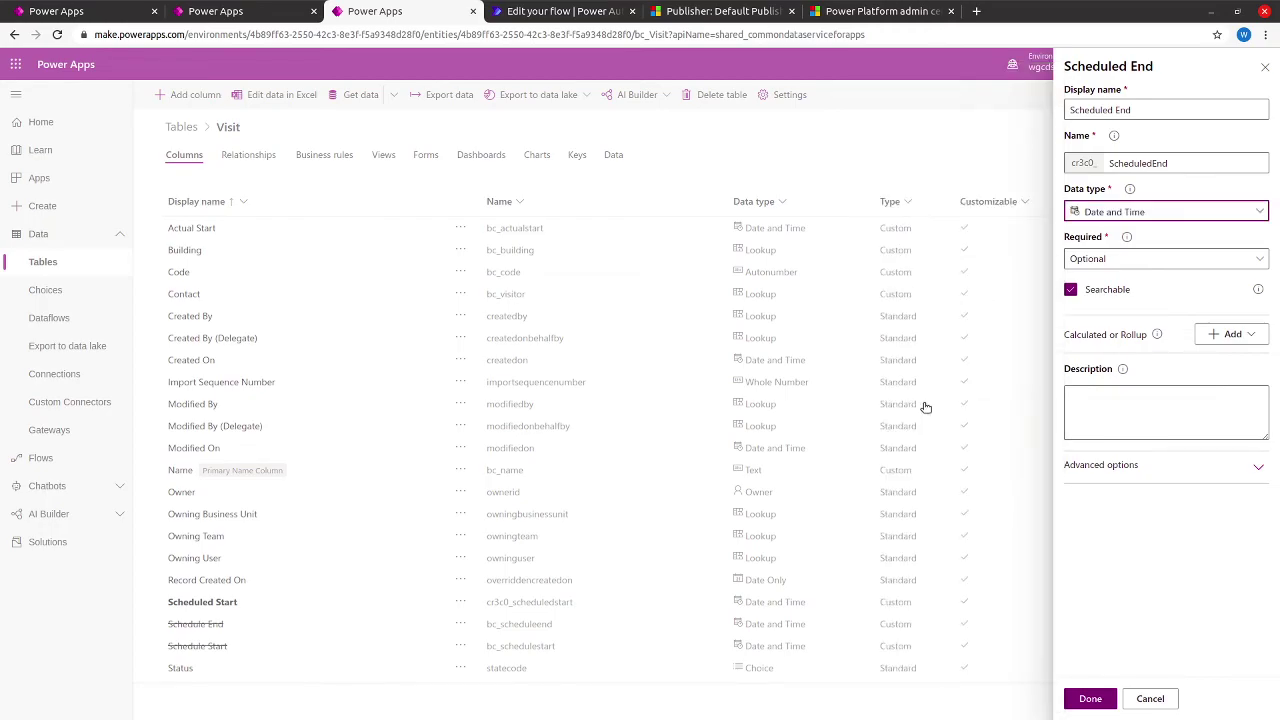
click(1092, 264)
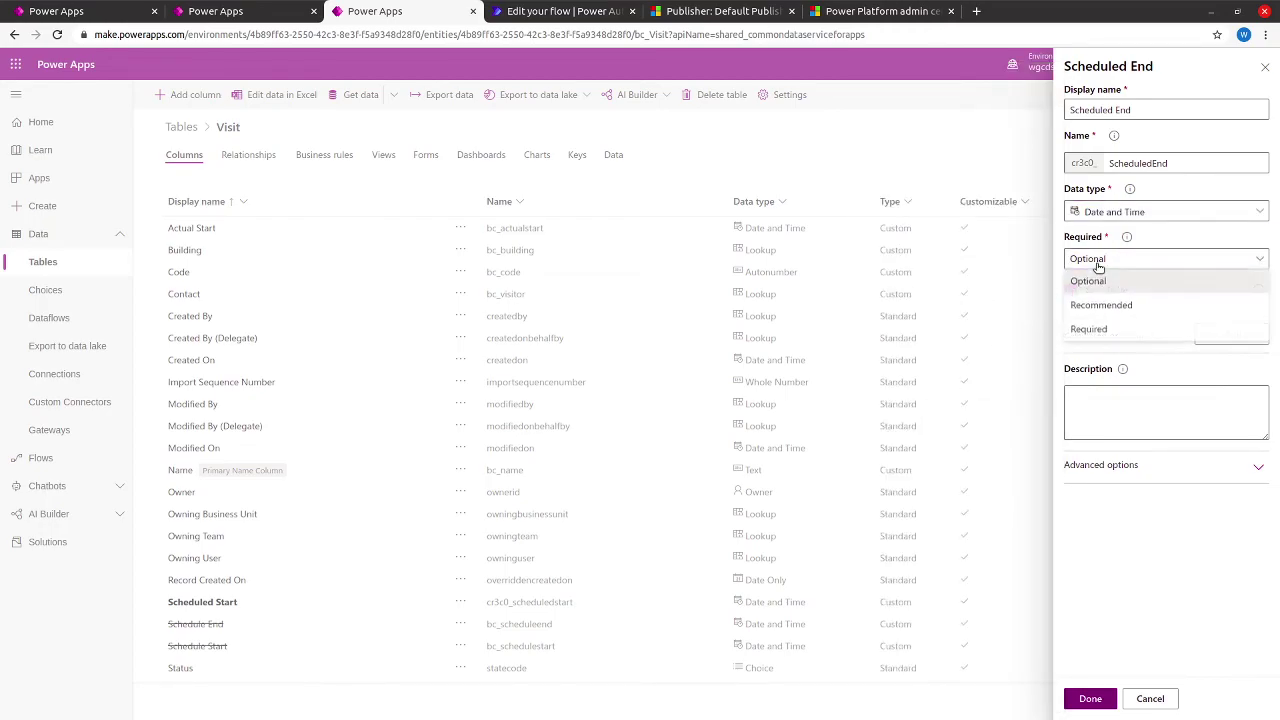
click(1091, 329)
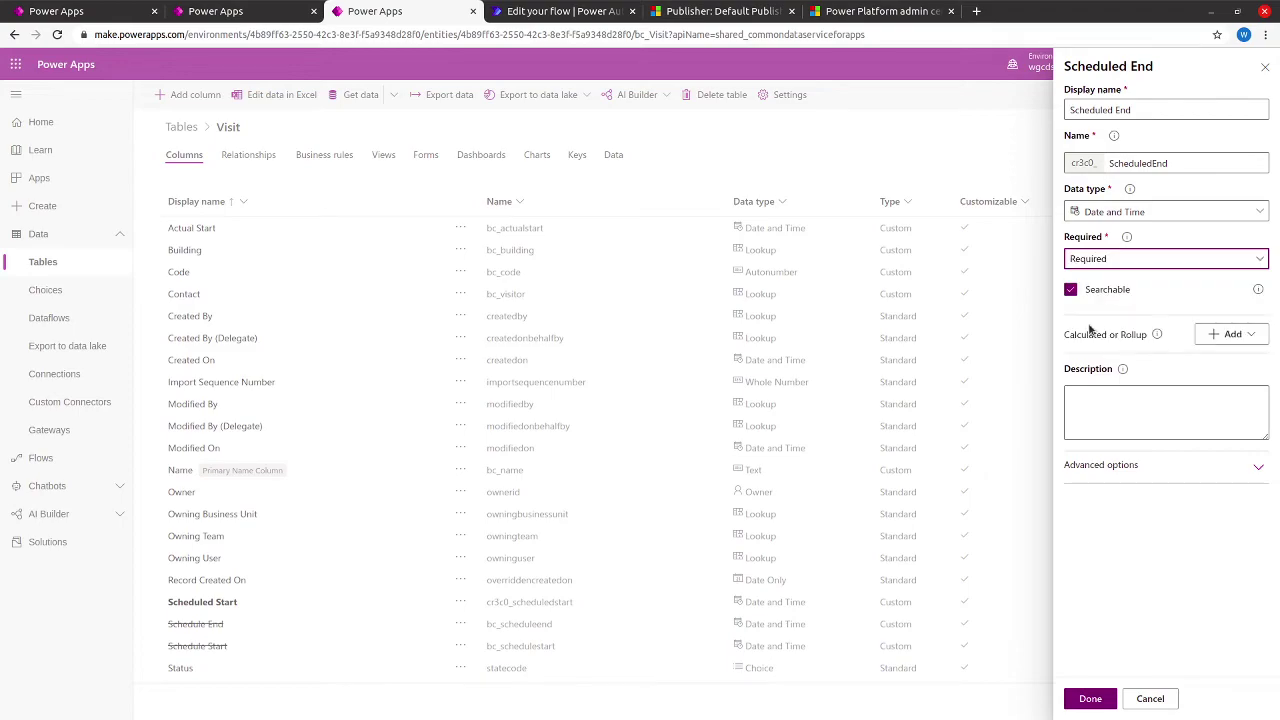
- Set the Scheduled End column's behavior to time zone independent, then save all column changes to the Visit table
click(1106, 468)
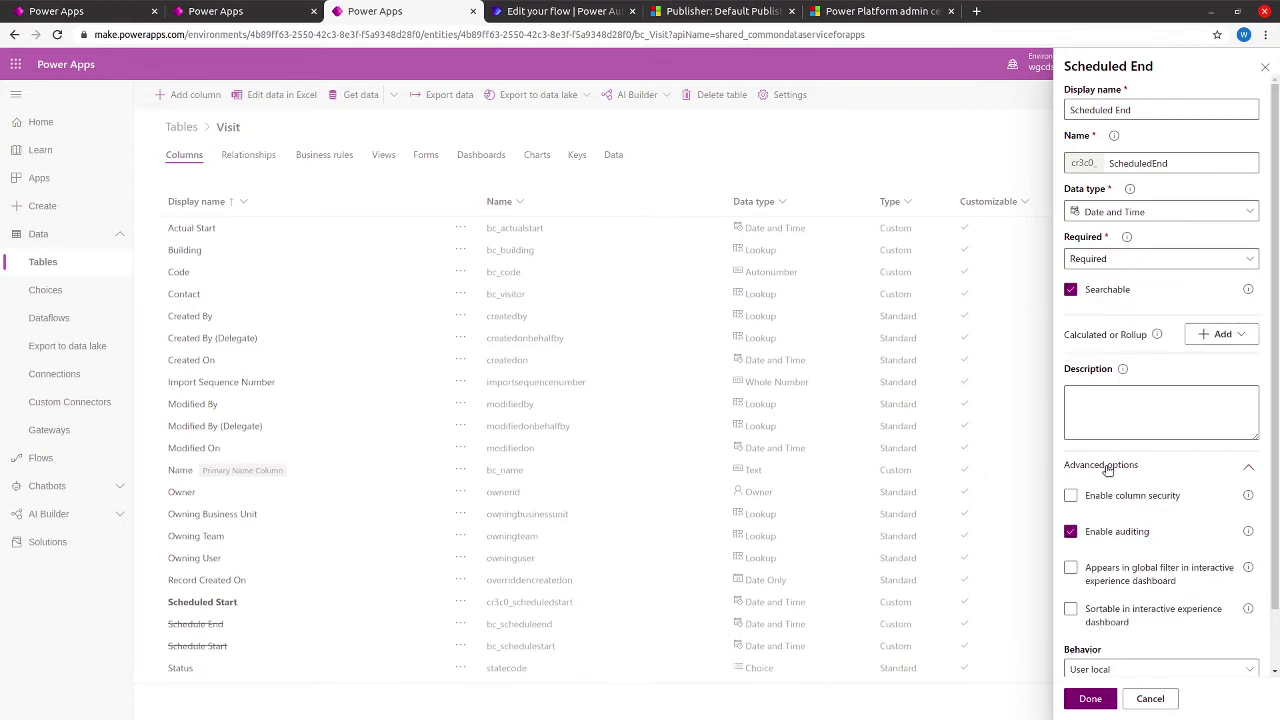
click(1097, 670)
click(1100, 647)
click(1090, 698)
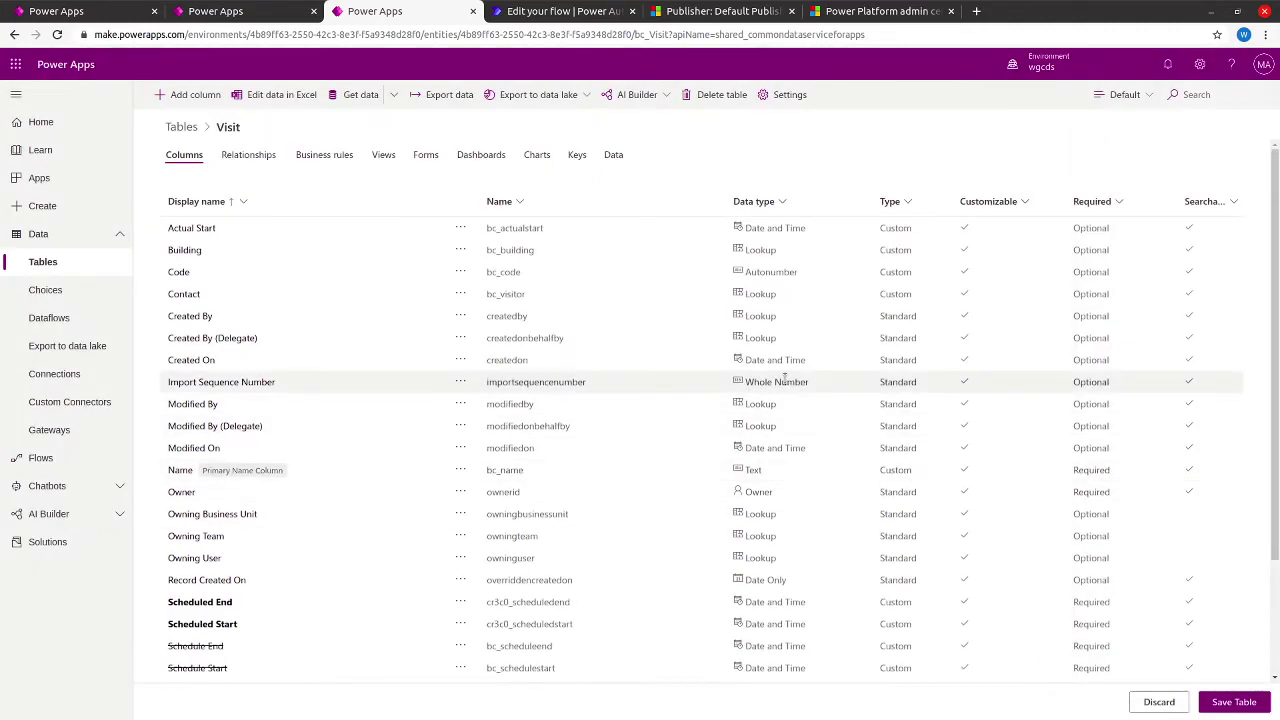
click(1222, 701)
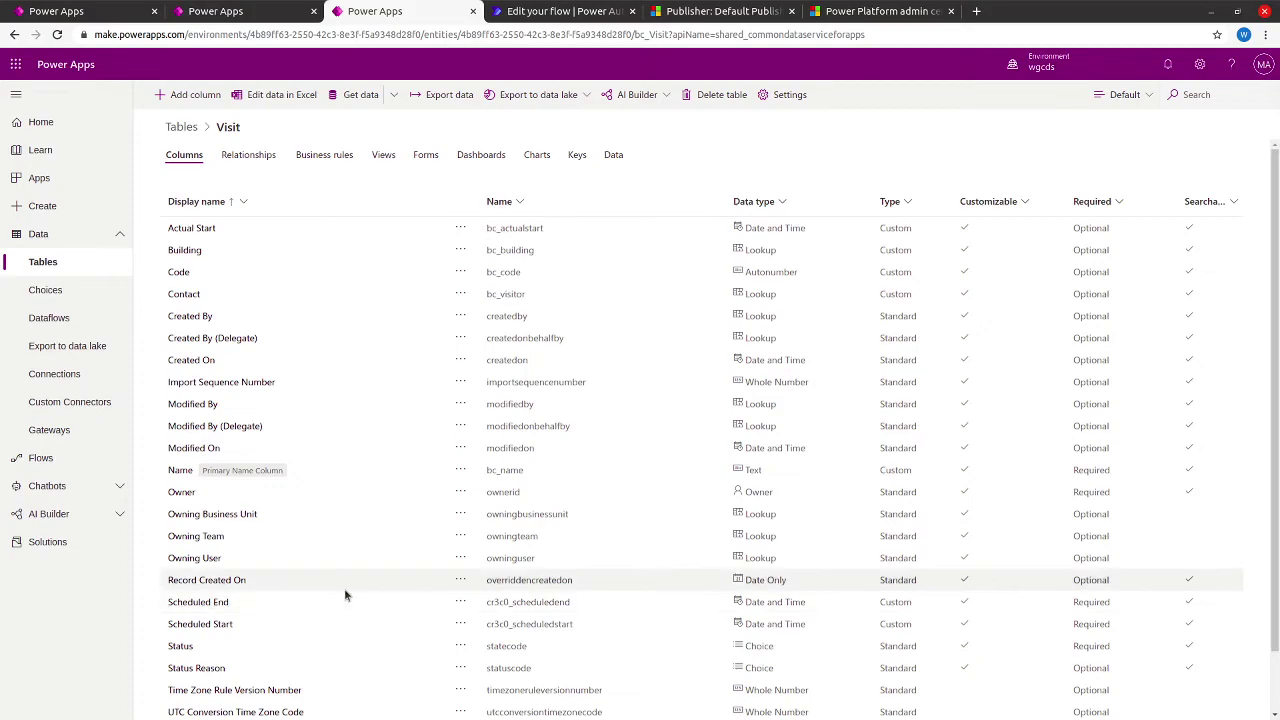
- Delete the Scheduled End and Scheduled Start columns with the cr3c0_ prefix and save the Visit table
click(466, 602)
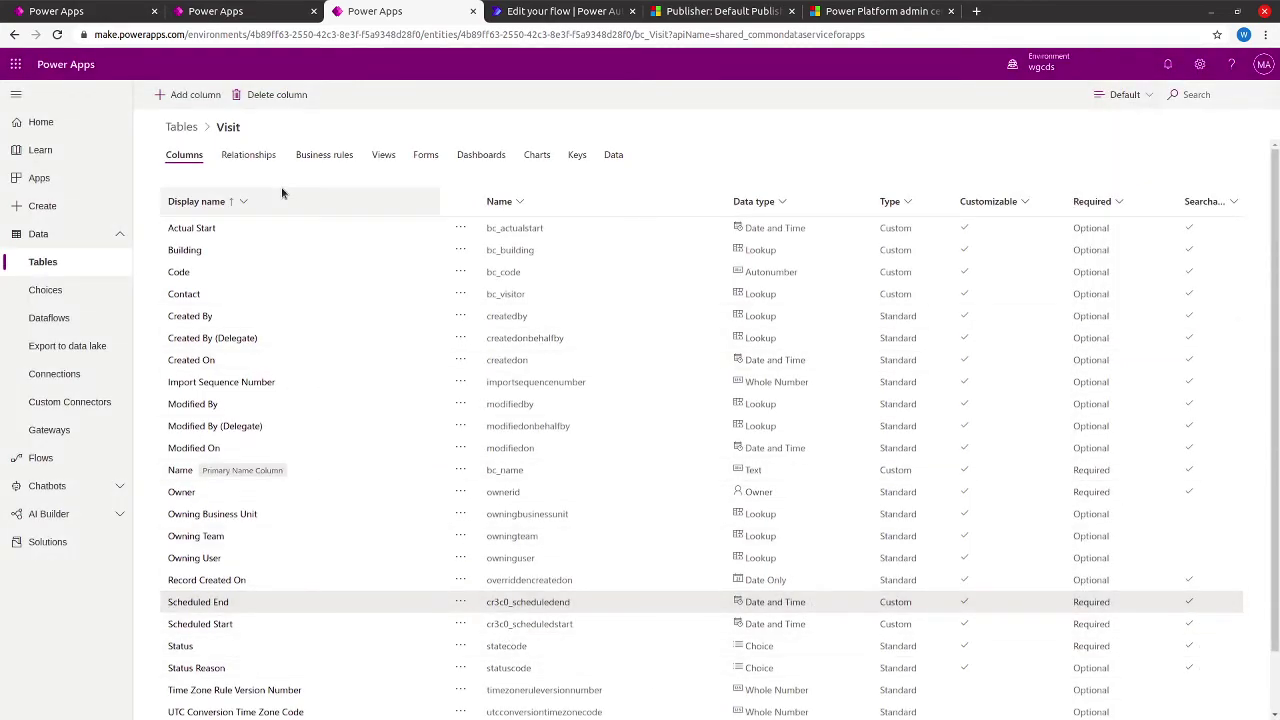
click(277, 95)
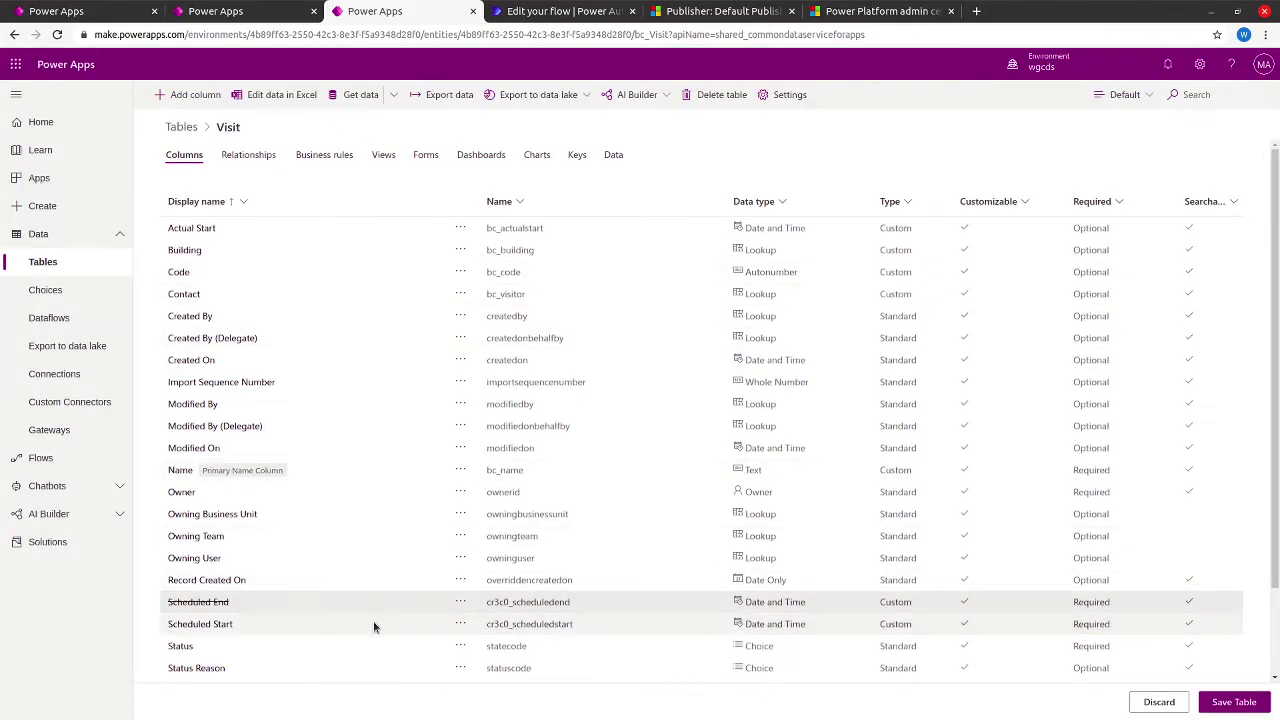
click(373, 624)
click(268, 96)
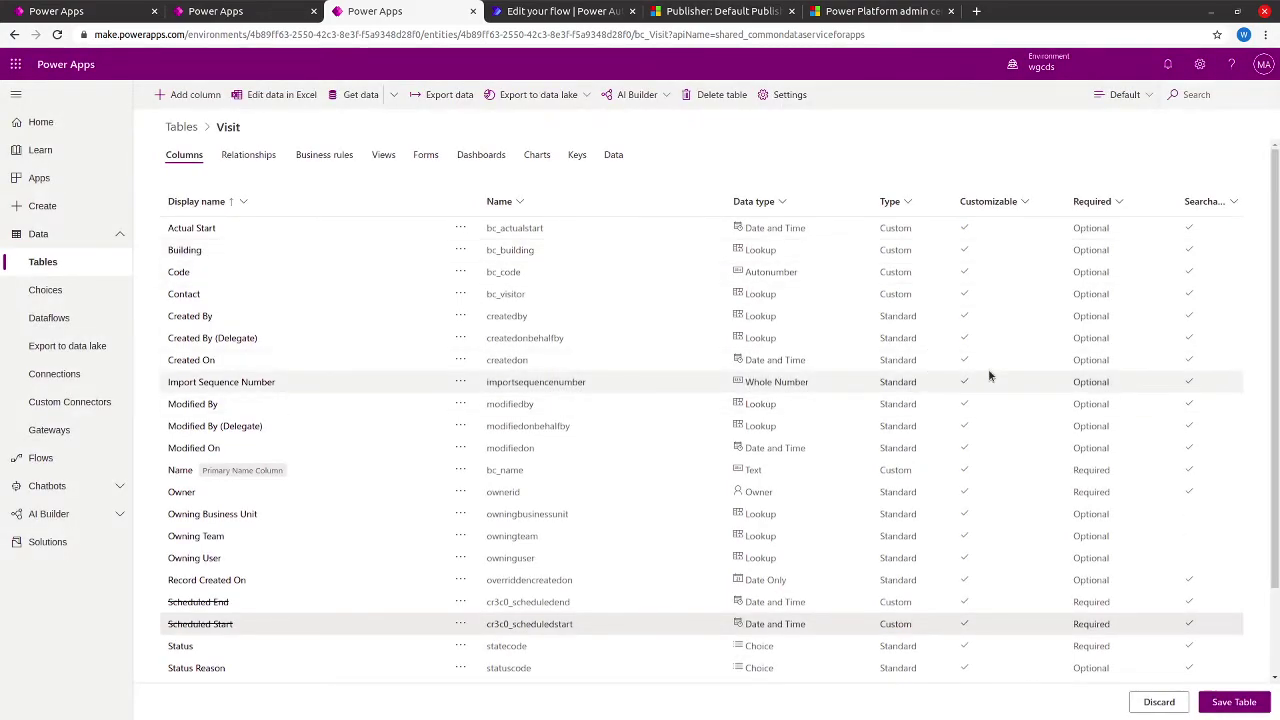
click(1254, 705)
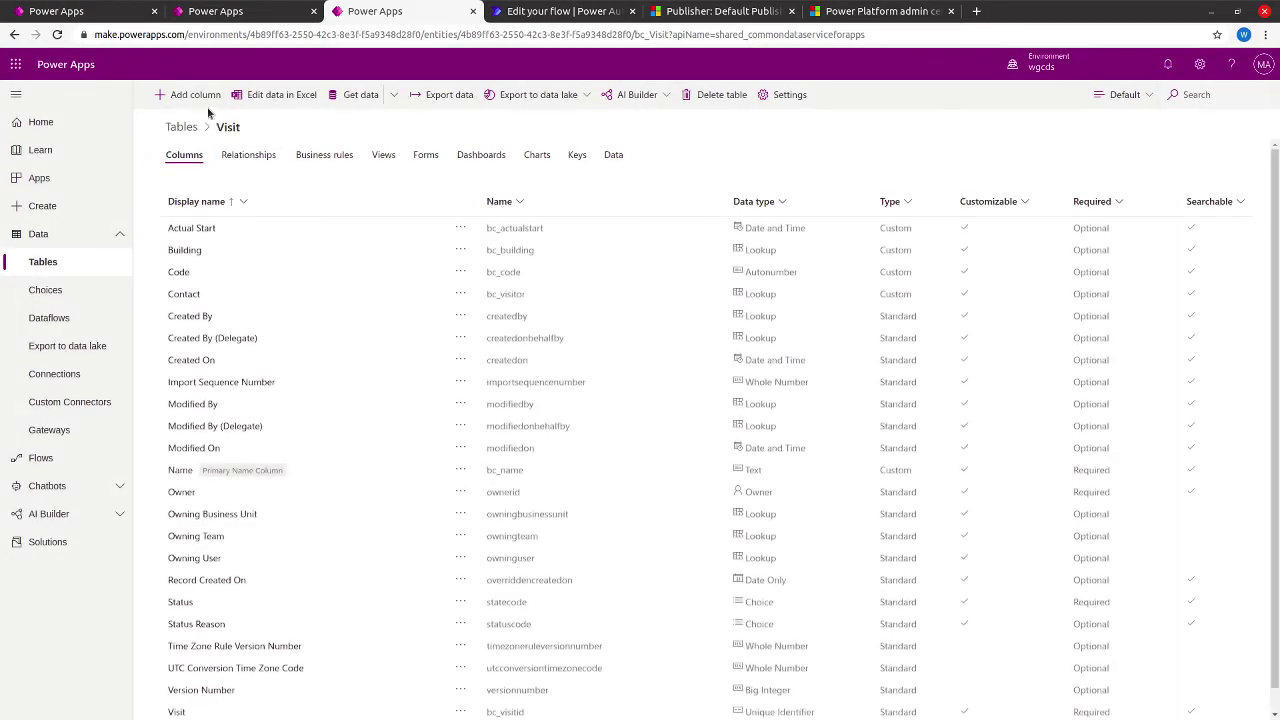
- Open the Visit table from within the Campus Management solution instead of the general tables list
click(199, 96)
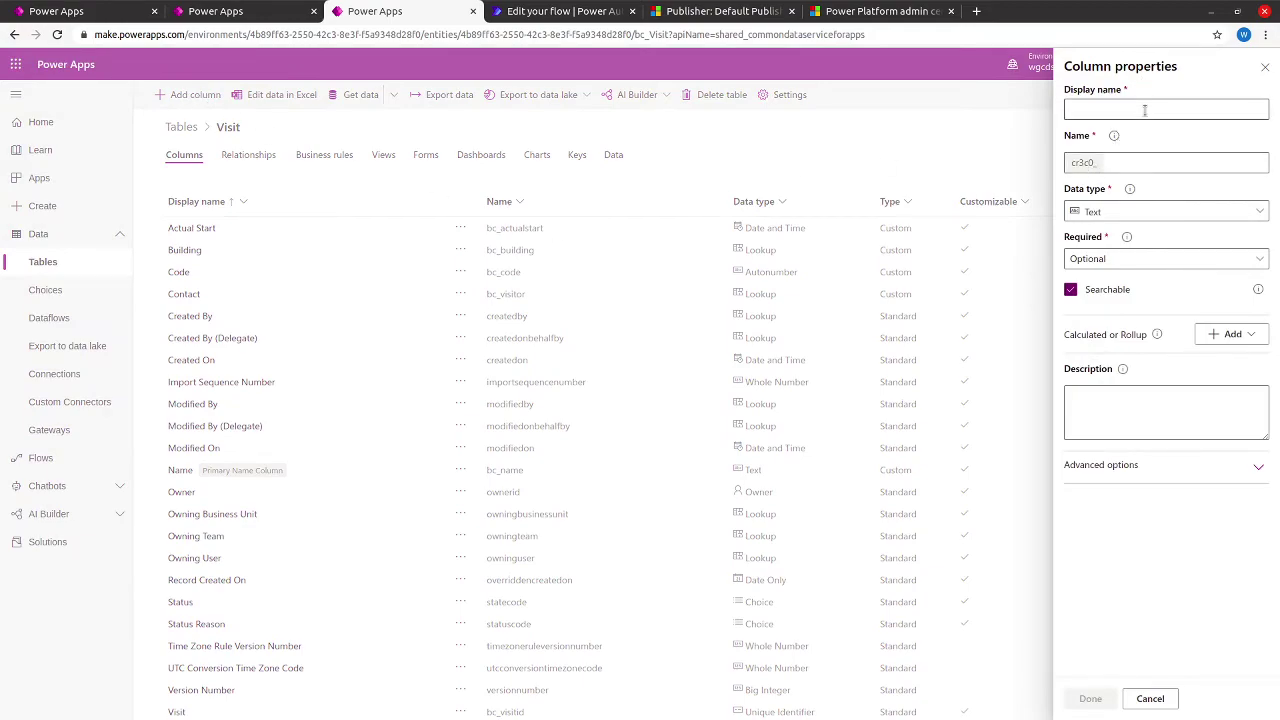
click(1268, 66)
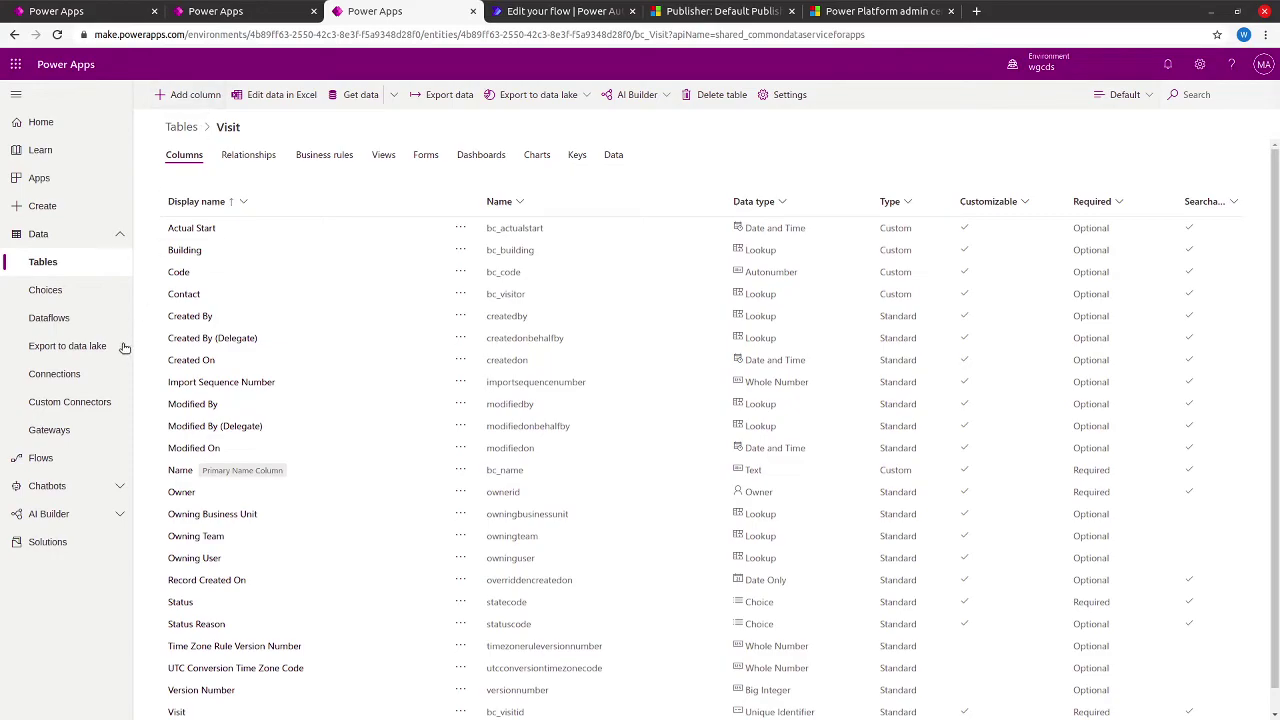
click(78, 543)
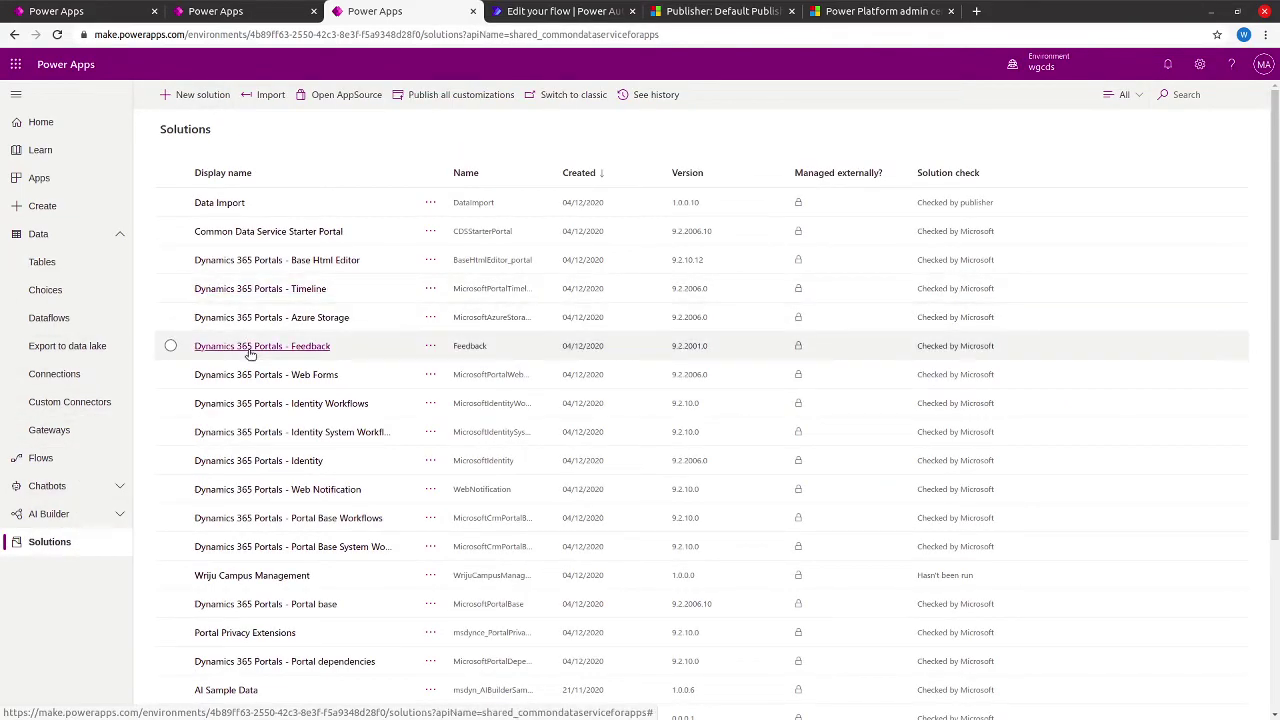
click(247, 575)
click(247, 576)
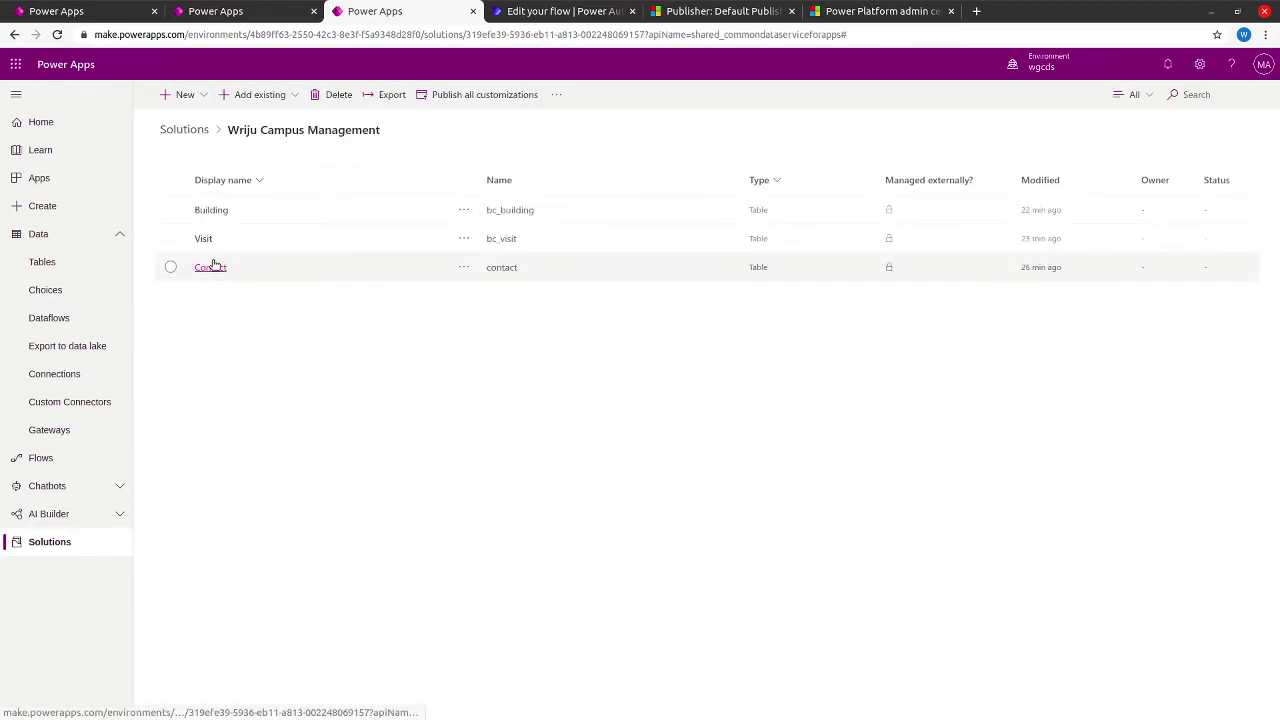
click(203, 240)
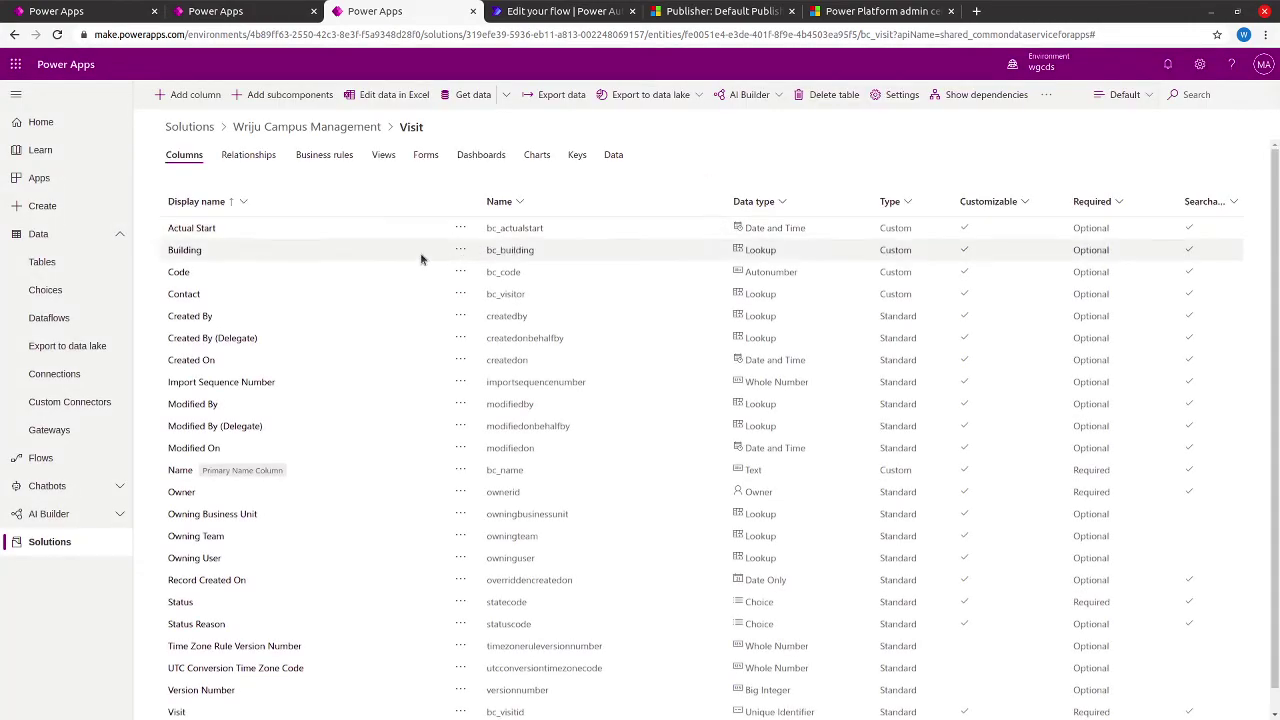
- Start a new Visit column with the display name Scheduled Start and the Date and Time data type
click(193, 100)
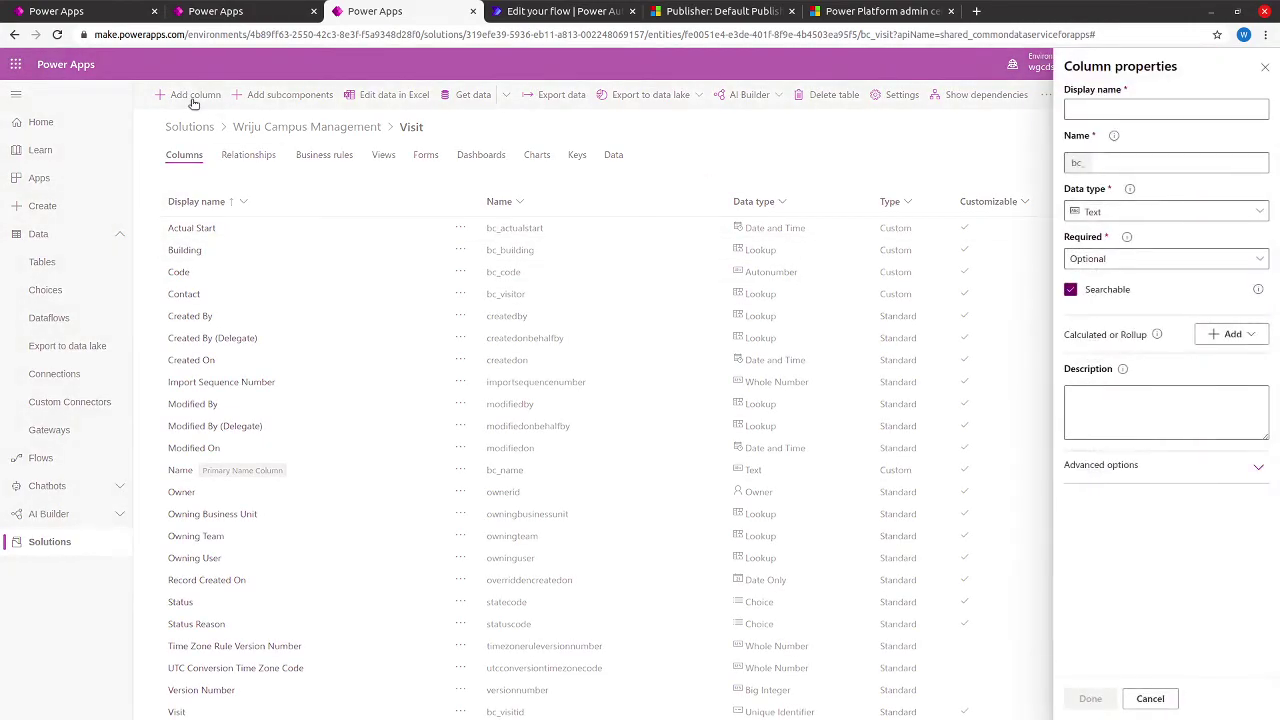
click(1092, 109)
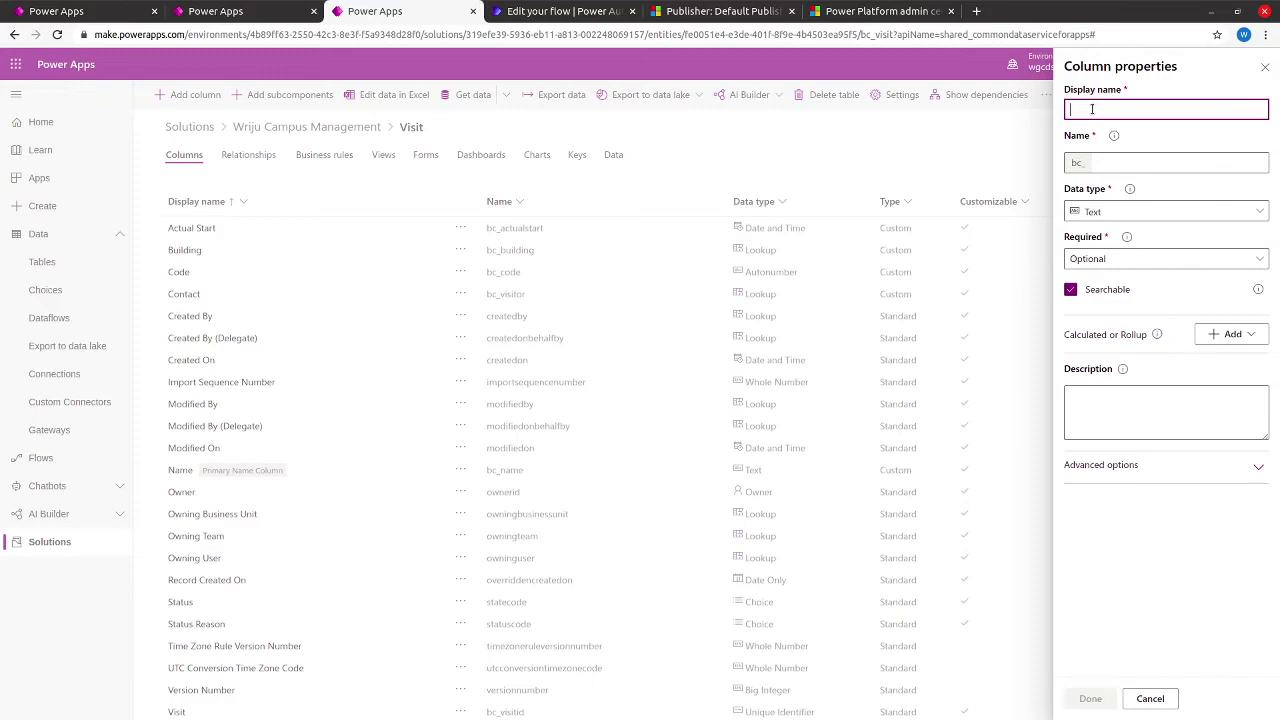
text(Scheduled Start)
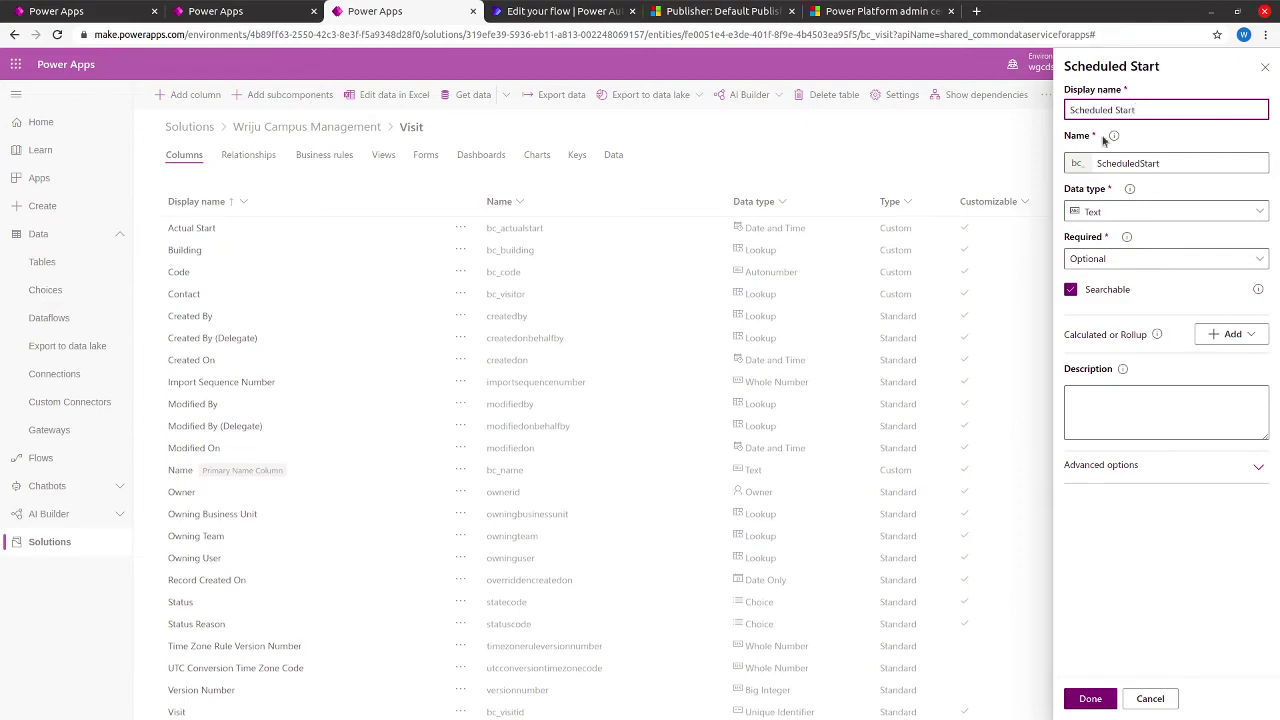
click(1113, 211)
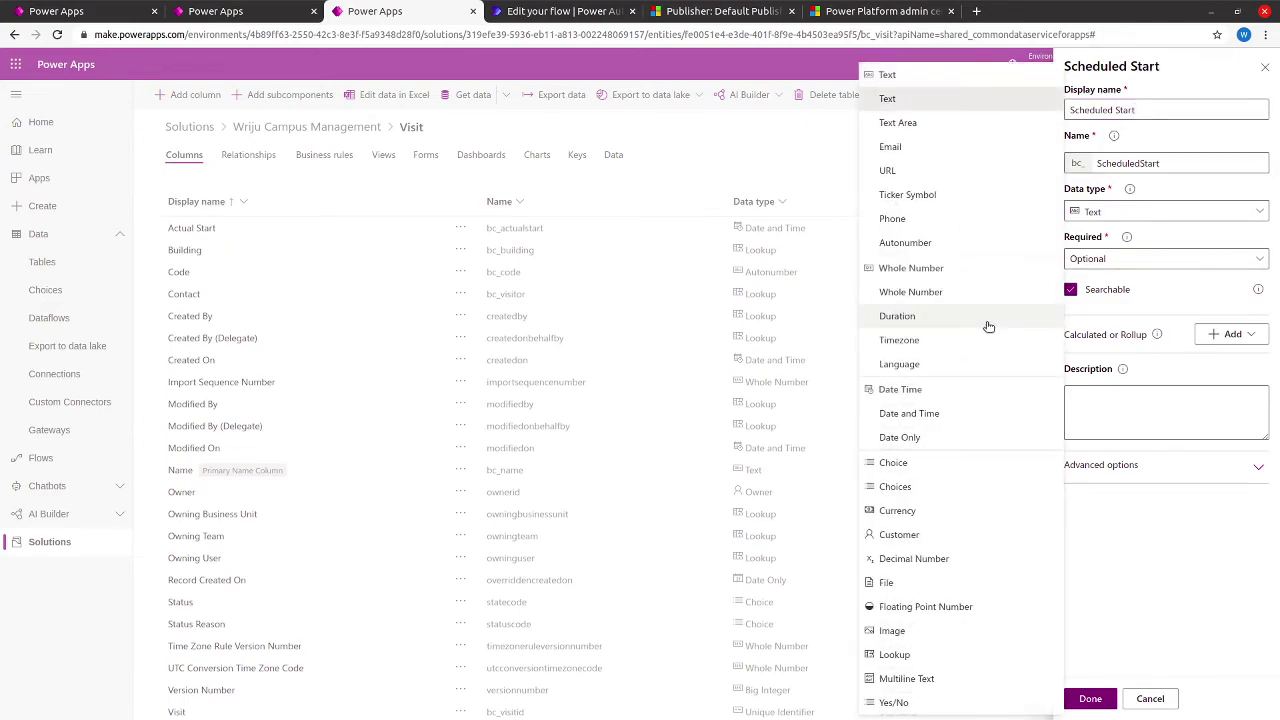
click(929, 414)
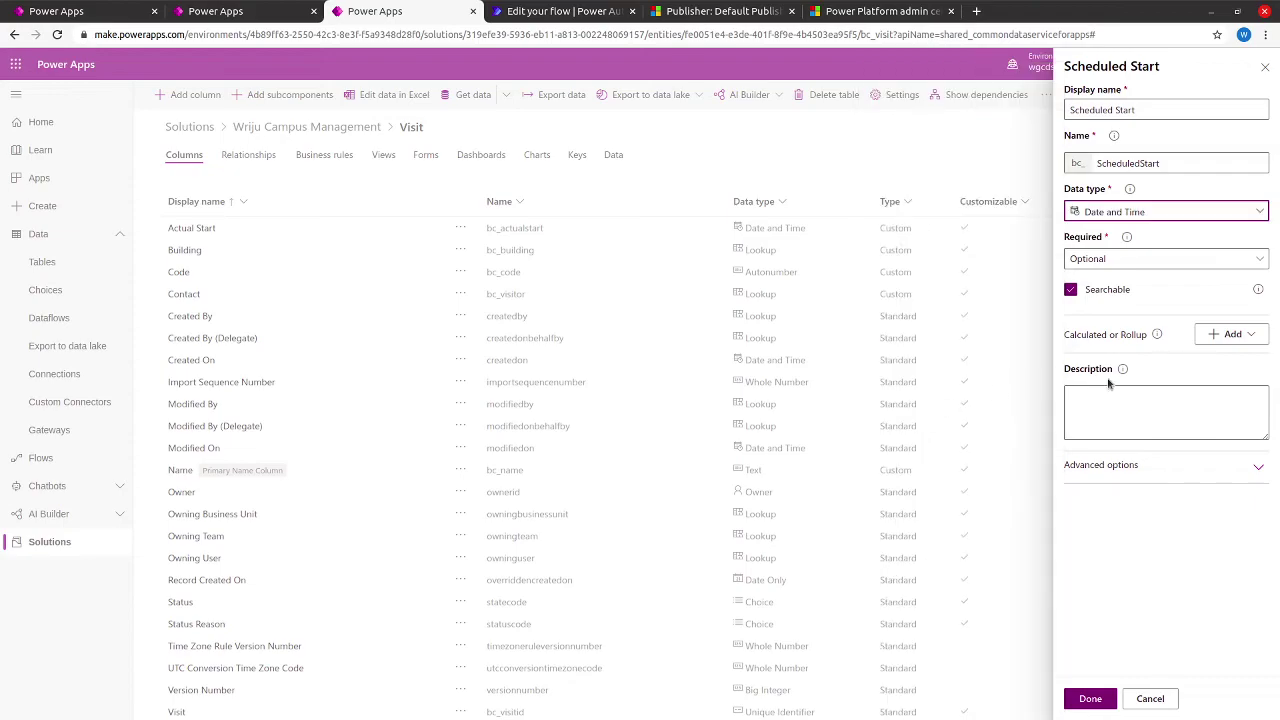
- Set the Scheduled Start column's behavior to time zone independent, make it required, and finish its properties
click(1083, 463)
click(1092, 671)
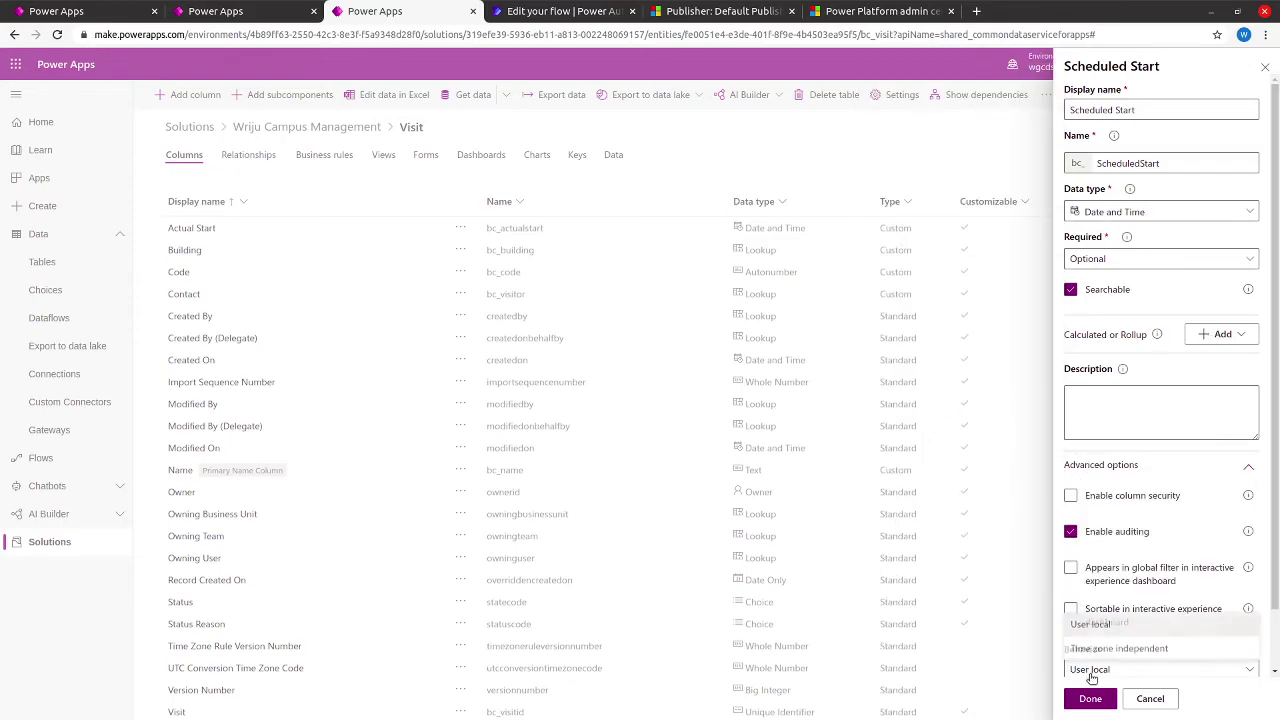
click(1098, 647)
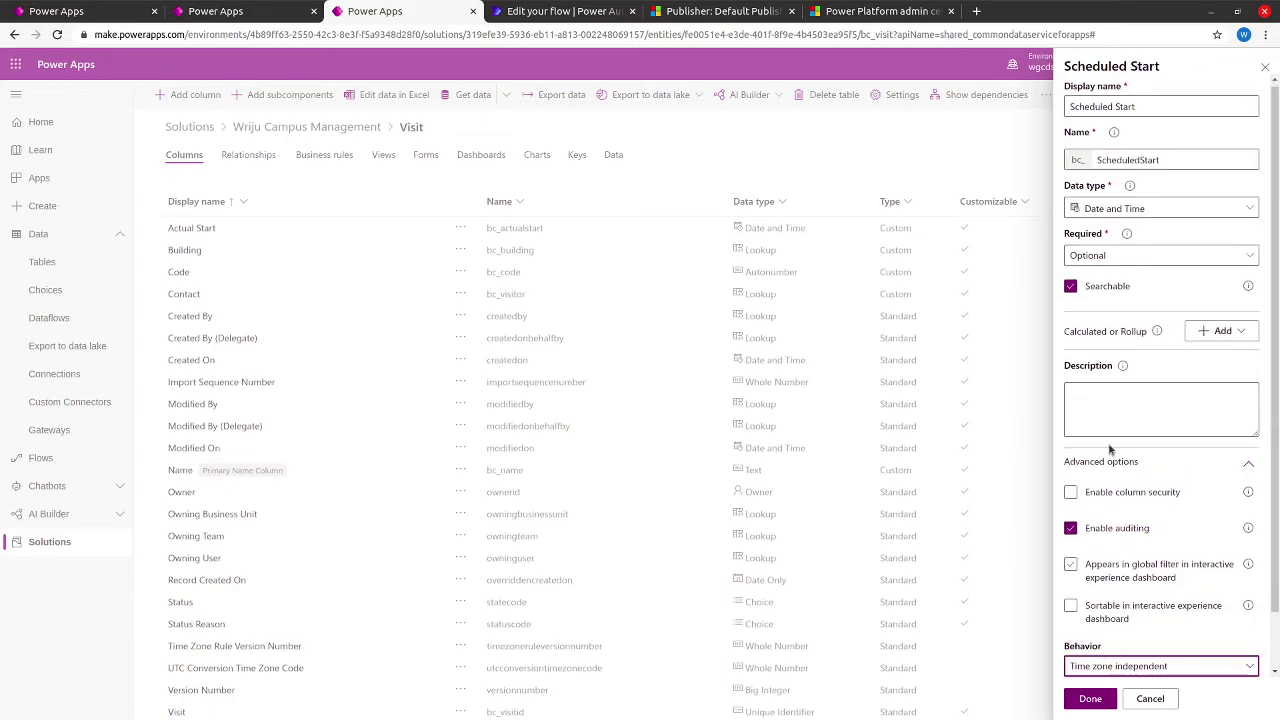
click(1103, 258)
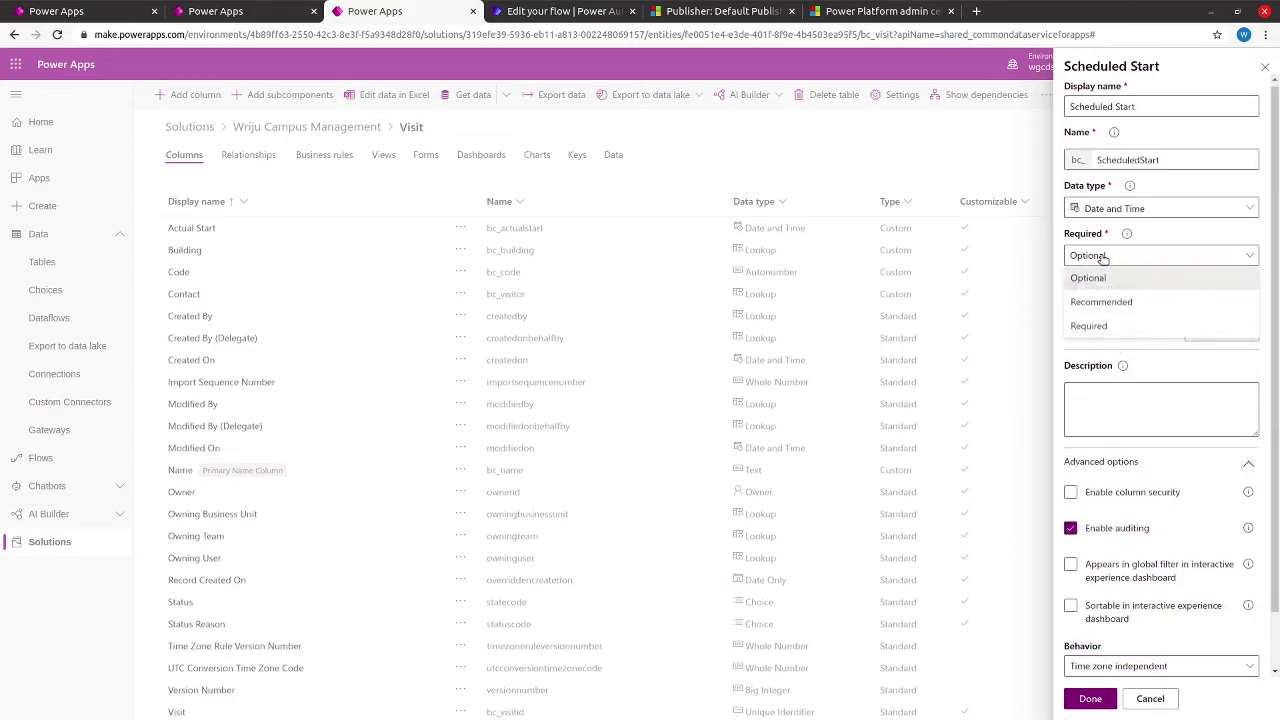
click(1090, 325)
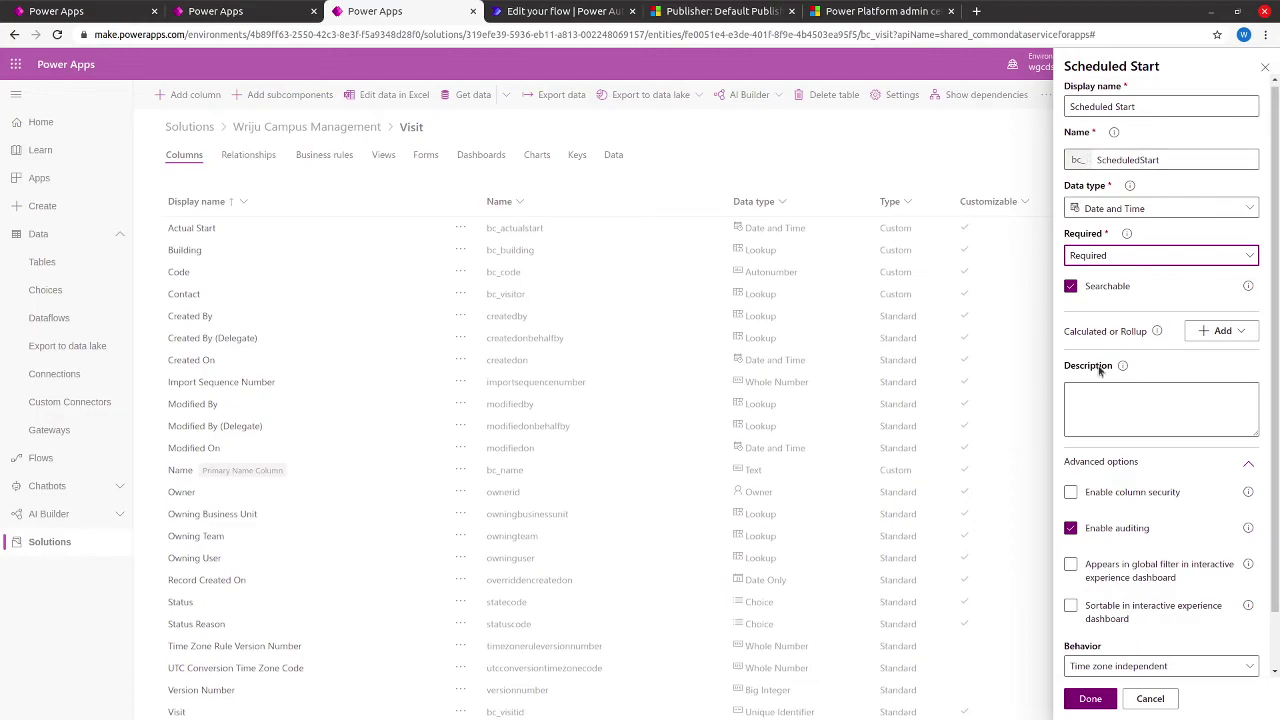
click(1089, 699)
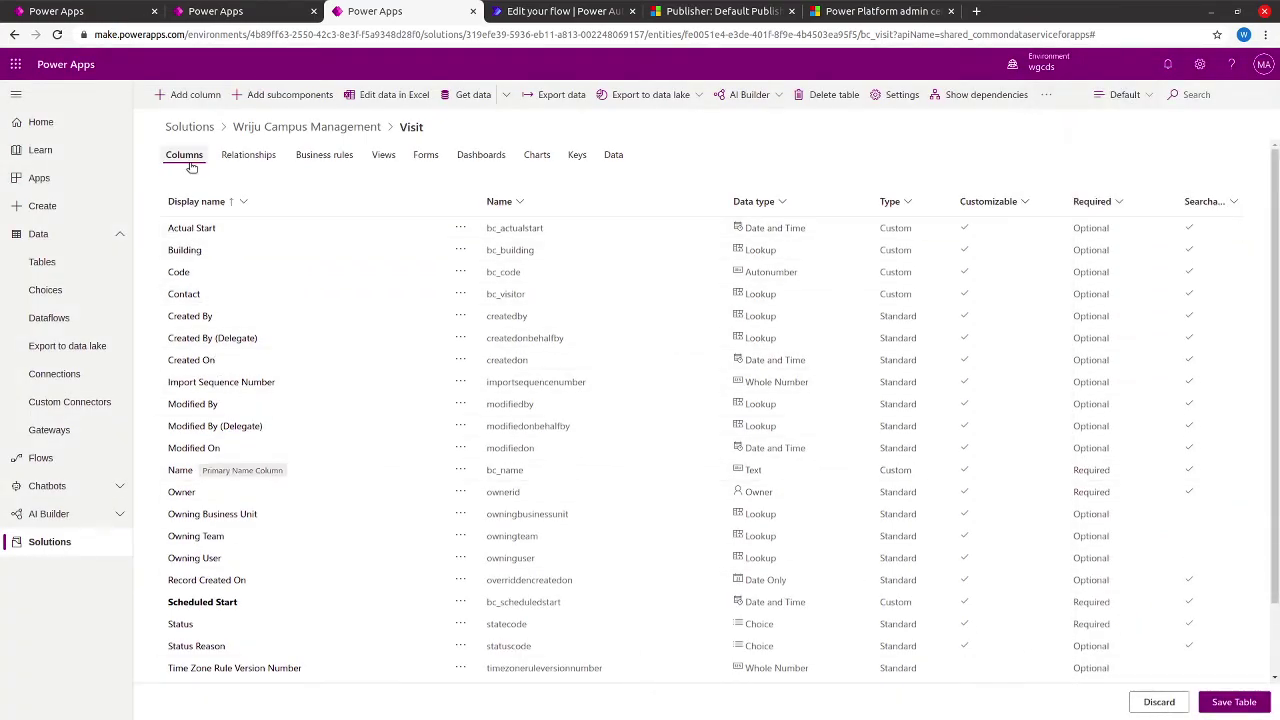
- Start another Visit column named Scheduled End with the Date and Time data type, and set it as required
click(183, 97)
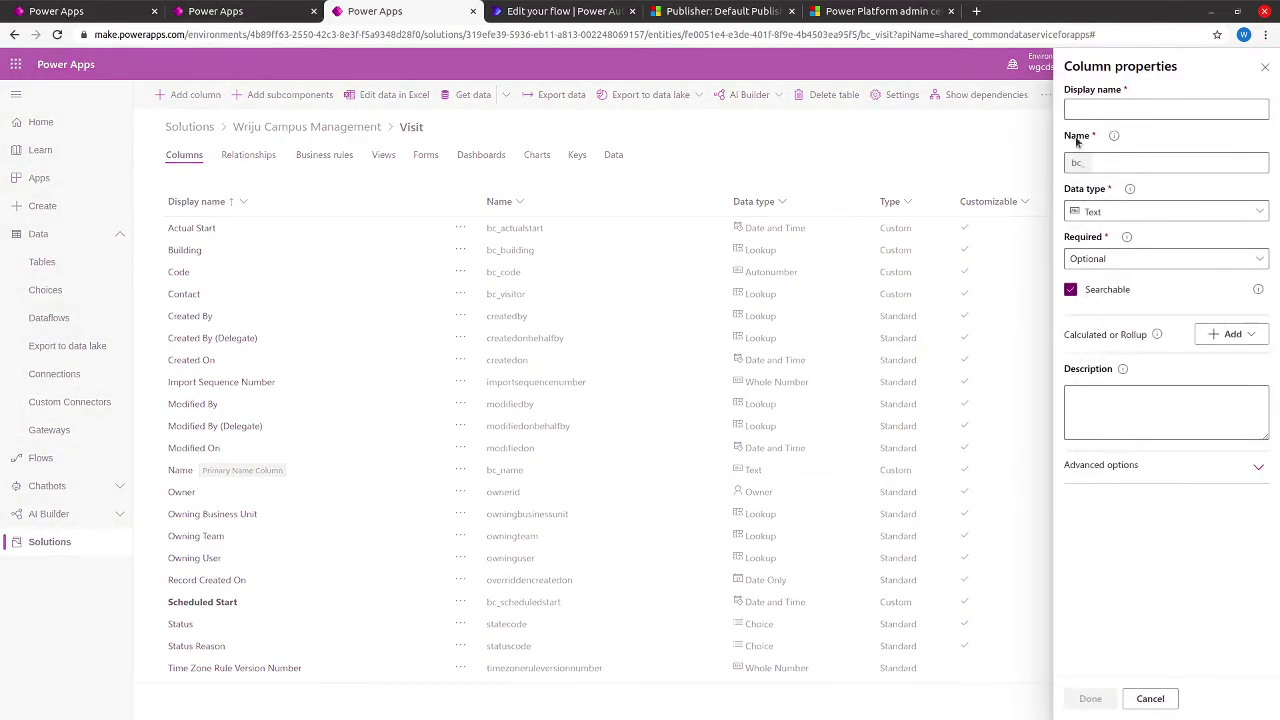
click(1088, 104)
text(Scheduled)
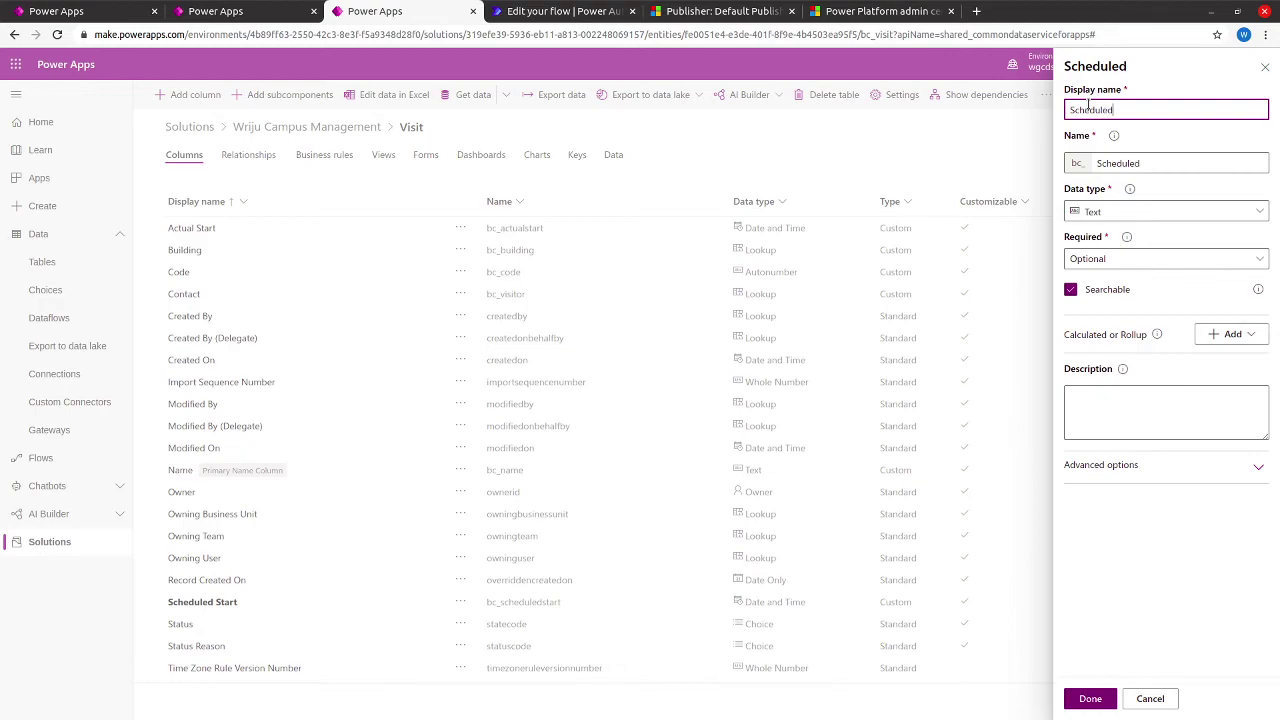
text( End)
click(1095, 212)
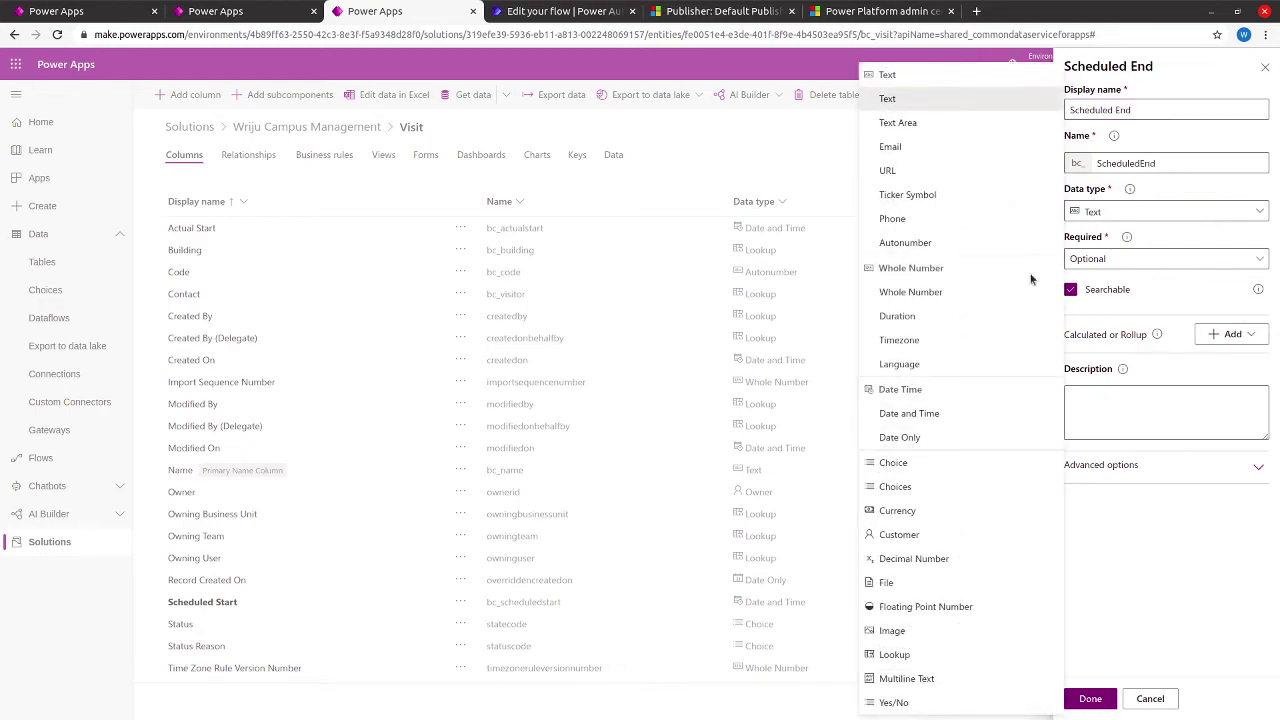
click(929, 413)
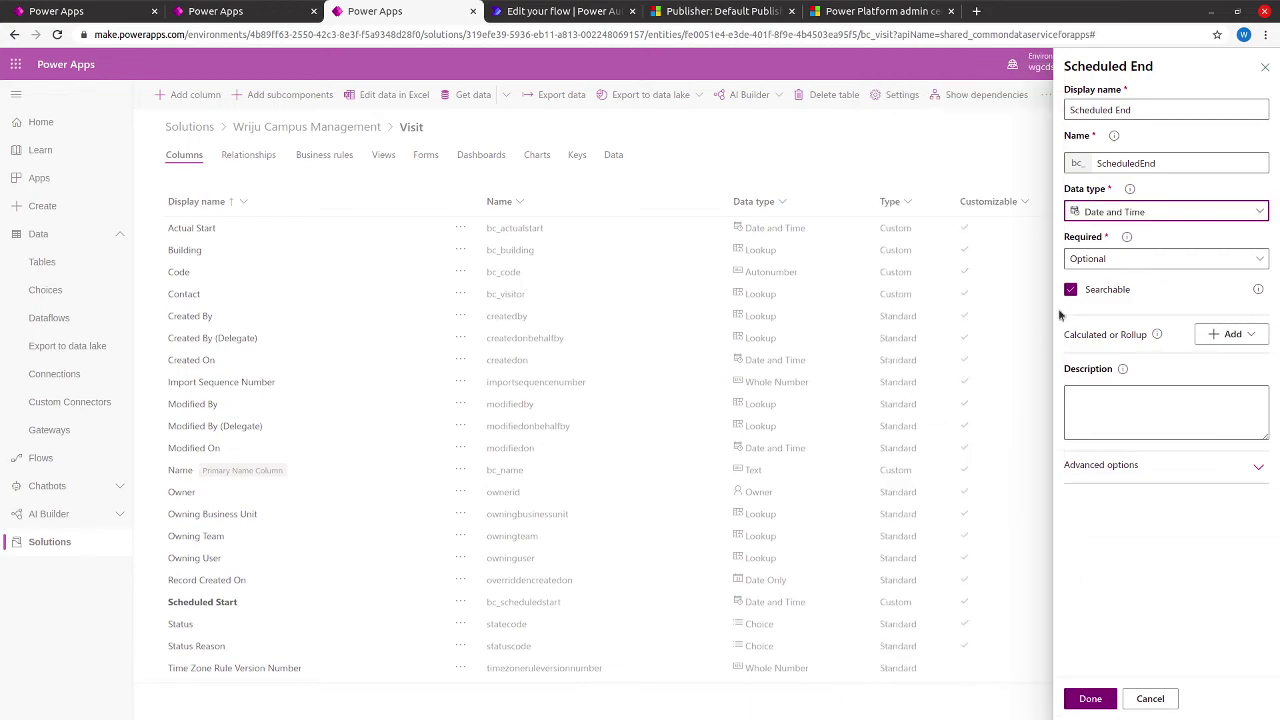
click(1094, 262)
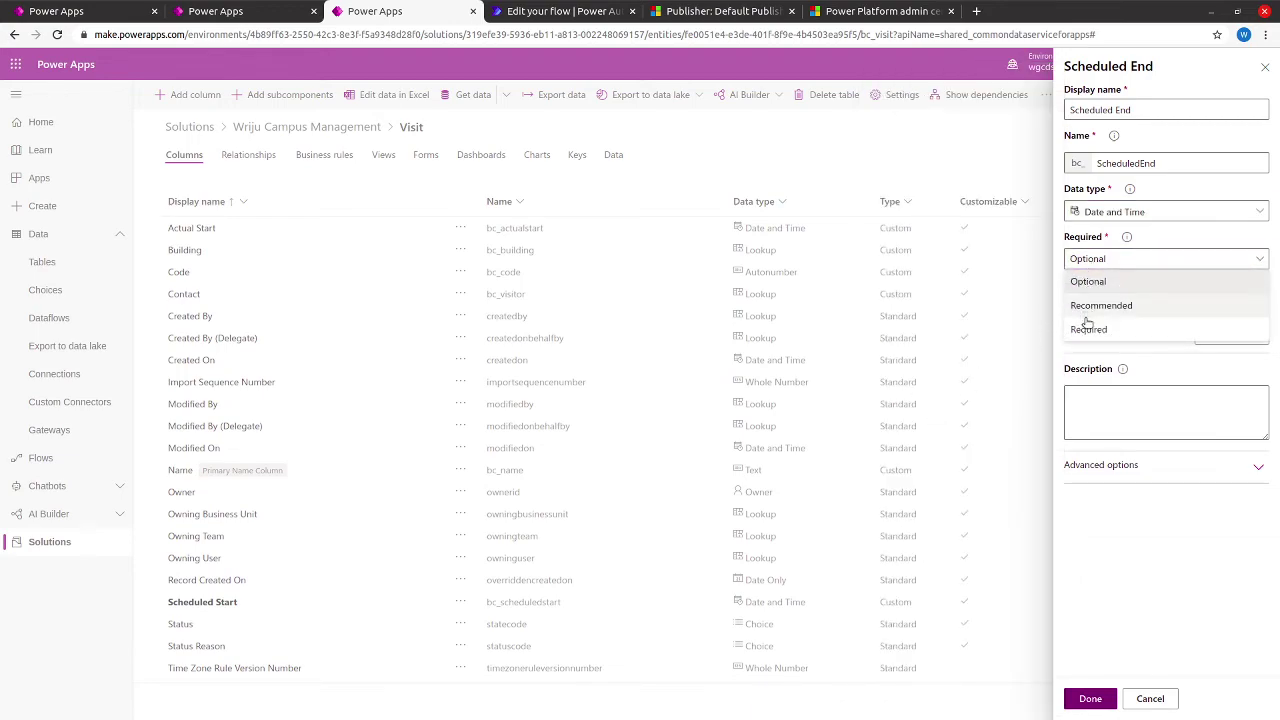
click(1088, 328)
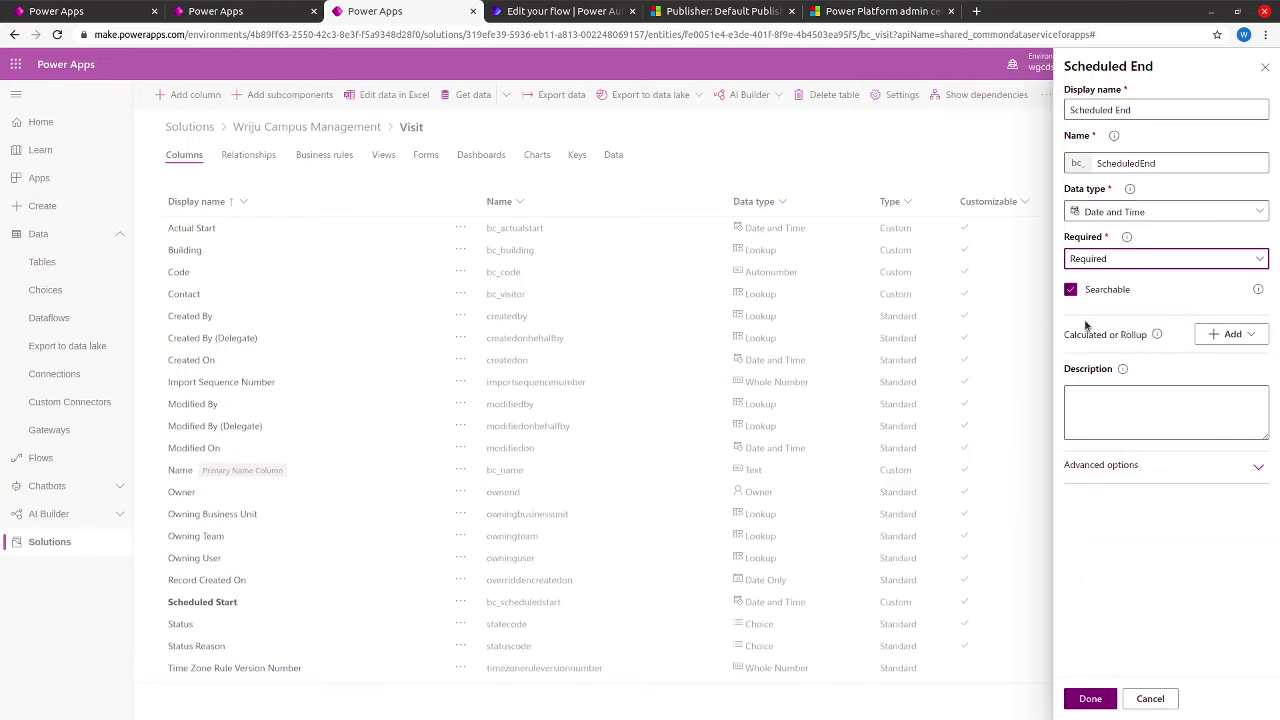
- Make the Scheduled End column's behavior time zone independent and save the Visit table with both new columns
click(1108, 466)
click(1083, 671)
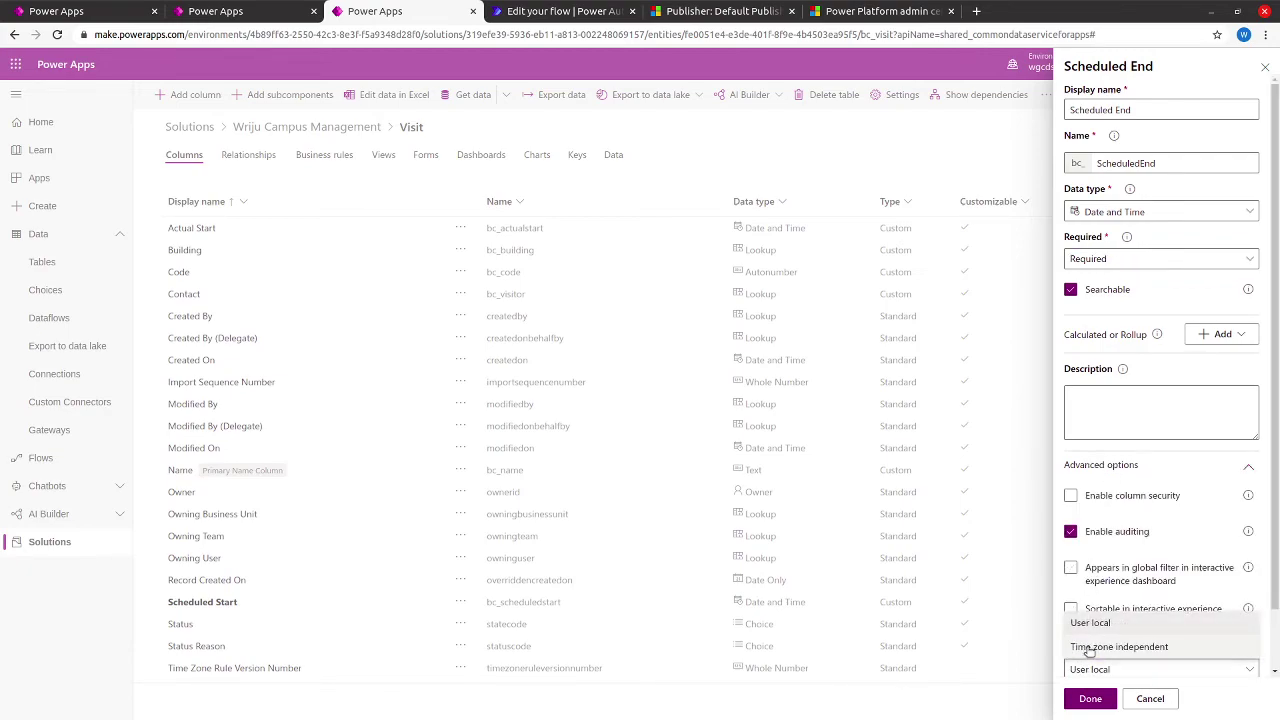
click(1089, 648)
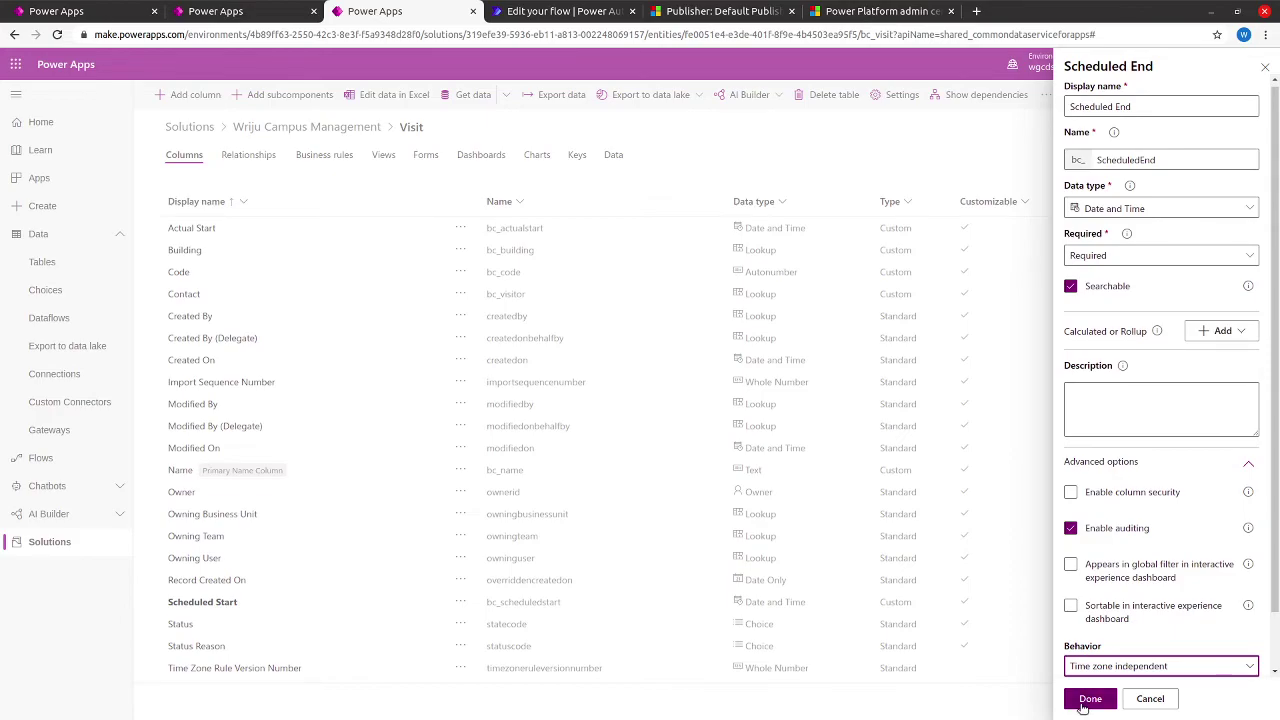
click(1084, 703)
click(1221, 706)
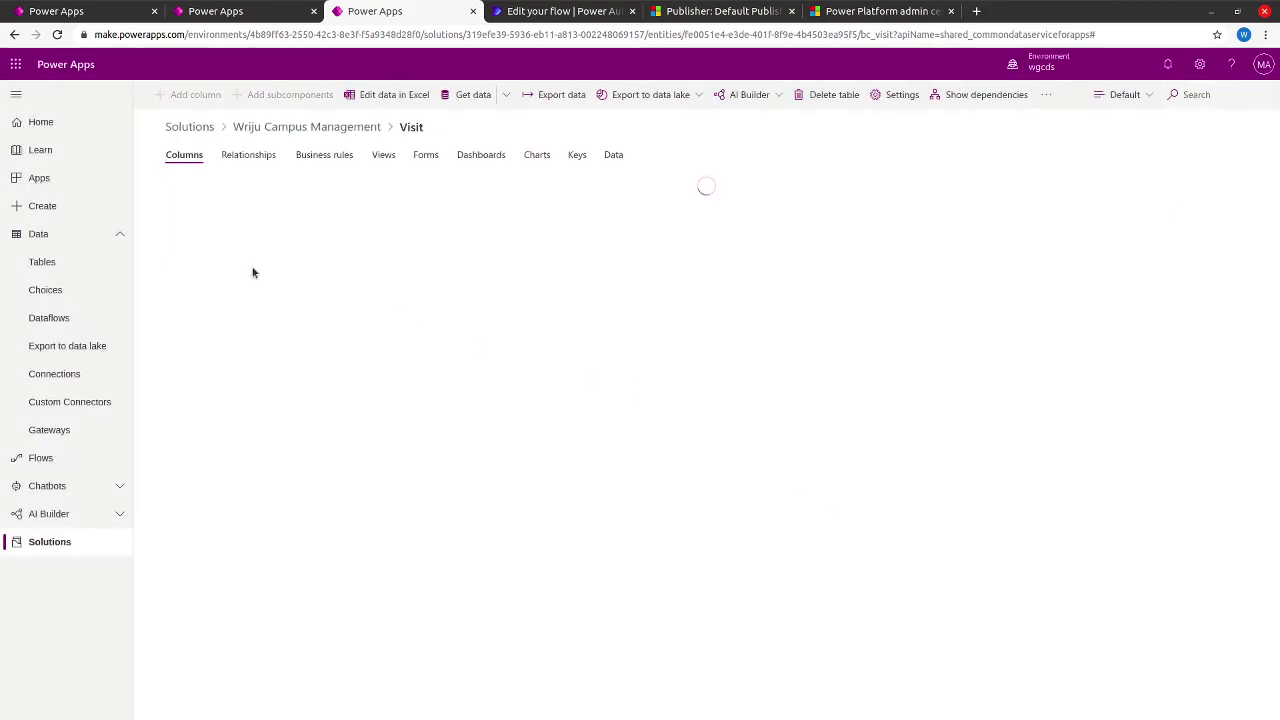
- Open the Import Data flow from the Data Import solution
click(45, 543)
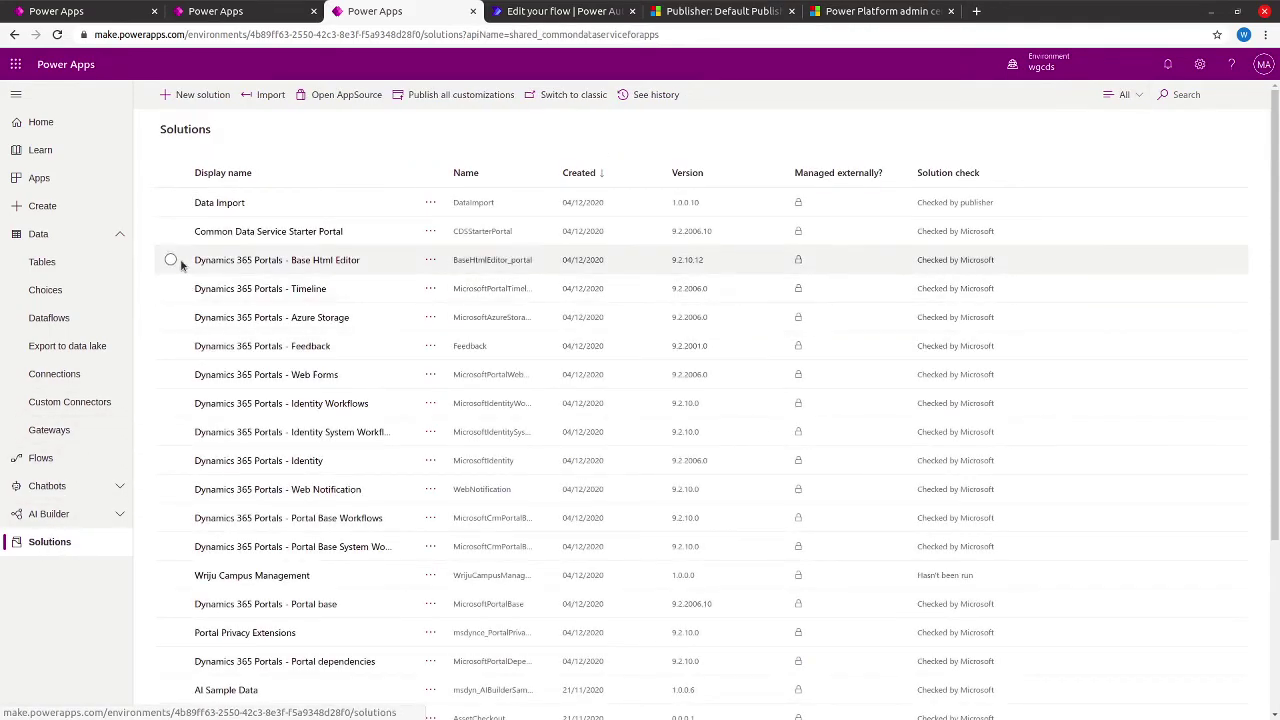
click(205, 204)
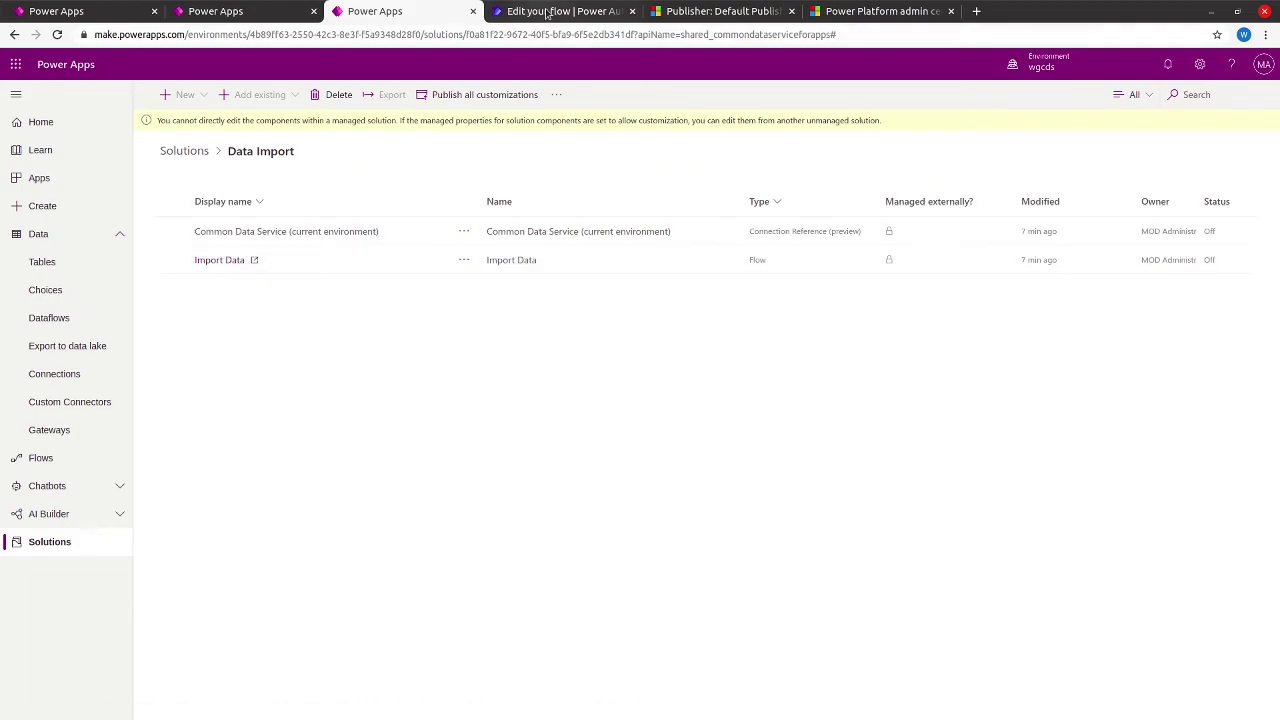
click(222, 261)
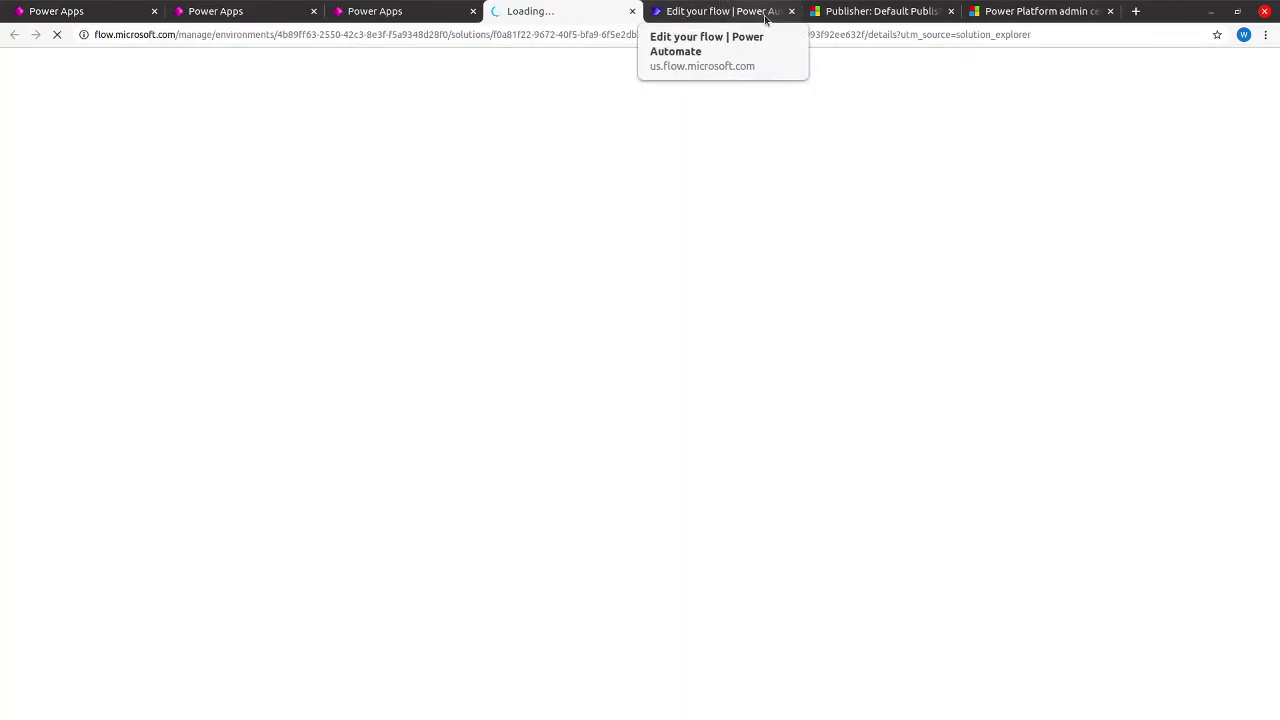
- Close the old flow editor, the publisher page and the Power Platform admin center, discarding unsaved flow changes
click(791, 11)
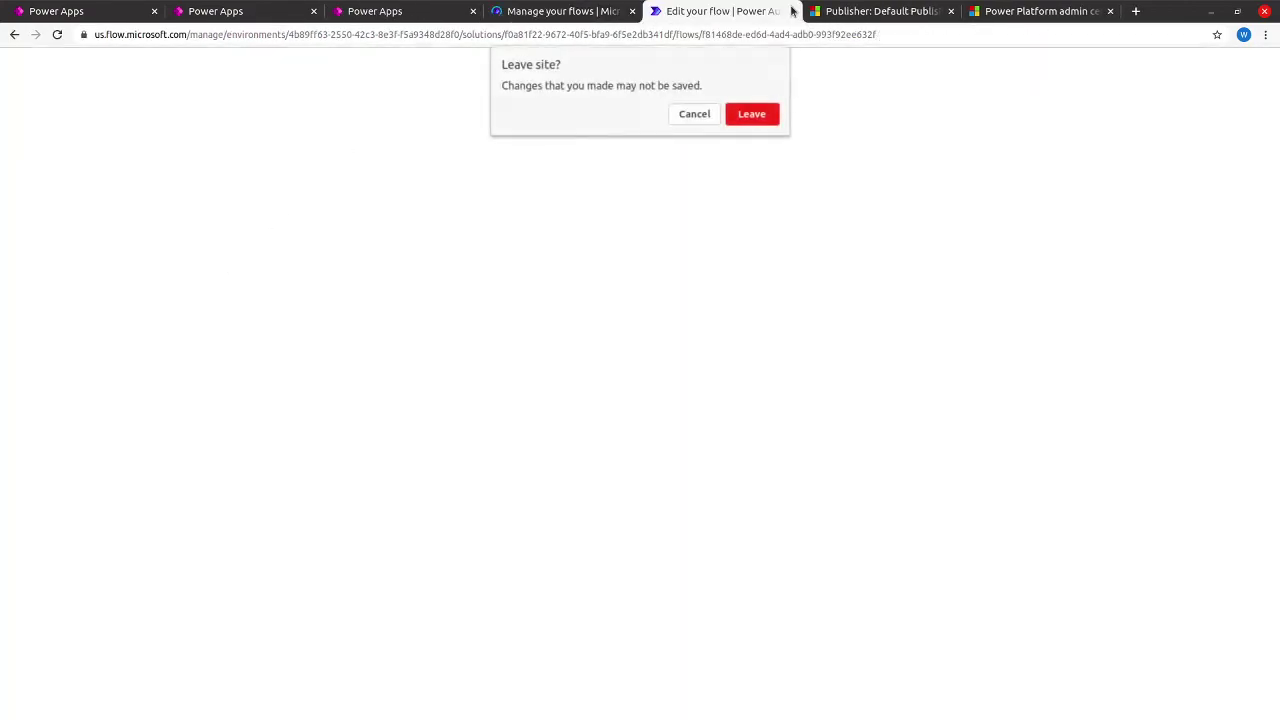
key(Return)
click(791, 11)
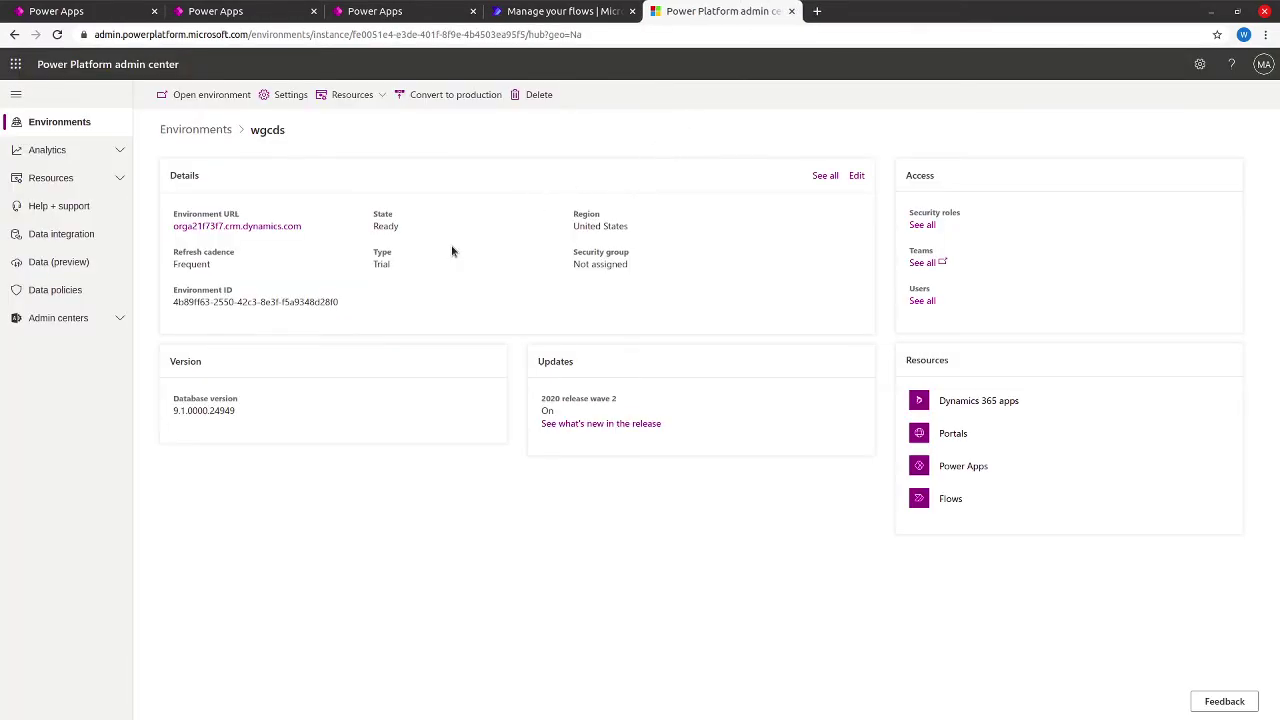
click(791, 11)
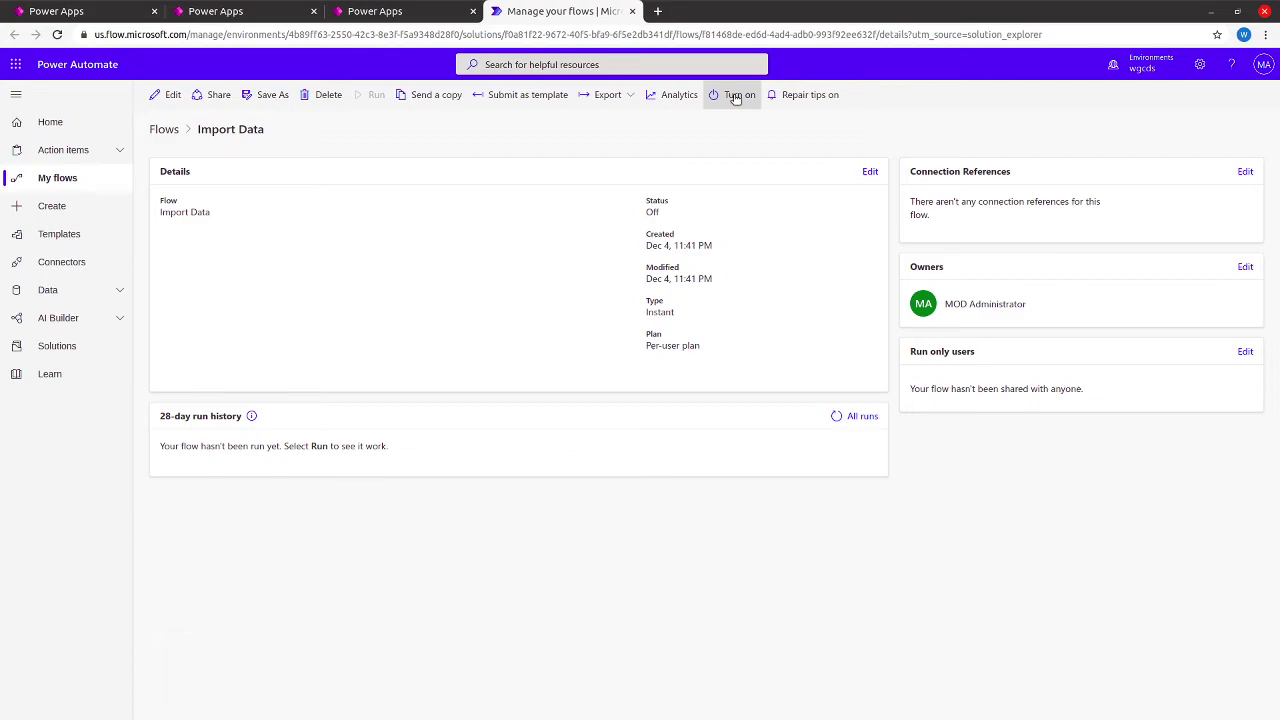
- Try to test the Import Data flow from its editor and return to the flow's details page
click(172, 95)
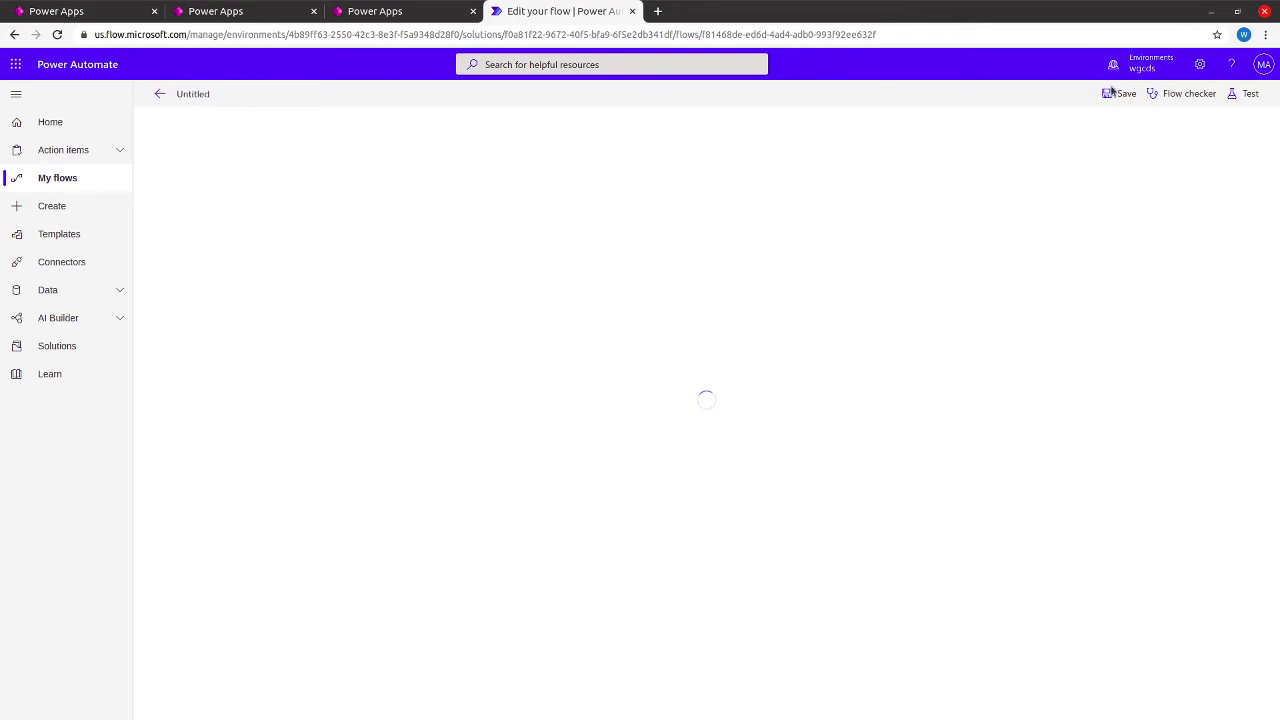
click(1247, 96)
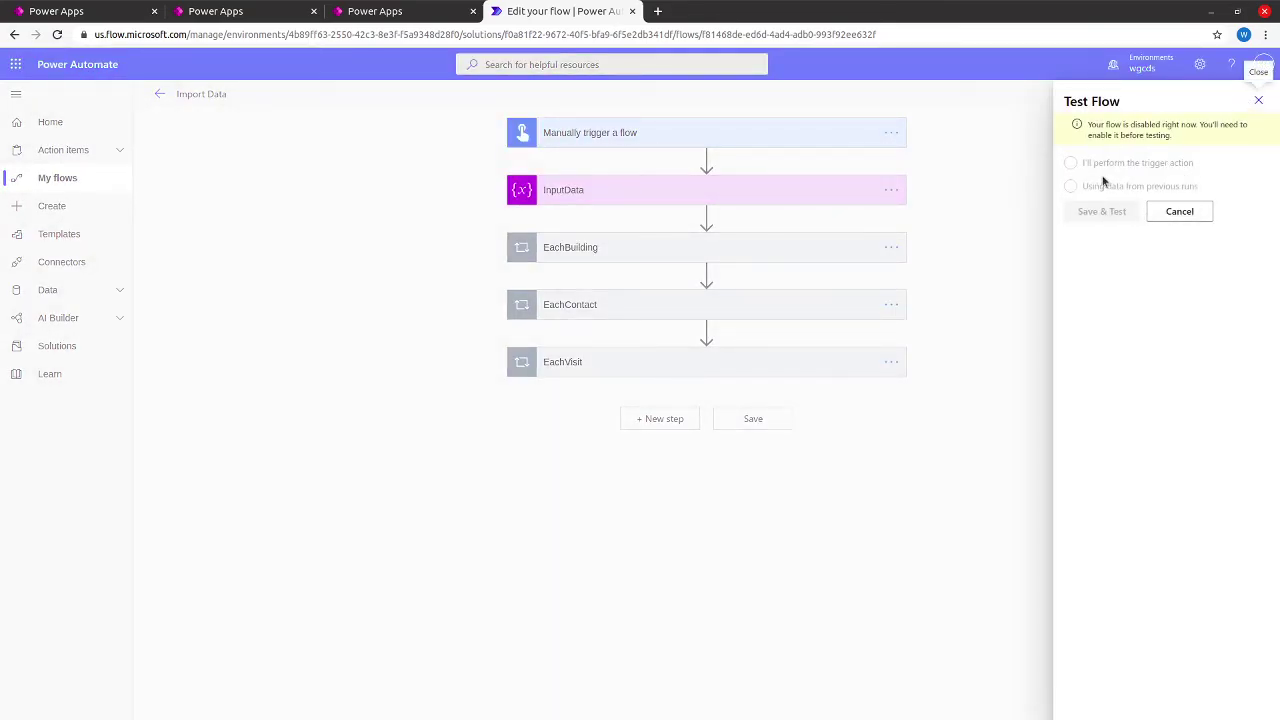
click(1157, 211)
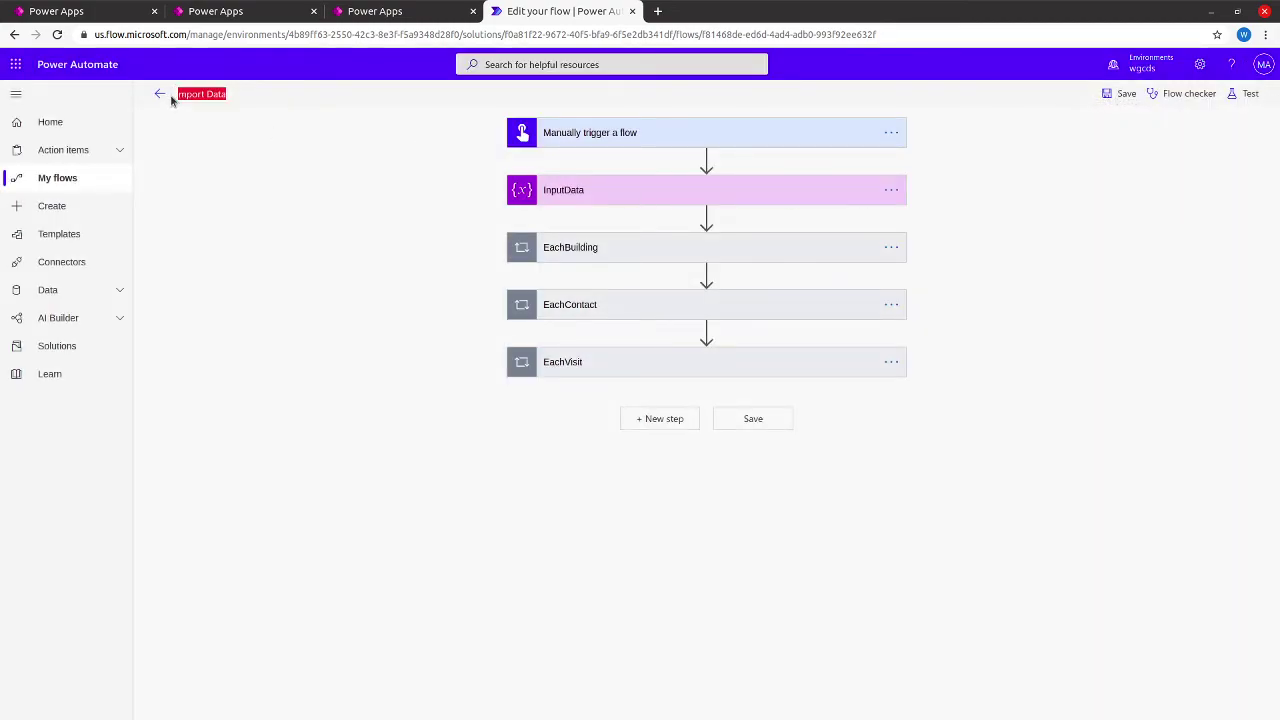
click(161, 96)
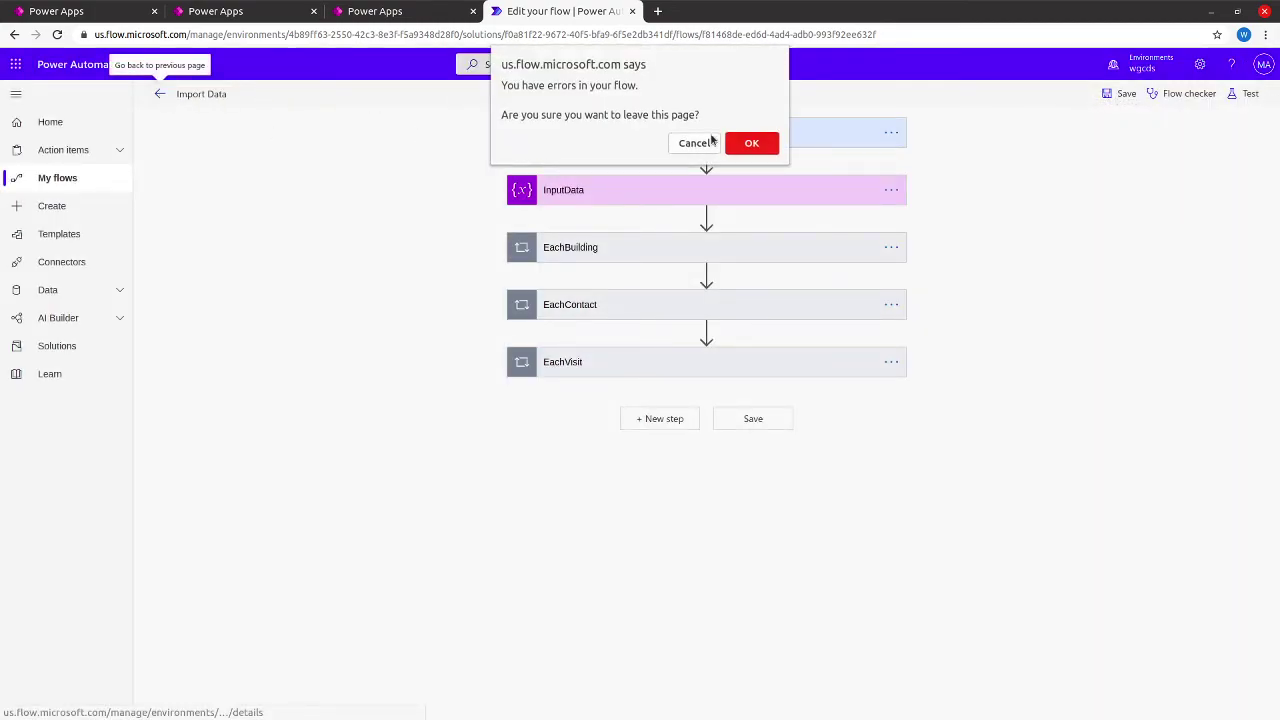
click(752, 144)
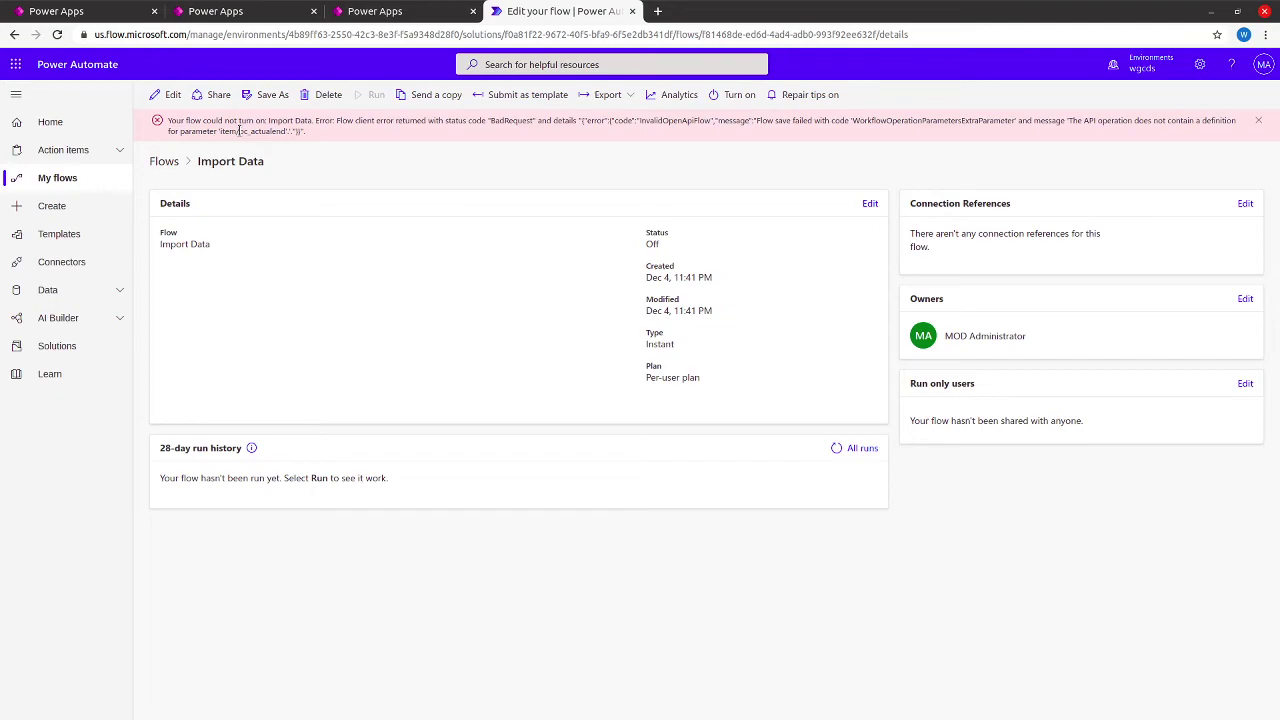
- Switch back to Power Apps and open the environment's list of tables
click(380, 14)
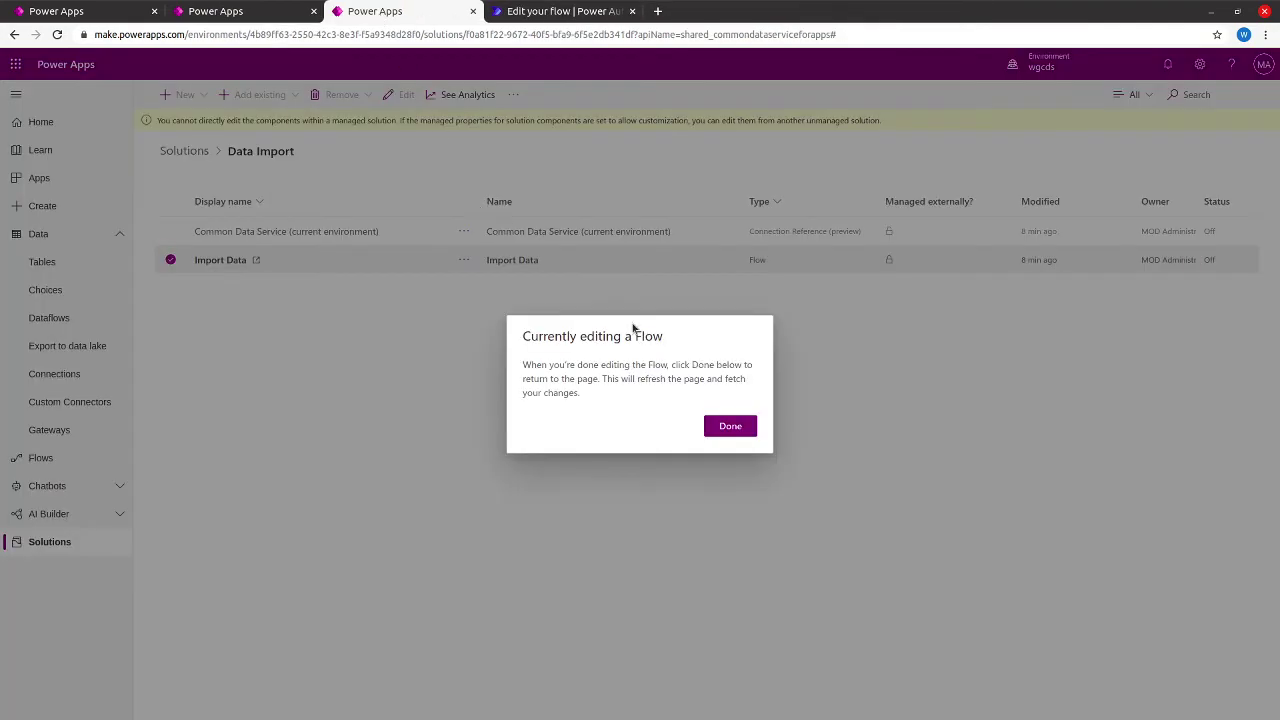
click(218, 8)
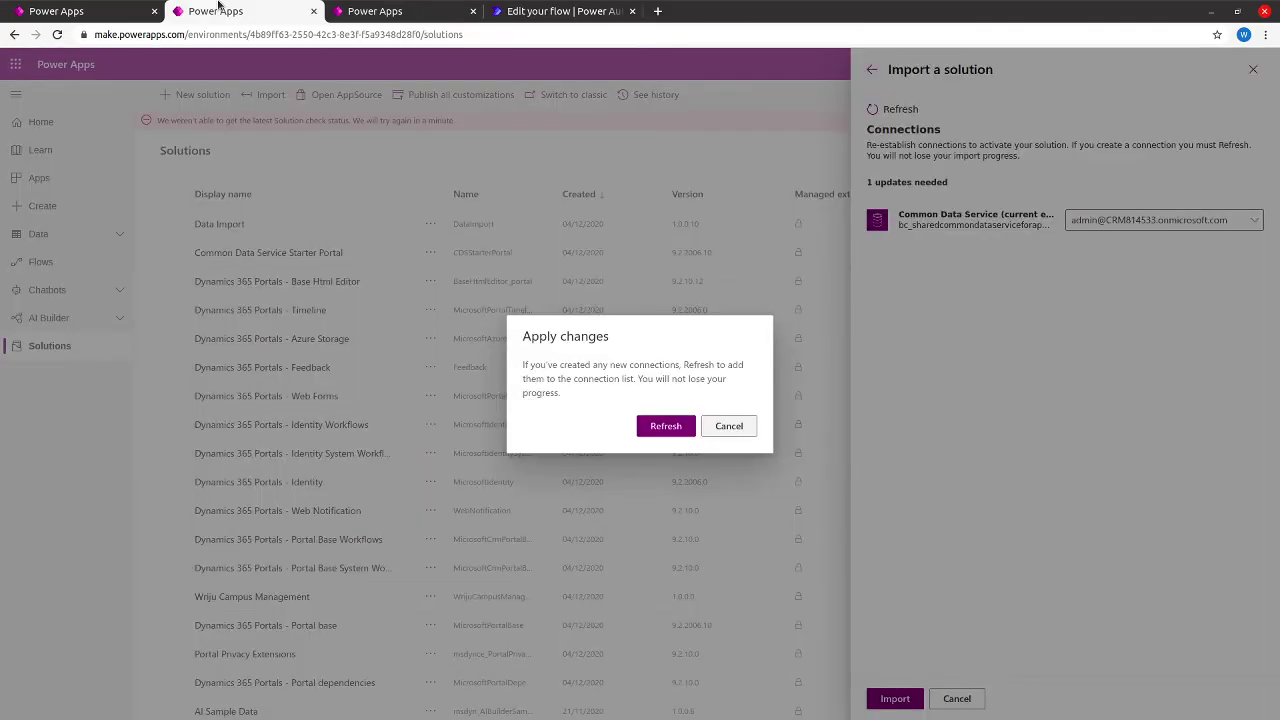
click(666, 425)
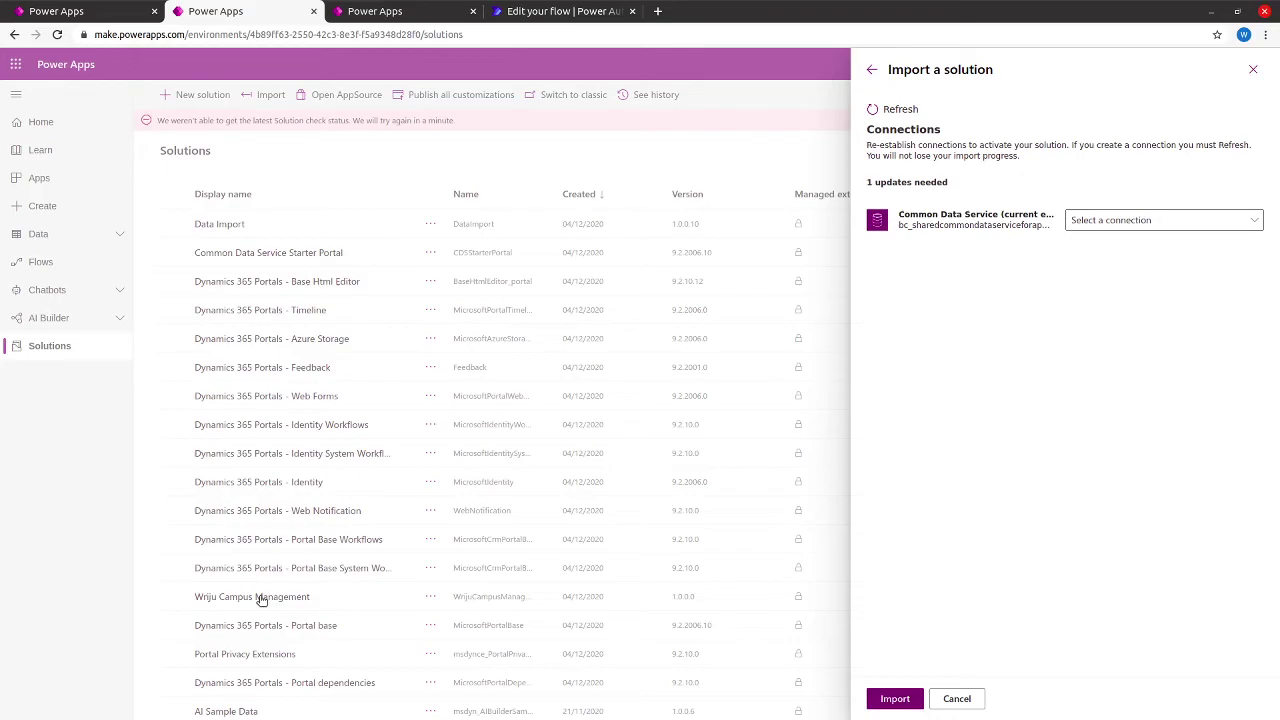
click(41, 121)
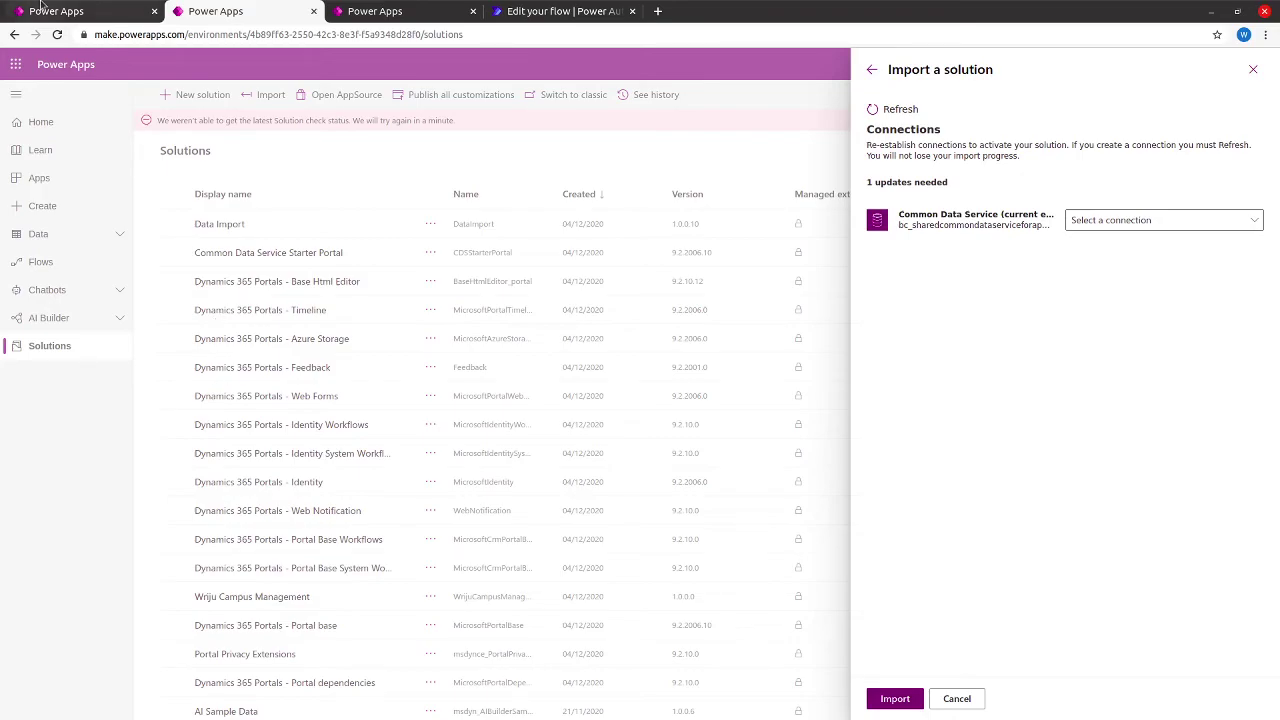
click(40, 234)
click(41, 264)
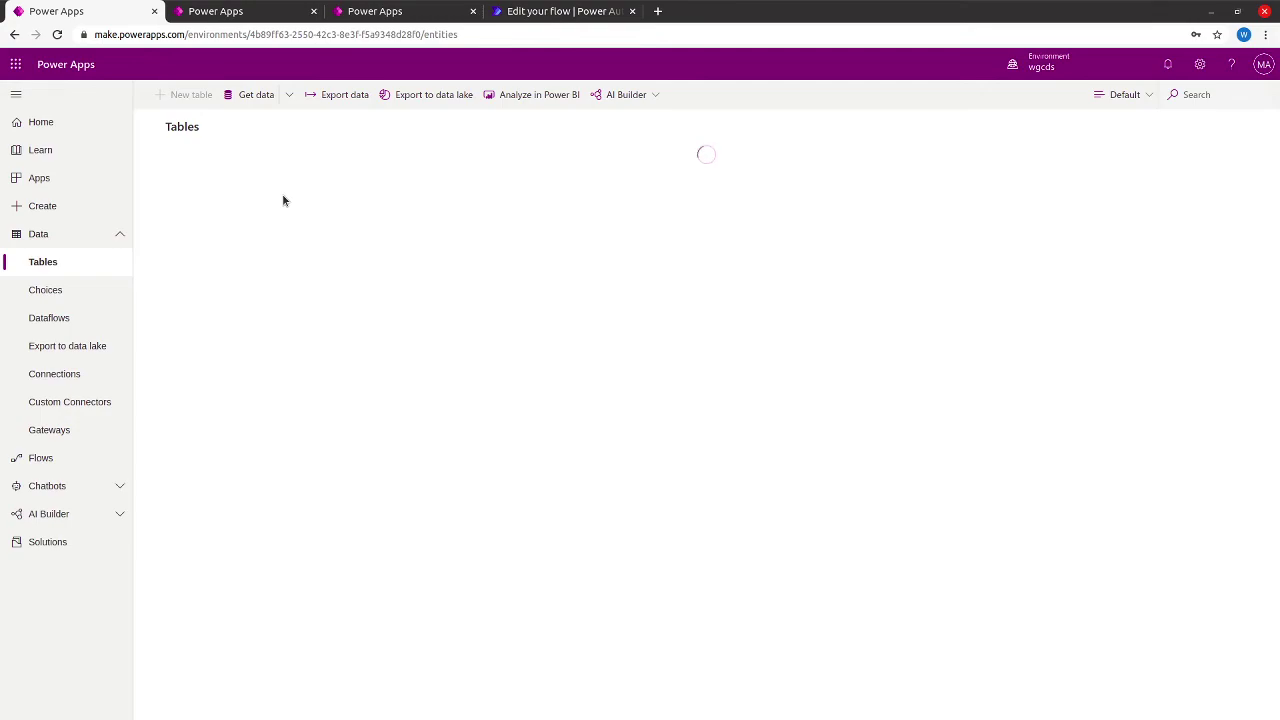
- Open the Visit table from the Campus Management solution
click(51, 545)
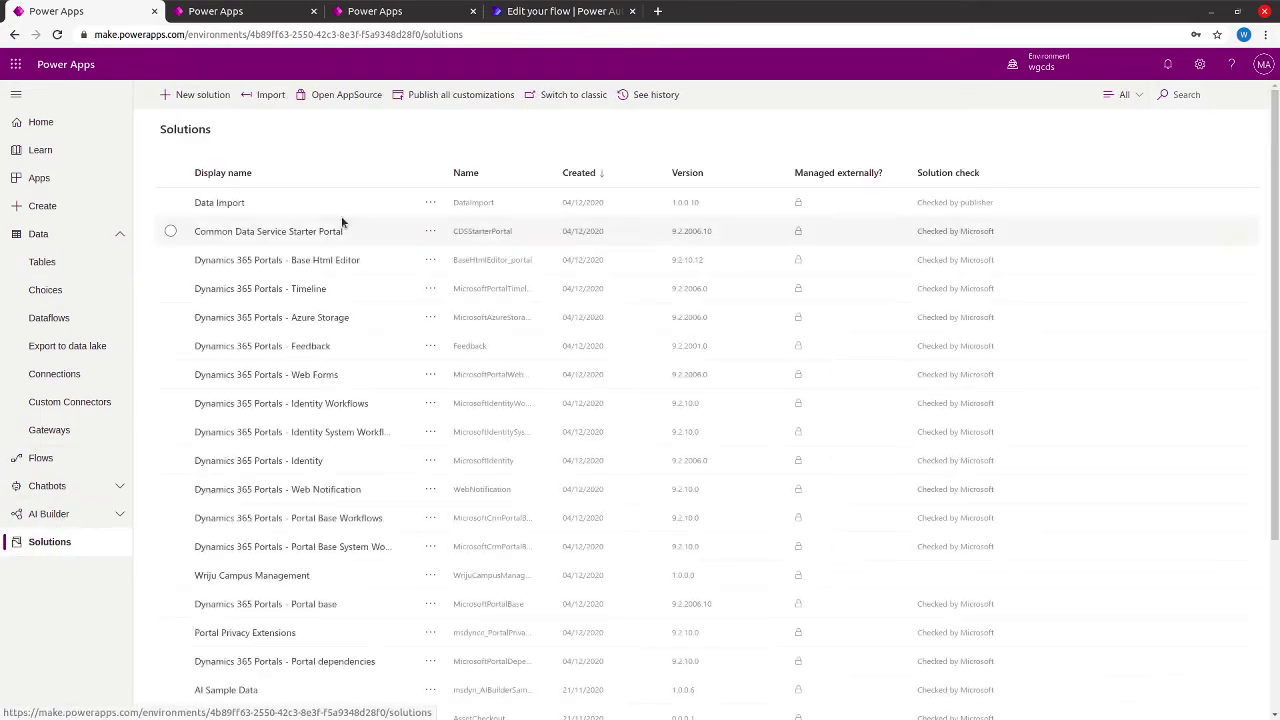
click(232, 577)
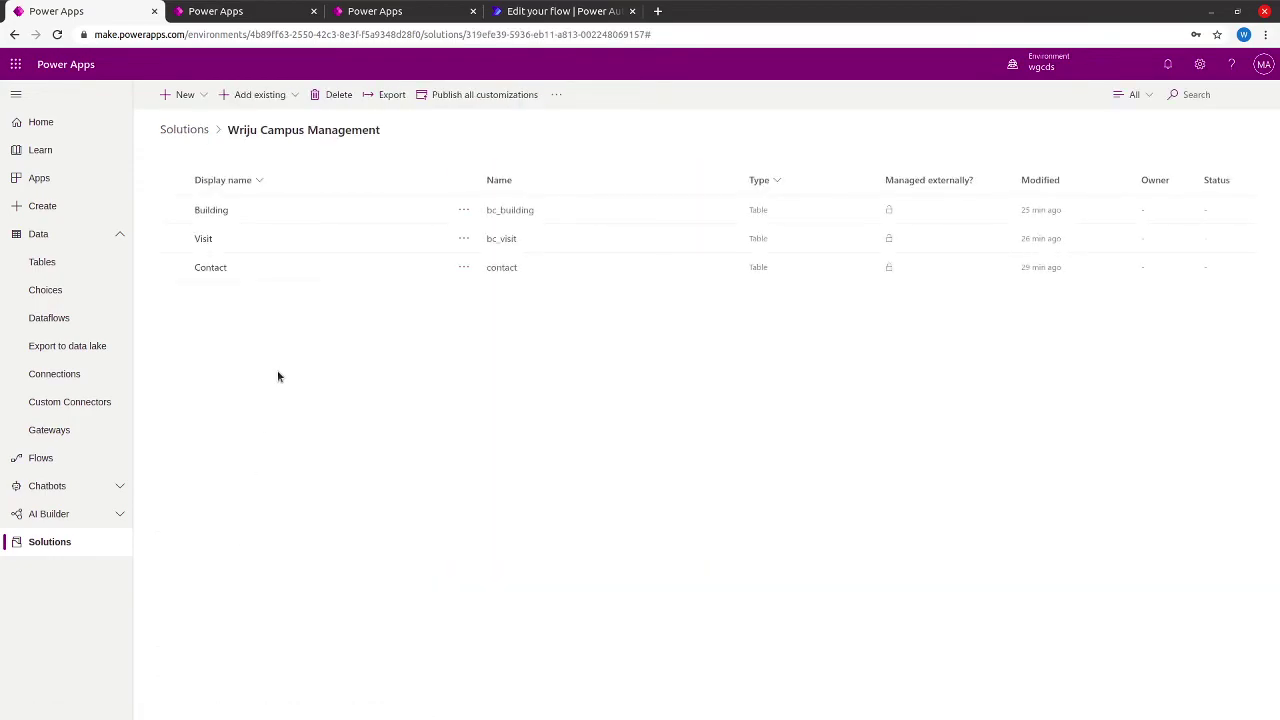
click(202, 240)
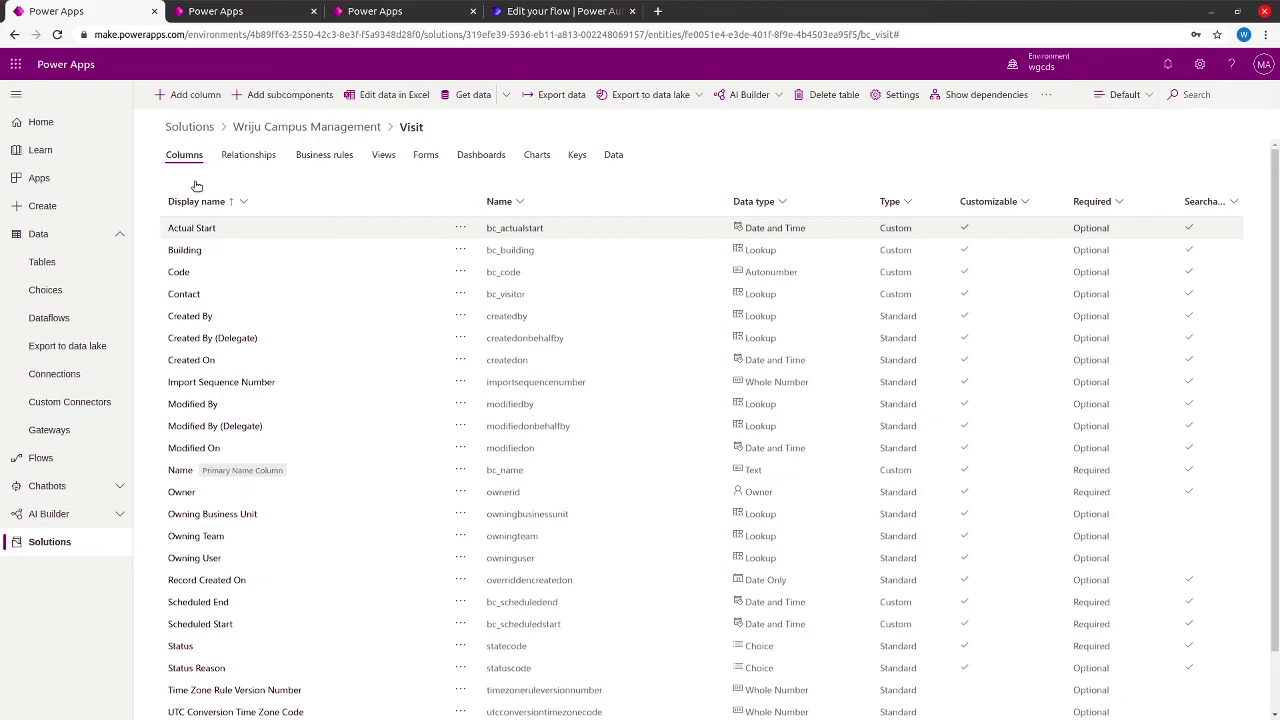
- Add a column named Actual End to the Visit table with the Date and Time data type
click(187, 95)
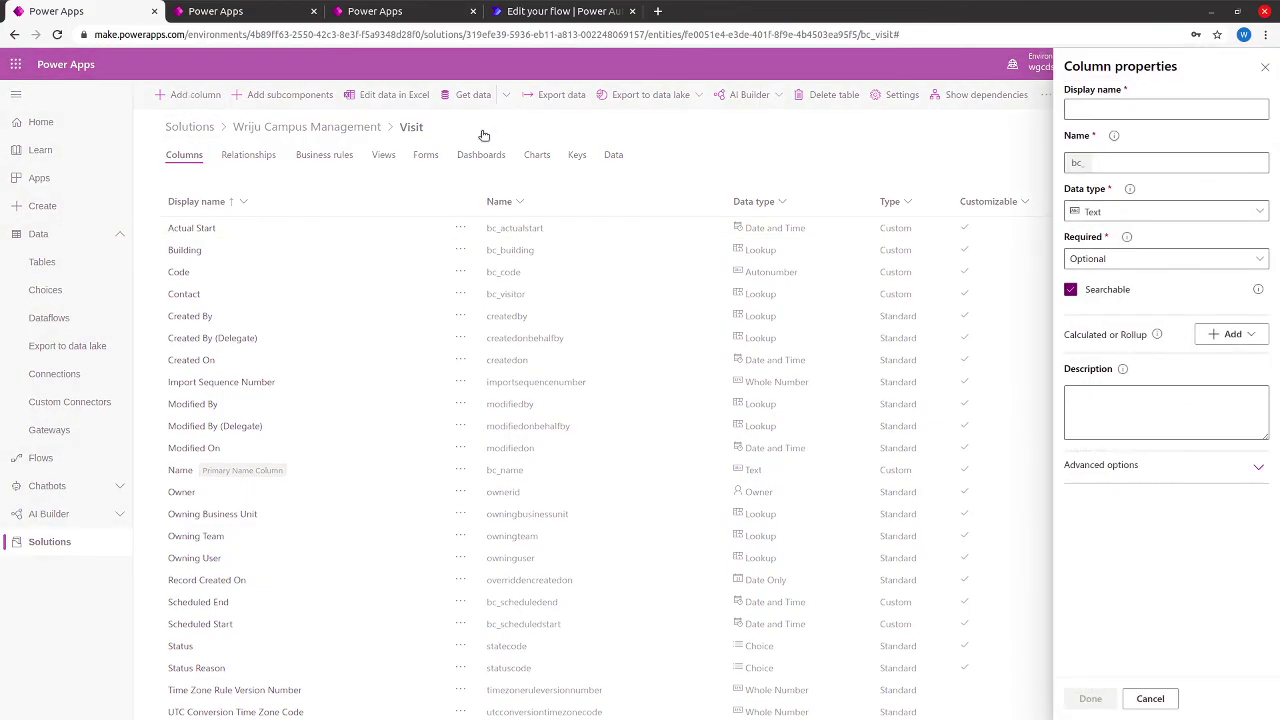
click(1097, 108)
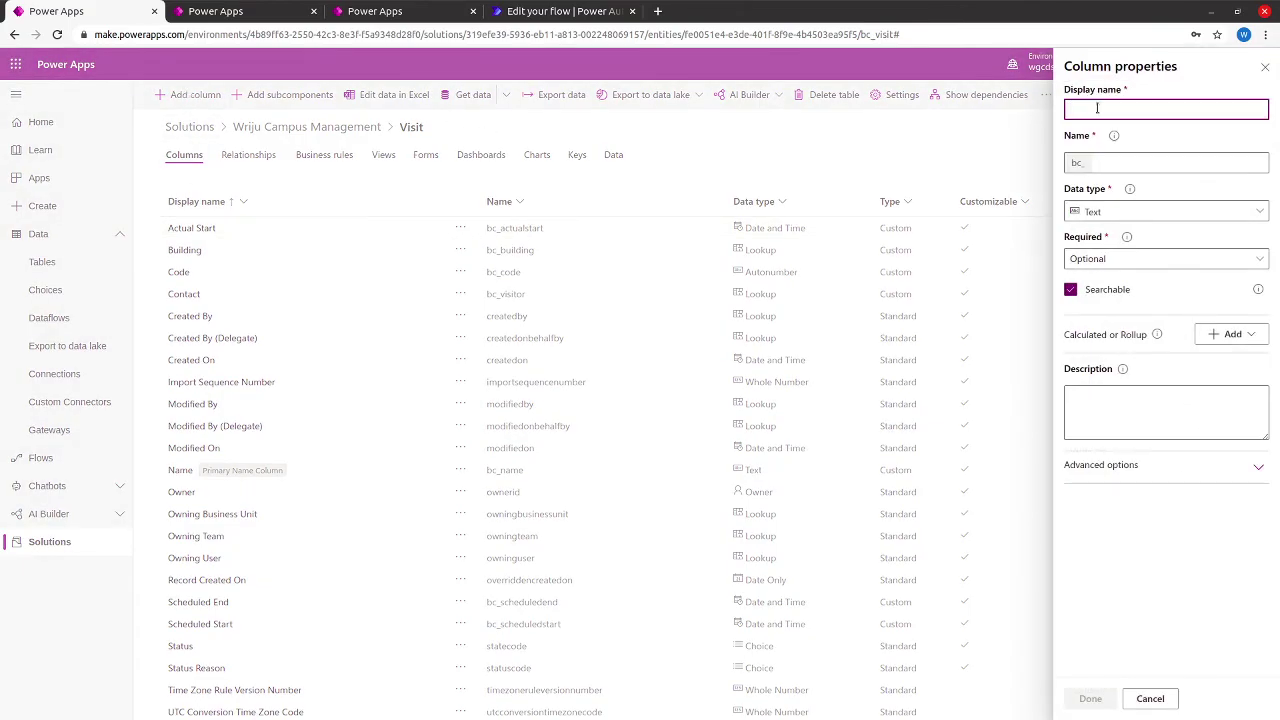
text(Actual)
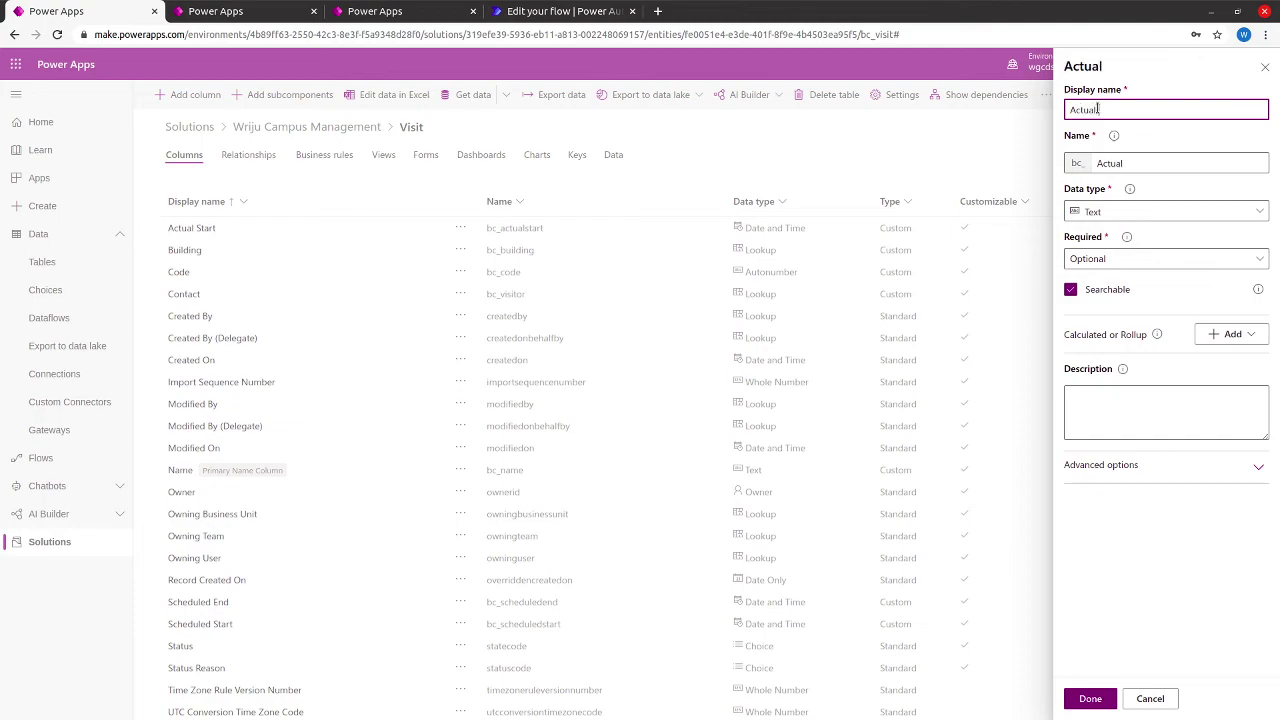
text( End)
click(1100, 215)
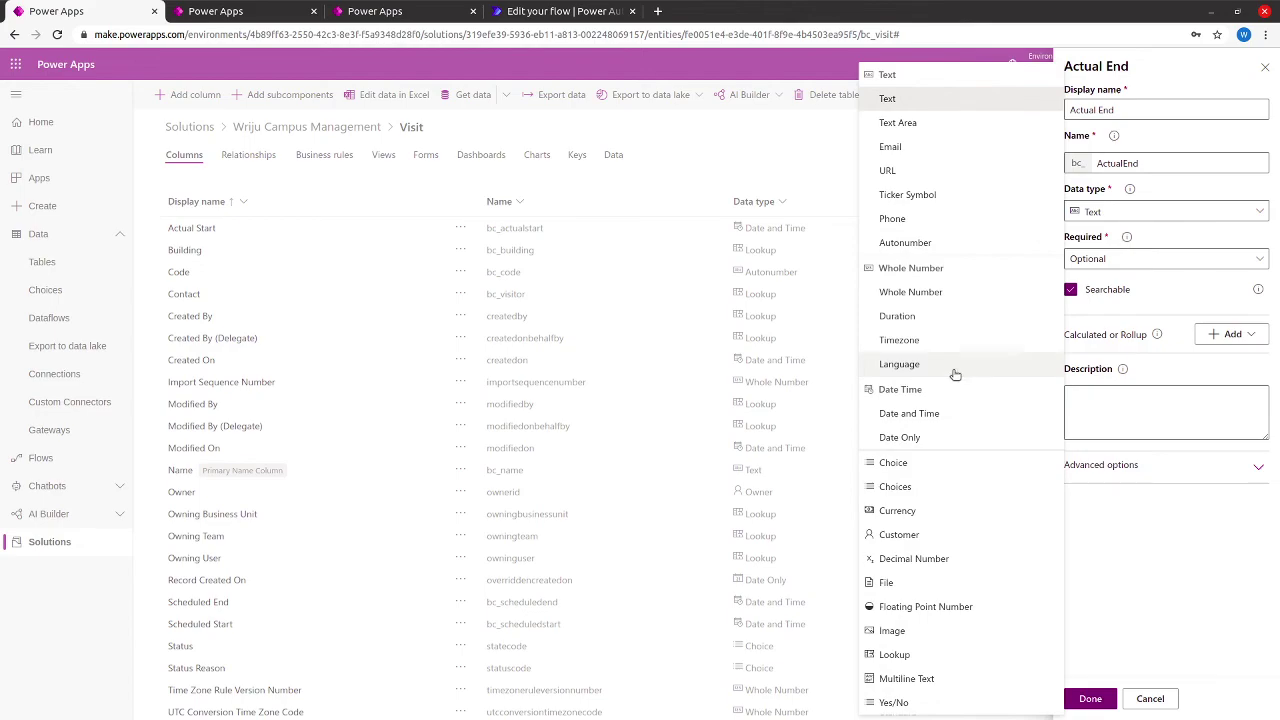
click(930, 414)
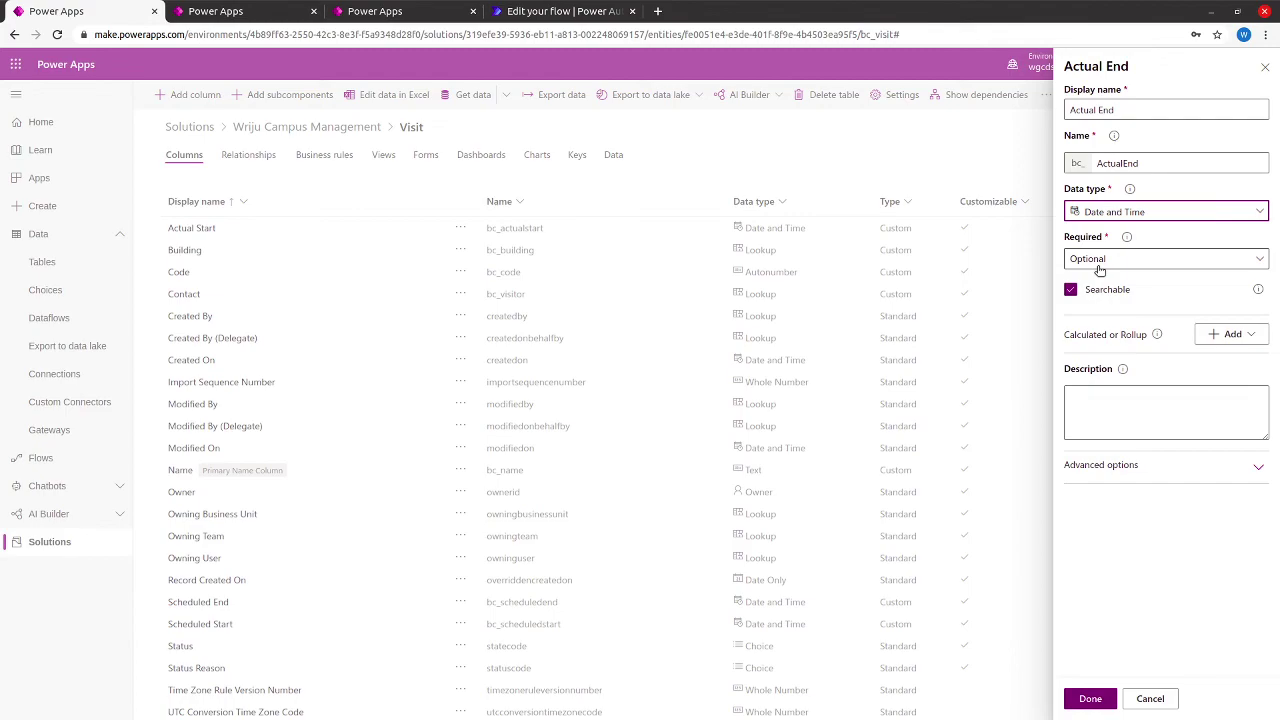
- Set the Actual End column's behavior to Time zone independent and save the Visit table
click(1134, 464)
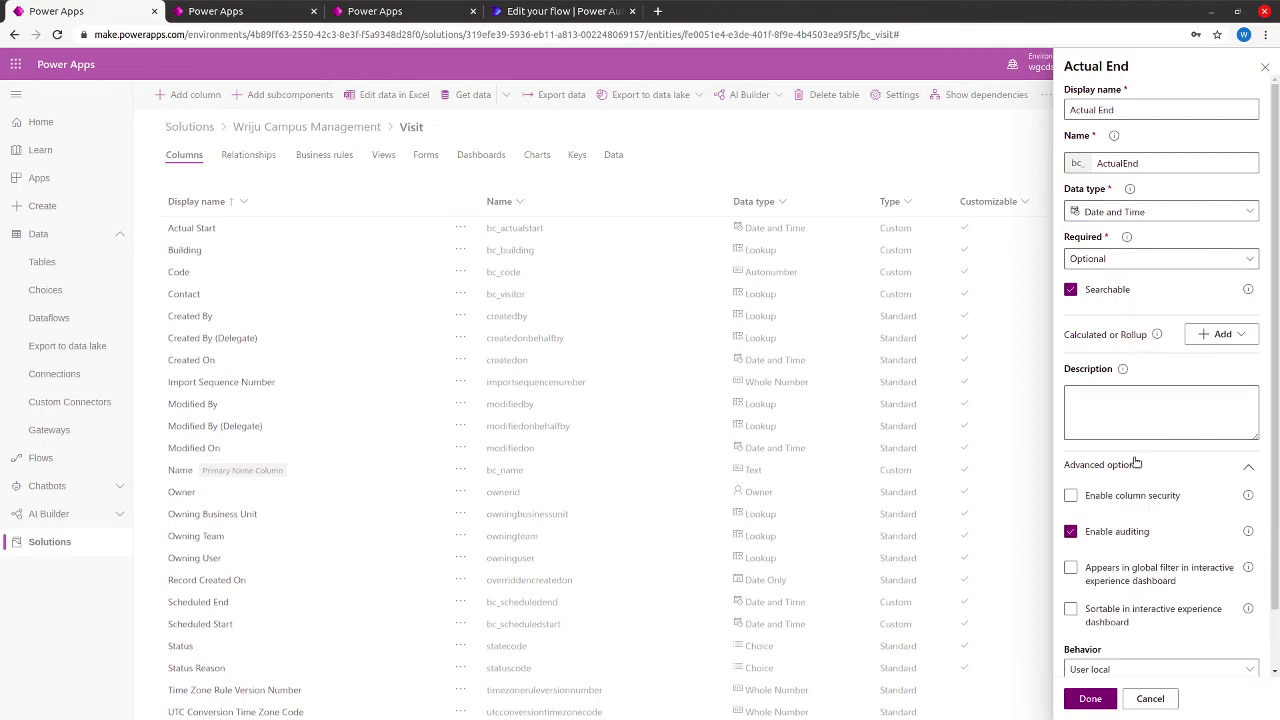
click(1104, 669)
click(1106, 648)
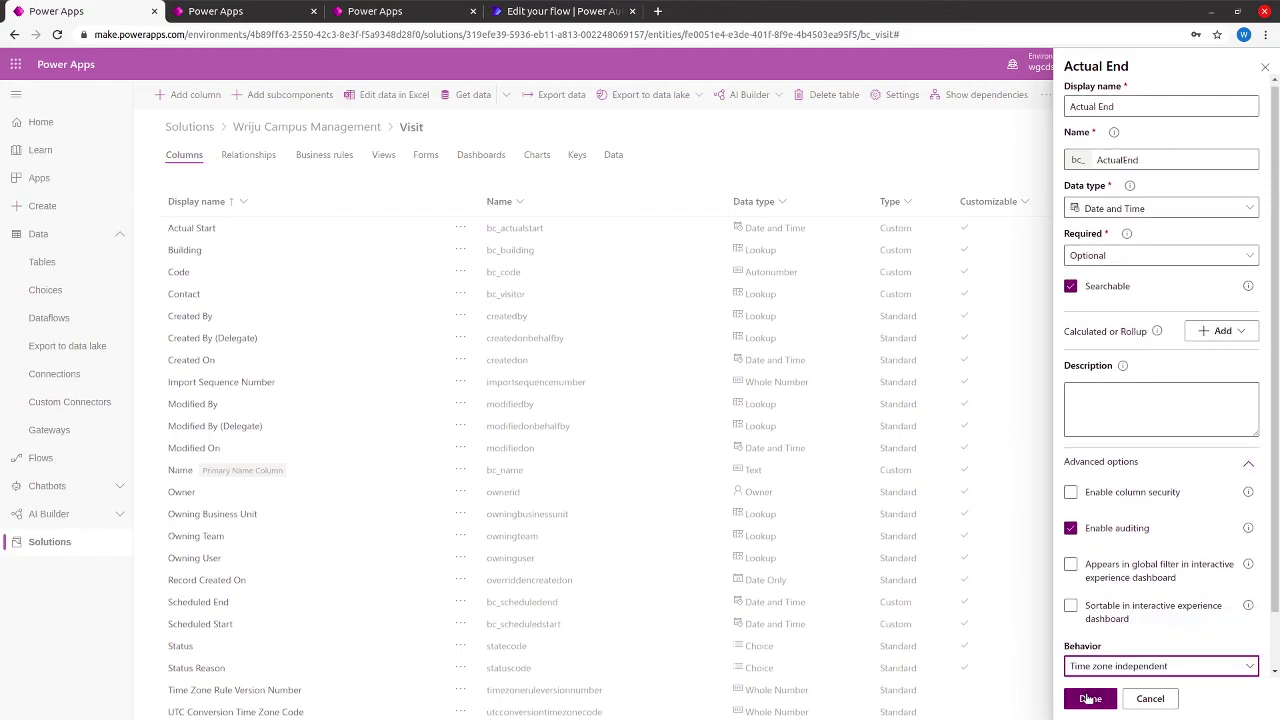
click(1089, 699)
click(1238, 702)
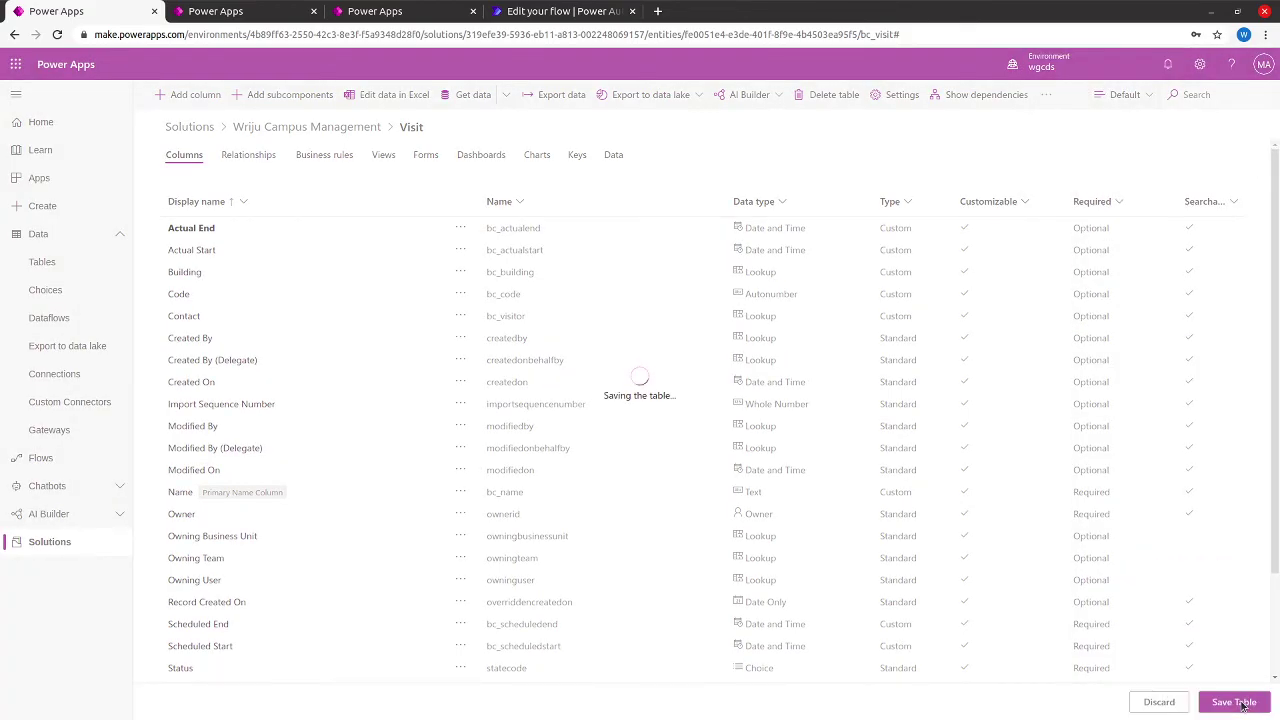
- Switch to Power Automate and turn on the Import Data flow
click(528, 14)
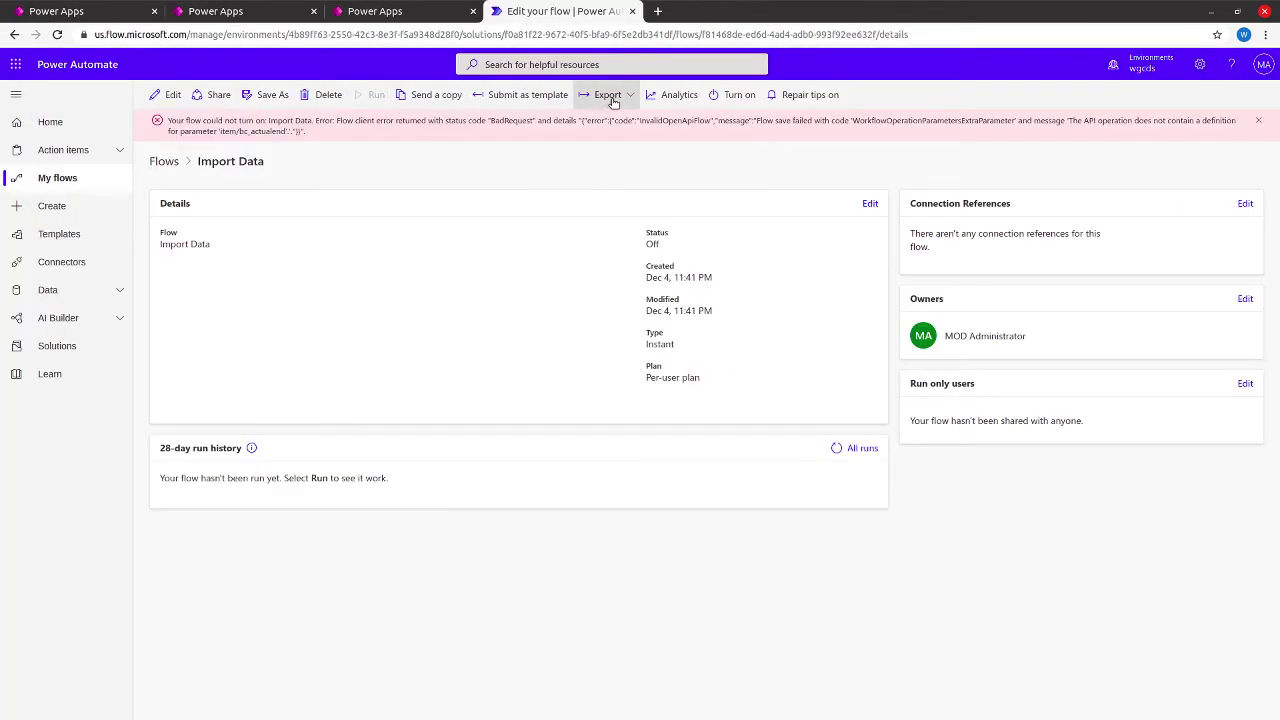
click(716, 95)
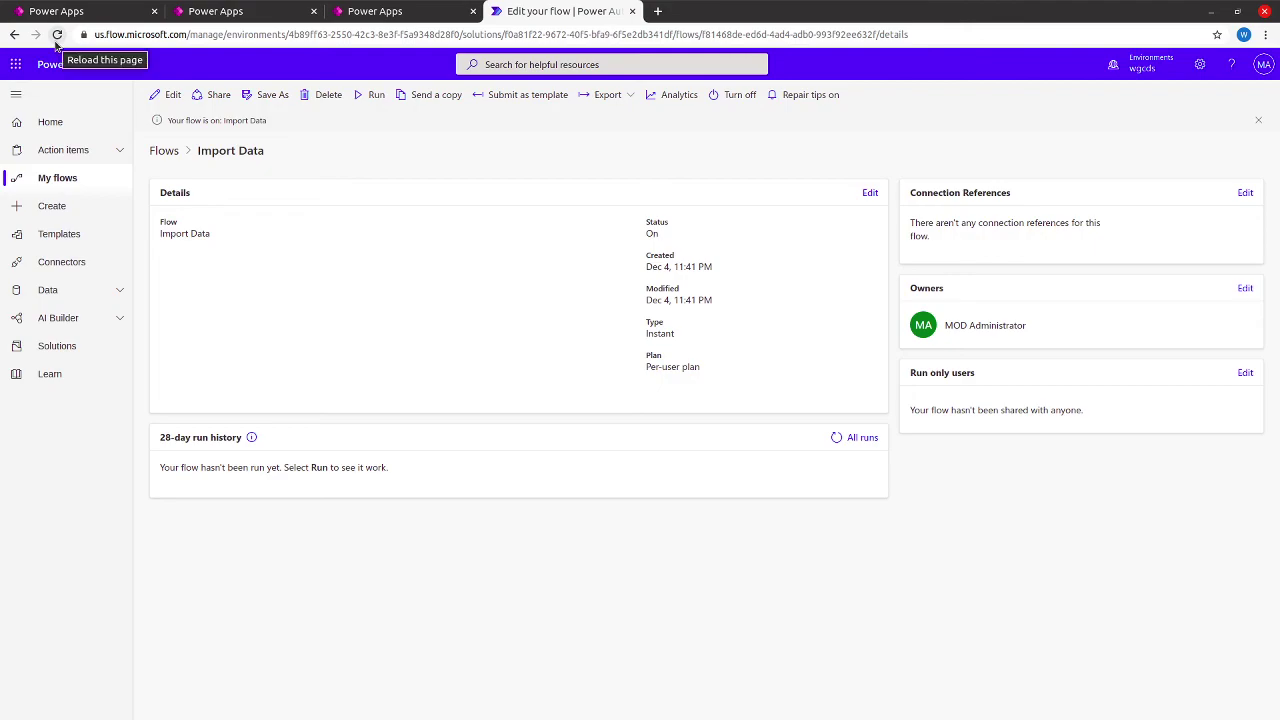
- View the Import Data flow in its editor and return to the details page without saving
click(164, 95)
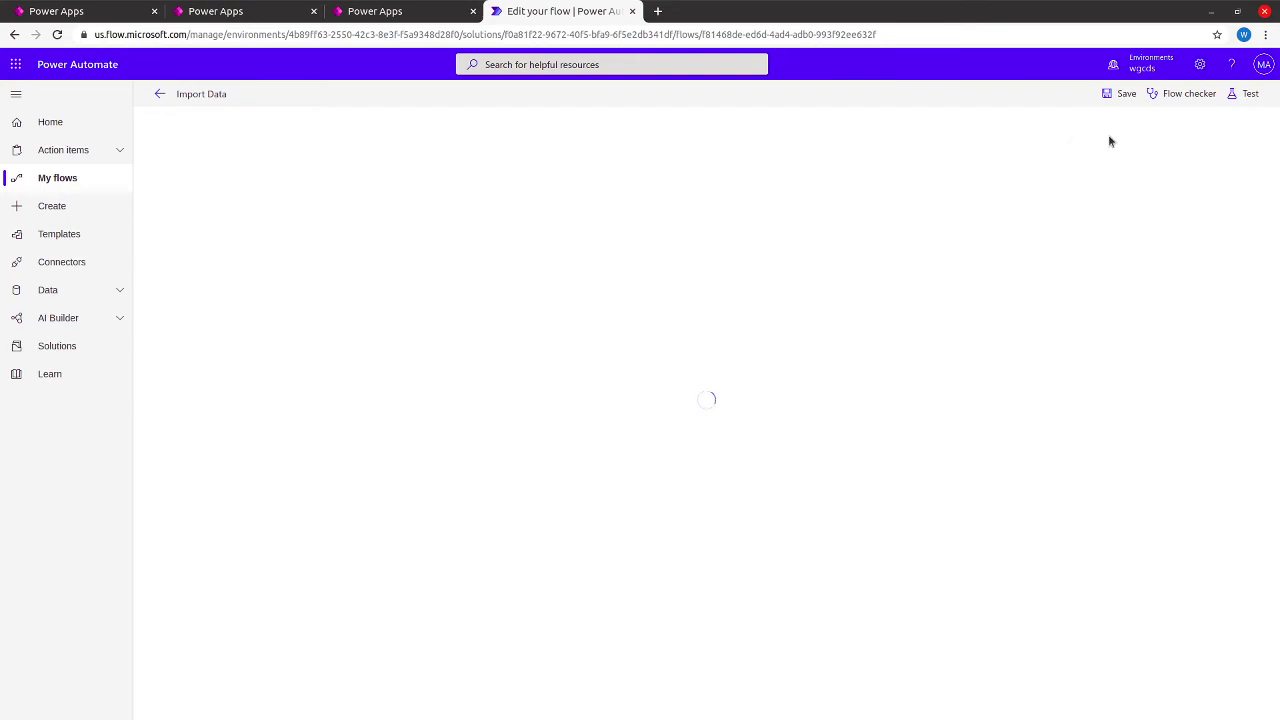
click(162, 94)
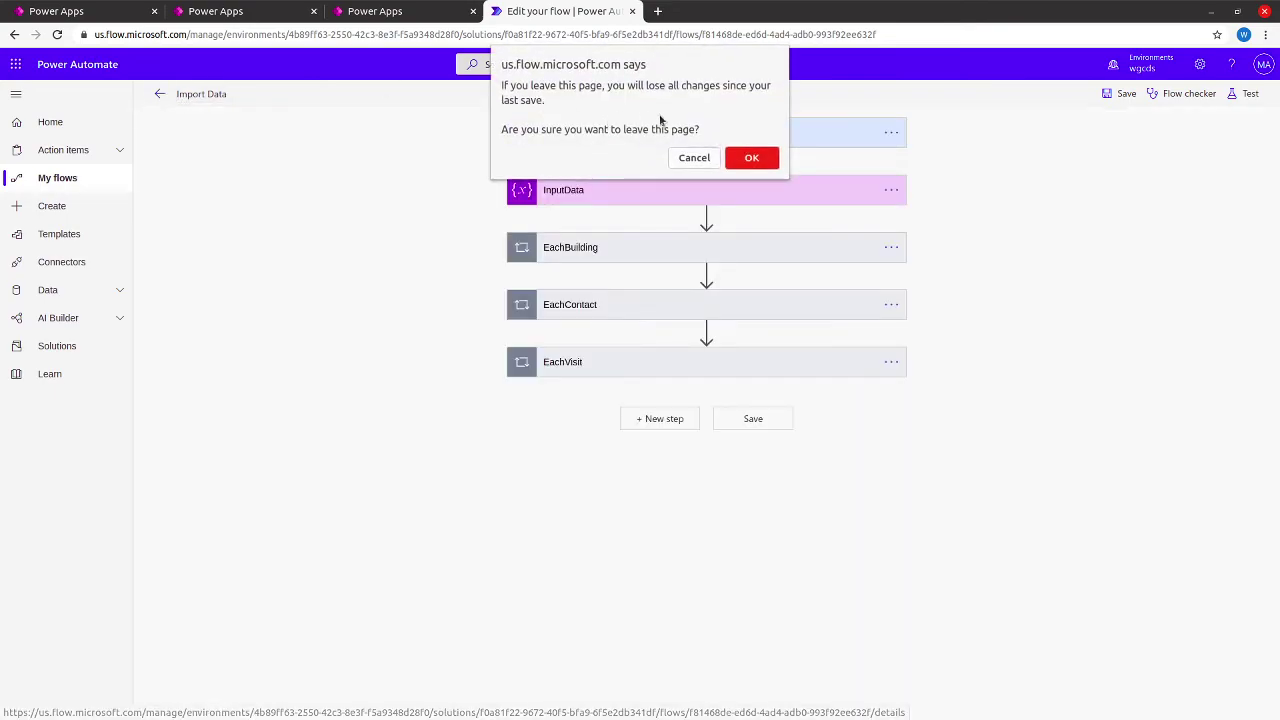
click(747, 156)
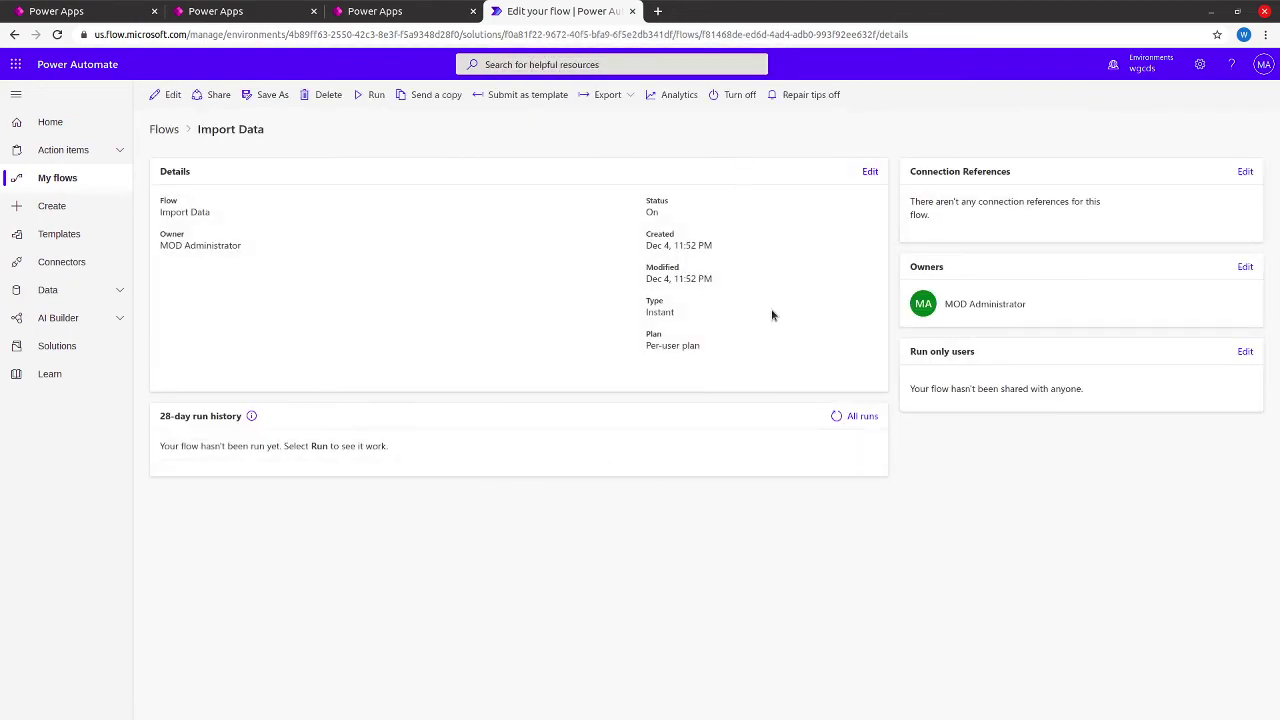
- Run the Import Data flow and open the new run from the run history
click(376, 95)
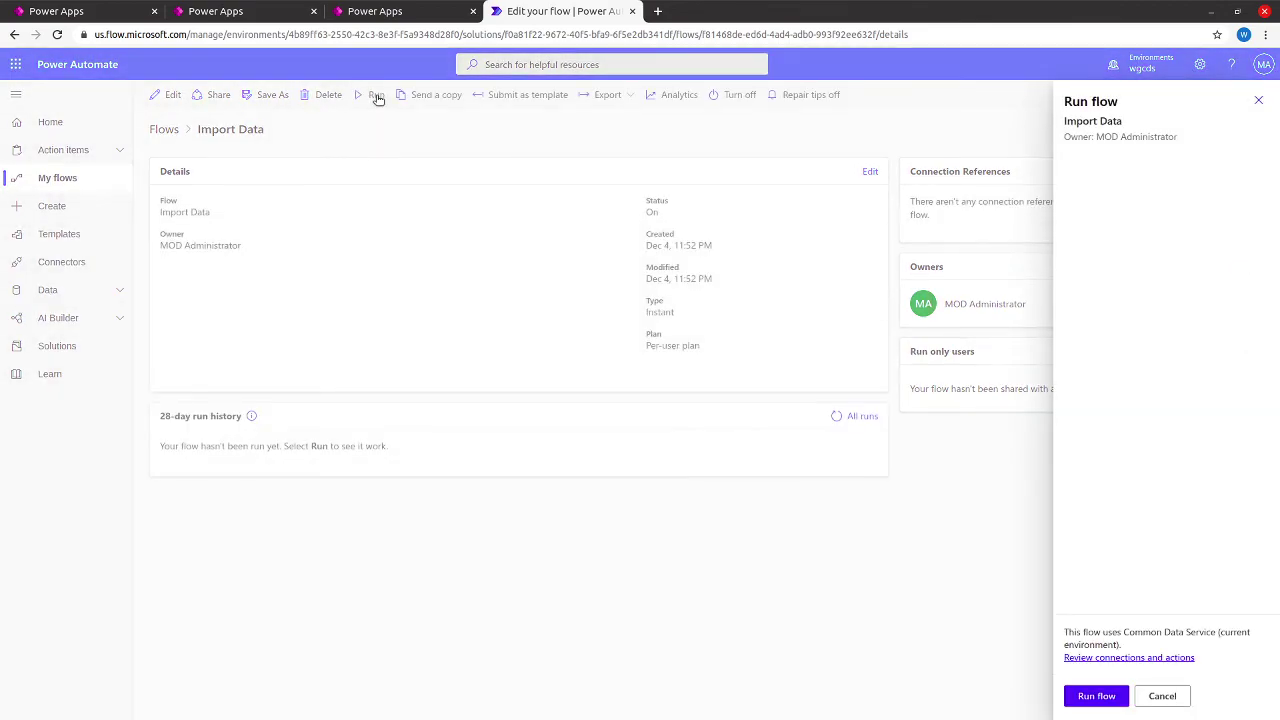
click(1086, 696)
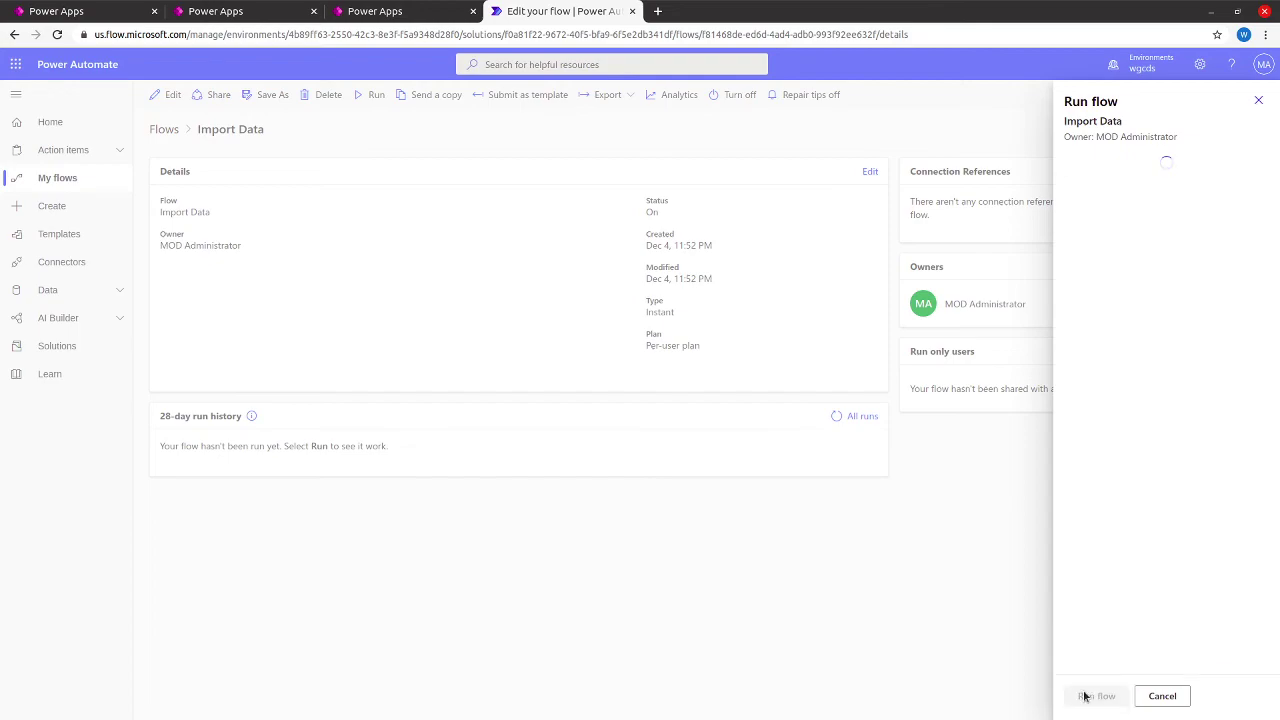
click(1088, 696)
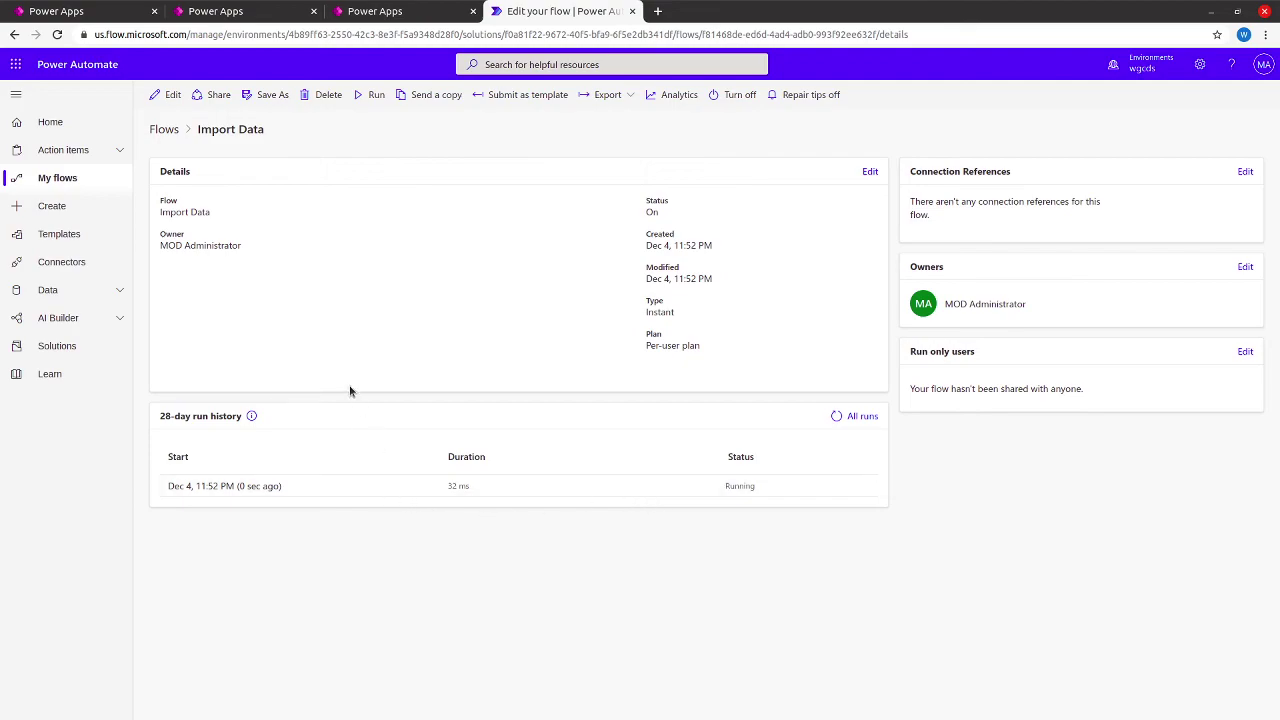
click(242, 487)
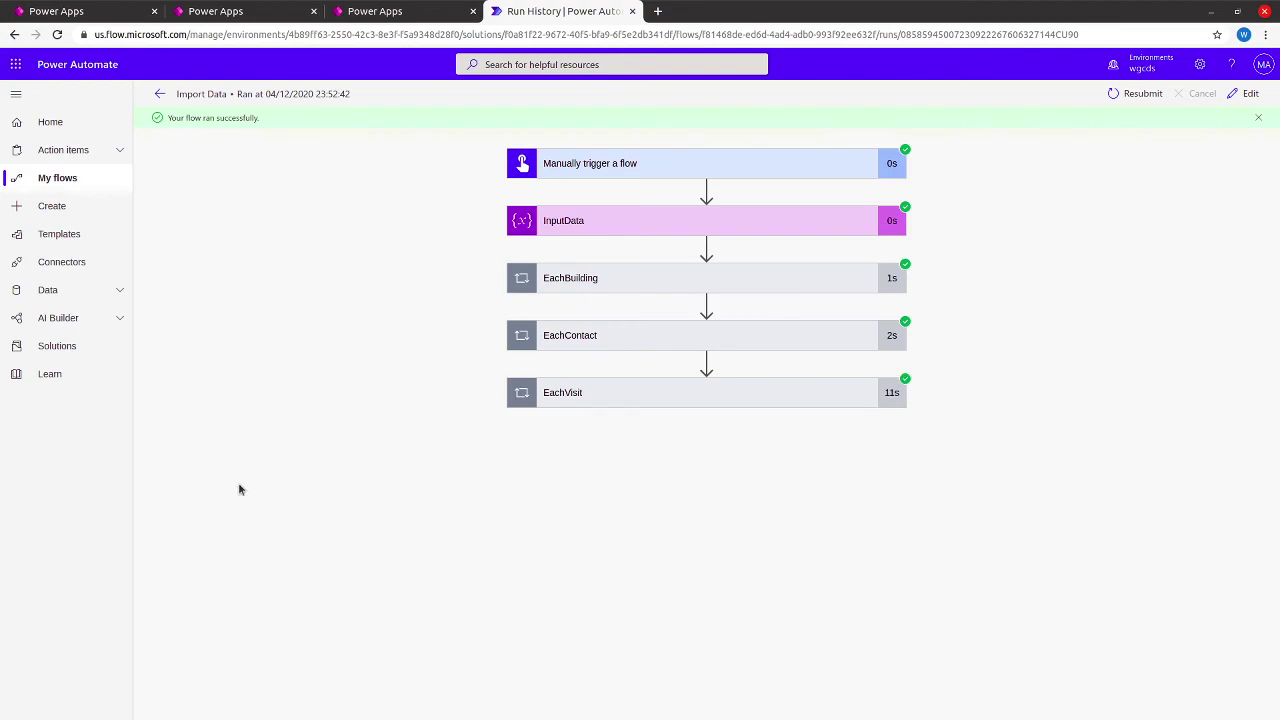
- Switch to the Power Apps page with the pending solution import and cancel that import
click(233, 12)
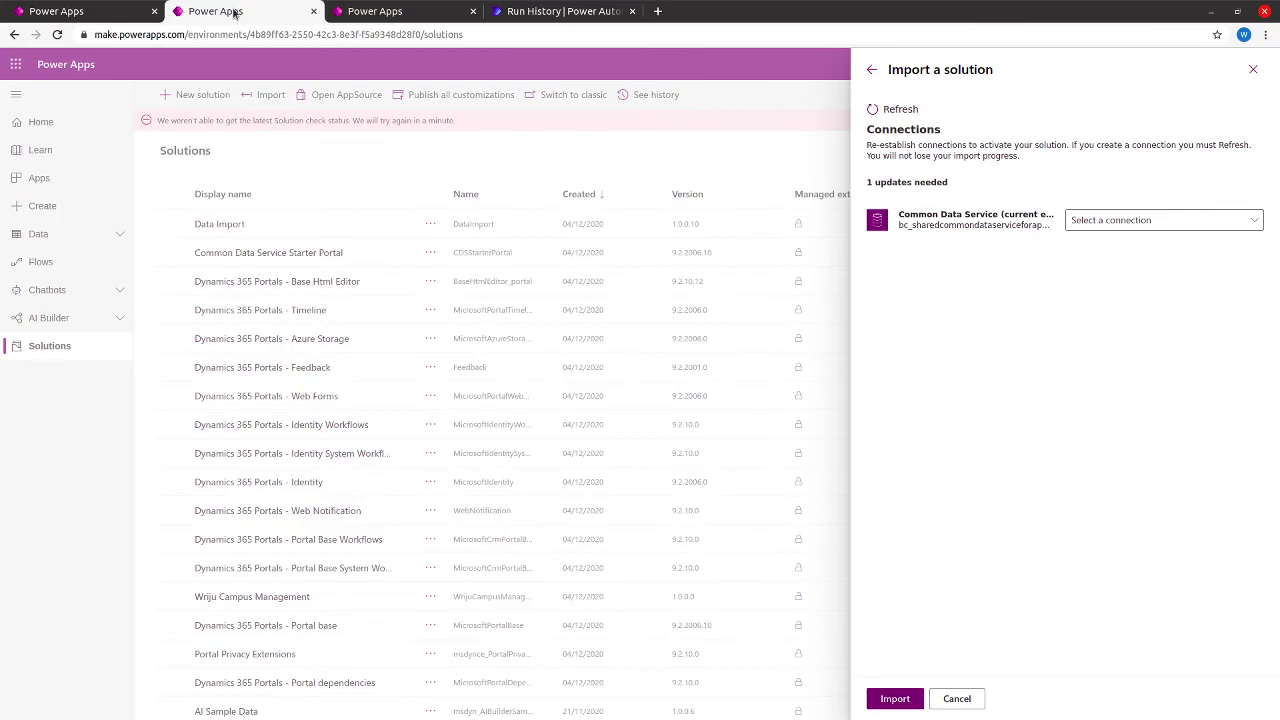
click(969, 704)
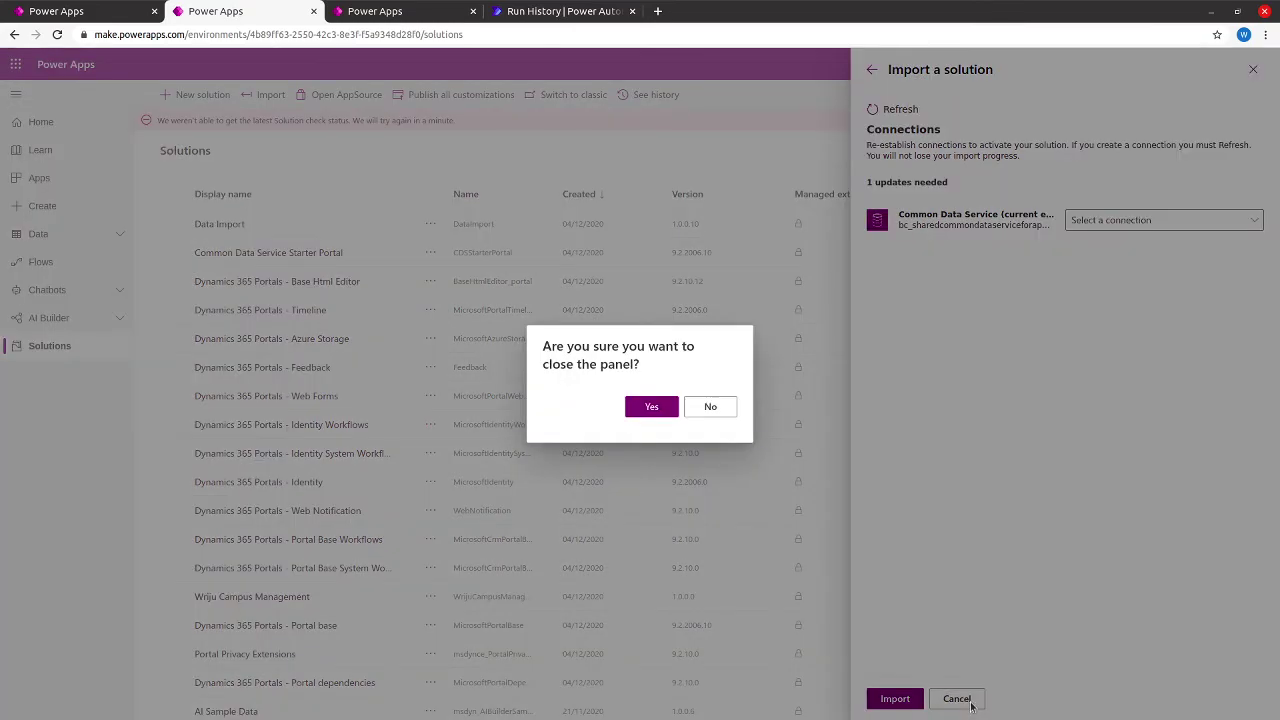
click(672, 406)
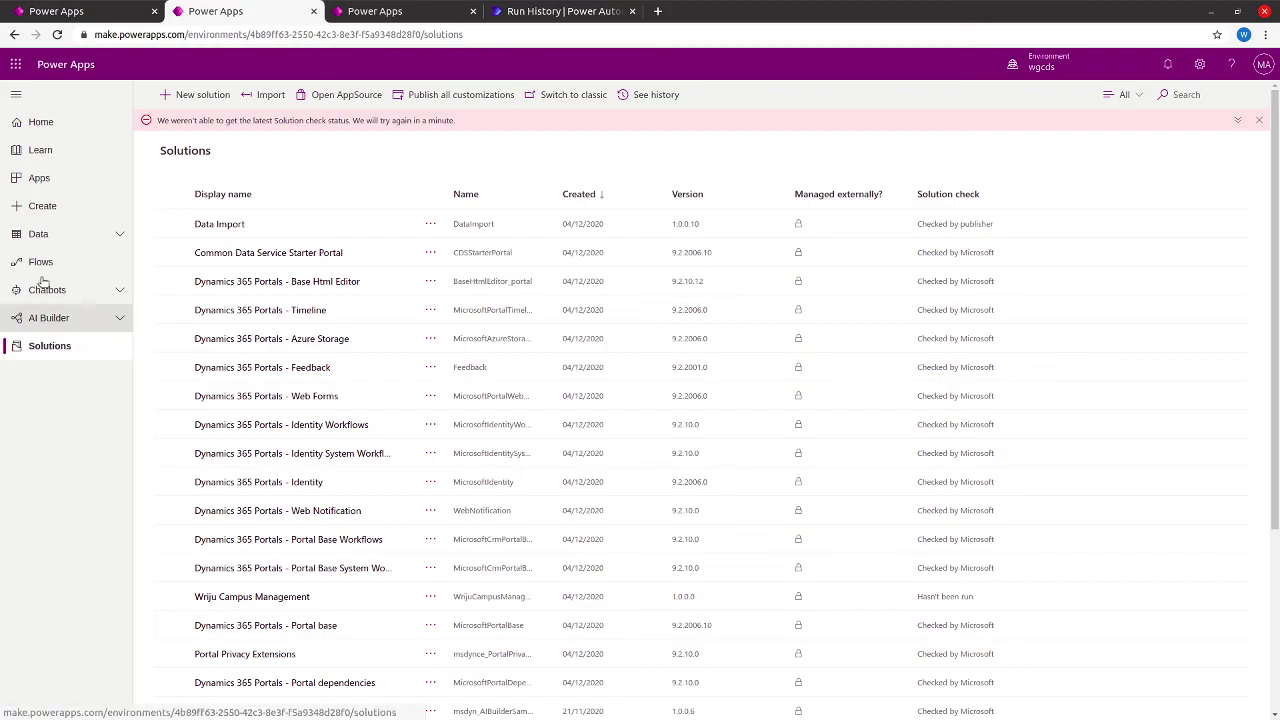
- Open the Visit table's data from the Campus Management solution
click(38, 234)
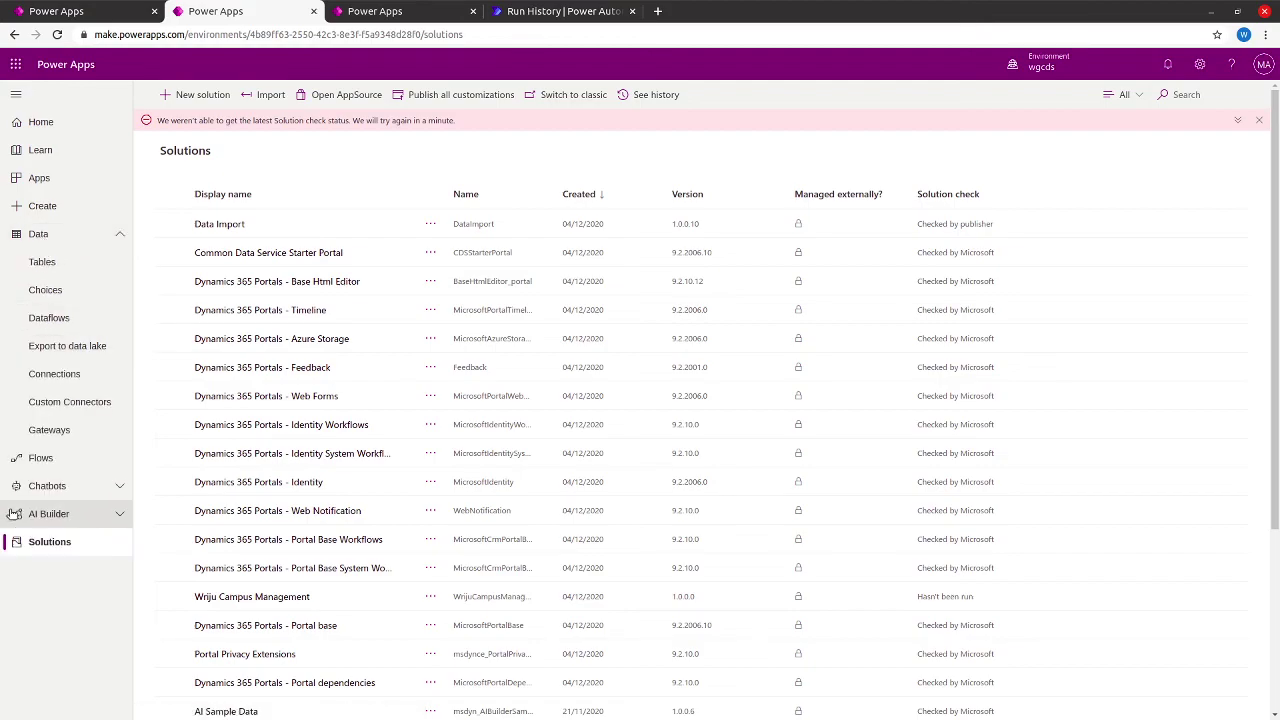
click(215, 596)
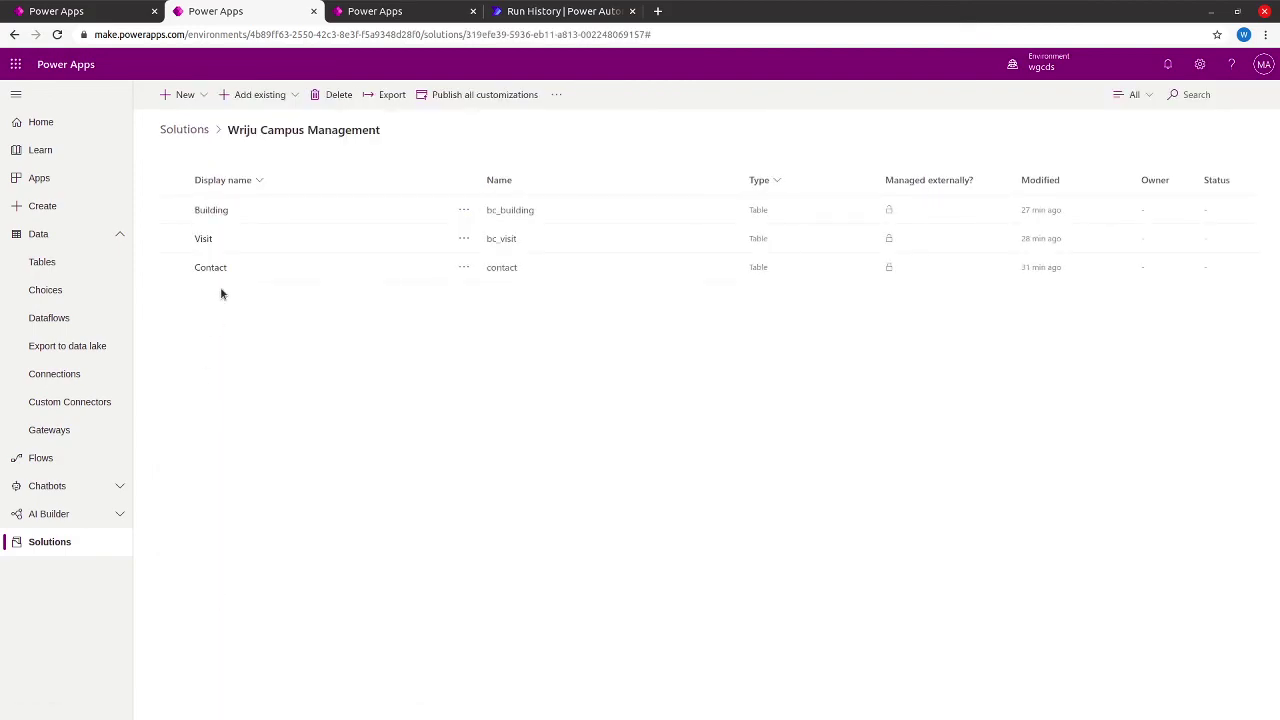
click(203, 238)
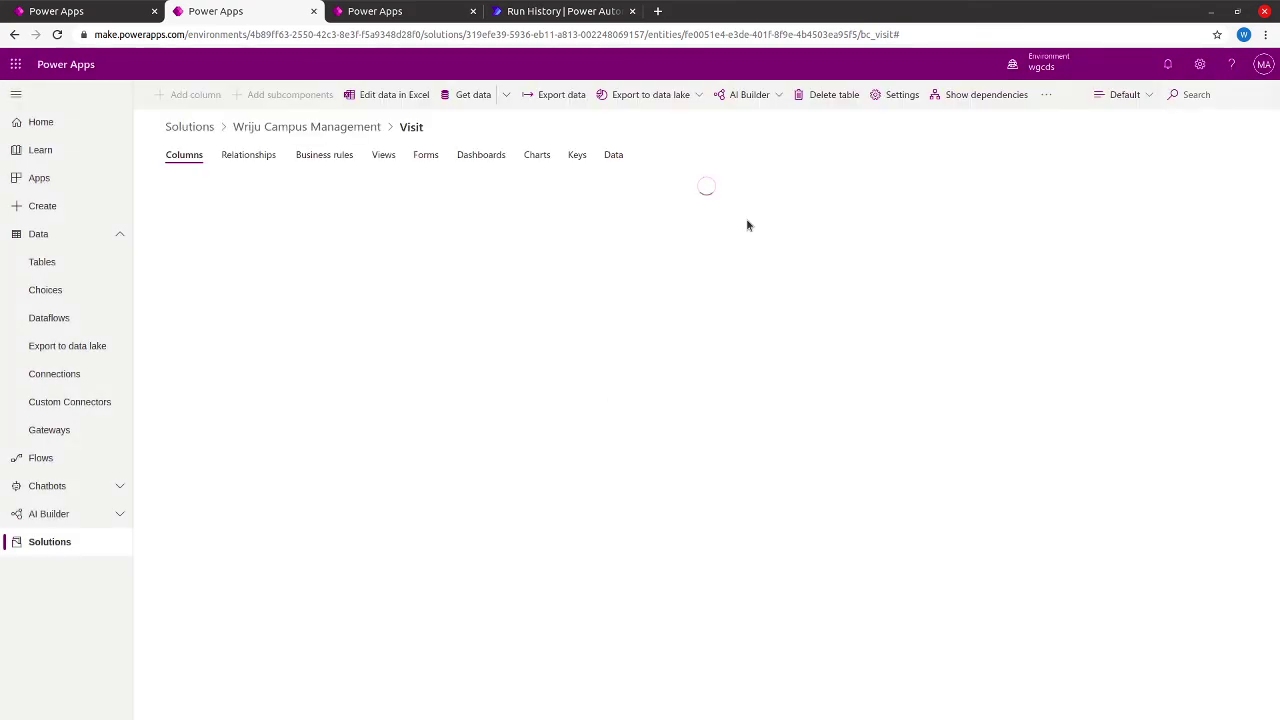
click(614, 156)
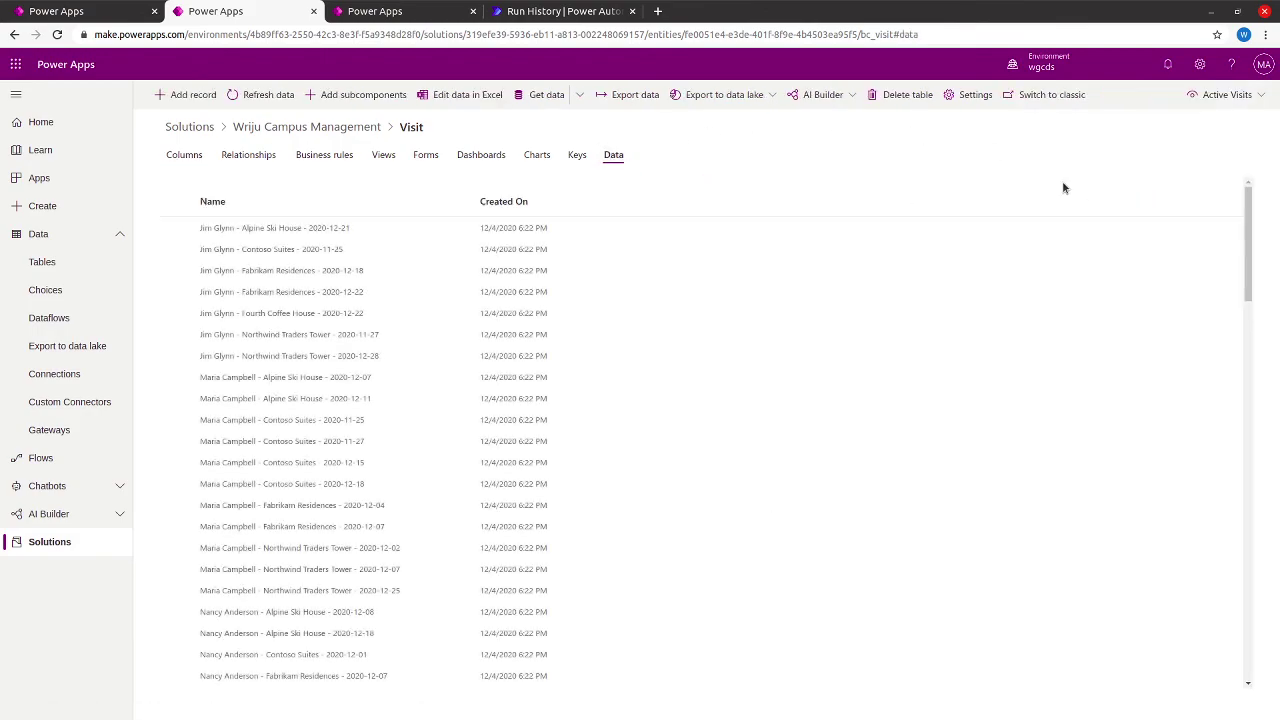
- Show all columns of the Visit data and examine the imported records
mouse_move(1244, 212)
mouse_down()
mouse_move(1244, 600)
mouse_move(1241, 197)
mouse_up()
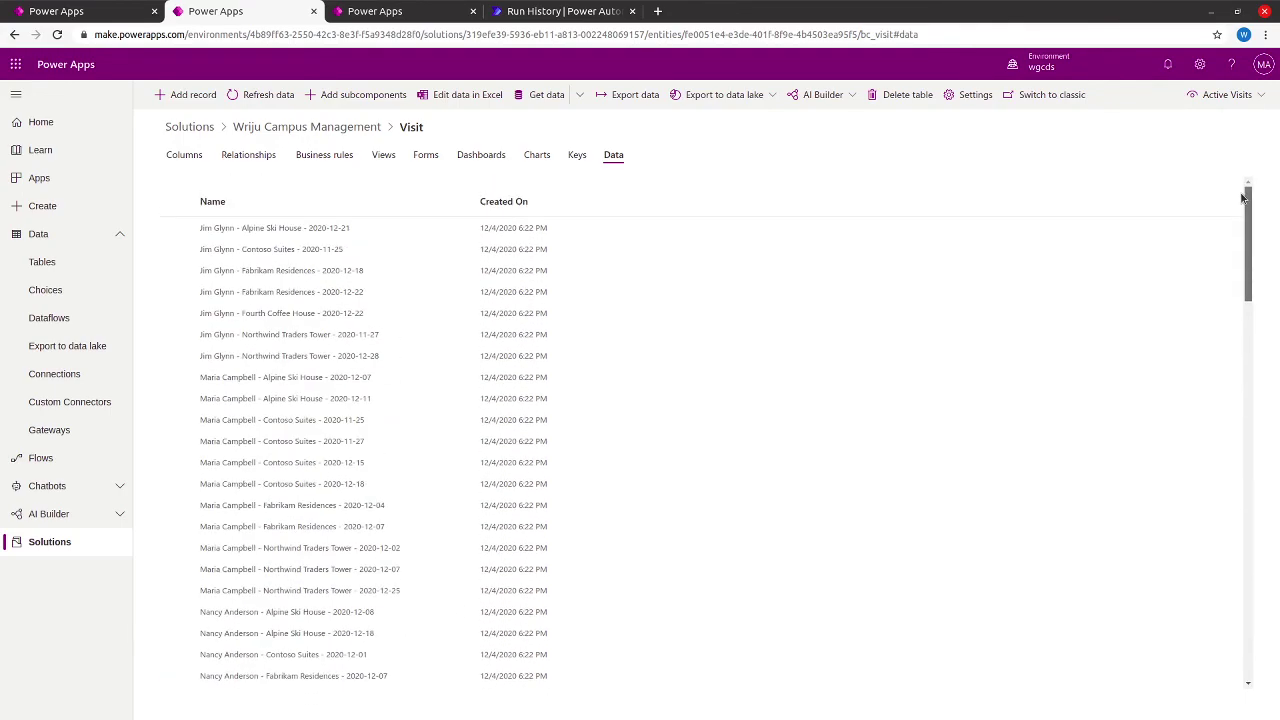
click(1241, 97)
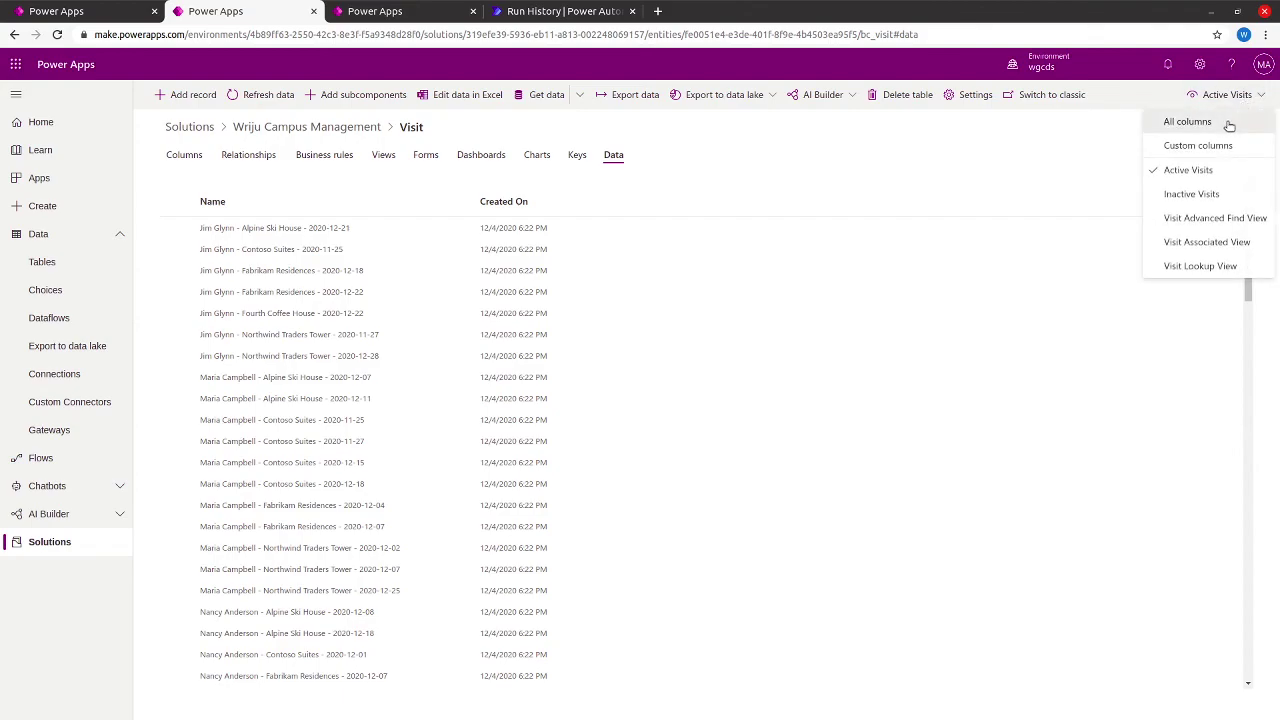
click(1228, 123)
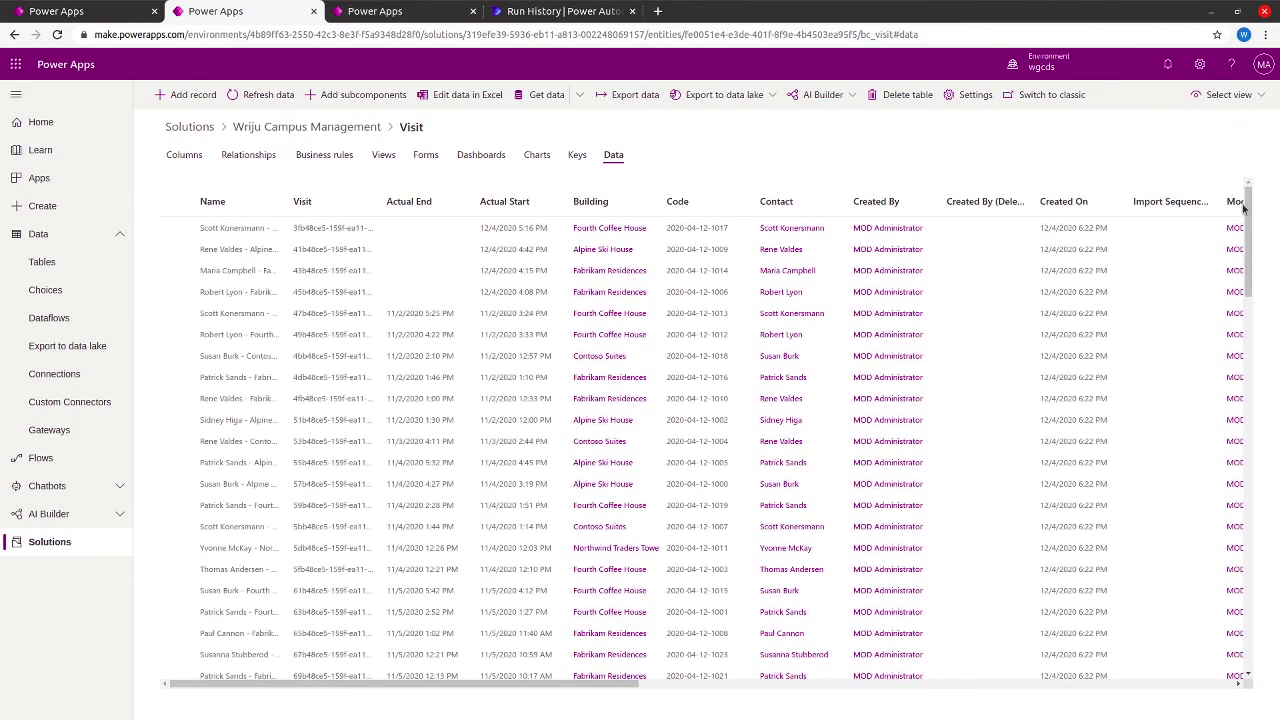
scroll(1252, 235, down, 2)
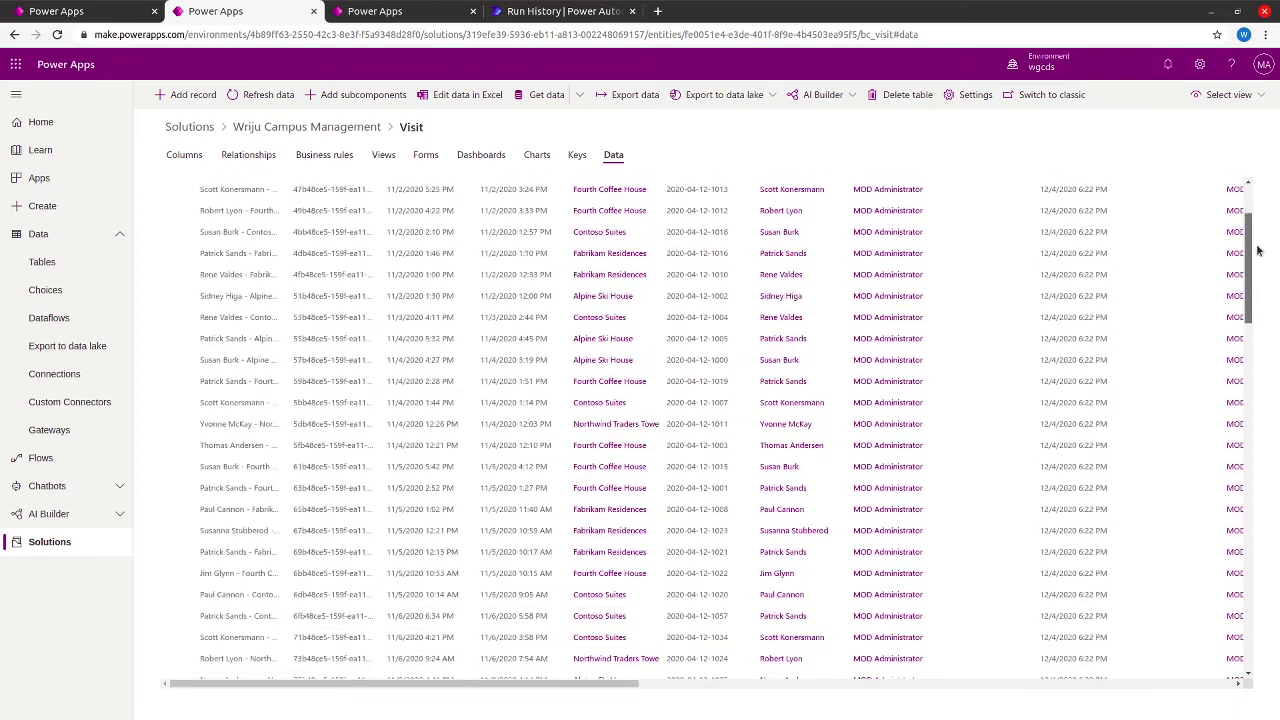
drag(1257, 243, 1257, 207)
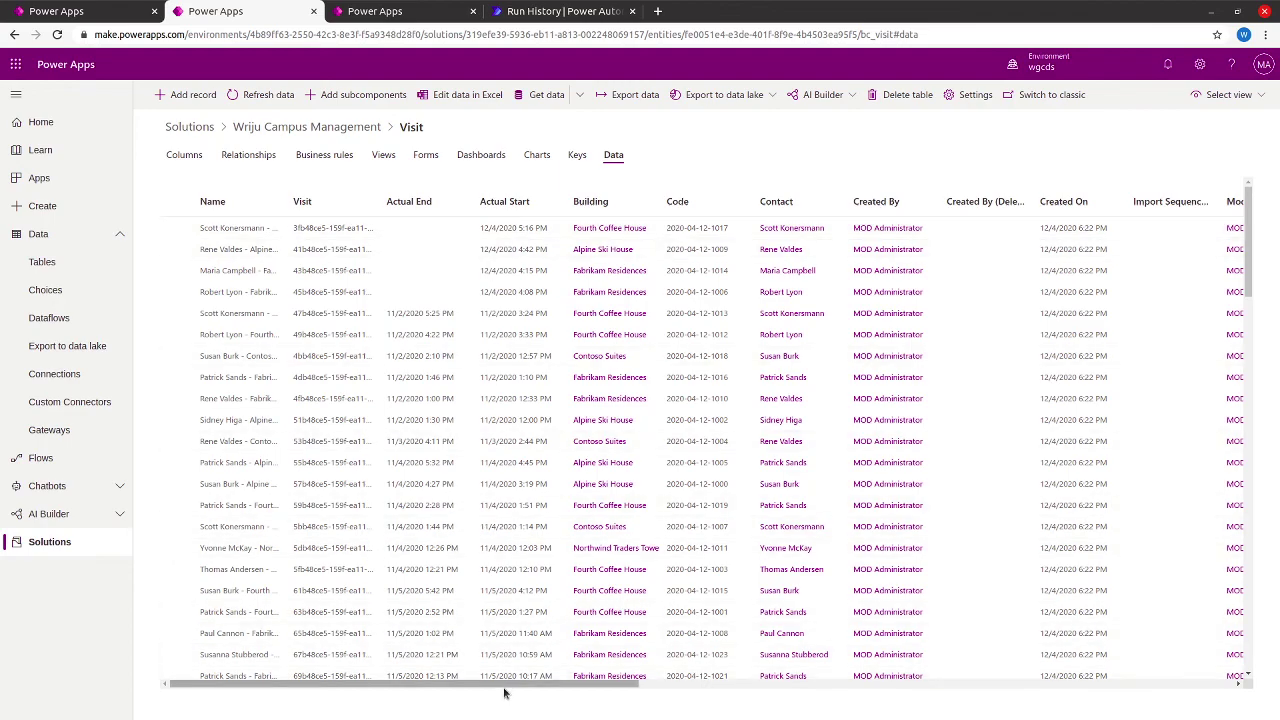
drag(505, 686, 505, 717)
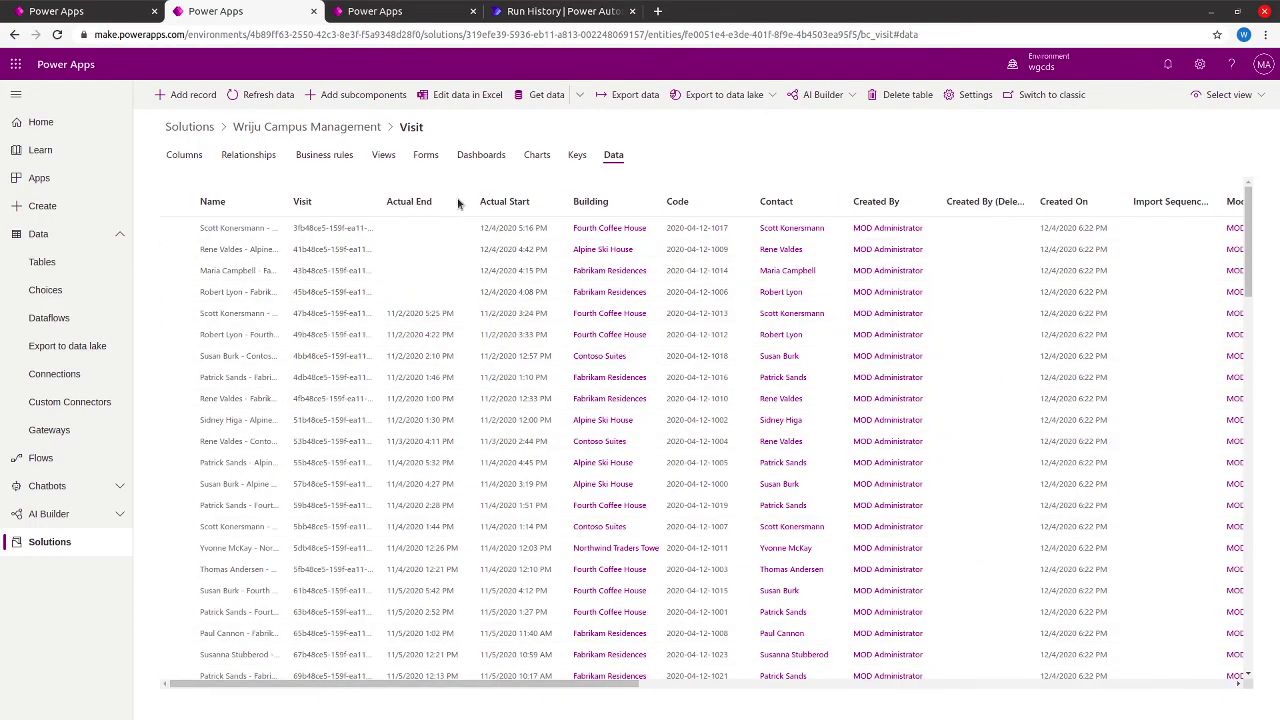
- Open the Building table's data from the same solution and show all of its columns
click(333, 131)
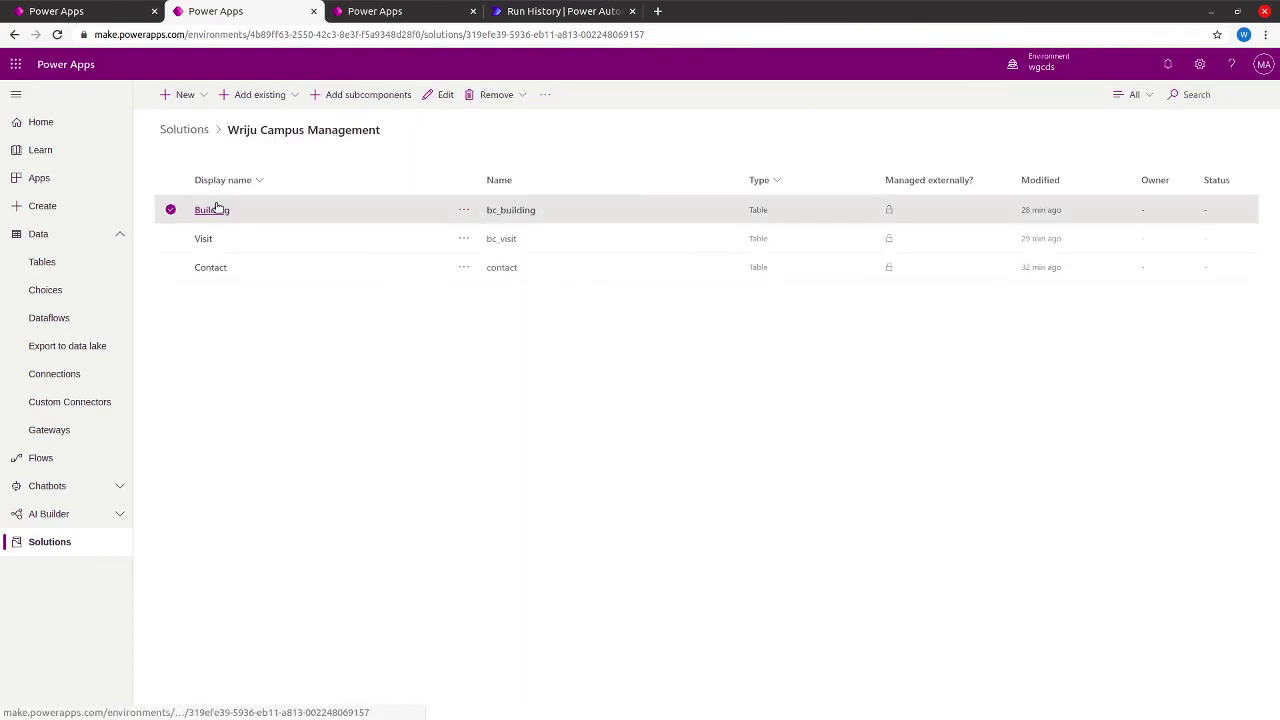
click(214, 209)
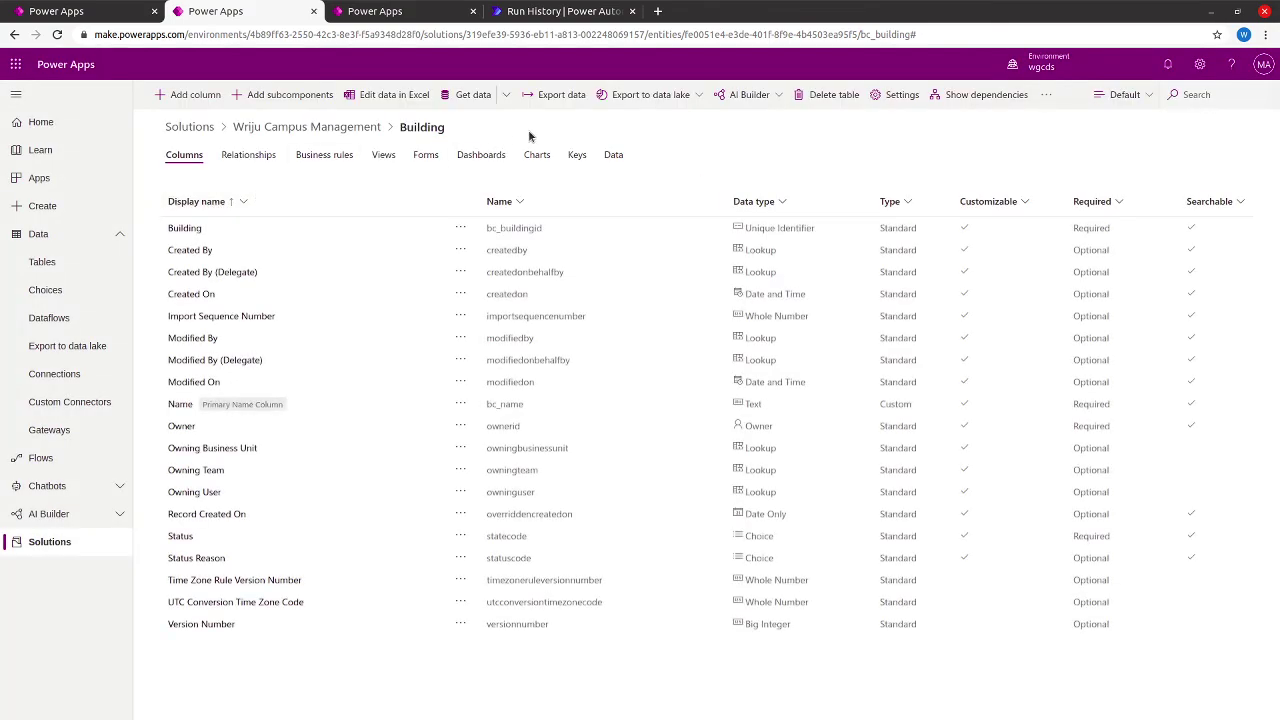
click(616, 158)
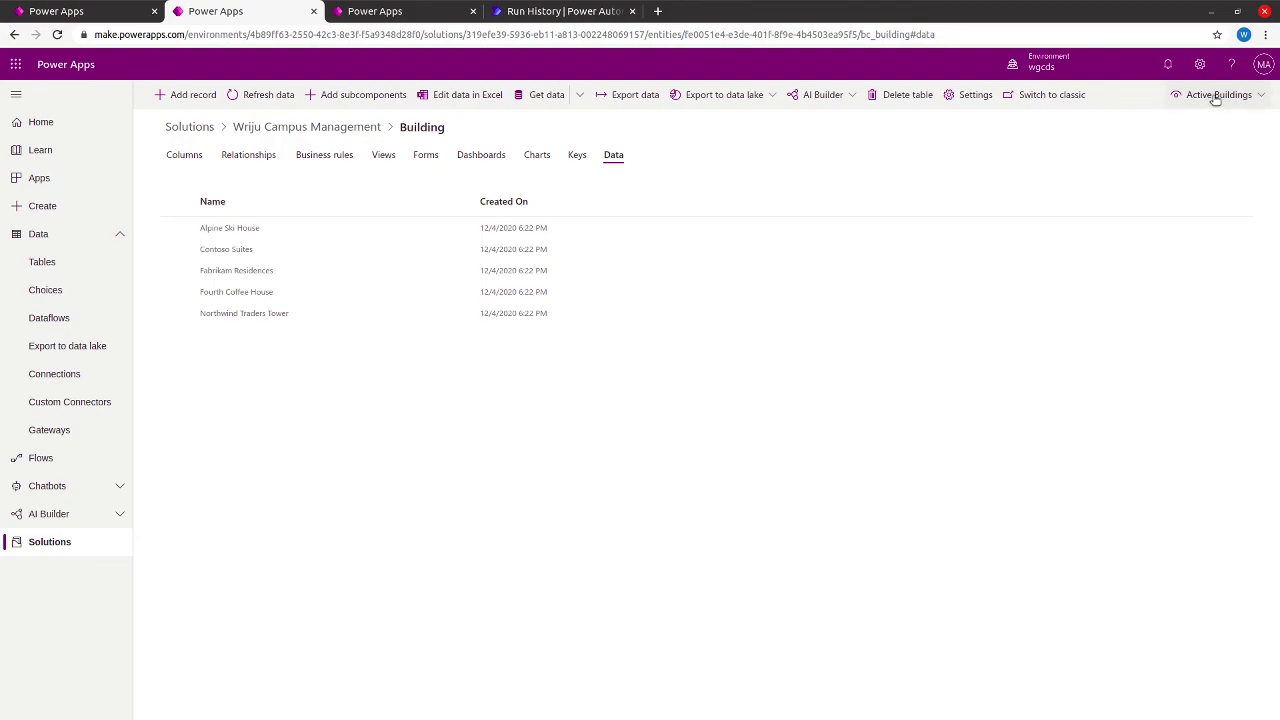
click(1213, 94)
click(1189, 122)
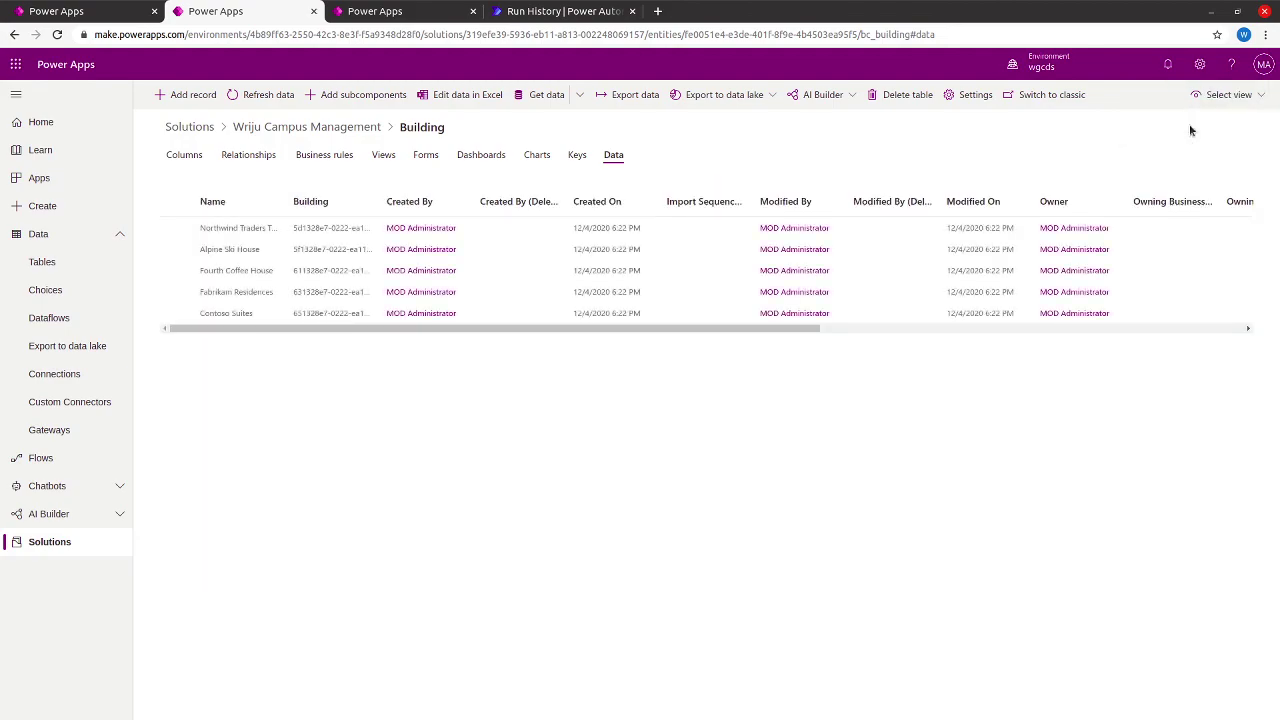